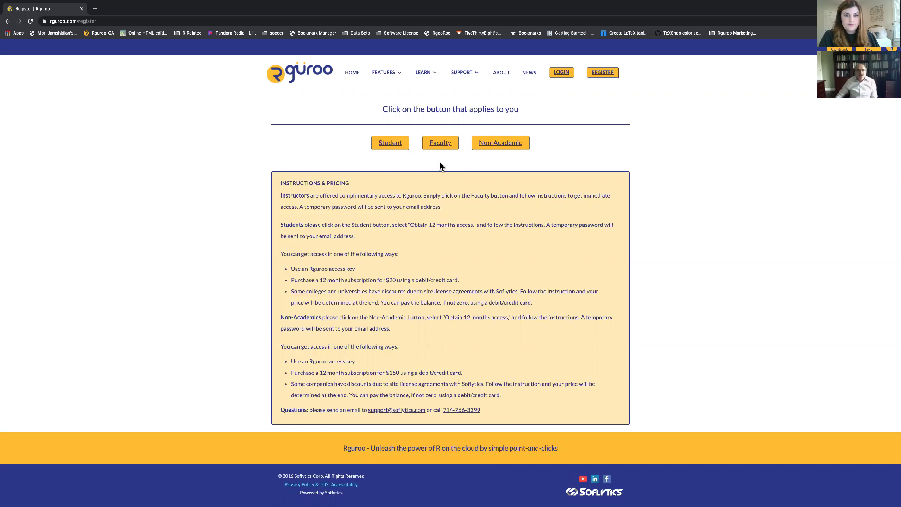
Step: Log in to Rguroo from the website with the account username and password
click(558, 74)
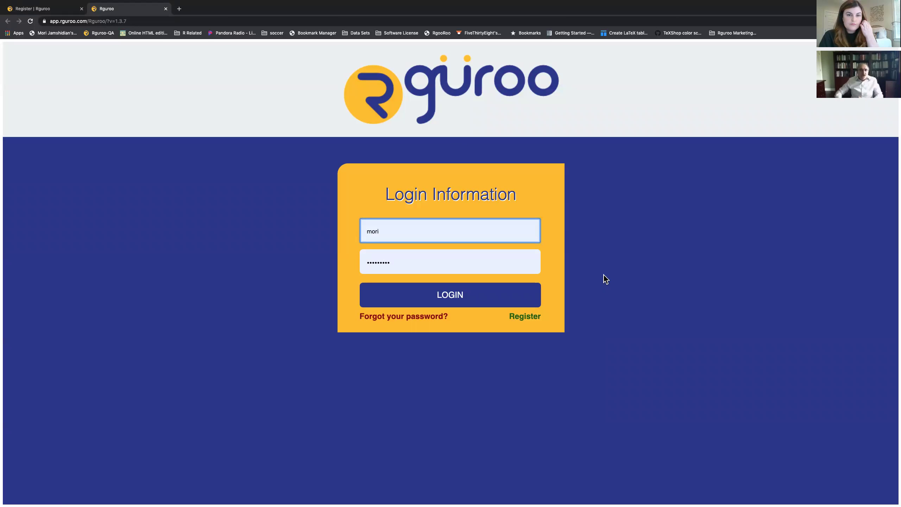
click(460, 297)
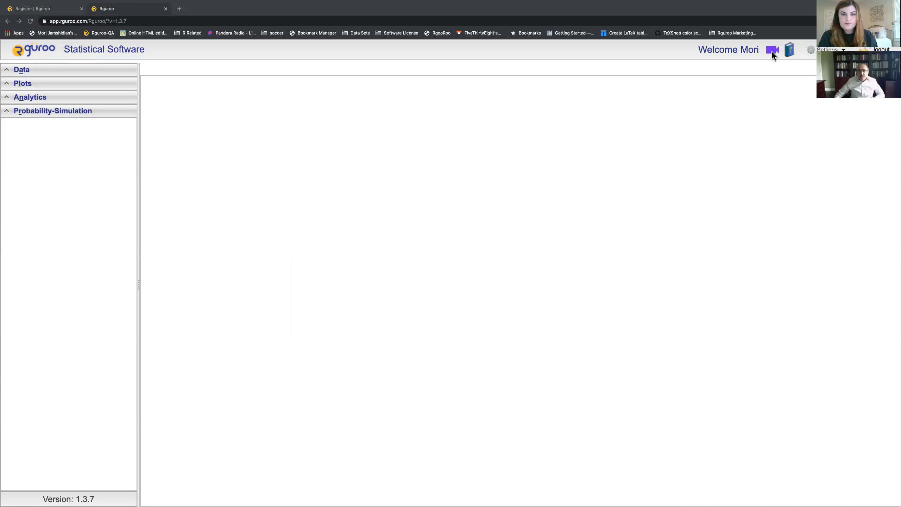
click(772, 52)
click(365, 168)
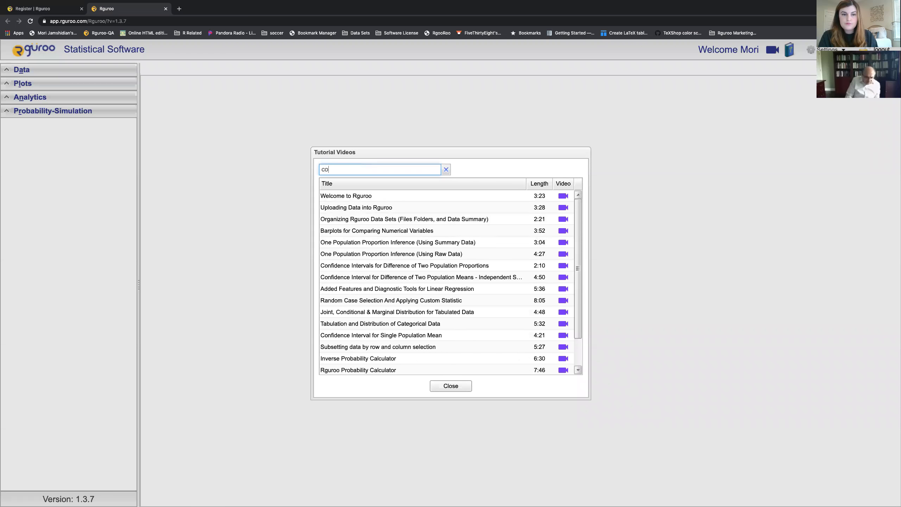
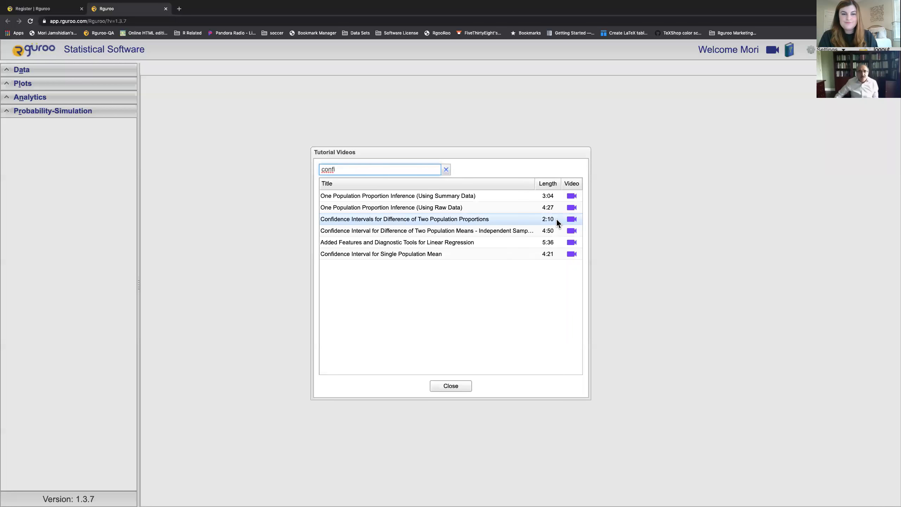
double_click(491, 218)
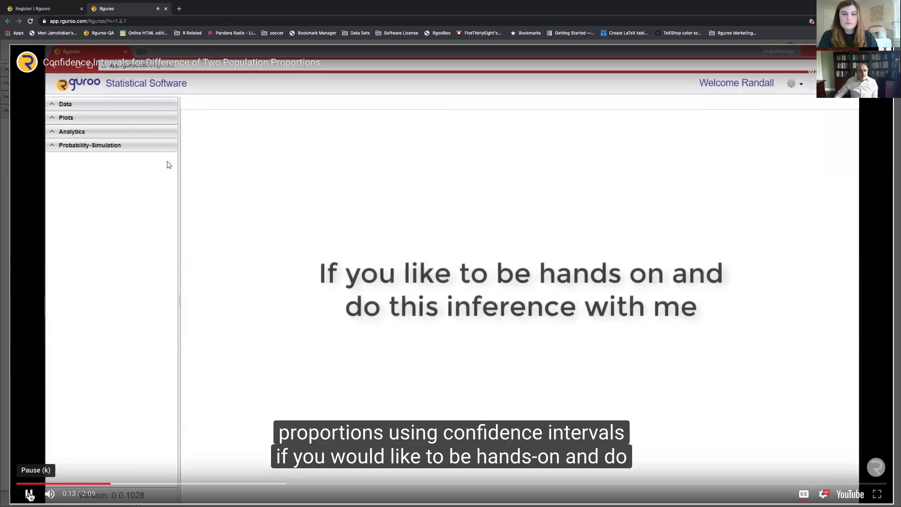
click(29, 494)
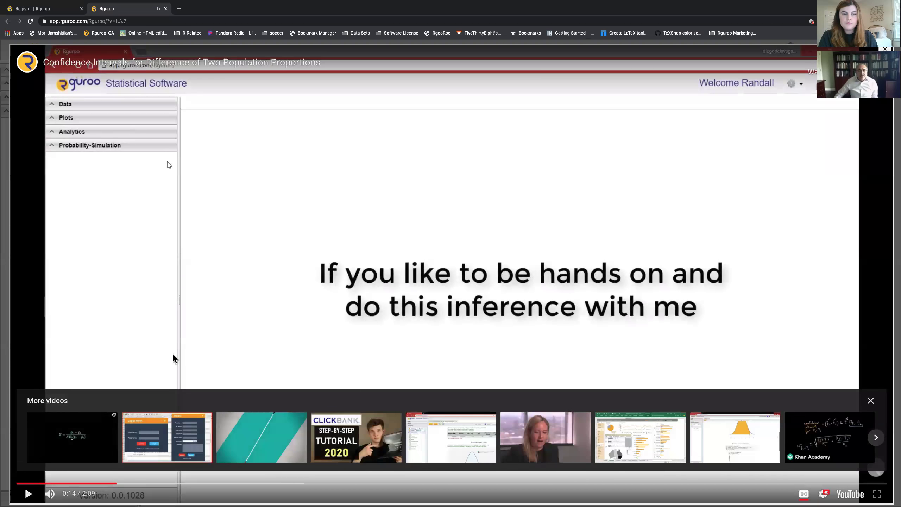
click(884, 48)
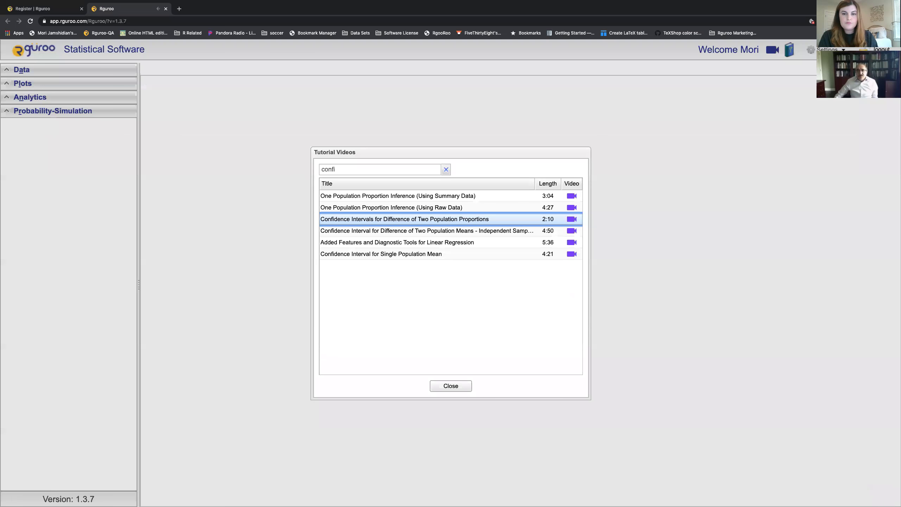
click(450, 386)
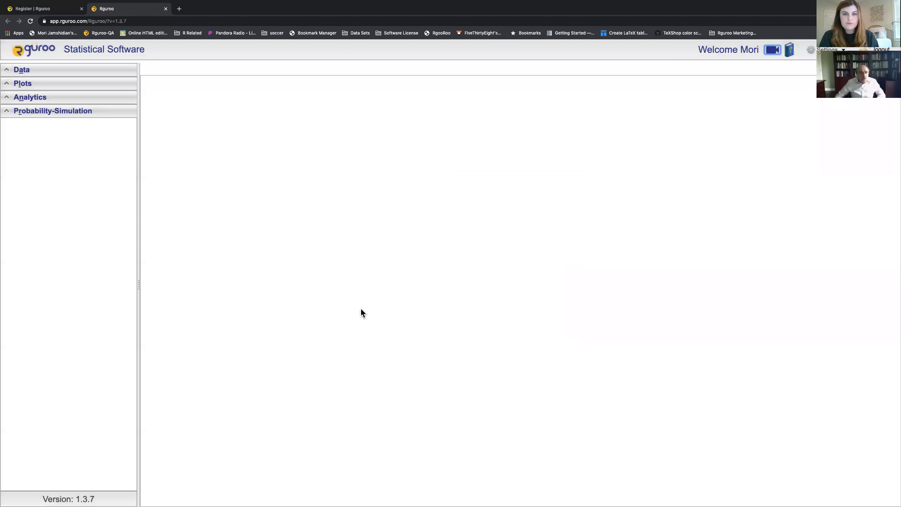
click(790, 56)
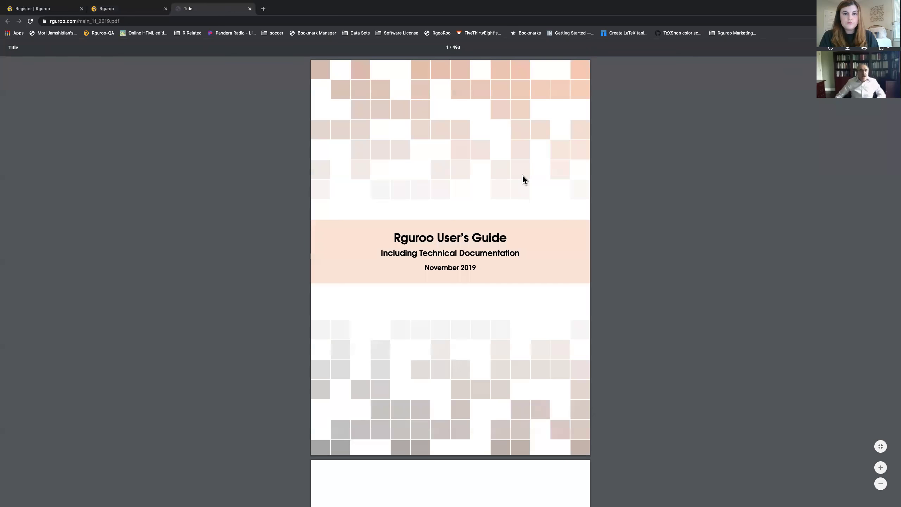
scroll(523, 177, down, 6)
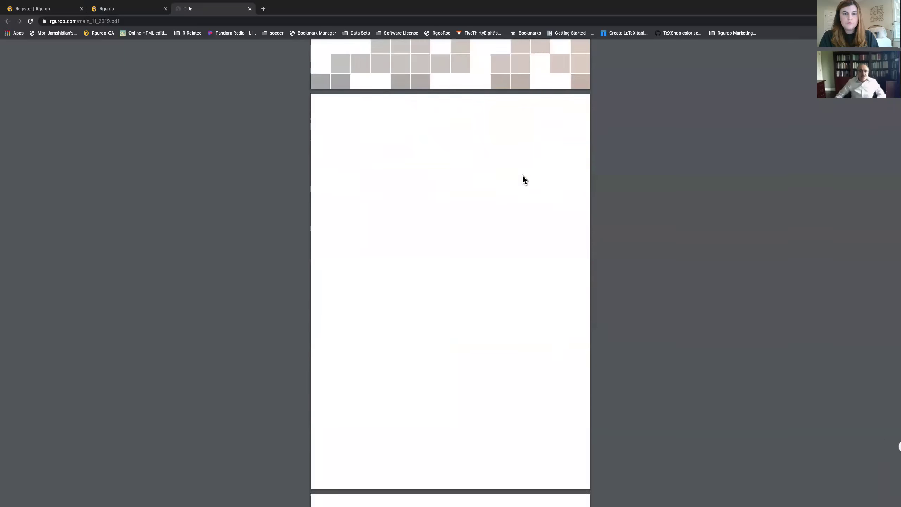
scroll(522, 175, down, 20)
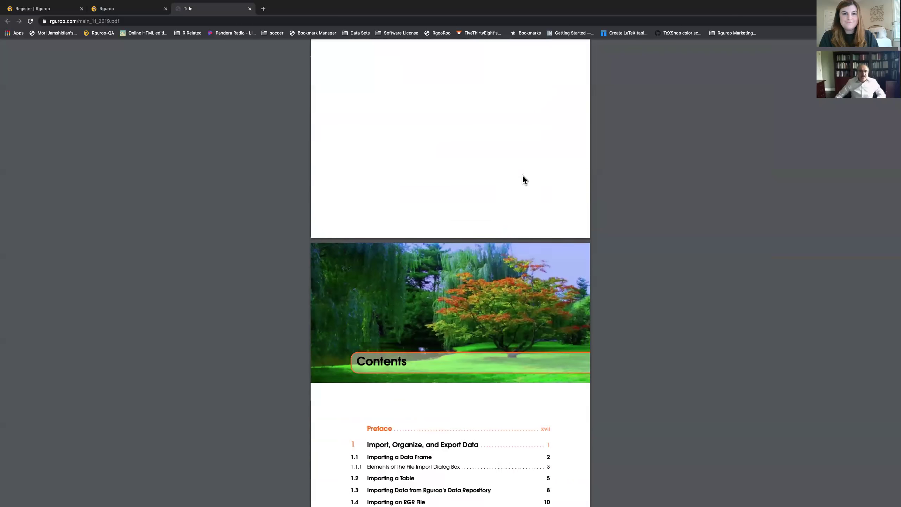
scroll(522, 176, down, 6)
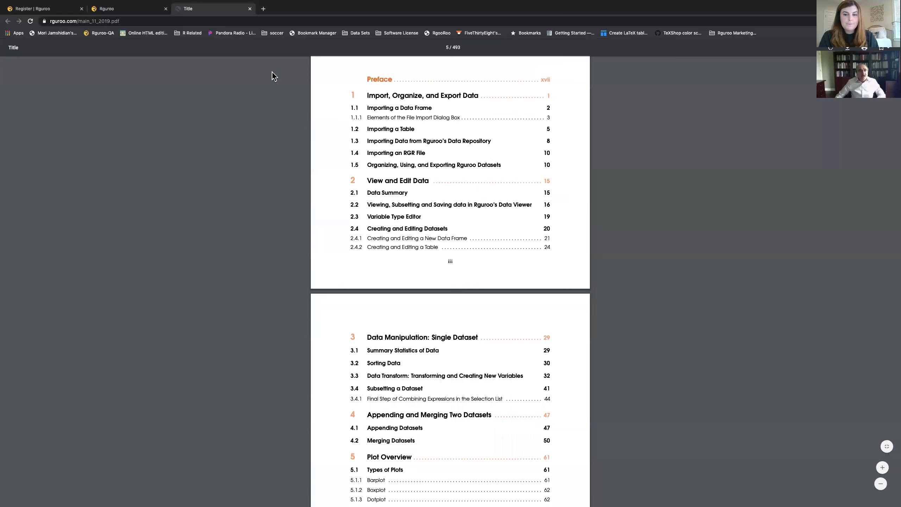
click(250, 9)
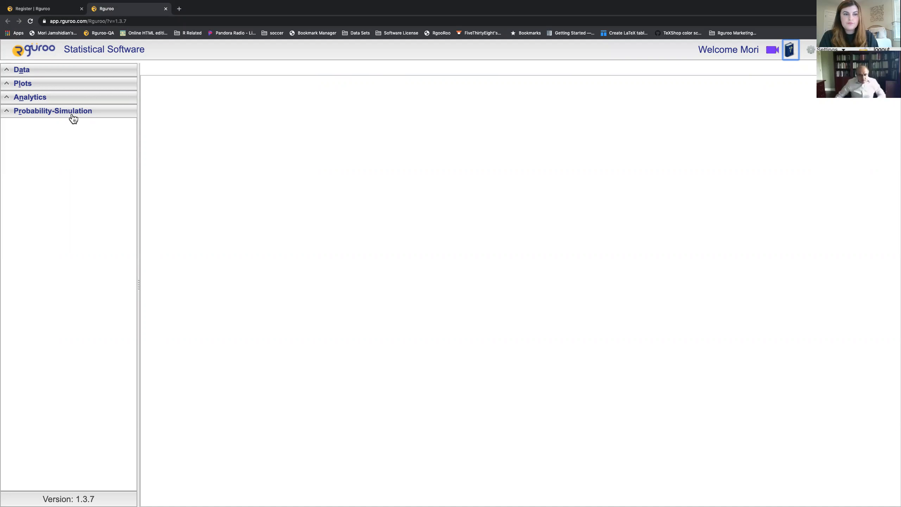
Step: Open the Data Frame file import dialog, check its File Type options, and cancel without importing
click(60, 75)
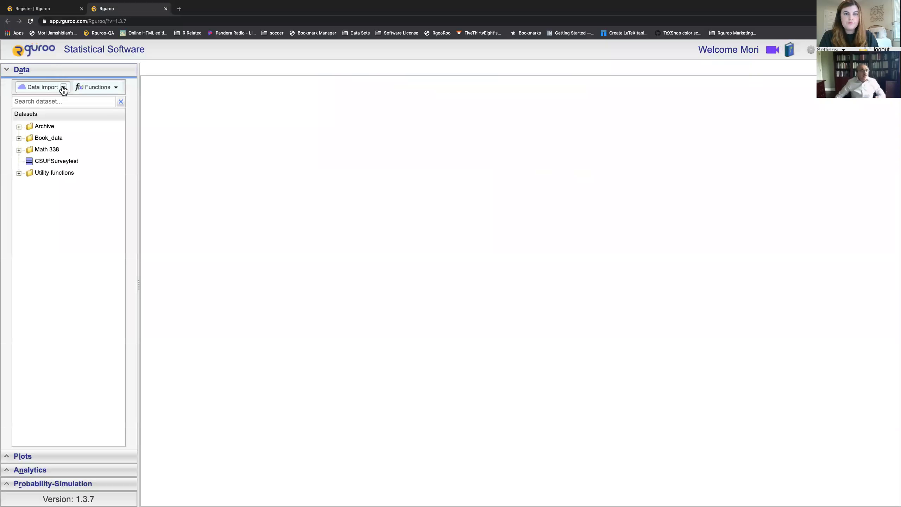
click(63, 88)
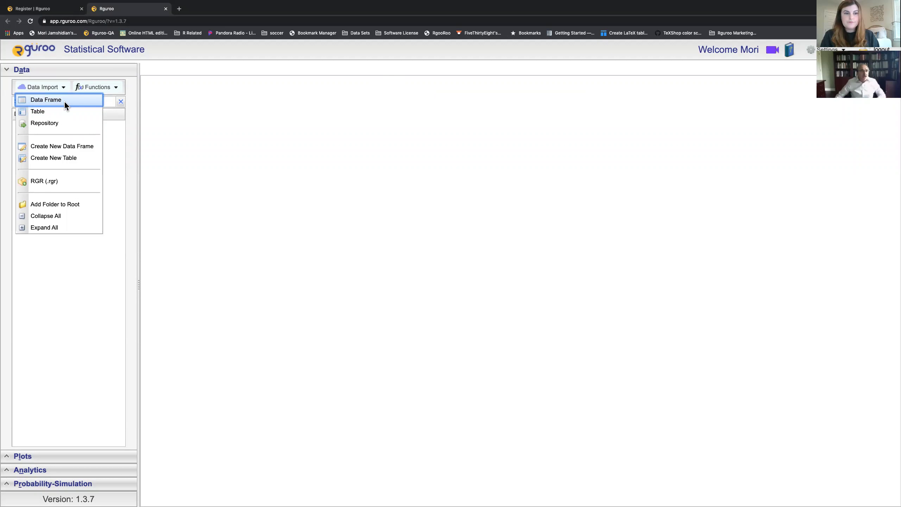
click(64, 101)
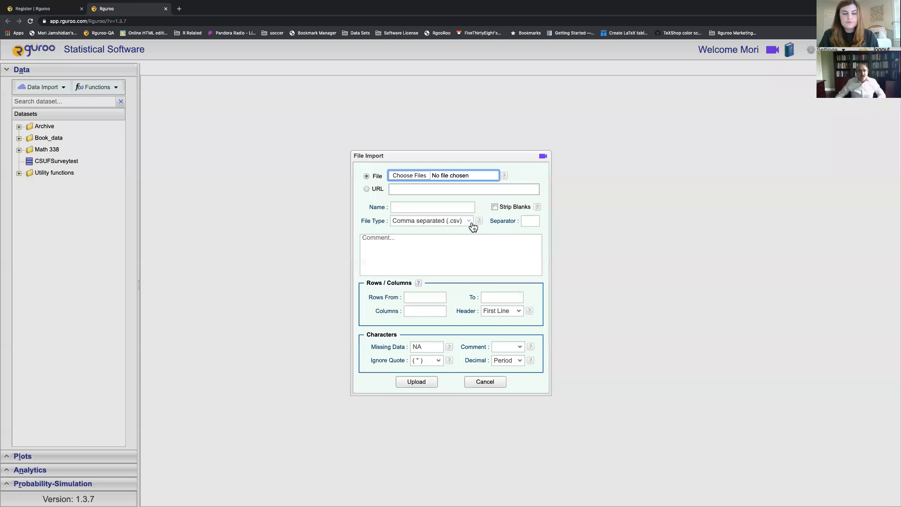
click(465, 220)
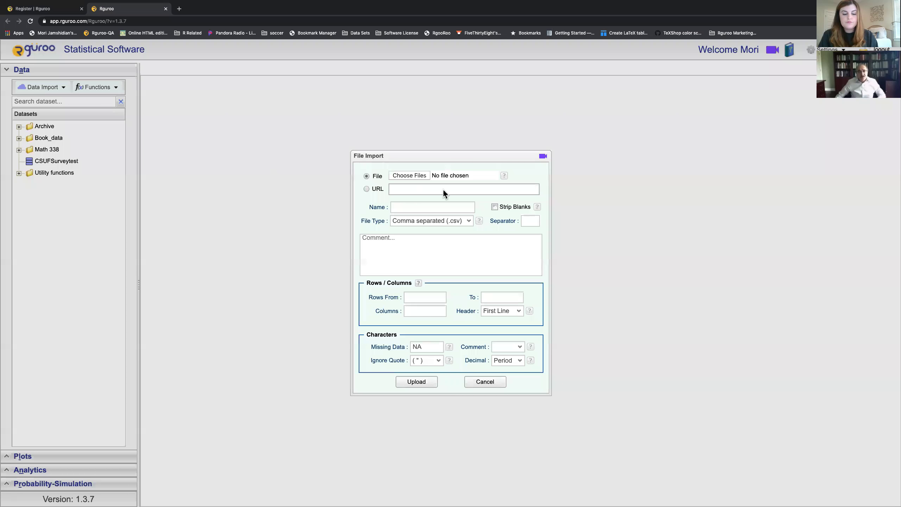
click(468, 222)
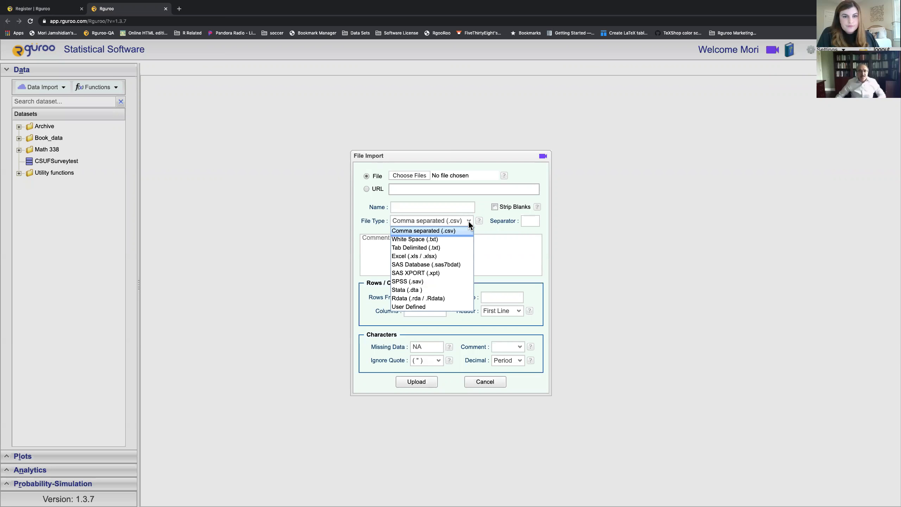
click(566, 244)
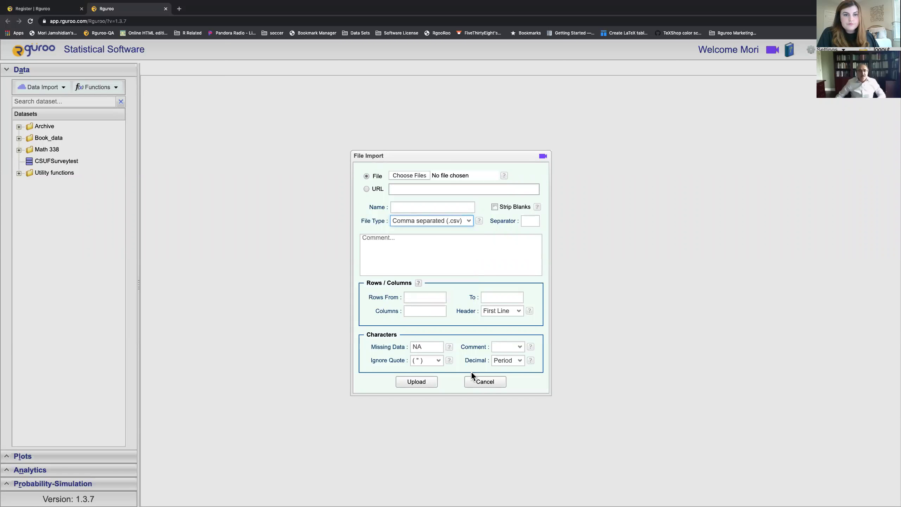
click(492, 388)
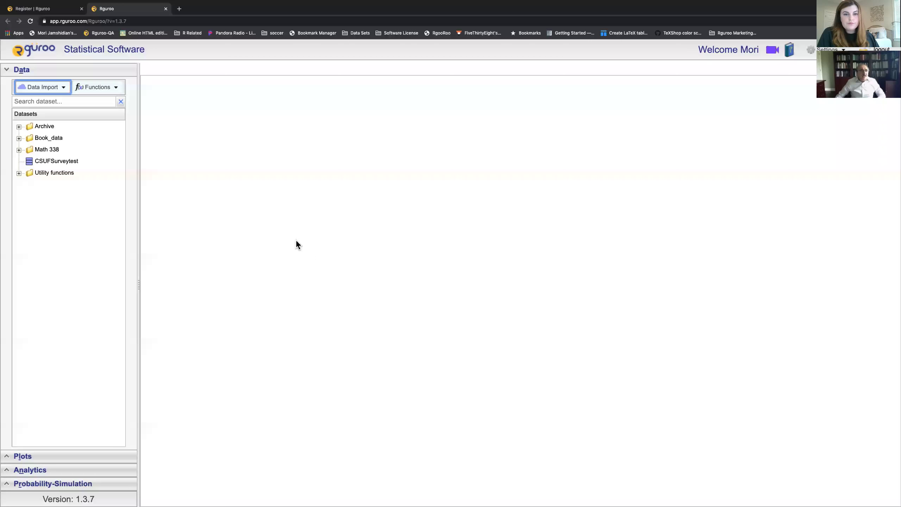
Step: Find the Titanic dataset in the R datasets repository by searching 'tita' and read its documentation
click(64, 87)
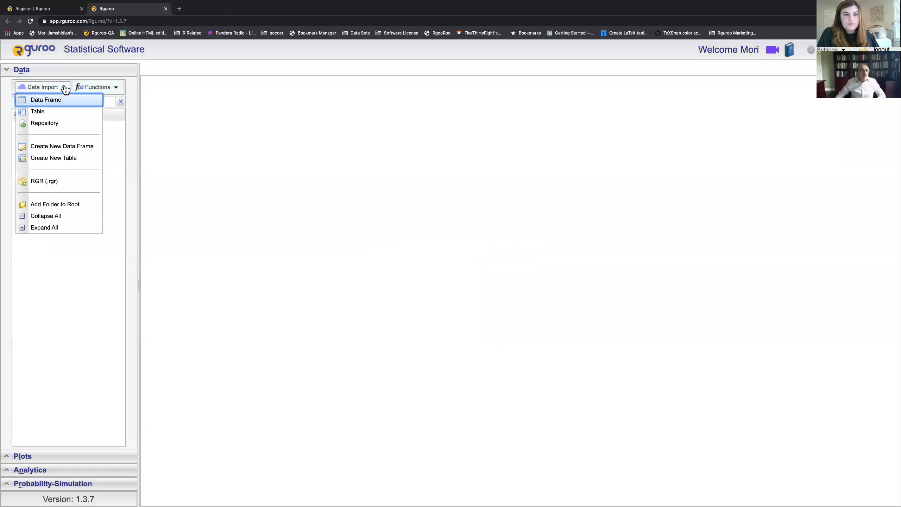
click(62, 123)
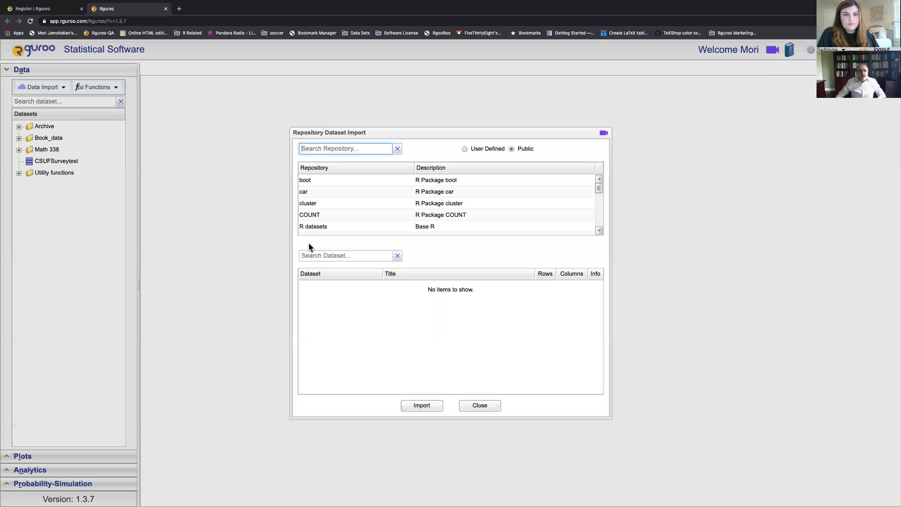
click(313, 229)
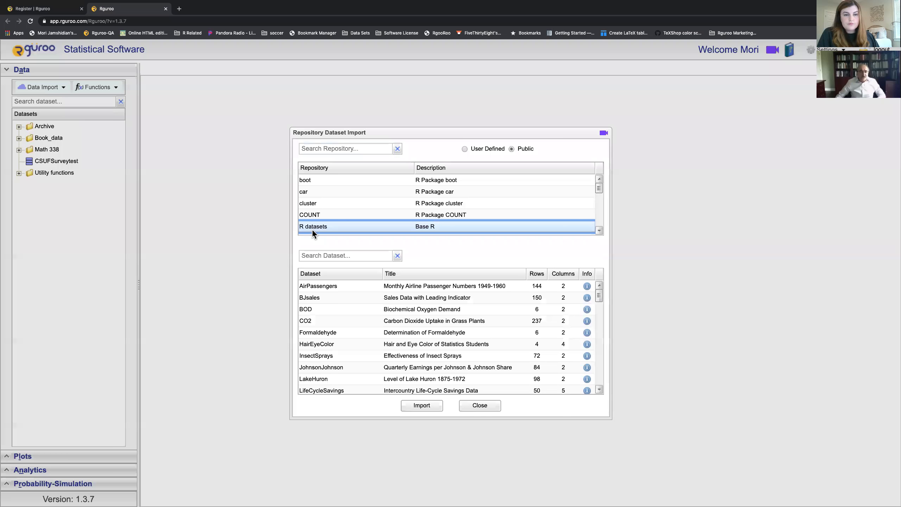
click(323, 255)
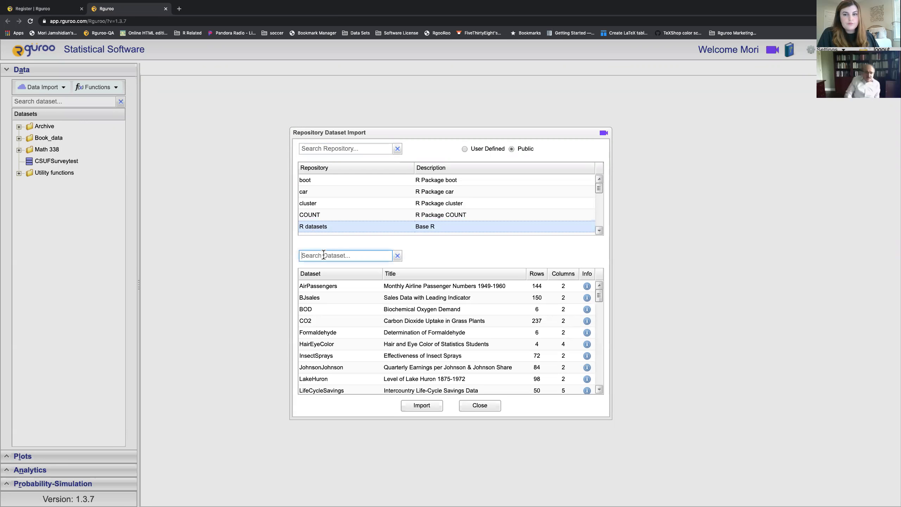
text(tita)
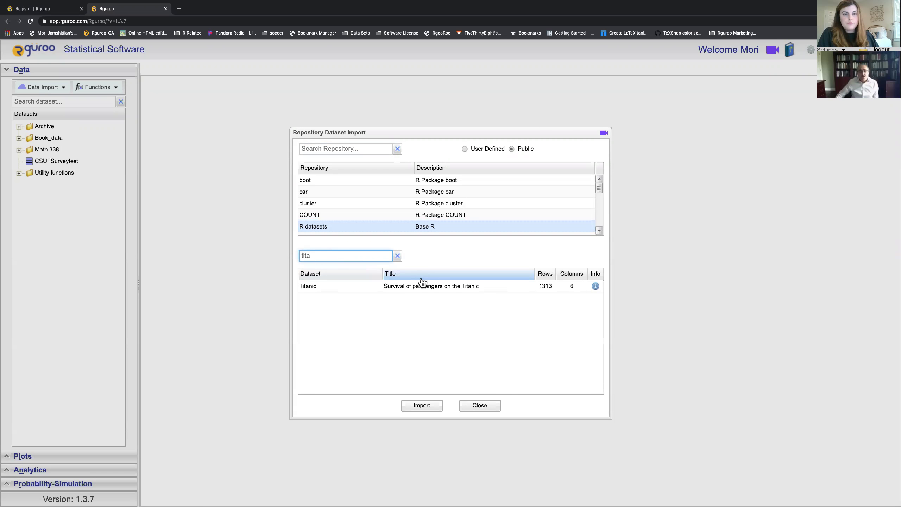
click(595, 286)
click(596, 286)
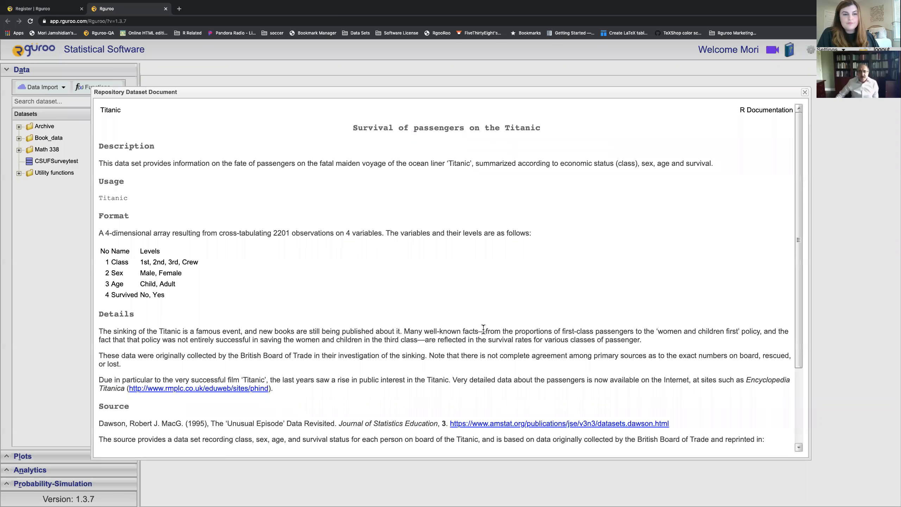
scroll(483, 329, down, 3)
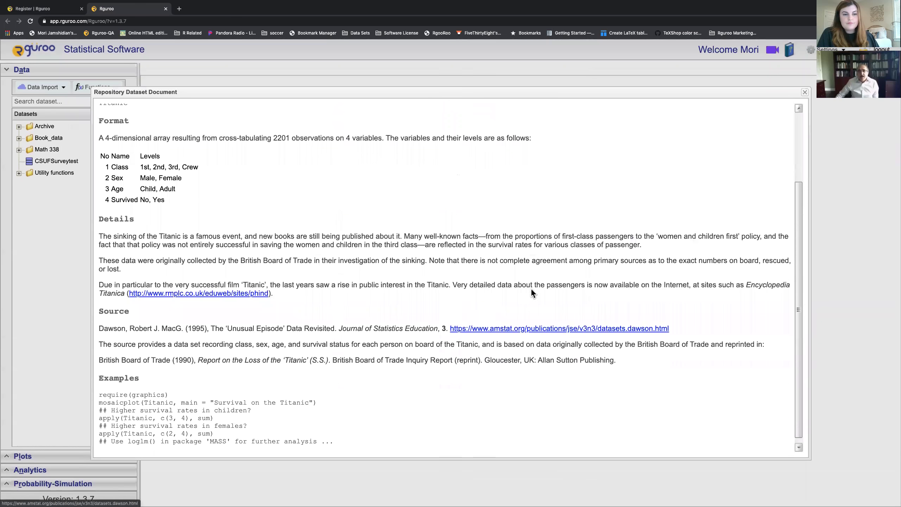
click(804, 92)
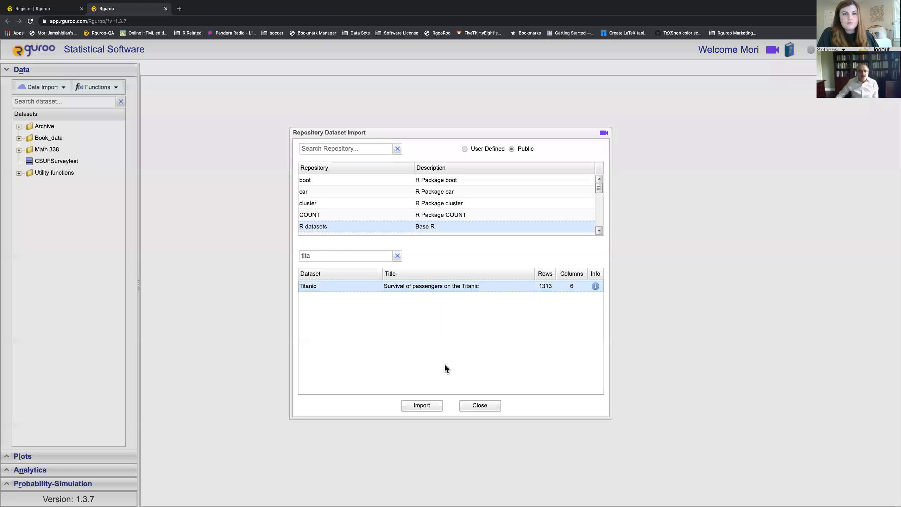
Step: Import Titanic, dismiss the success message, and close the repository window
click(420, 407)
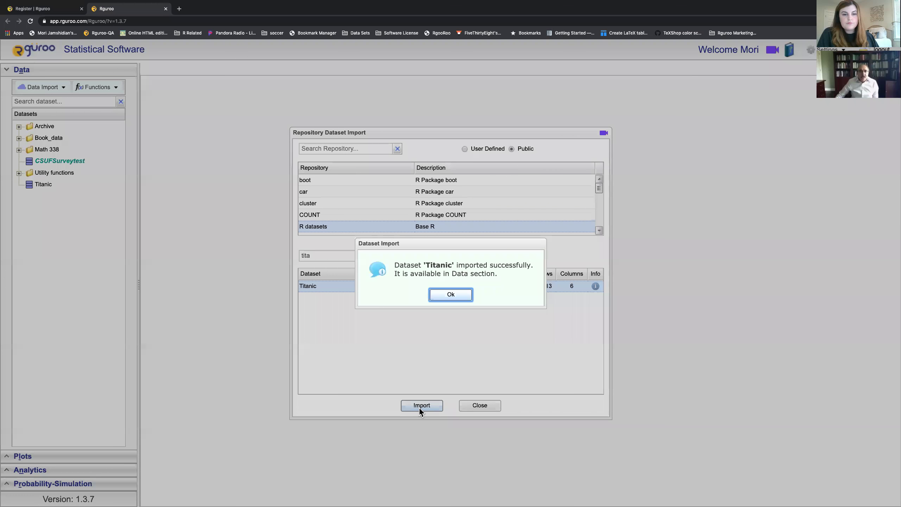
click(447, 295)
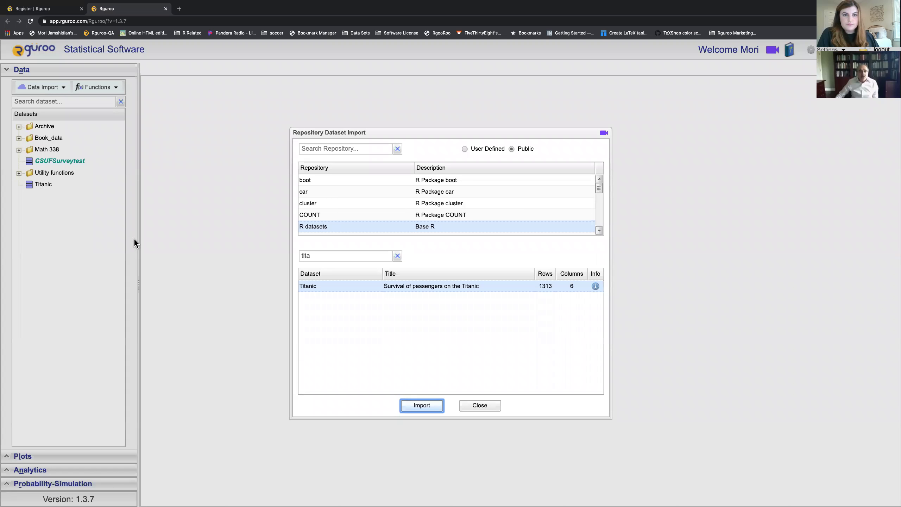
click(476, 405)
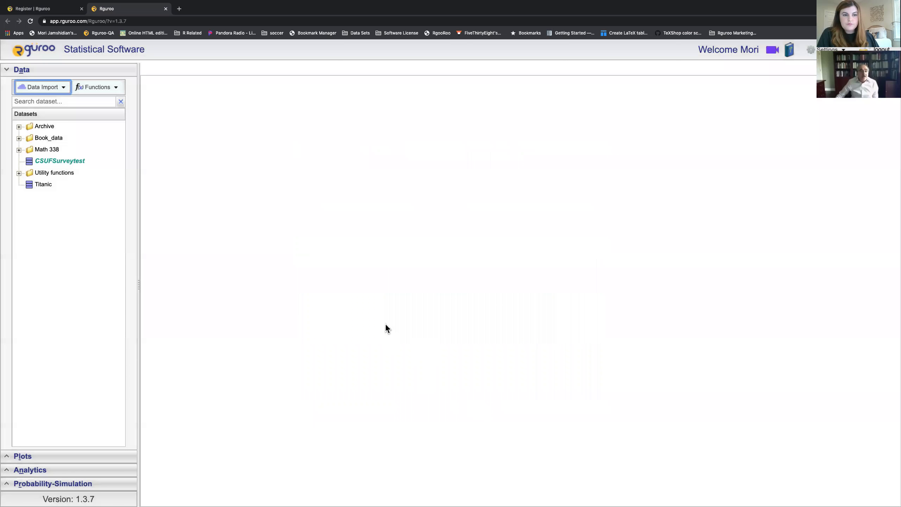
double_click(43, 186)
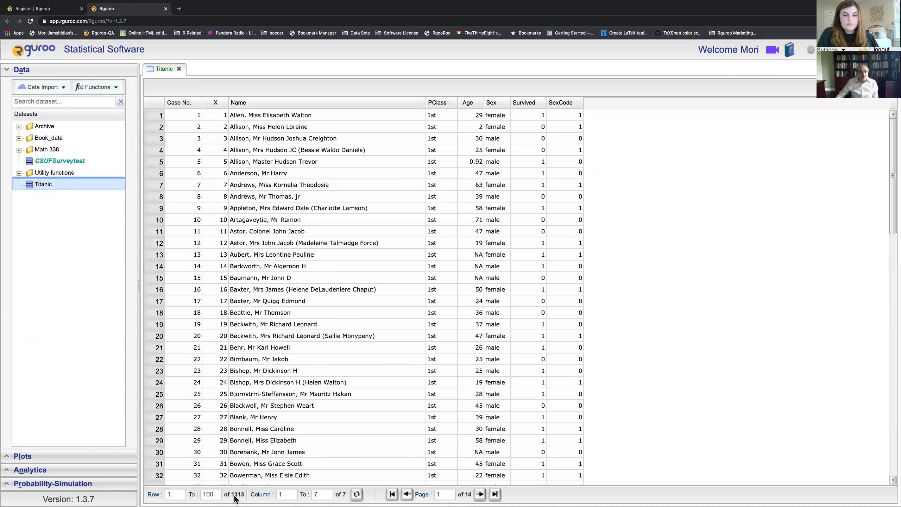
scroll(317, 314, down, 3)
scroll(317, 313, up, 3)
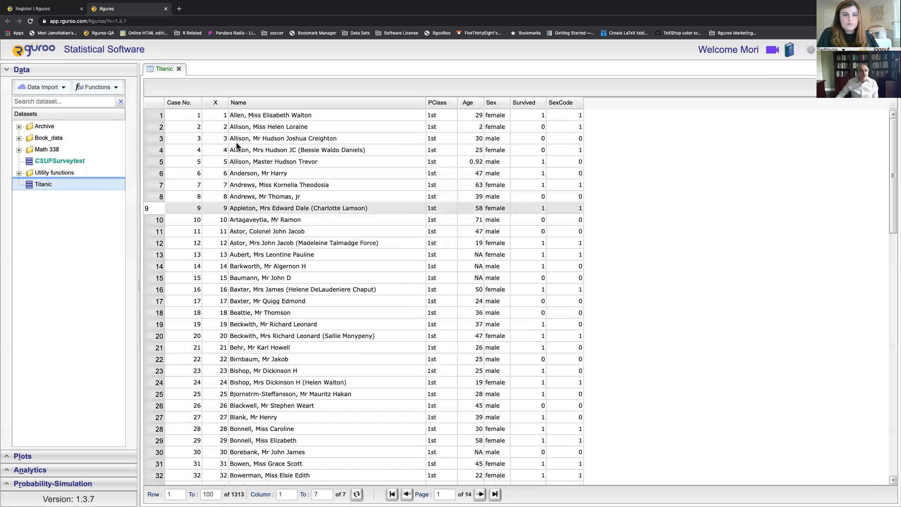
click(178, 69)
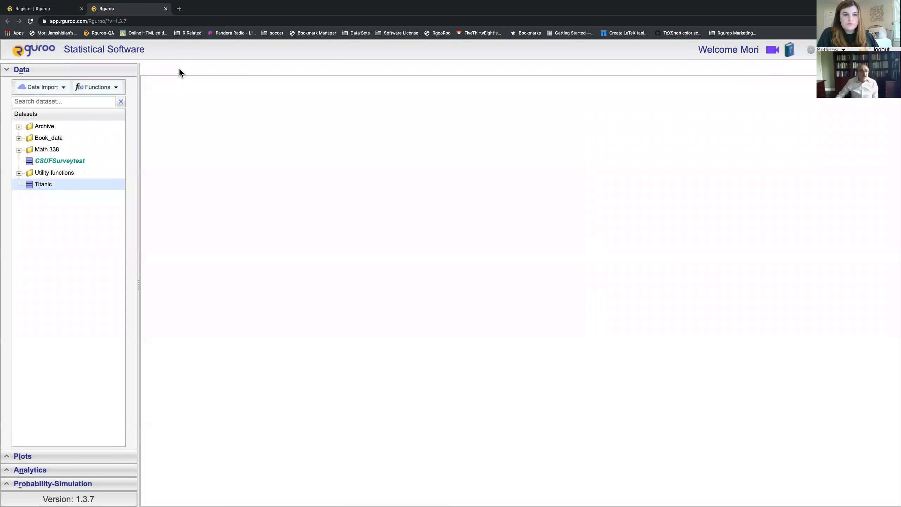
Step: Start a repository import and select the Hawkes repository by searching 'haw'
click(64, 88)
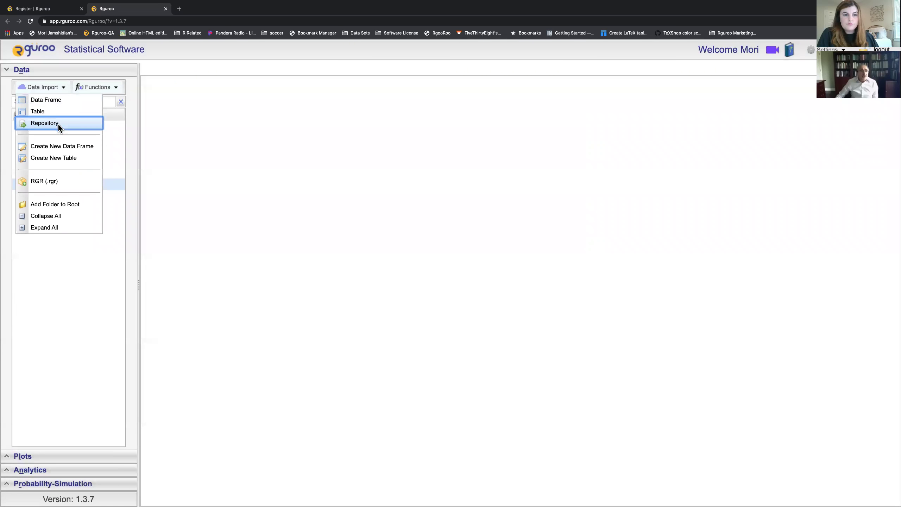
click(58, 124)
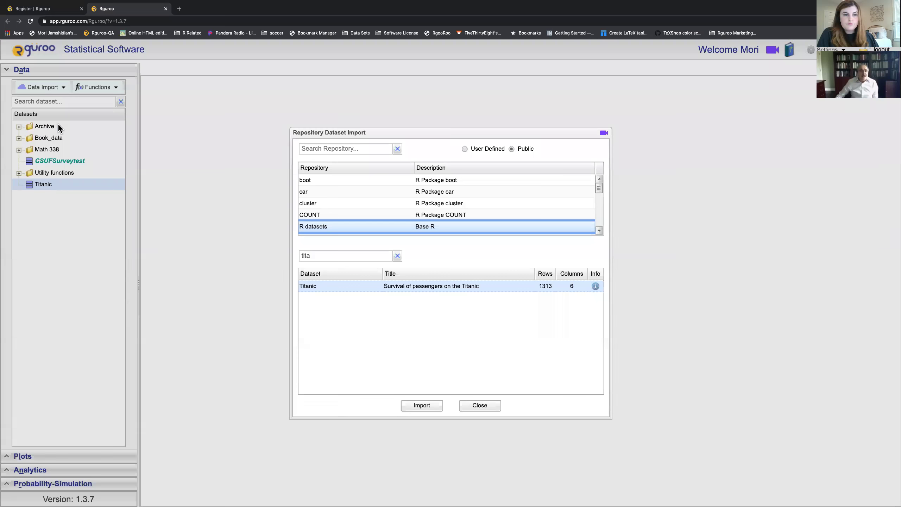
click(368, 151)
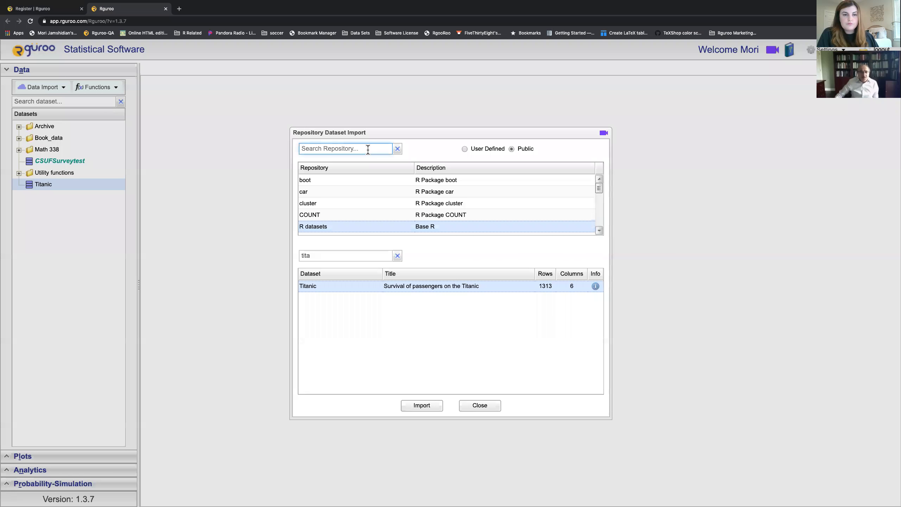
text(haw)
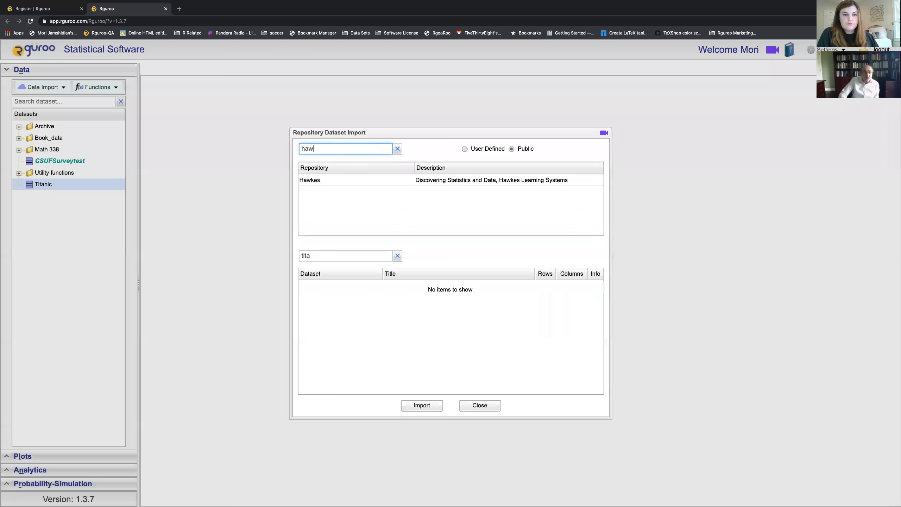
click(361, 181)
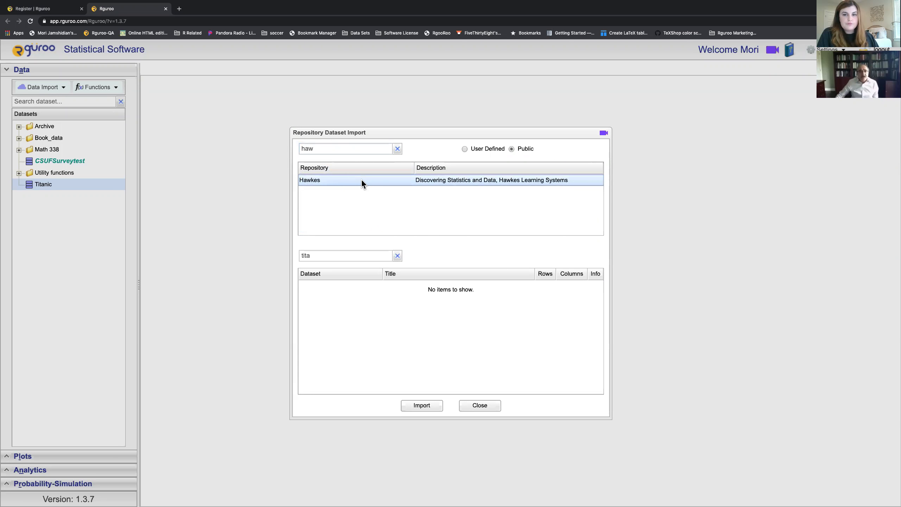
Step: Import the CO2Emissions dataset from Hawkes and close the import window
click(397, 256)
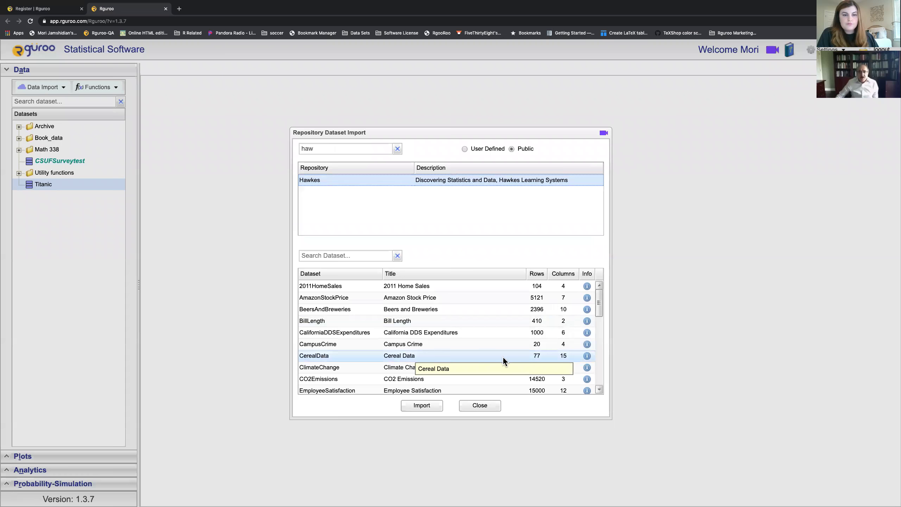
scroll(503, 358, down, 1)
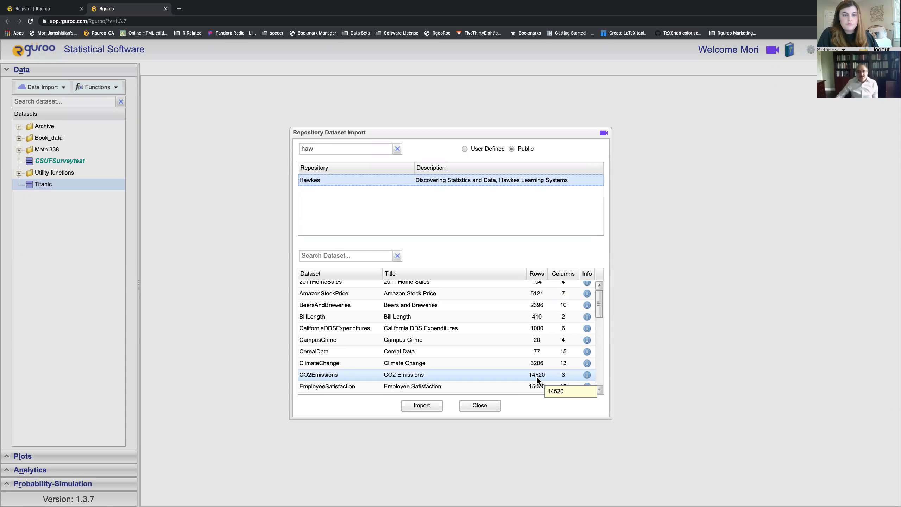
click(536, 377)
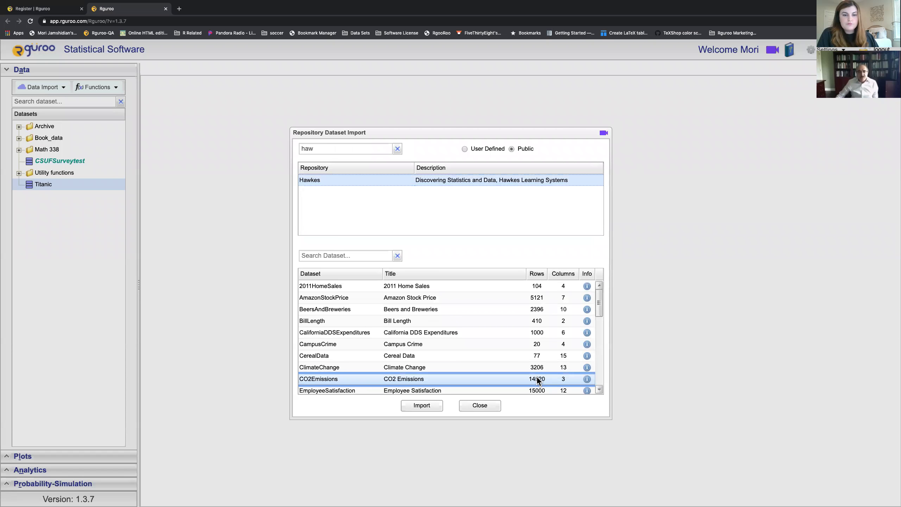
click(433, 406)
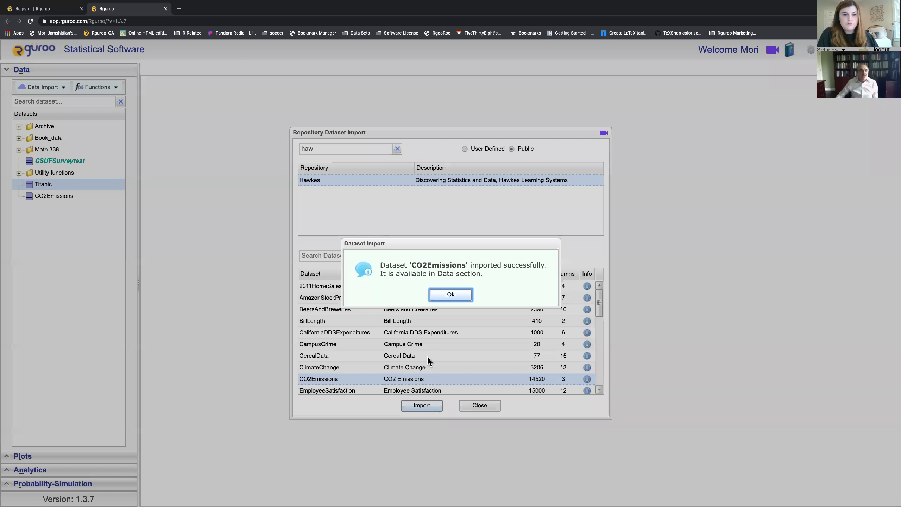
click(446, 293)
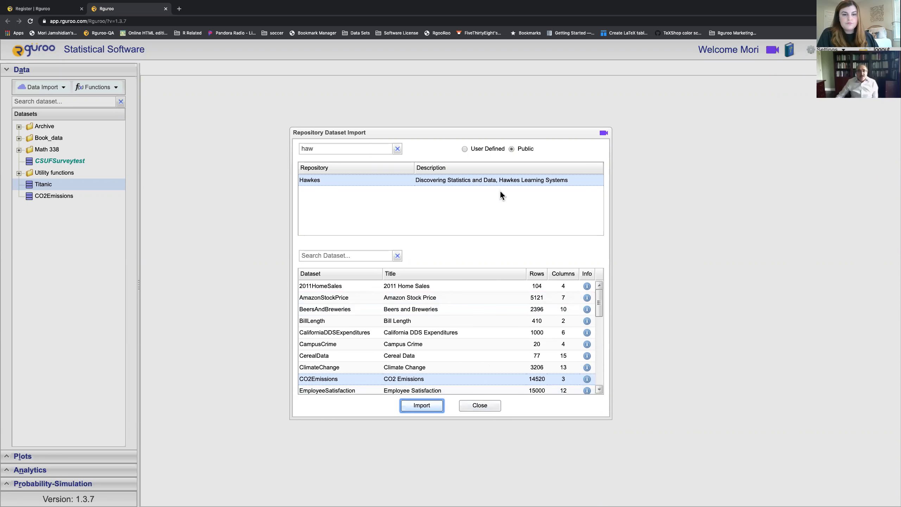
click(476, 406)
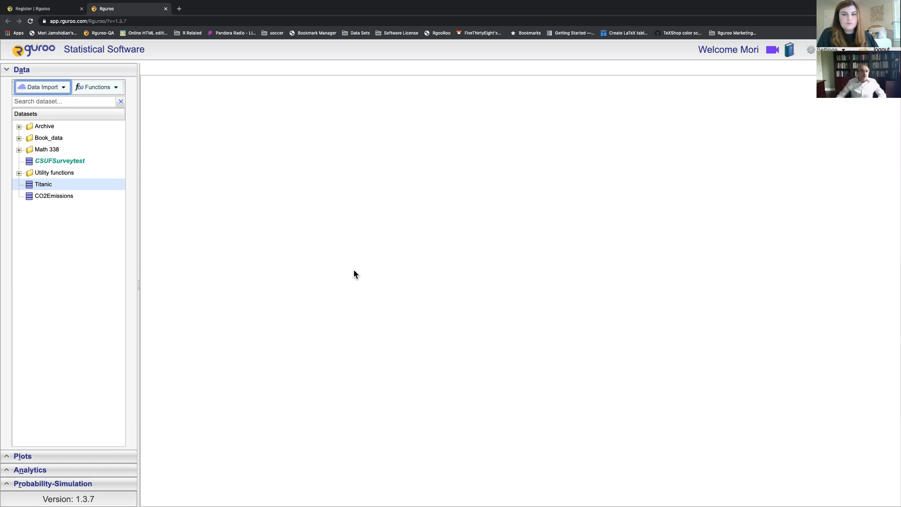
click(63, 88)
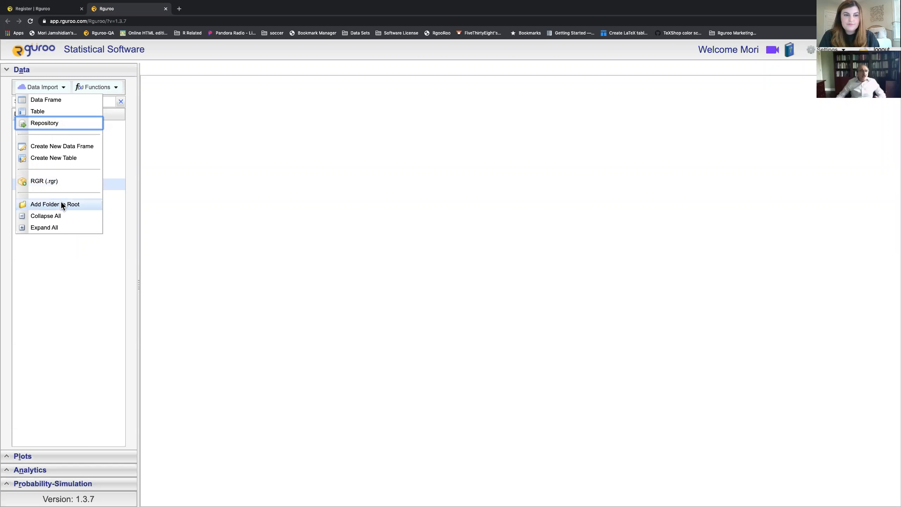
click(56, 259)
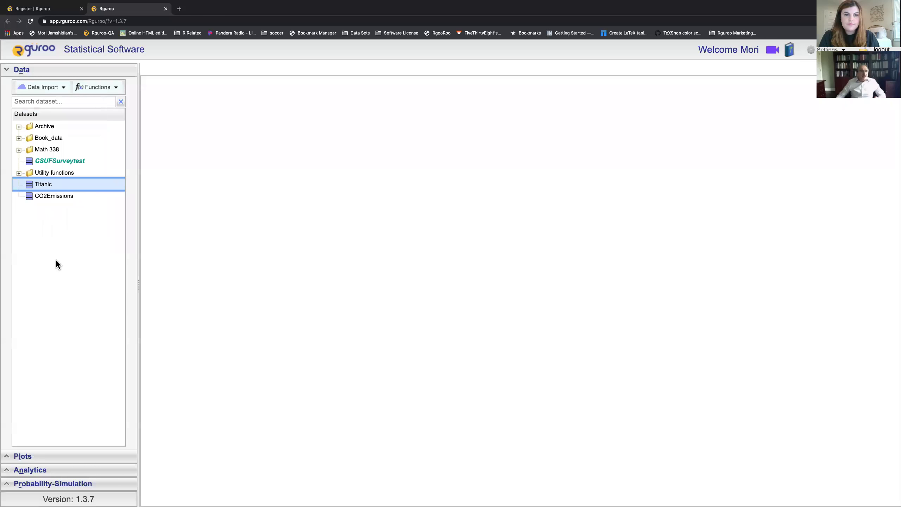
click(19, 150)
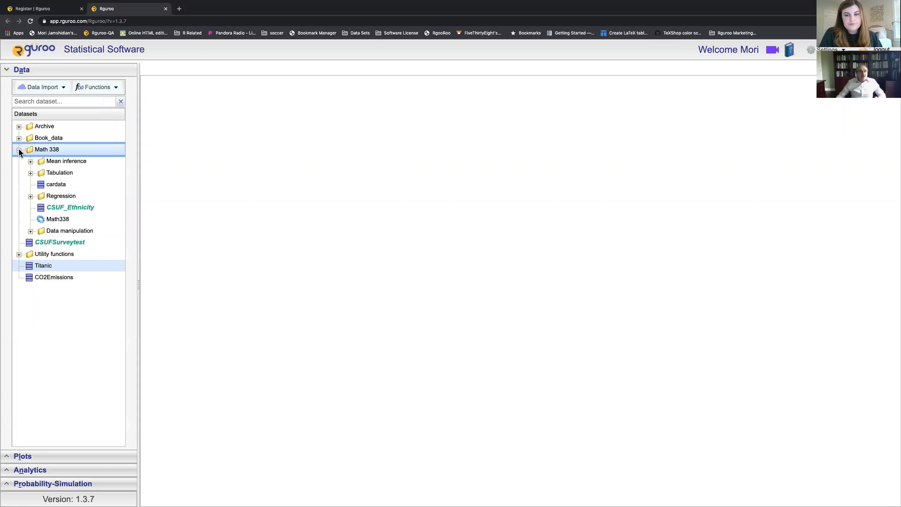
click(19, 150)
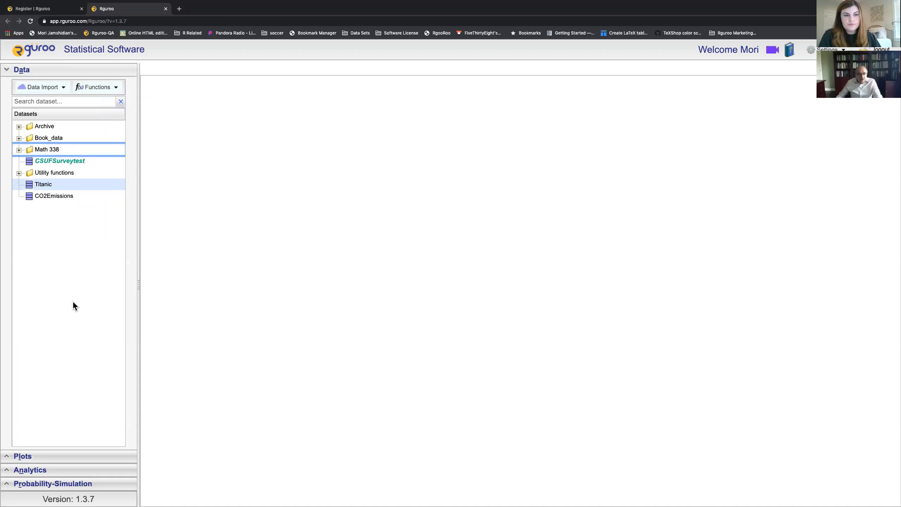
click(77, 73)
Step: Browse the Create Plot types from Barplot to Stem and Leaf, then collapse the Plots section
click(73, 84)
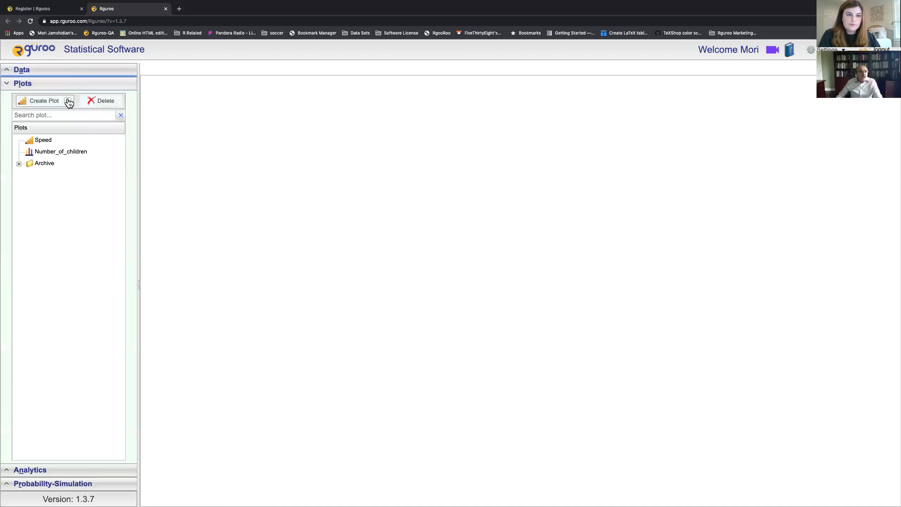
click(69, 101)
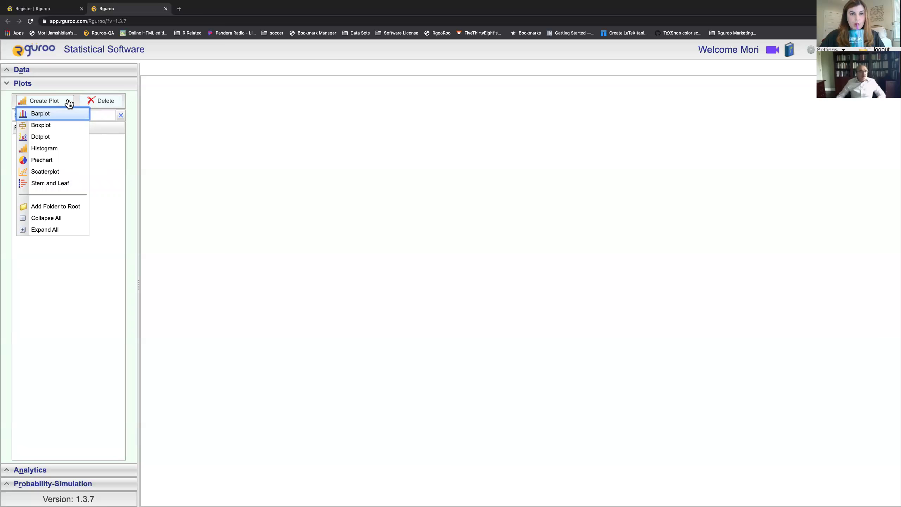
click(60, 86)
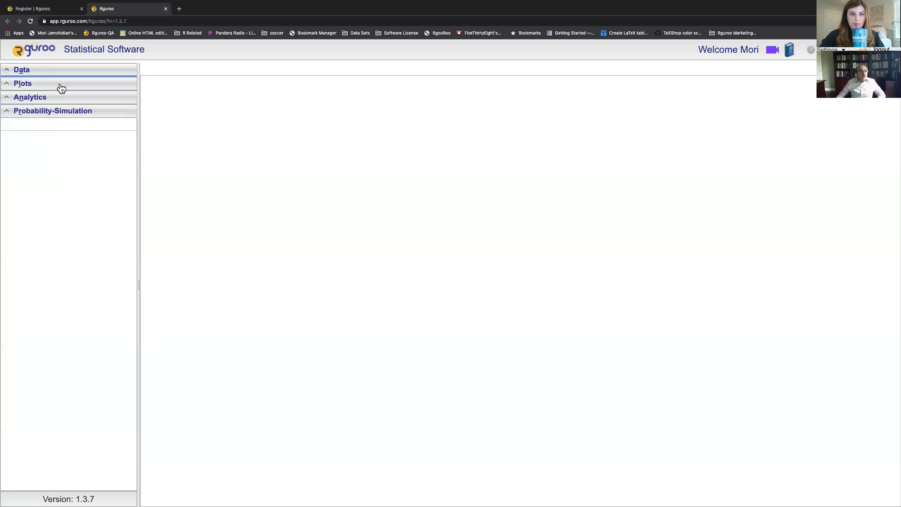
click(60, 97)
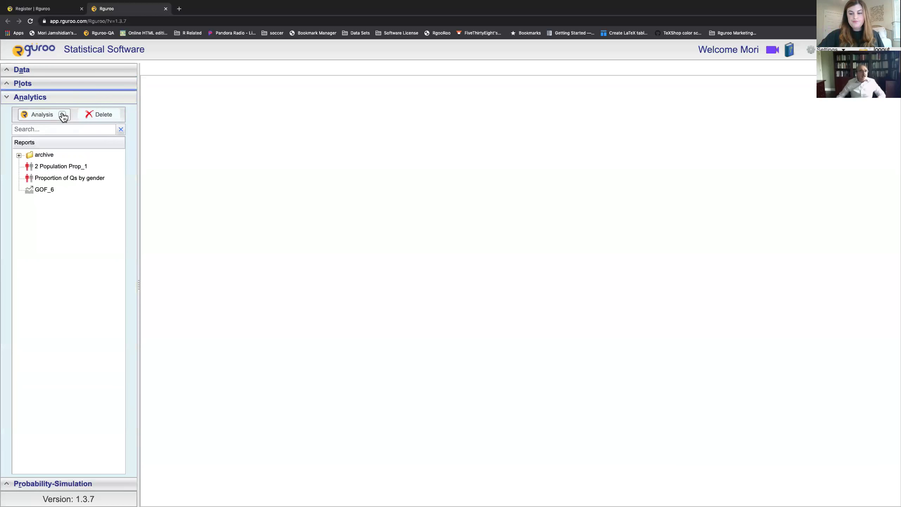
click(62, 114)
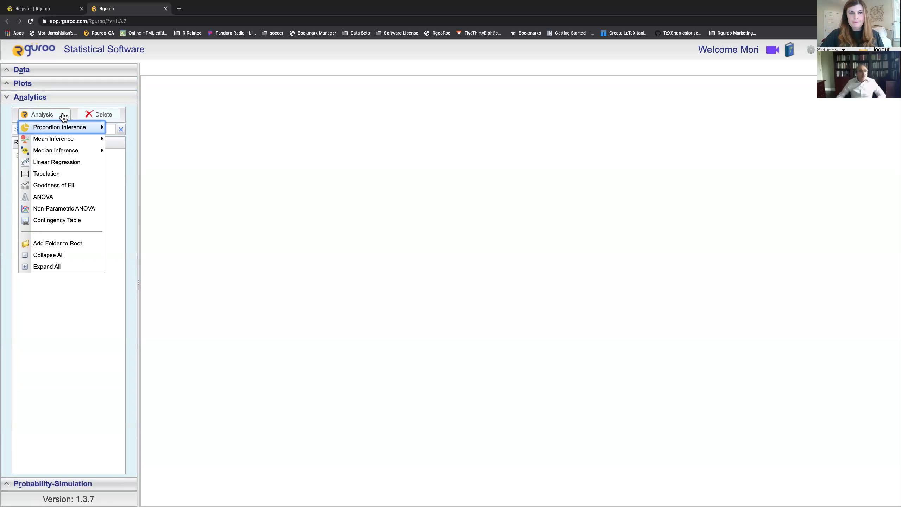
mouse_move(52, 130)
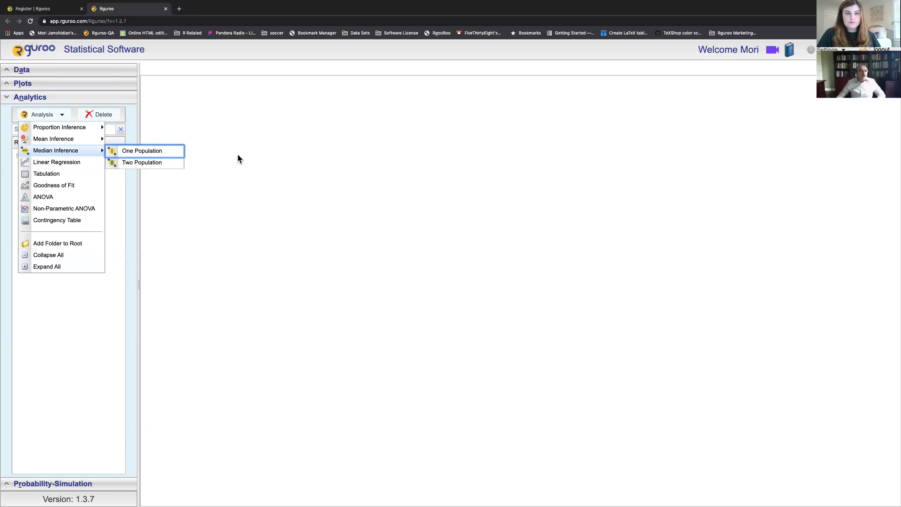
click(94, 101)
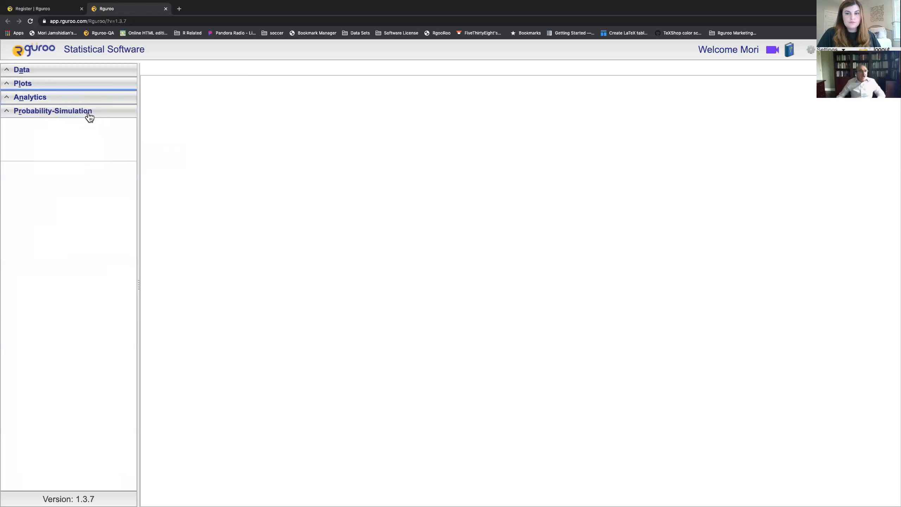
Step: Browse the Probability-Simulation tools, then expand Data and show its Functions list
click(89, 113)
click(66, 129)
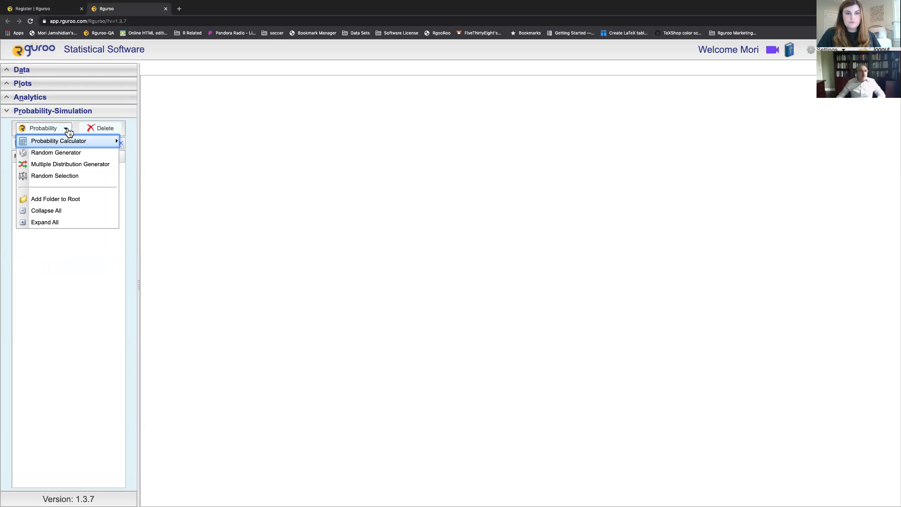
mouse_move(75, 140)
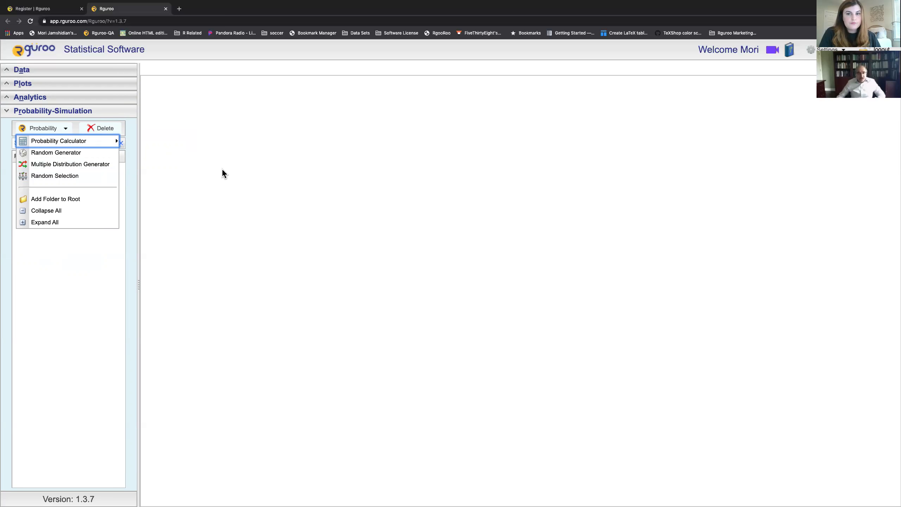
click(112, 112)
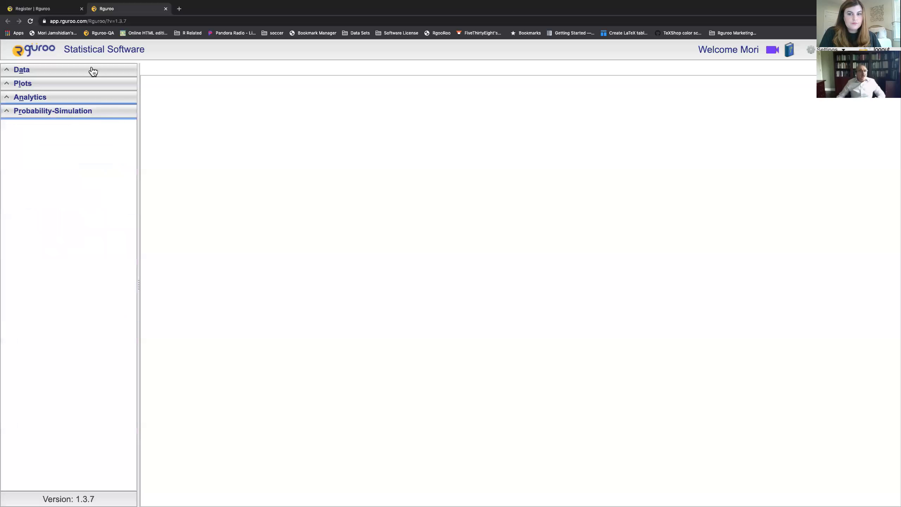
click(91, 71)
click(117, 88)
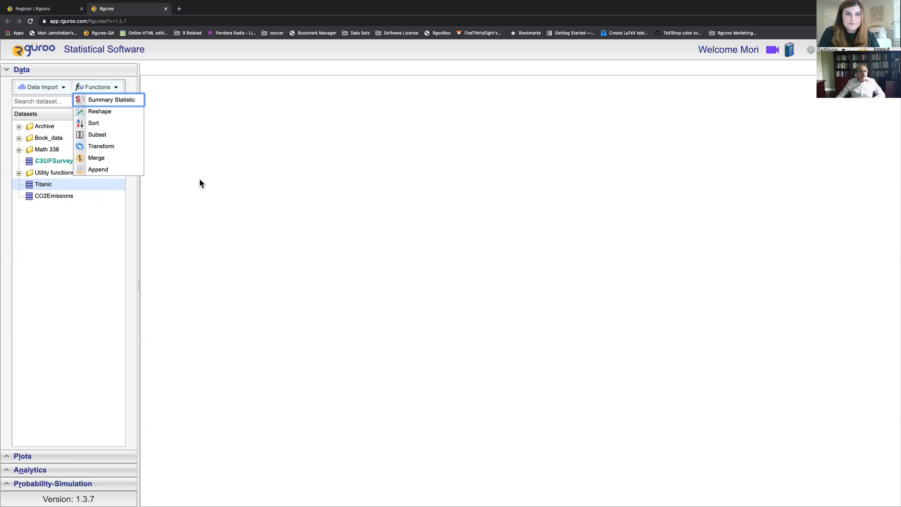
Step: Dismiss the Functions menu and collapse then re-expand Data to show Titanic and CO2Emissions
key(Escape)
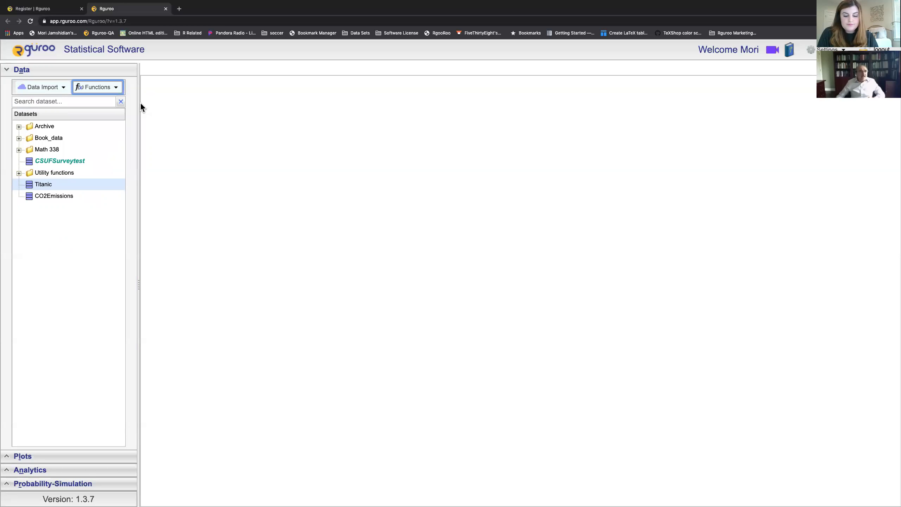
click(89, 71)
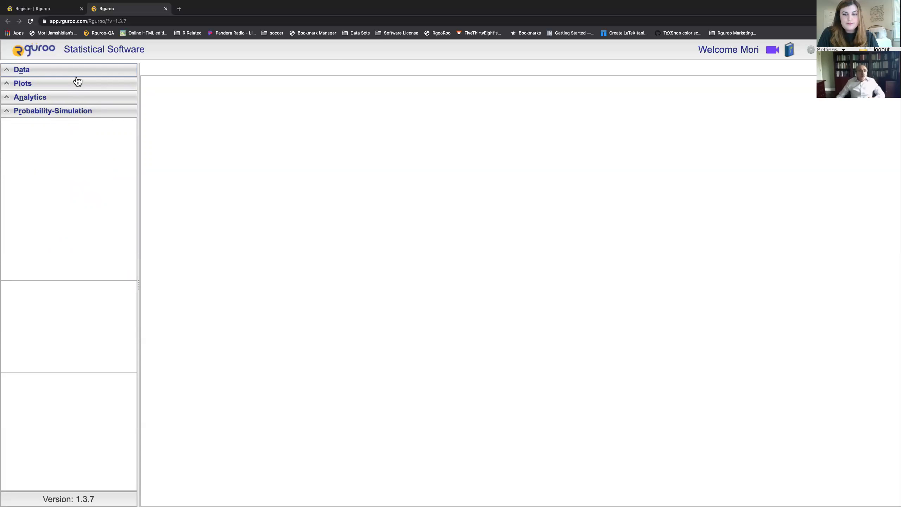
click(77, 73)
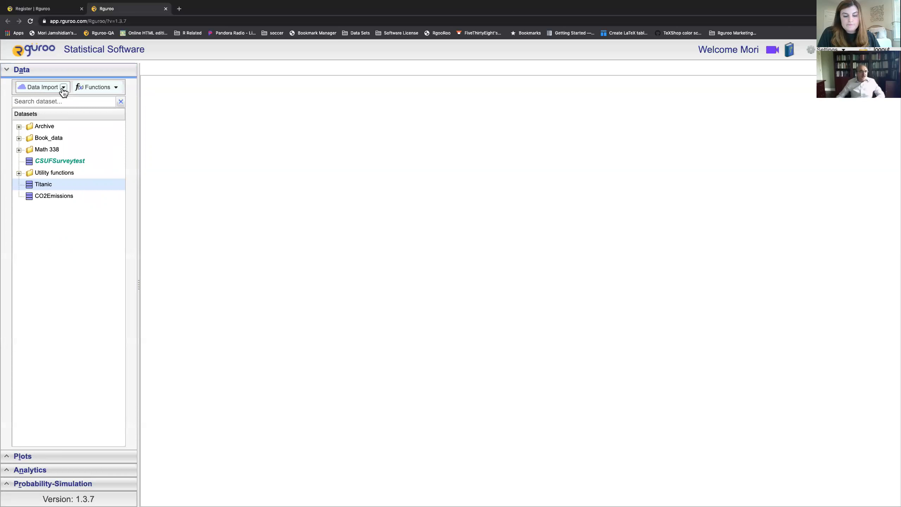
Step: Choose Desktop cardata.csv for Data Frame import with comment 'This is for Hawkes Webinar.'
click(62, 88)
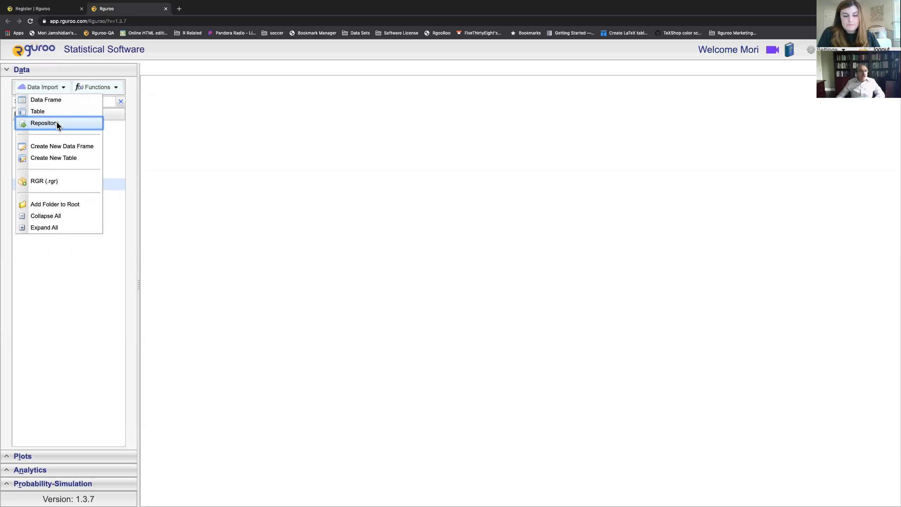
click(52, 100)
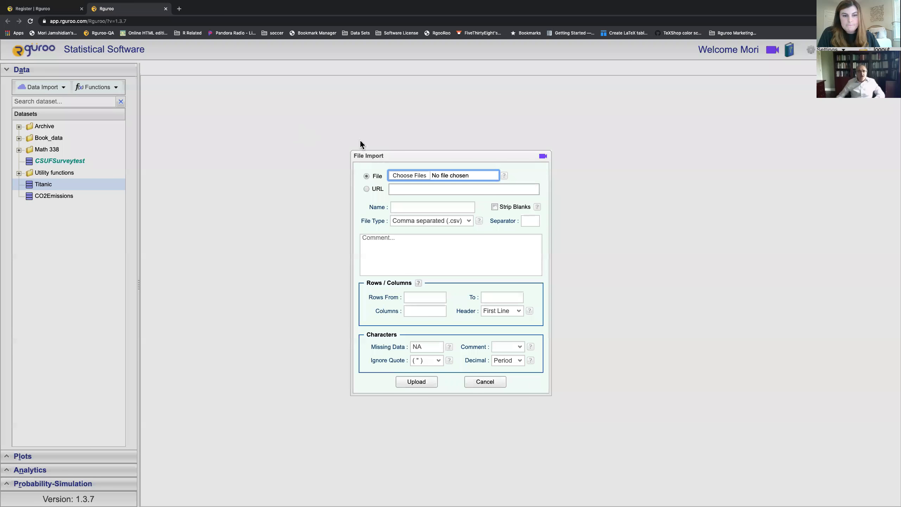
click(412, 177)
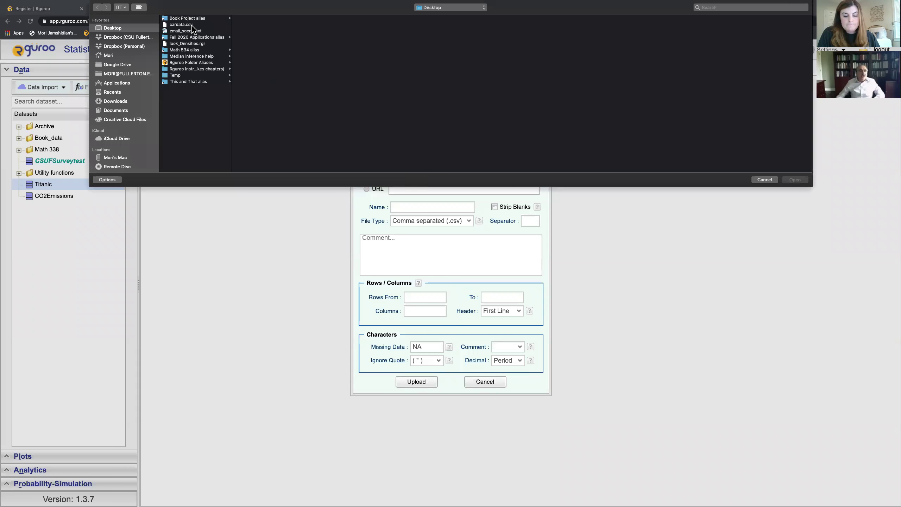
click(190, 26)
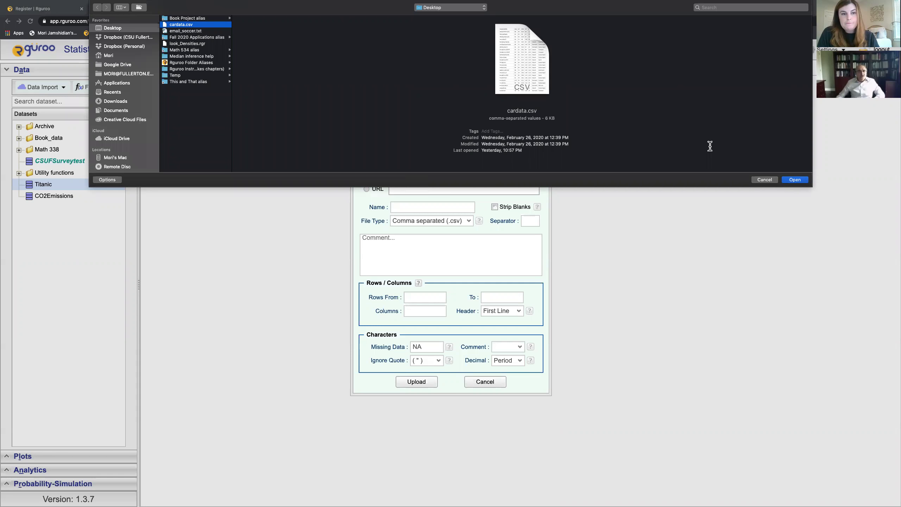
click(795, 180)
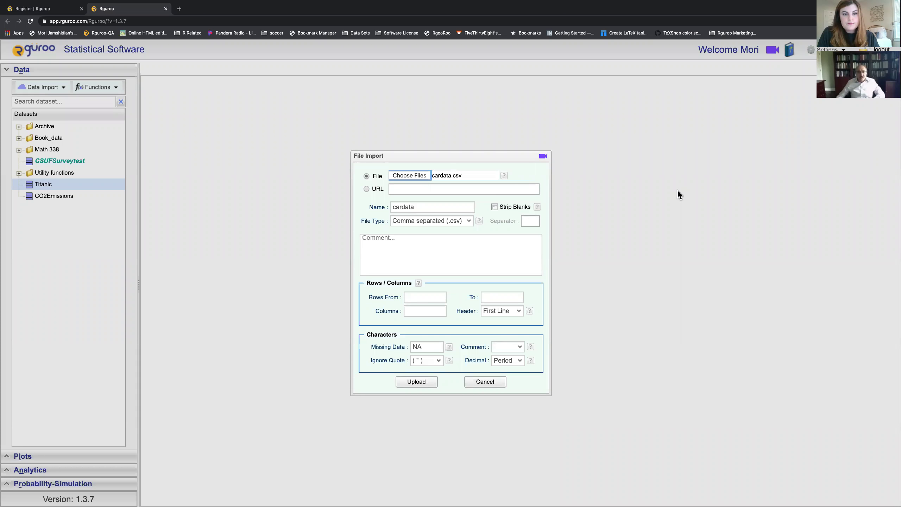
click(472, 247)
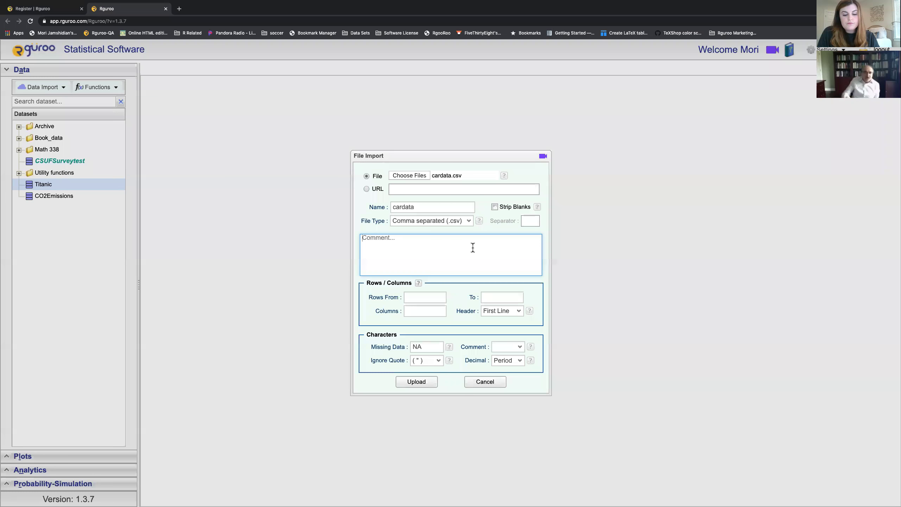
text(Thi)
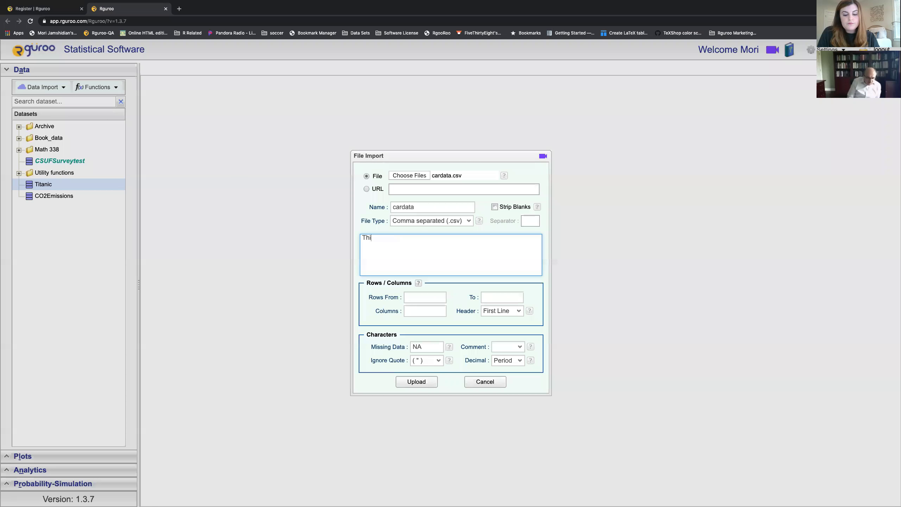
text(s is for Hawkes )
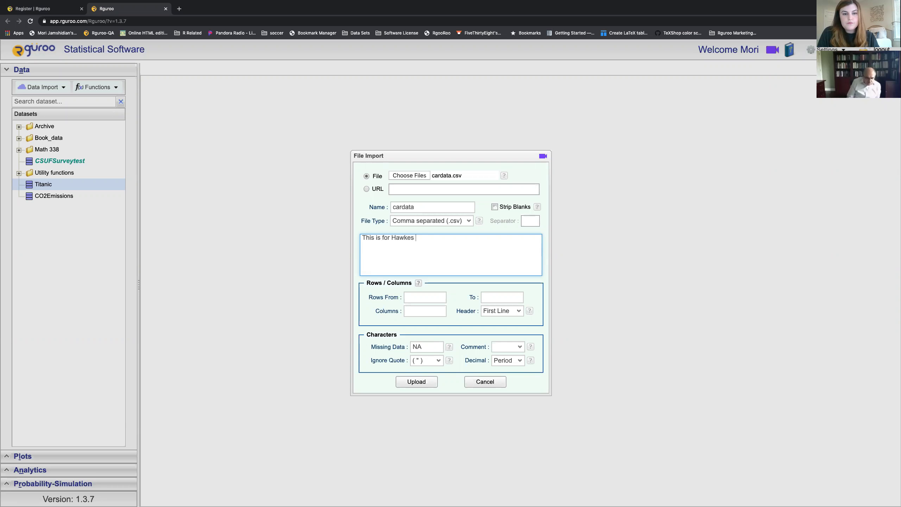
text(Webinar.)
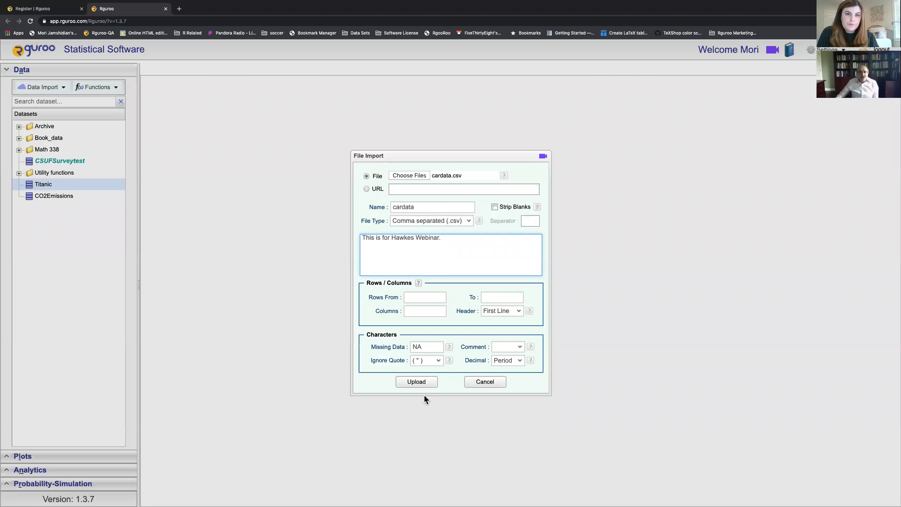
Step: Upload cardata, then review its variable types and CLASS levels in the Variable Type Editor
click(421, 383)
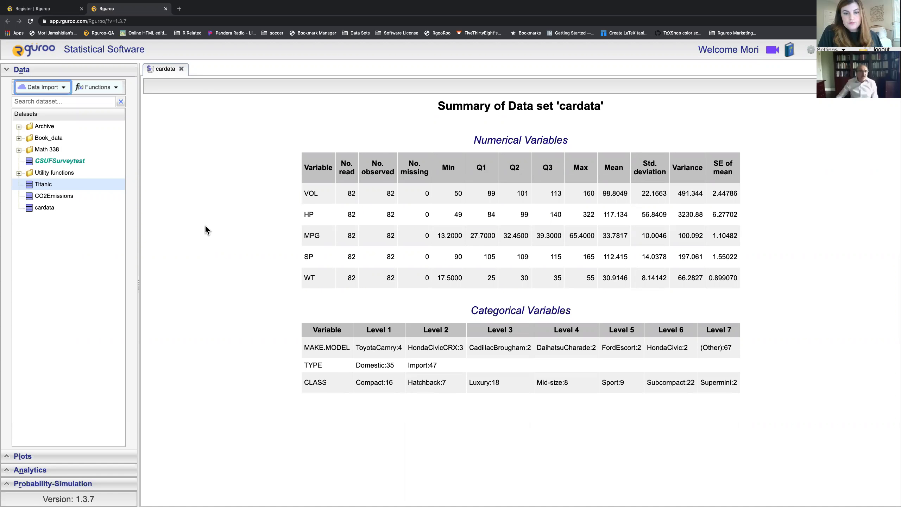
click(50, 210)
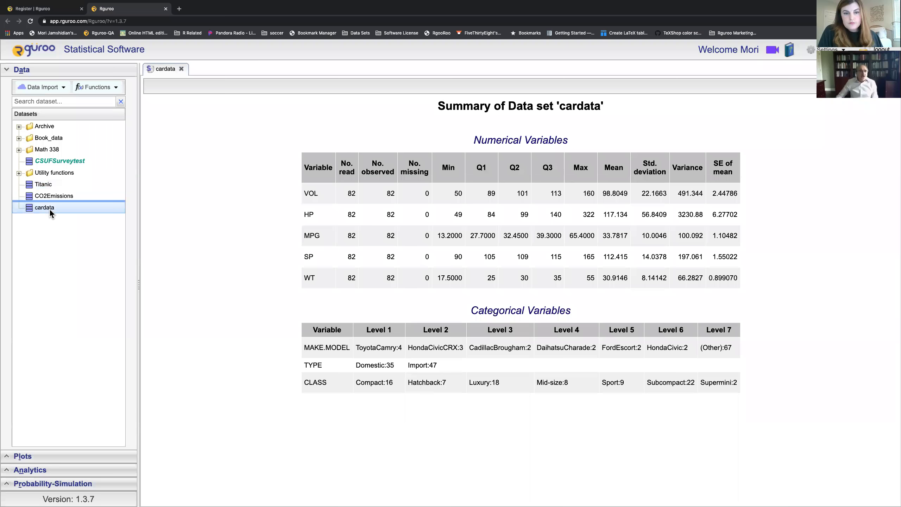
right_click(49, 210)
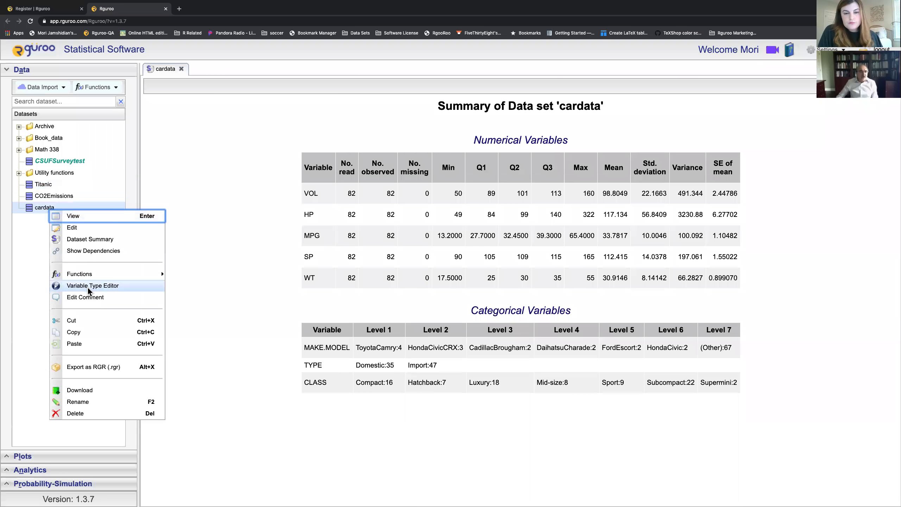
click(88, 288)
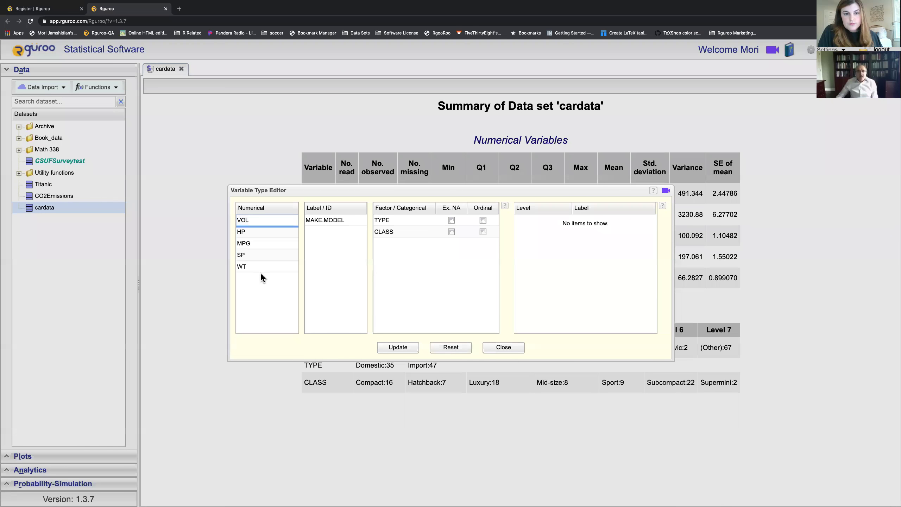
click(388, 231)
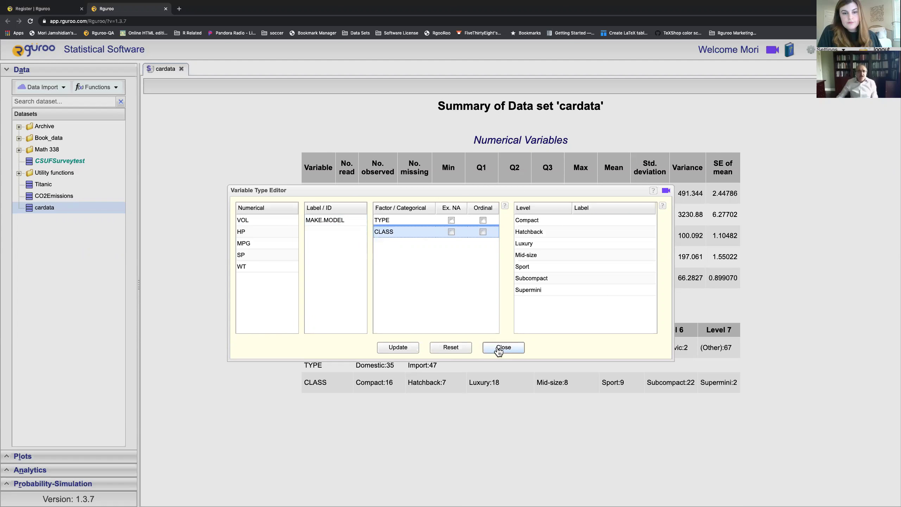
click(499, 350)
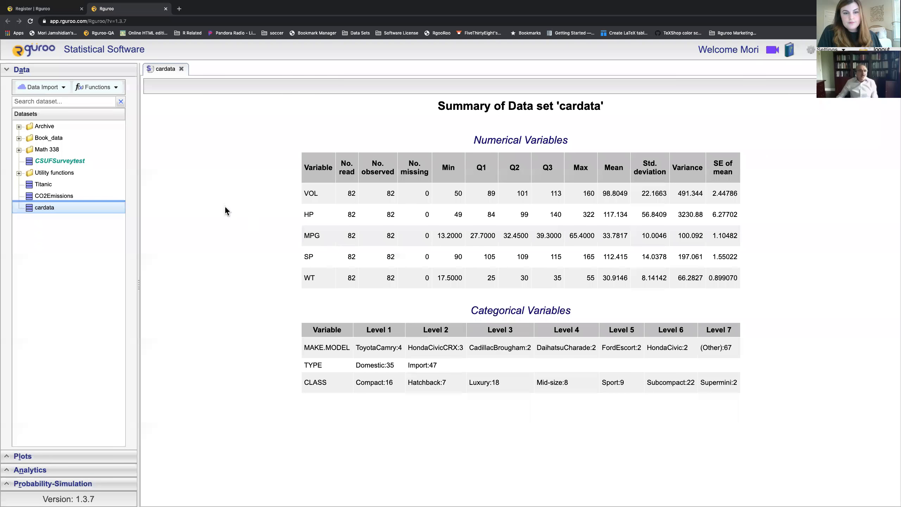
Step: Open the cardata data grid to view its 82 car rows, then close that grid tab
double_click(56, 206)
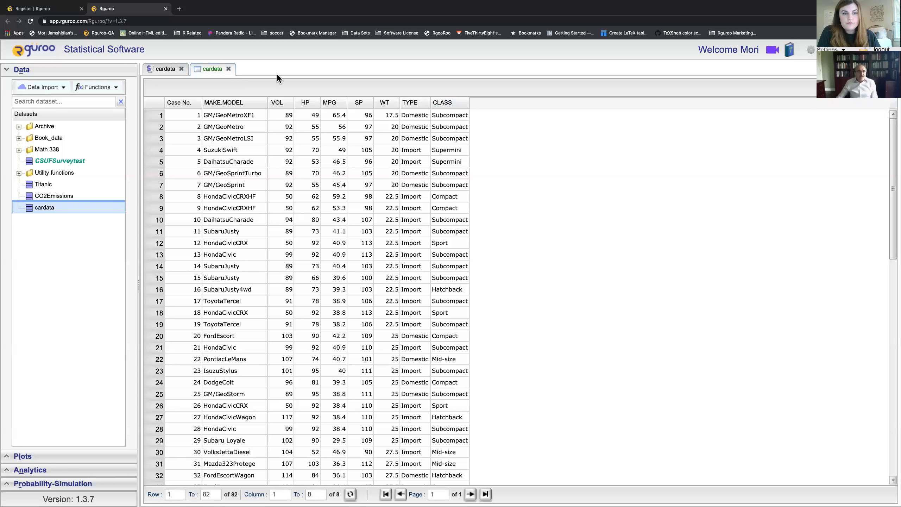
click(228, 69)
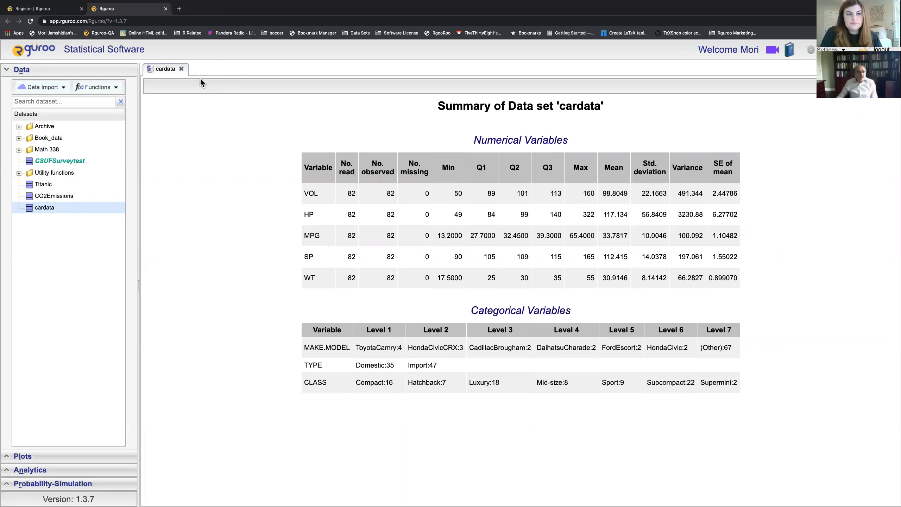
Step: Close the cardata summary, then collapse and reopen the datasets panel
click(182, 69)
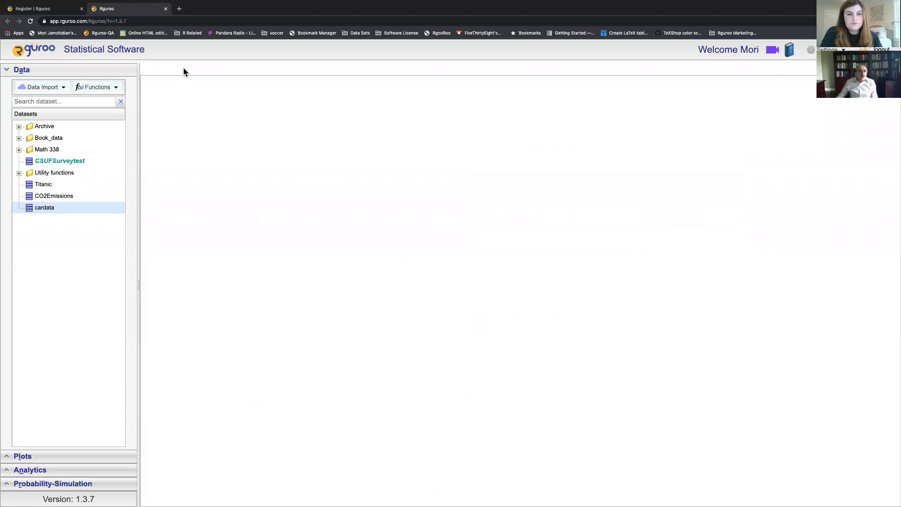
click(71, 74)
click(71, 74)
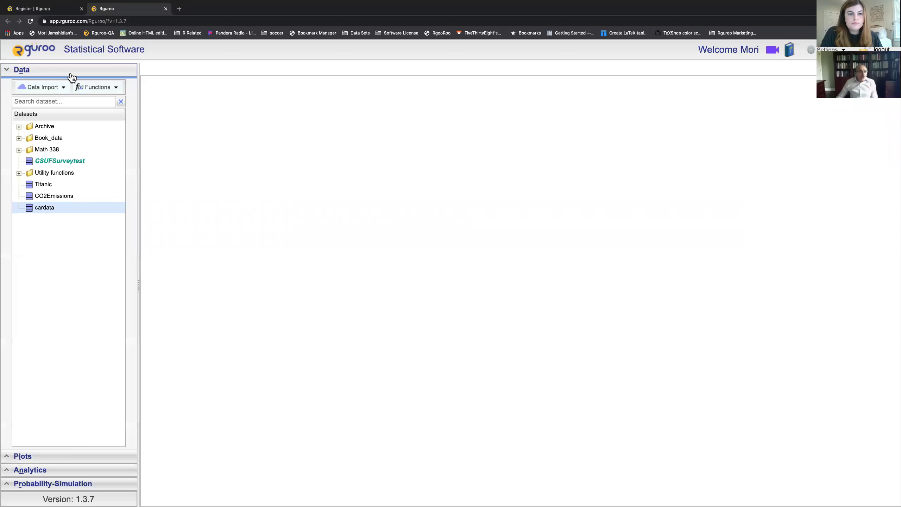
Step: Check cardata's info card (82 cases, 8 variables) and its actions menu, then collapse the Data panel
mouse_move(68, 210)
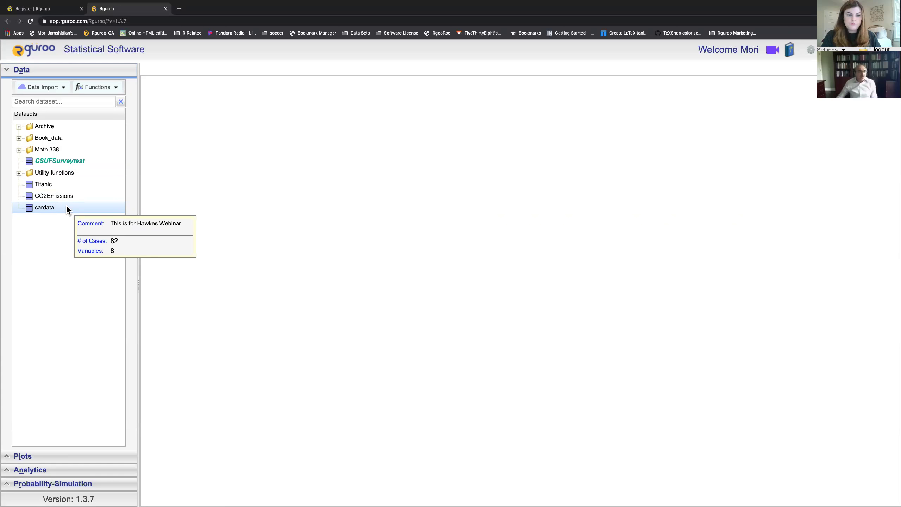
right_click(67, 209)
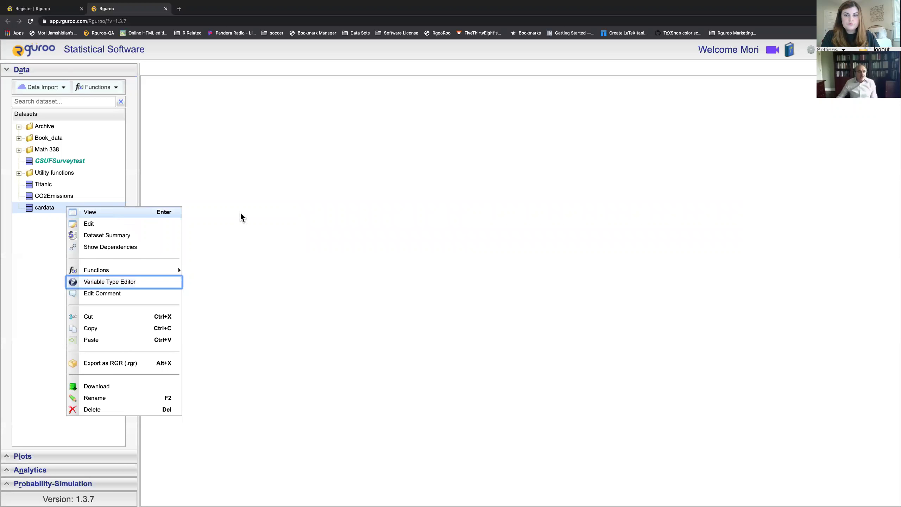
click(283, 216)
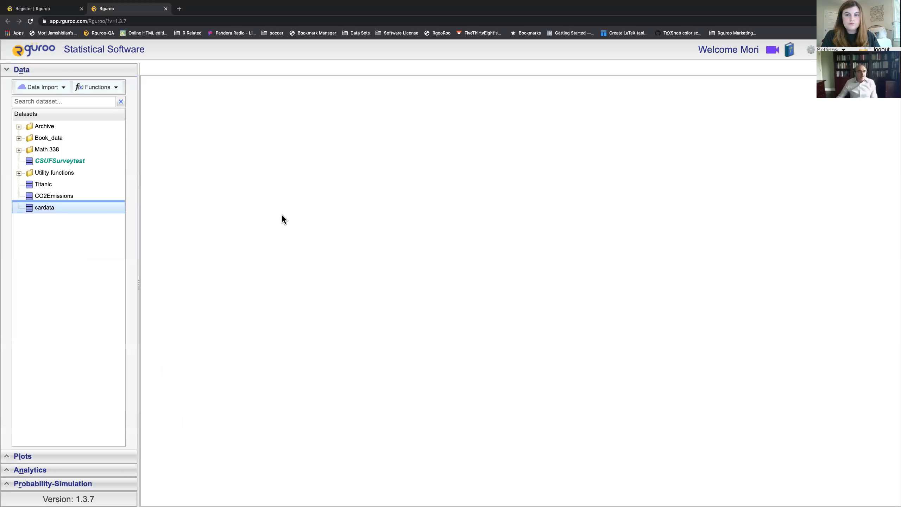
click(78, 73)
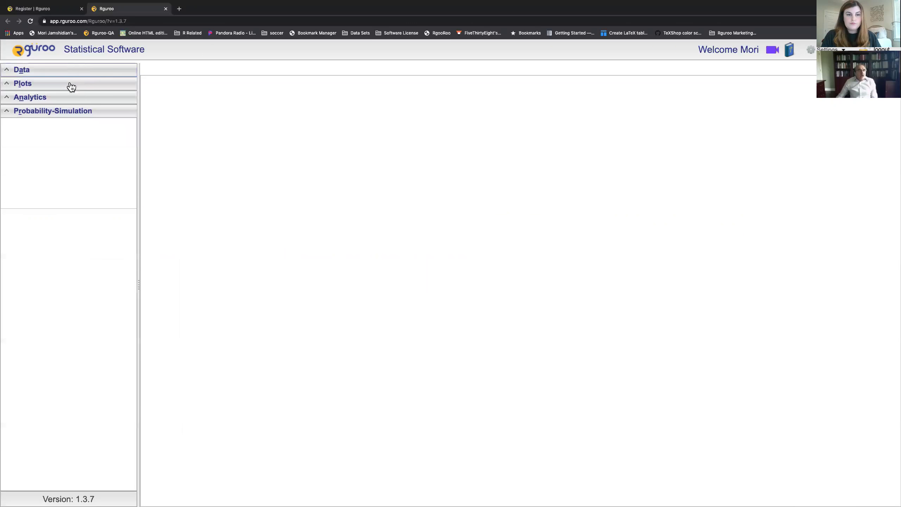
Step: Start a new scatterplot from the Plots section using the cardata dataset
click(68, 84)
click(66, 102)
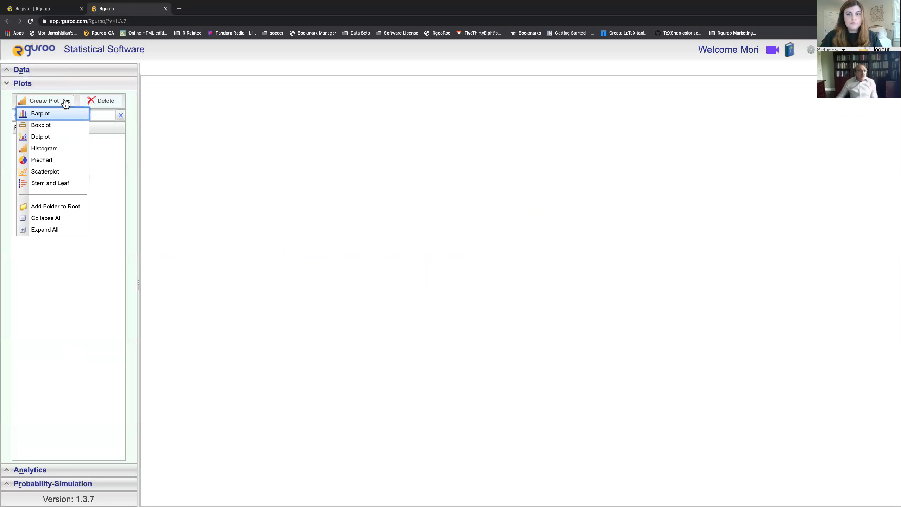
click(45, 172)
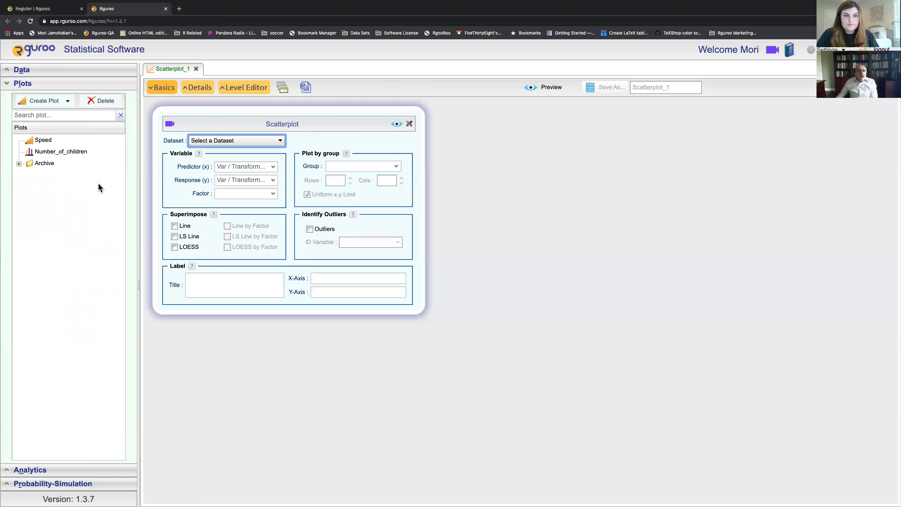
click(280, 142)
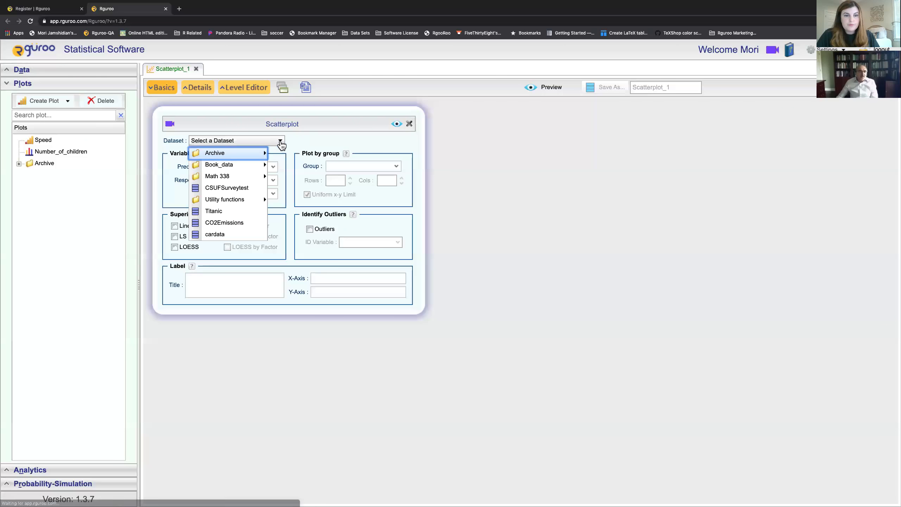
click(217, 238)
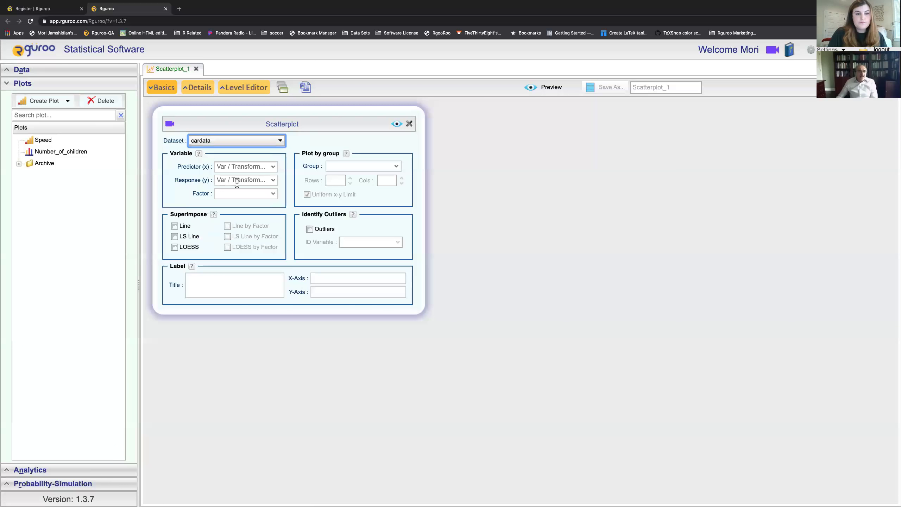
Step: Set HP as the predictor (x) and MPG as the response (y), and preview the plot
click(273, 173)
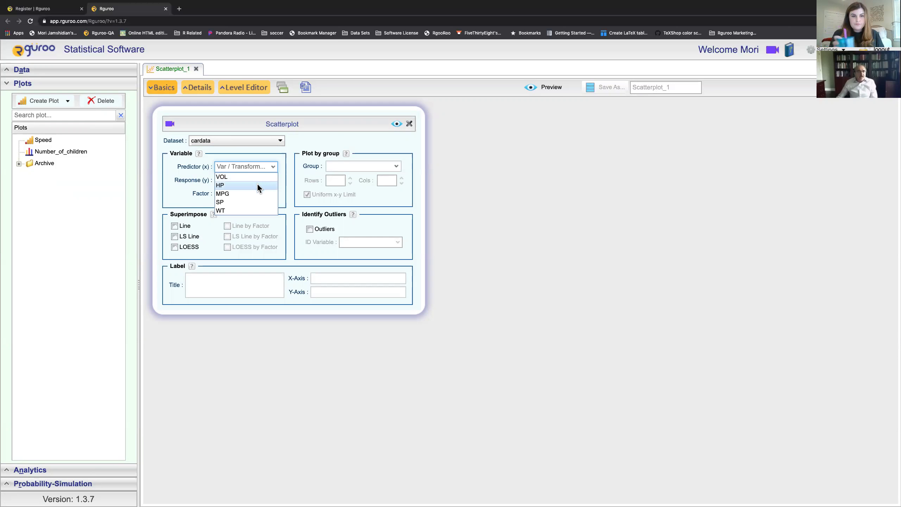
click(258, 185)
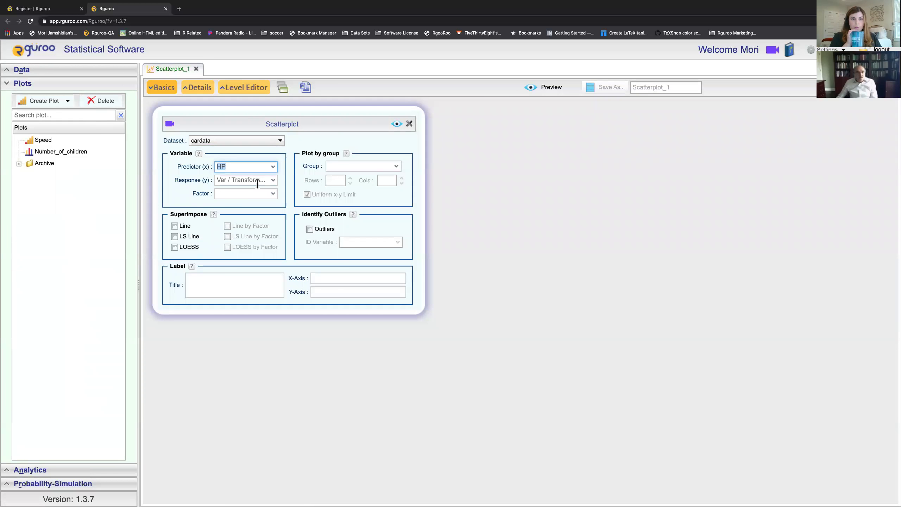
click(273, 184)
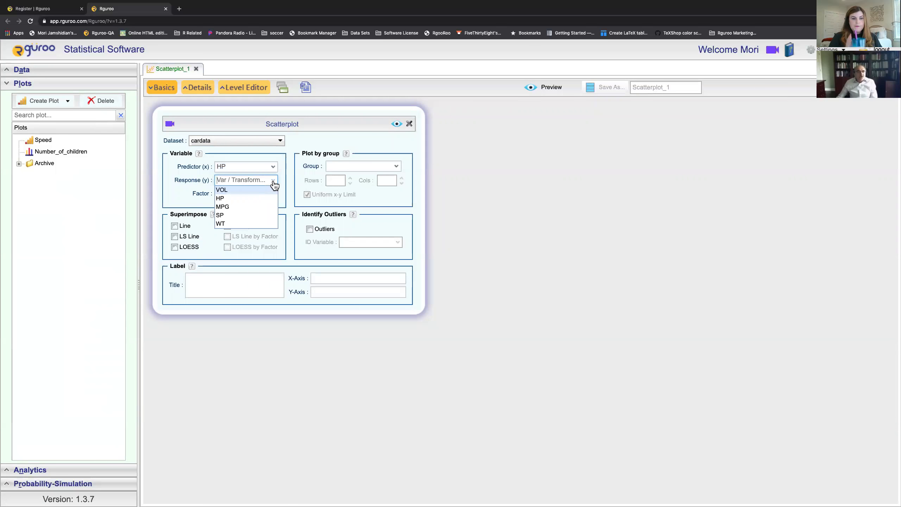
click(242, 206)
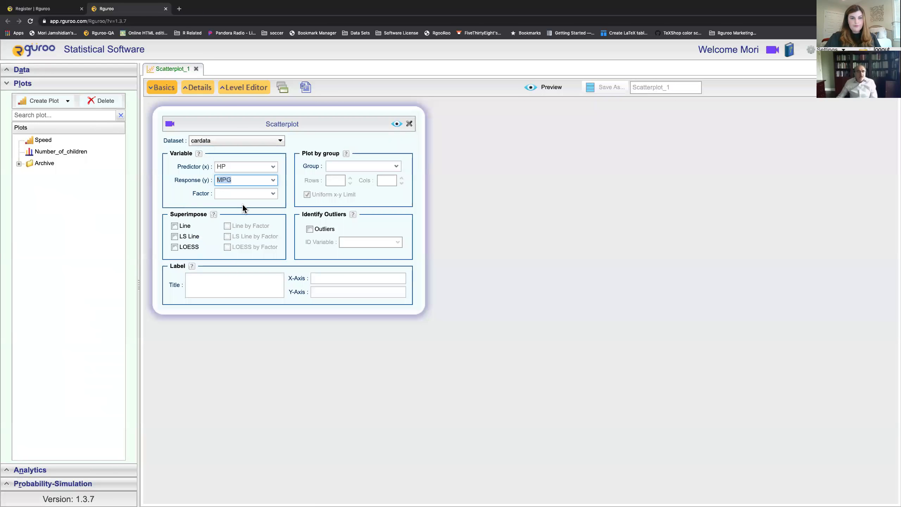
click(396, 124)
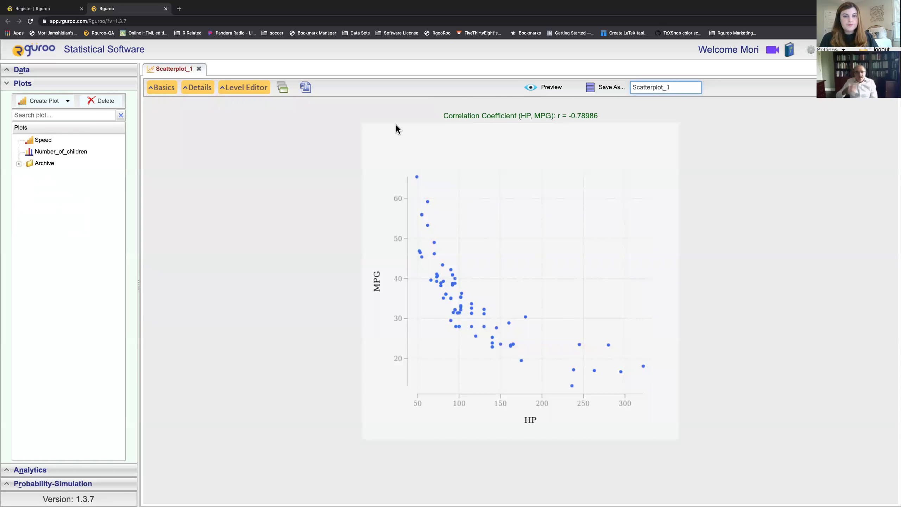
Step: Reopen the scatterplot settings and label the axes 'Horse Power' (x) and 'Miles per gallon' (y)
click(151, 87)
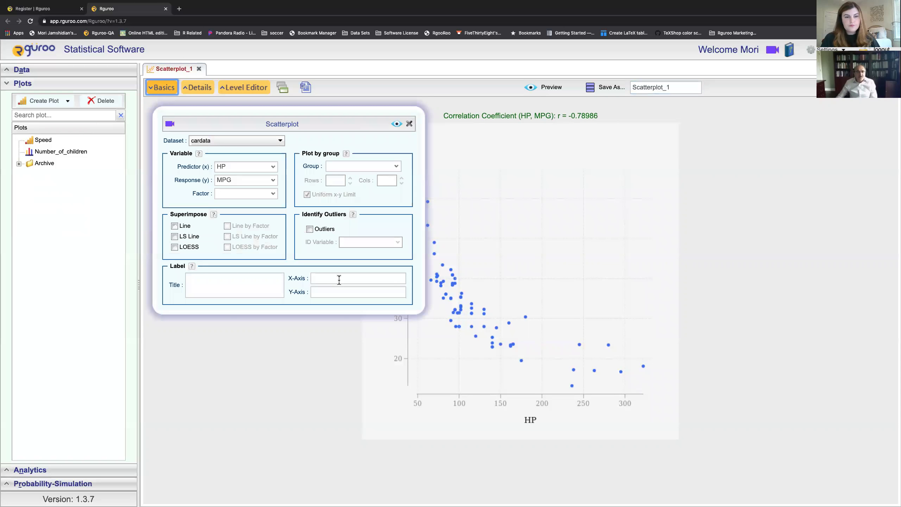
click(338, 279)
text(Horse Powe)
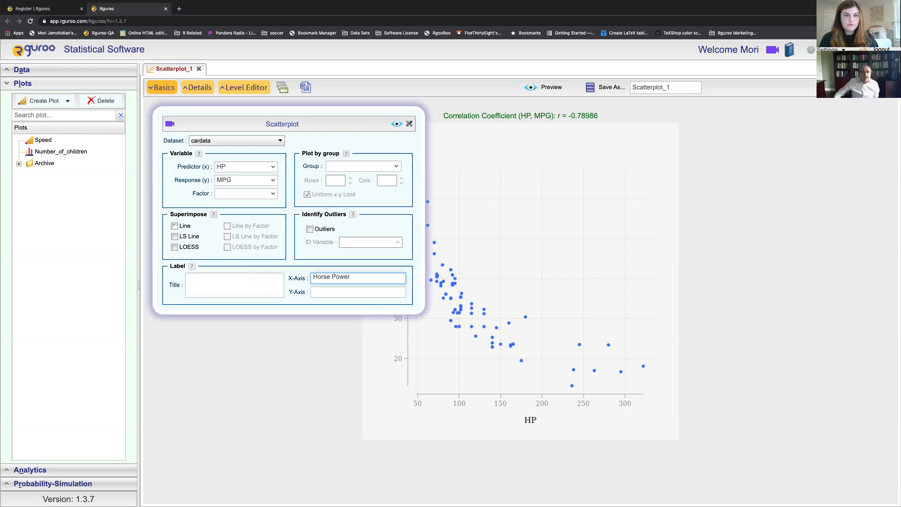
text(r)
click(352, 290)
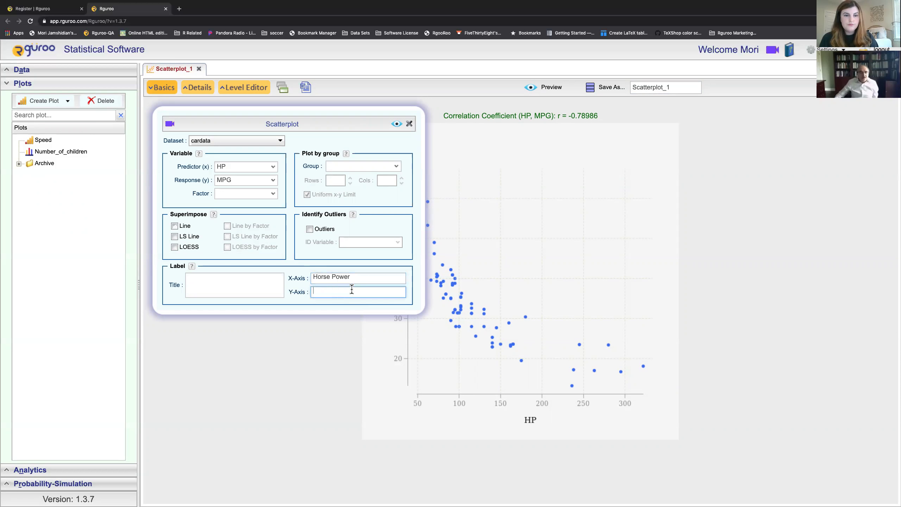
text(Miles per gallon)
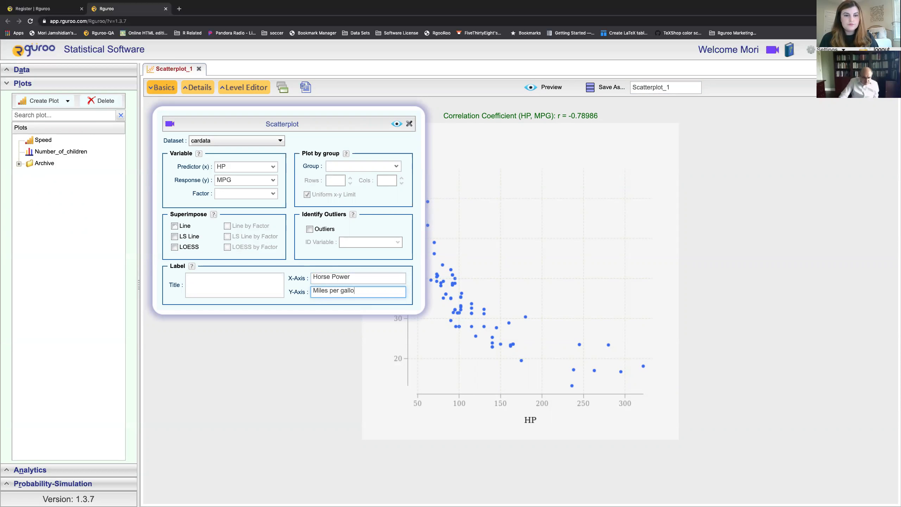
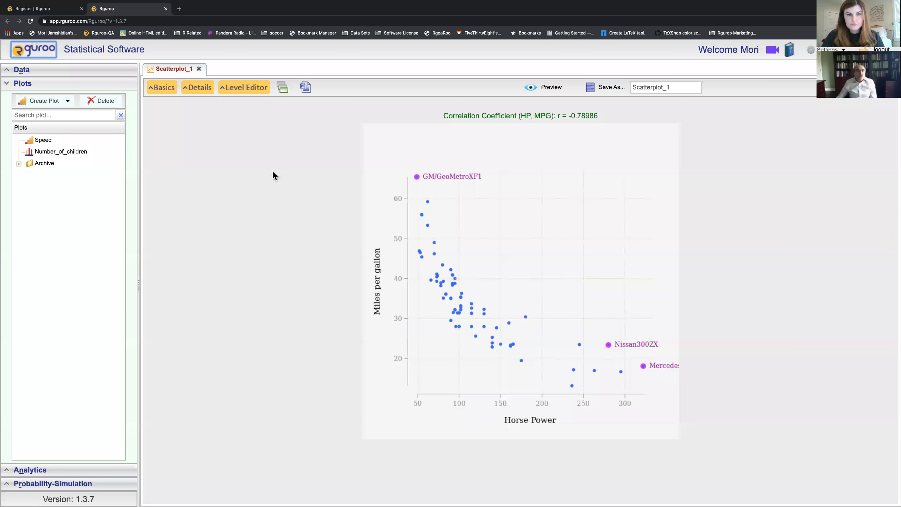
Step: Label the outliers above their points at magnify 0.75 and preview the scatterplot
click(198, 89)
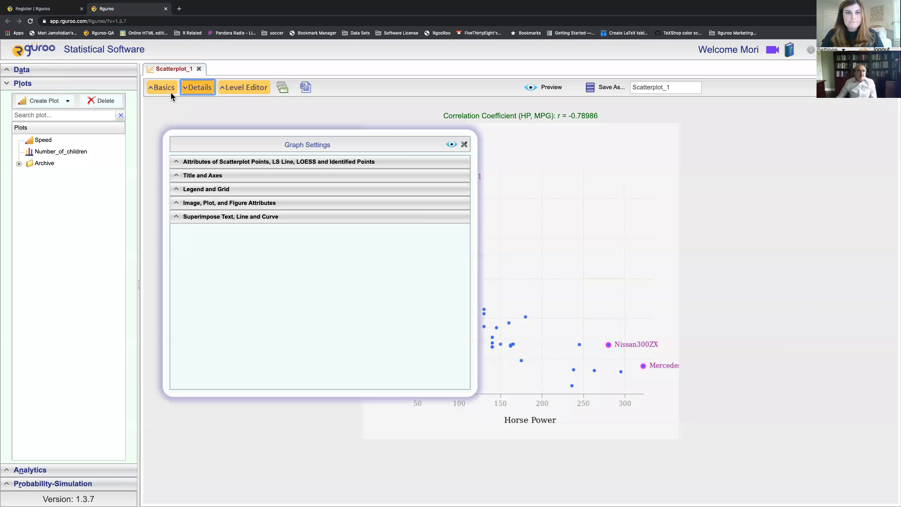
click(291, 166)
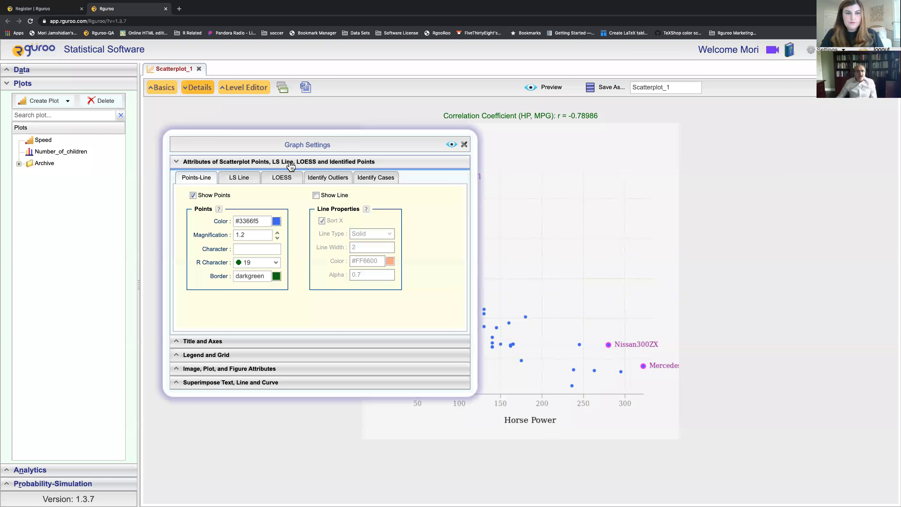
click(327, 179)
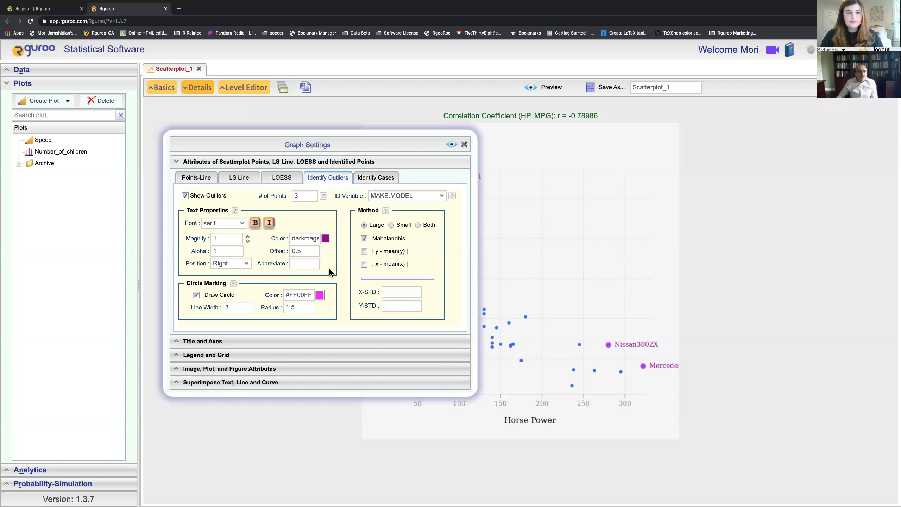
click(249, 263)
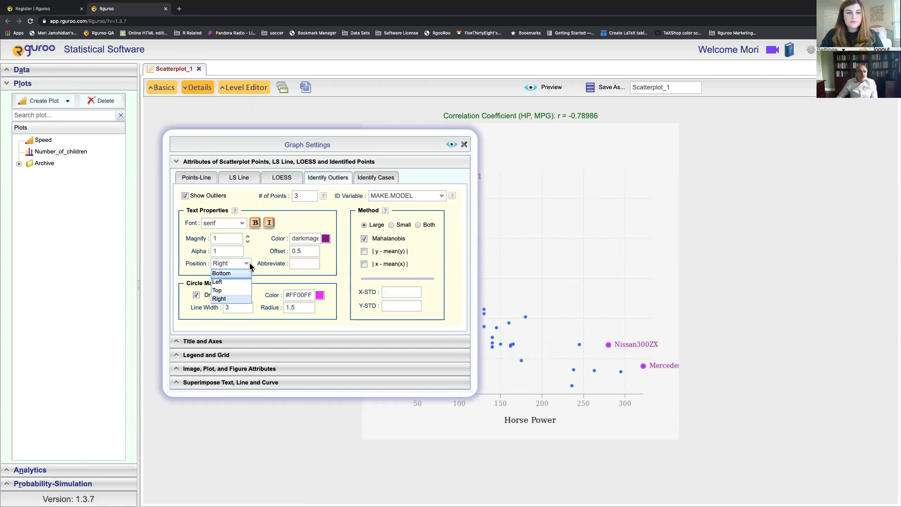
click(226, 291)
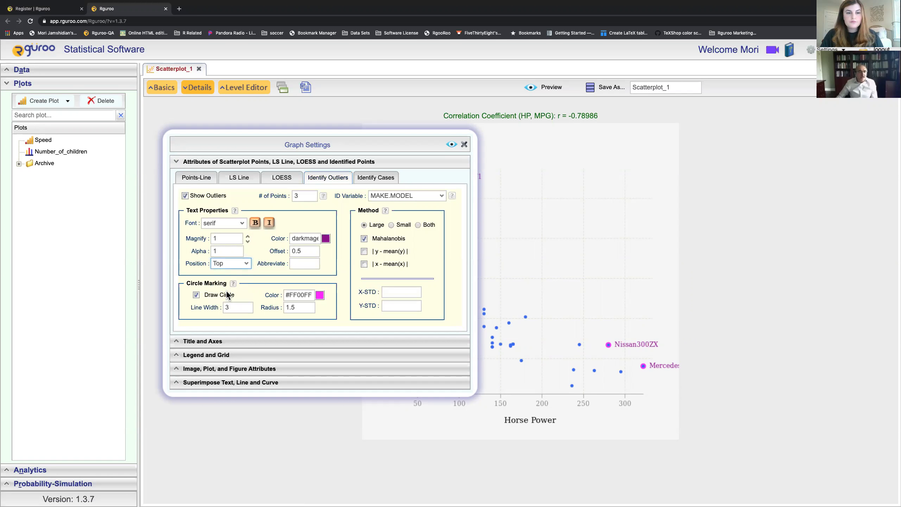
double_click(230, 238)
text(.75)
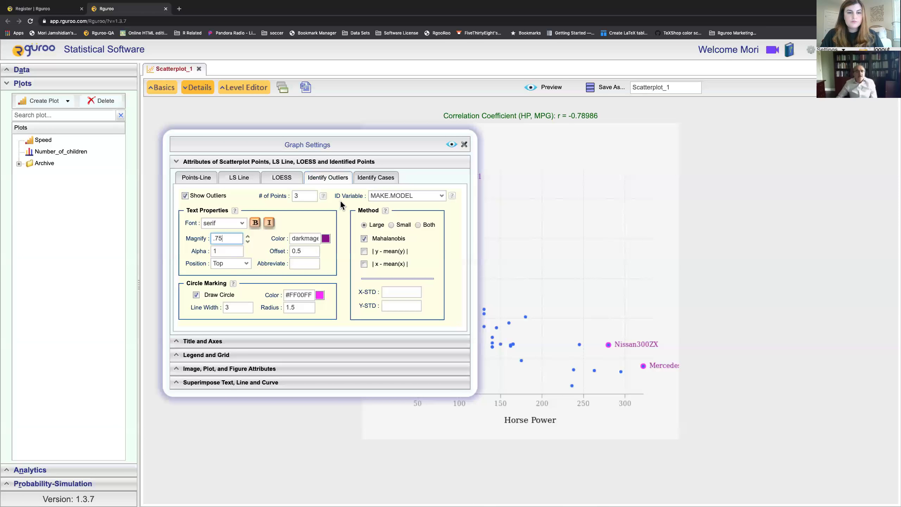
click(447, 144)
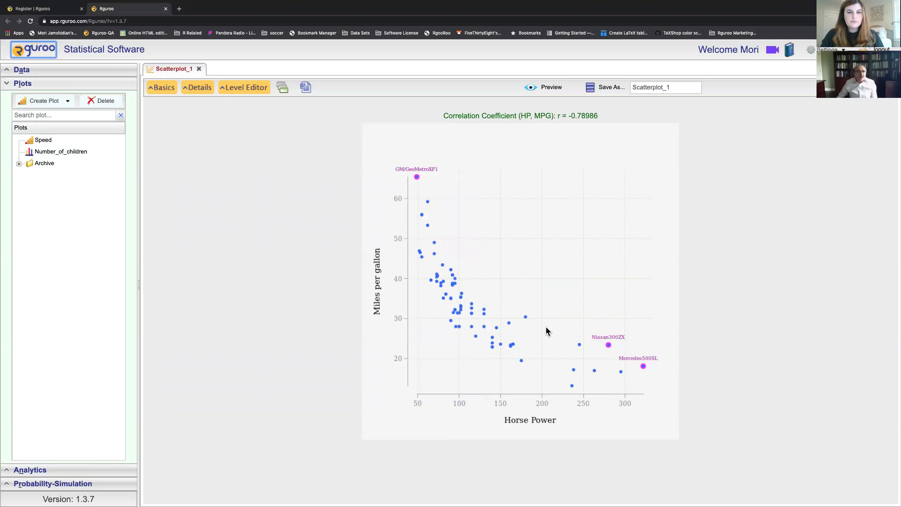
click(196, 90)
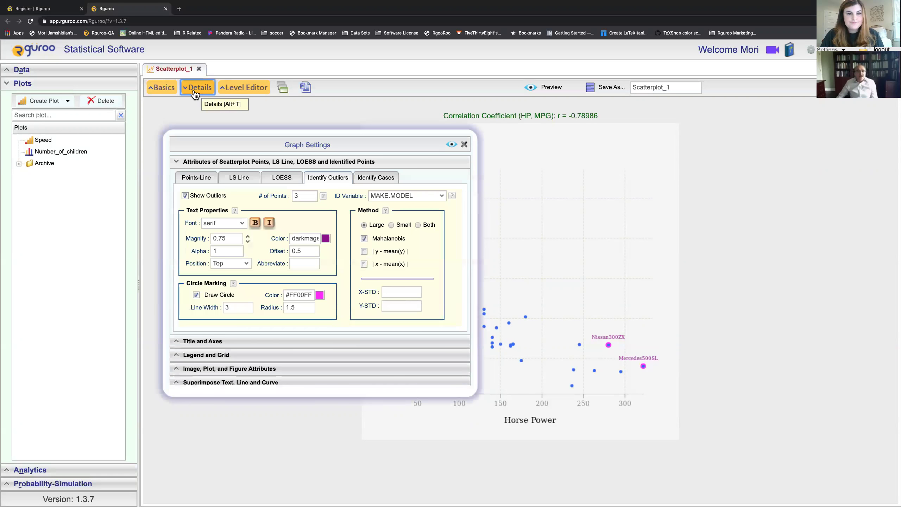
Step: Turn off outlier identification and overlay a LOESS curve, then preview the plot
click(304, 196)
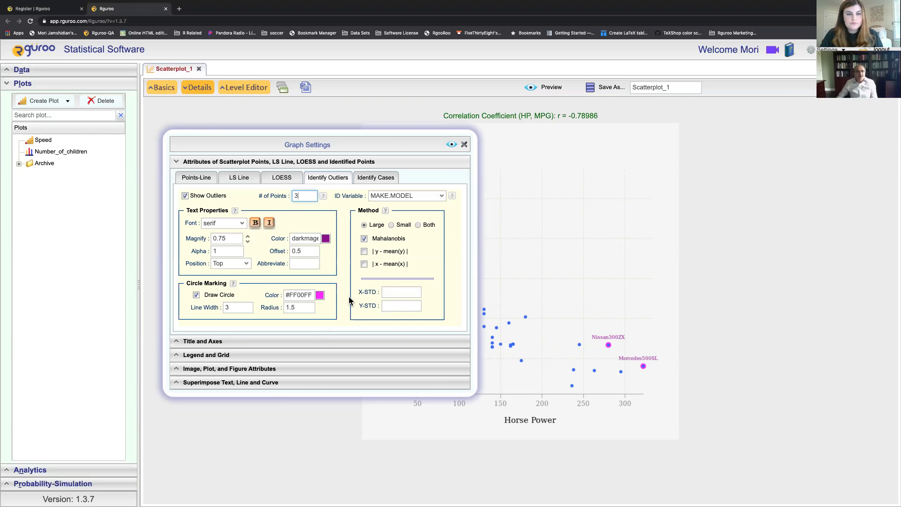
click(463, 145)
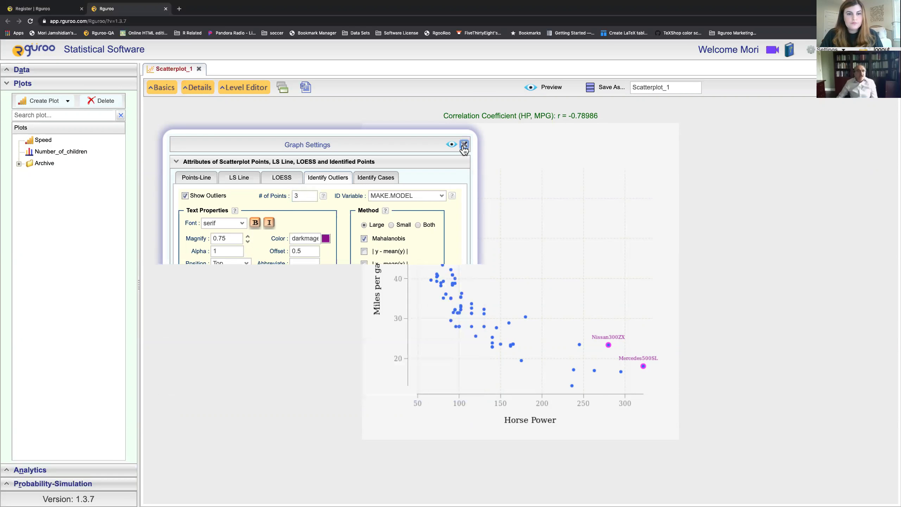
click(166, 91)
click(308, 228)
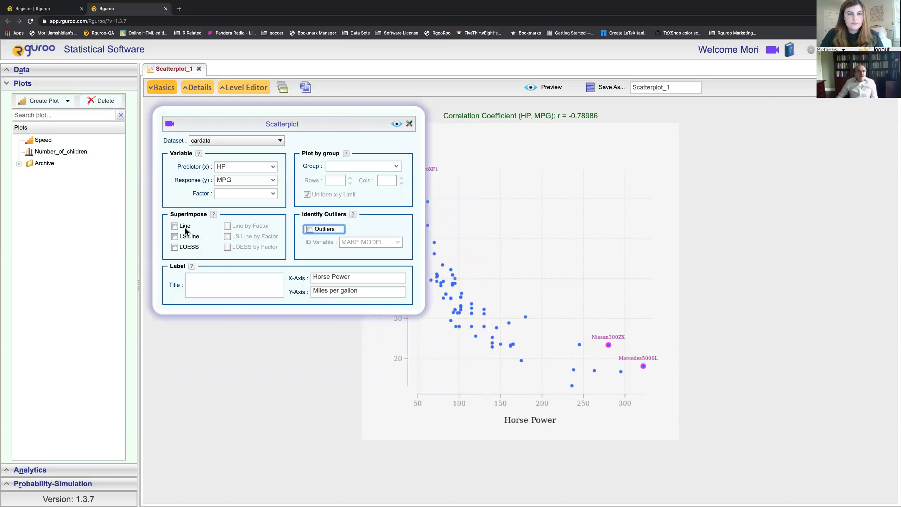
click(174, 247)
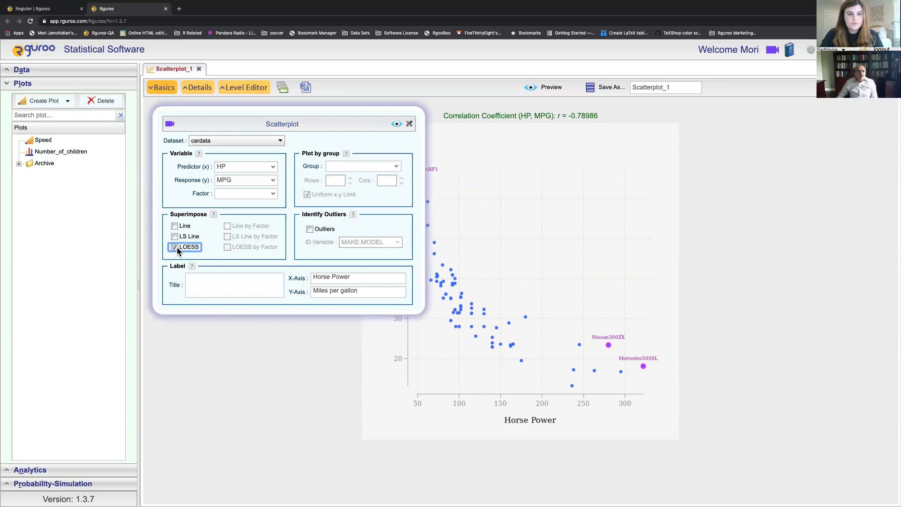
click(396, 124)
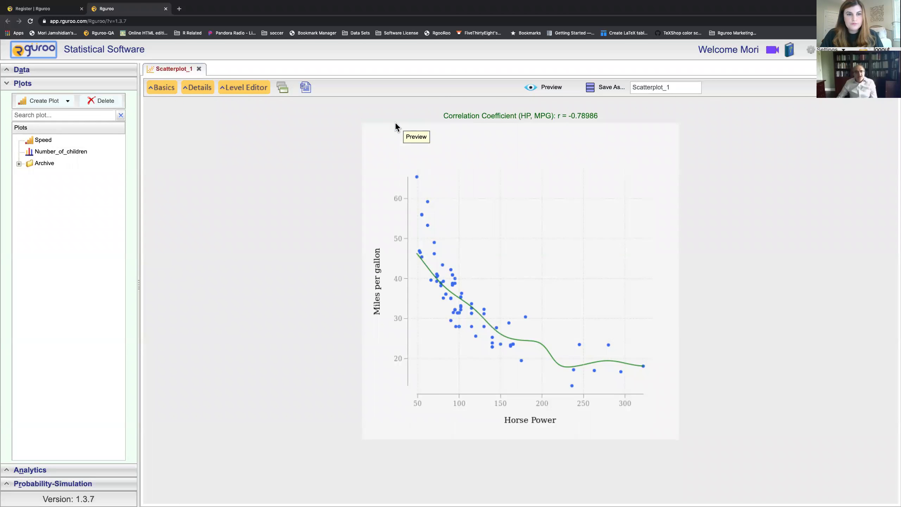
Step: Inspect the LOESS line properties in the detailed settings, then return to the basic settings
click(206, 93)
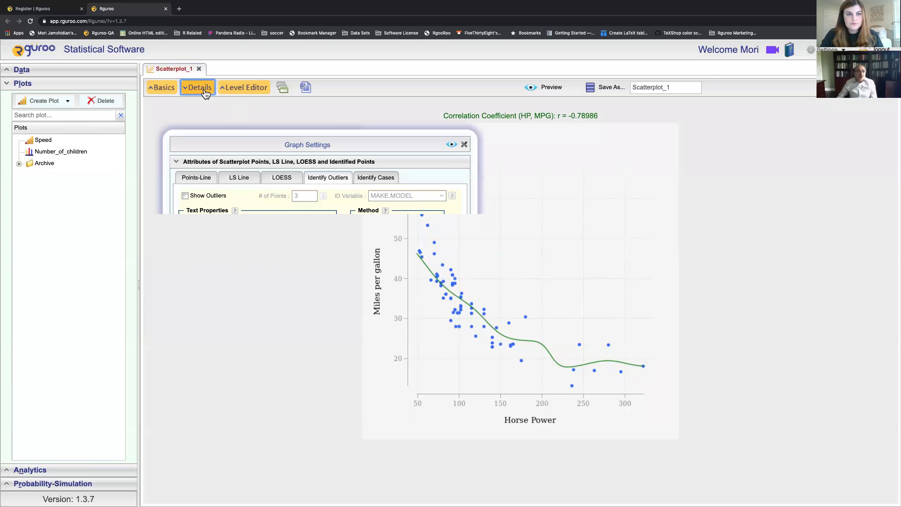
click(281, 181)
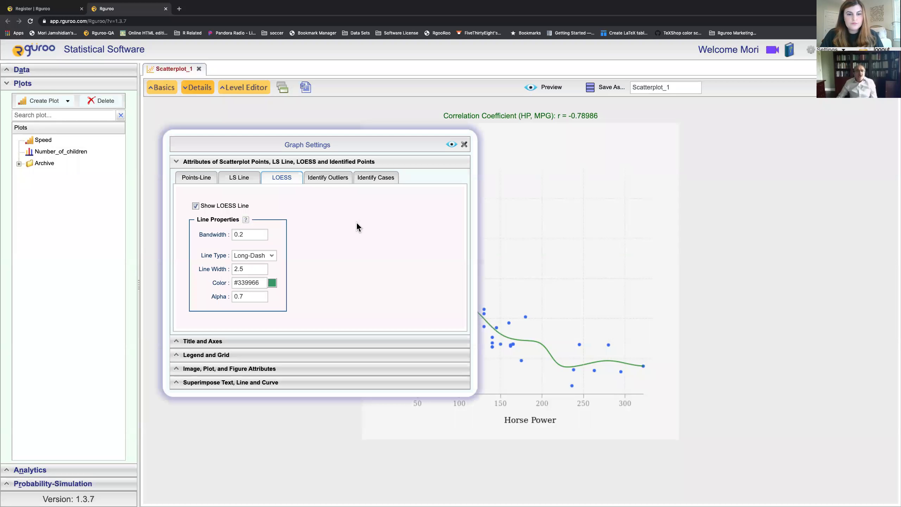
click(464, 144)
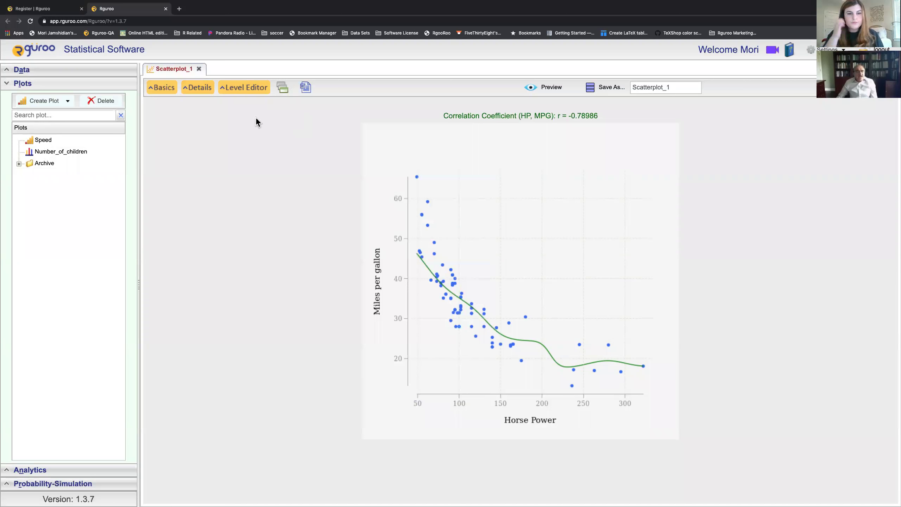
click(168, 93)
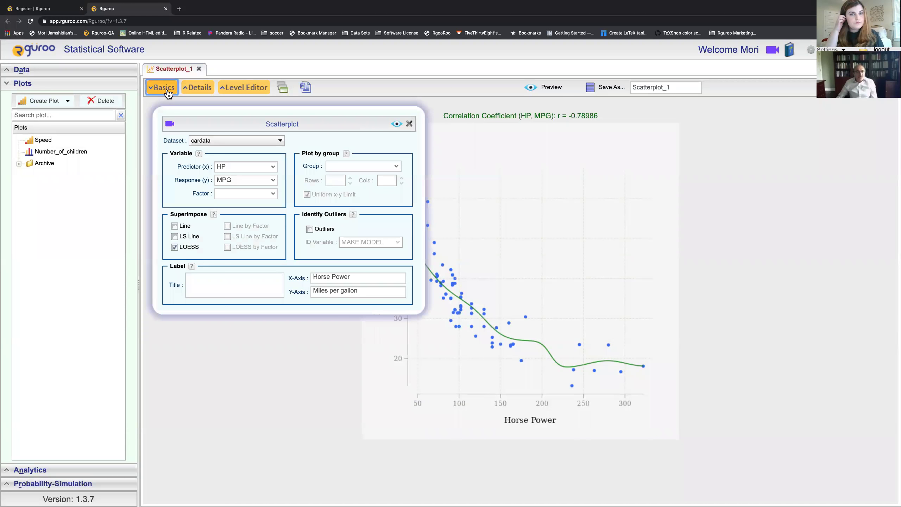
click(168, 94)
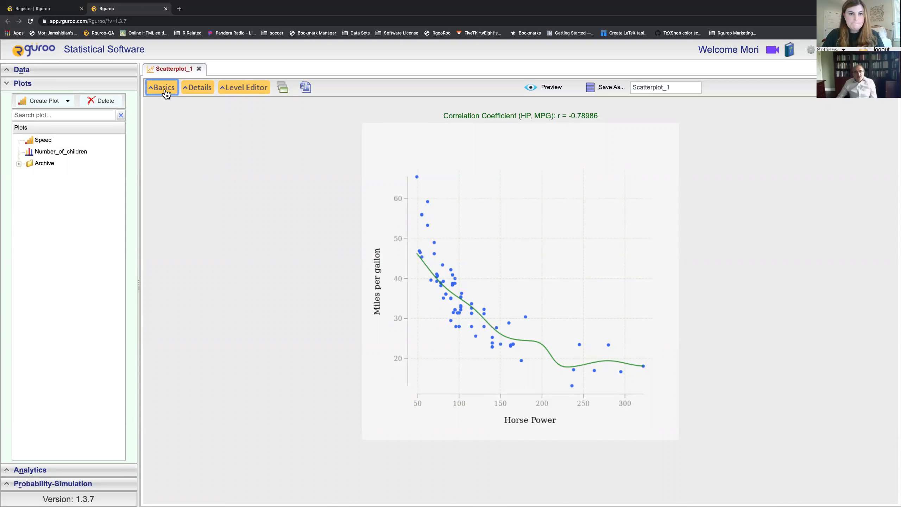
click(164, 89)
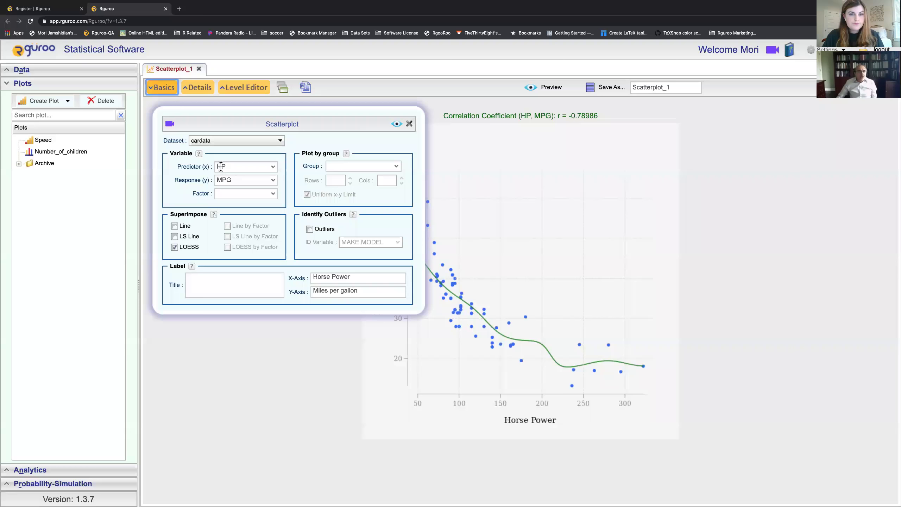
Step: Remove the LOESS curve and set the predictor to log(HP) and response to log(MPG)
click(175, 247)
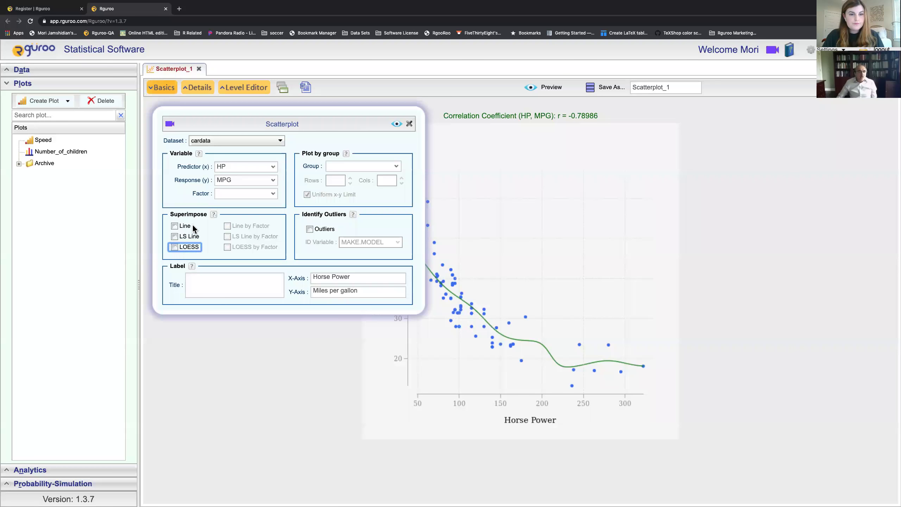
click(216, 167)
text(log(HP)
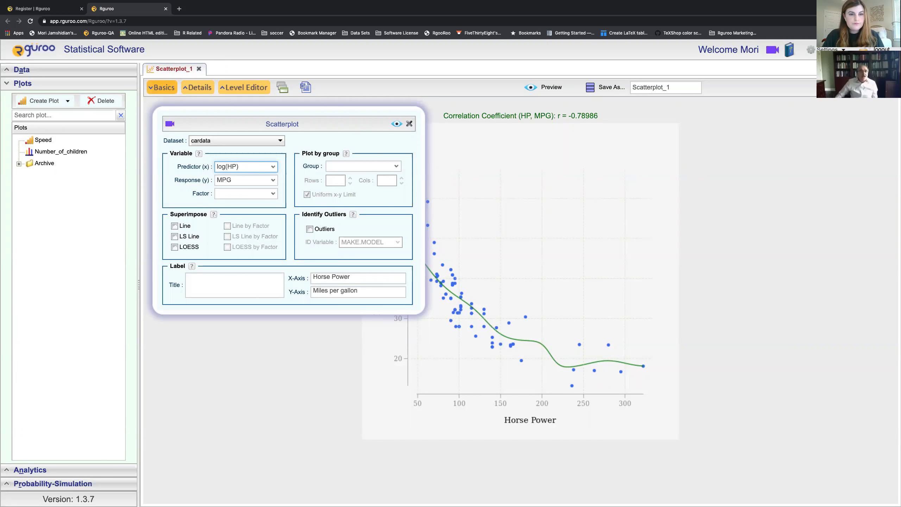
click(238, 166)
text())
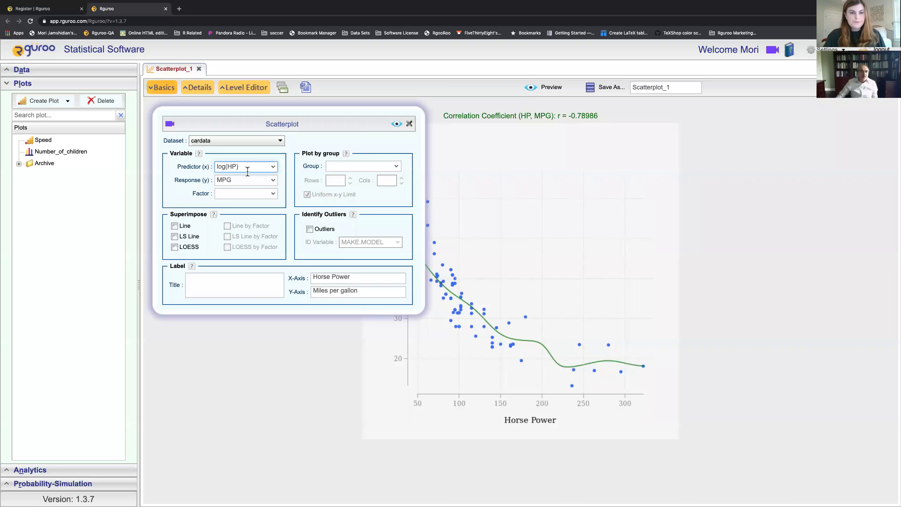
click(219, 179)
text(log(MPG)
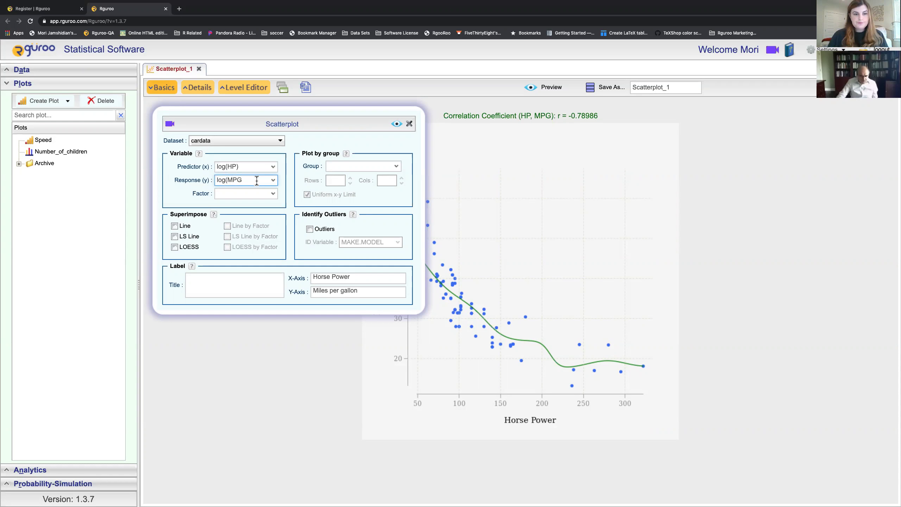
text())
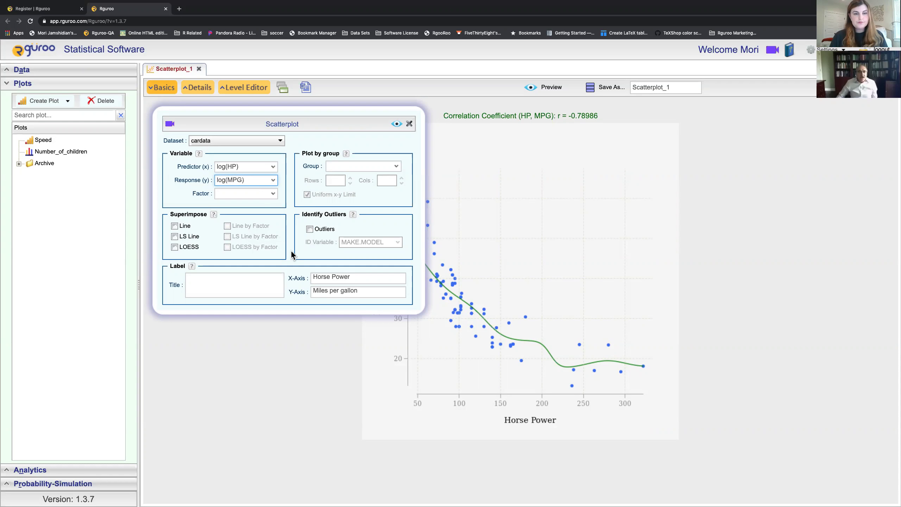
Step: Prefix both axis titles with 'Log of' and preview the log-log plot
click(326, 278)
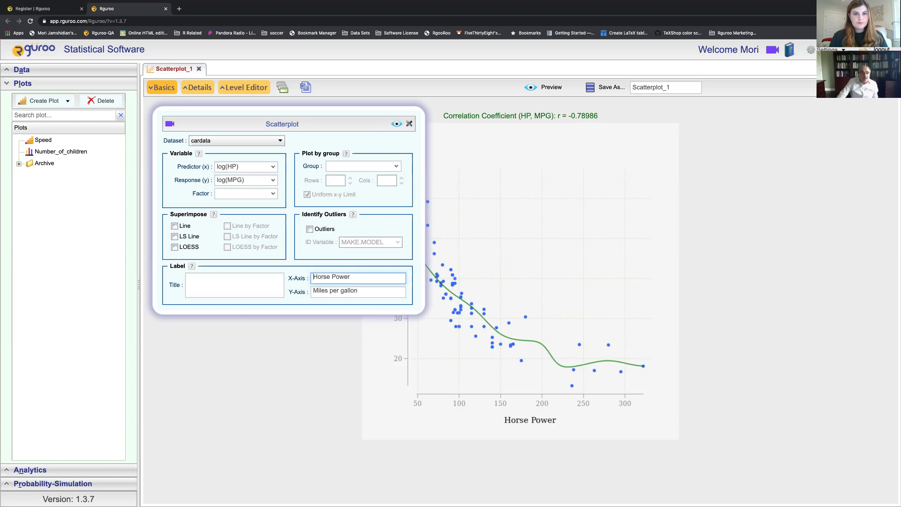
text(Lo)
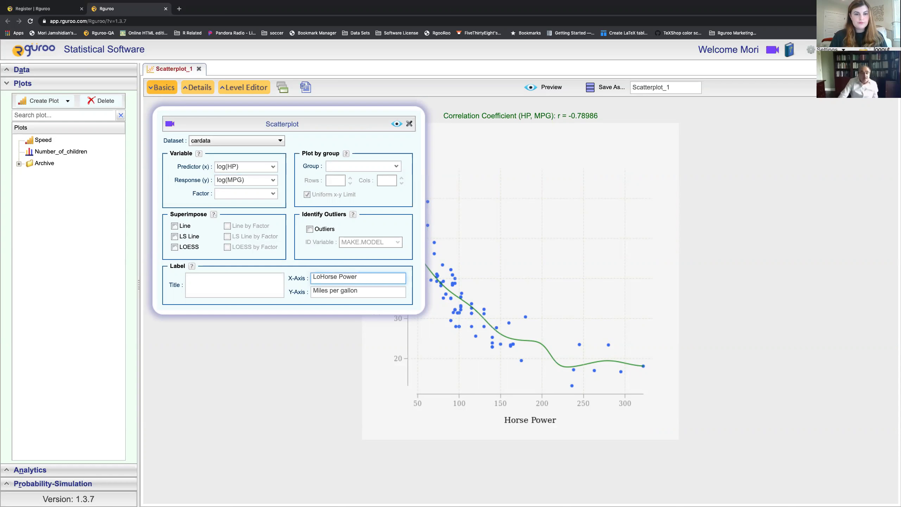
text(g of)
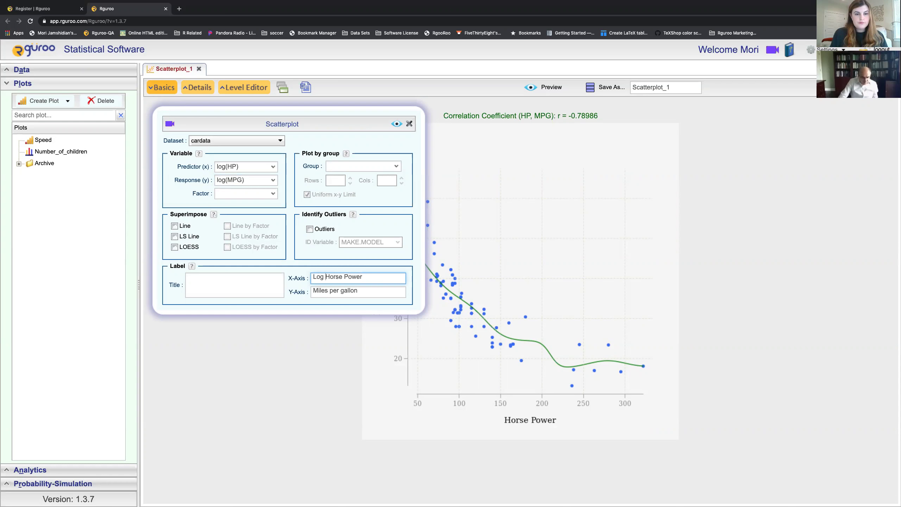
click(314, 290)
text(Log of)
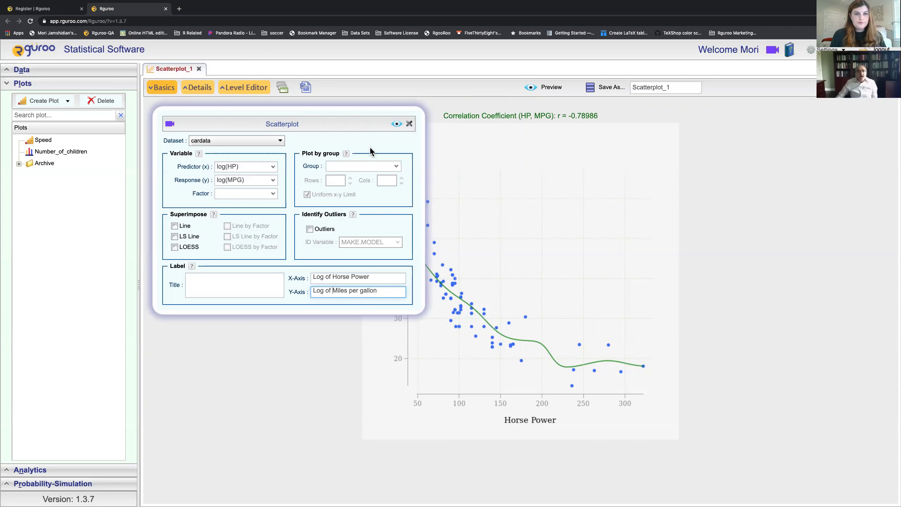
click(395, 125)
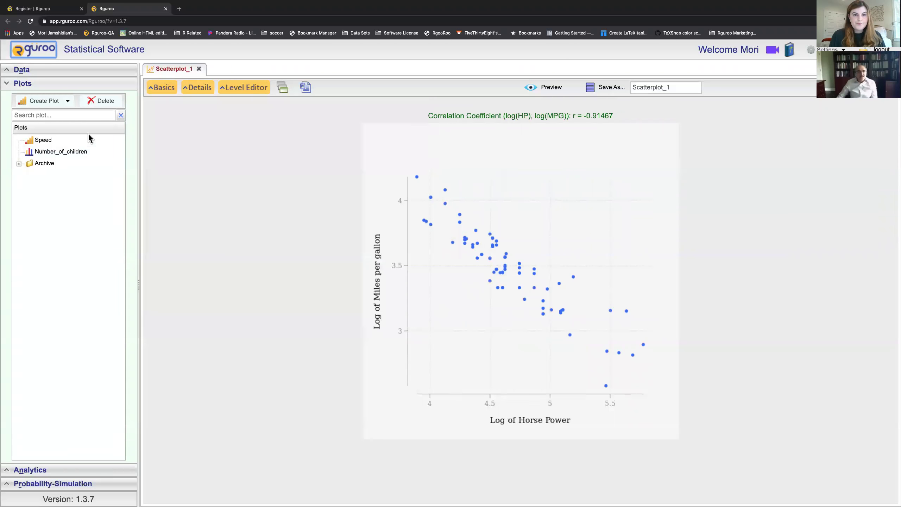
Step: Add a least-squares line to the log plot and preview it
click(163, 92)
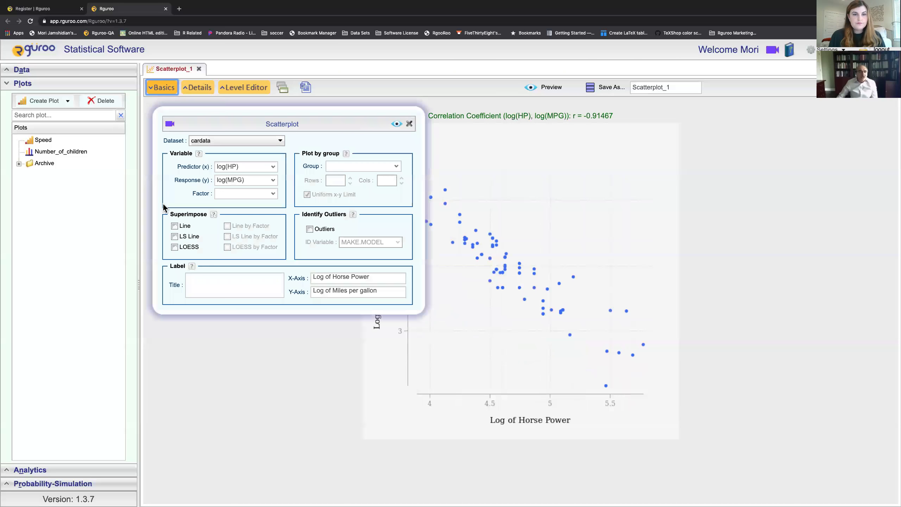
click(174, 237)
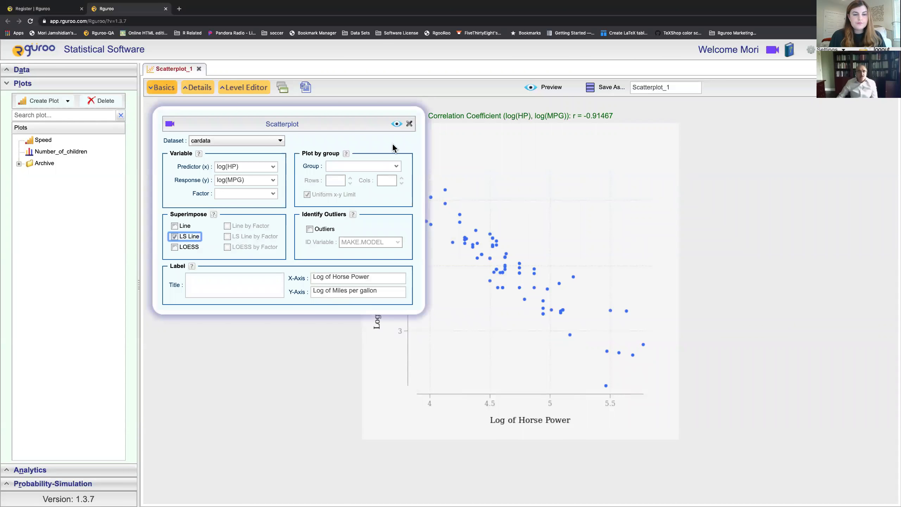
click(396, 125)
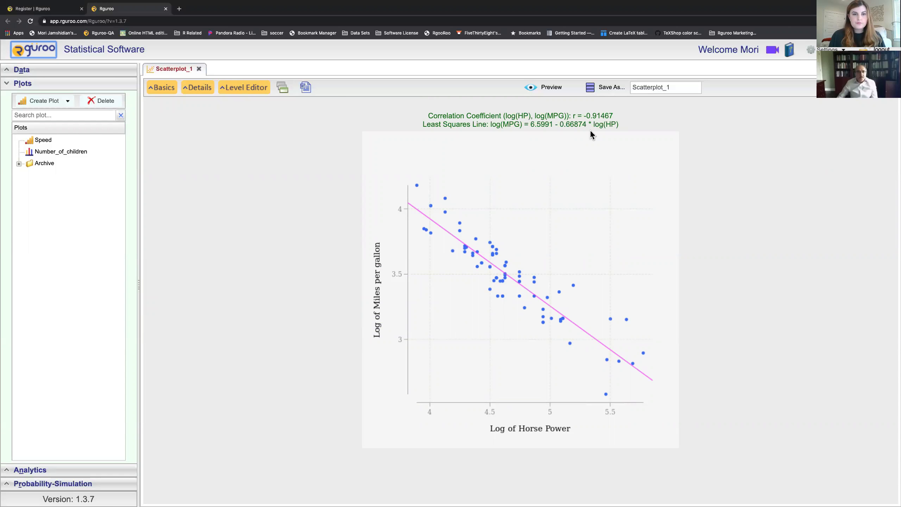
Step: Remove the least-squares line and group the plot into CLASS panels, then preview
click(163, 88)
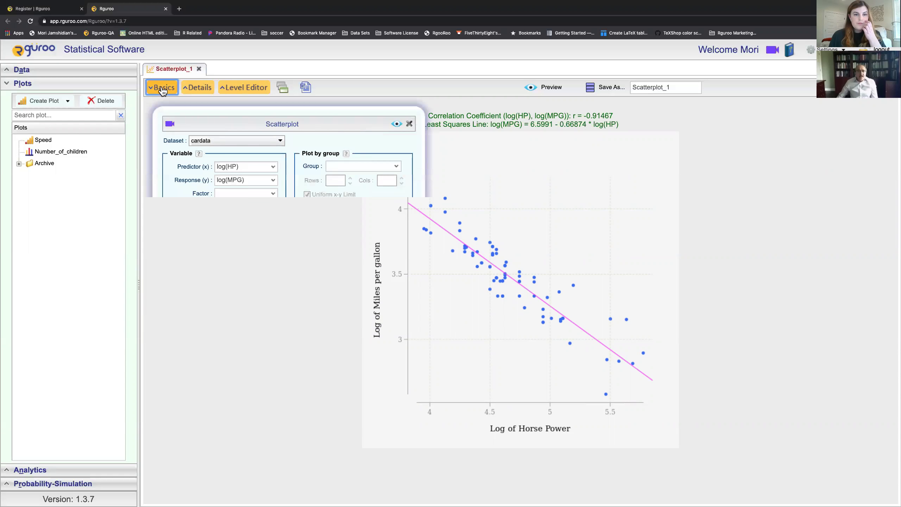
click(176, 238)
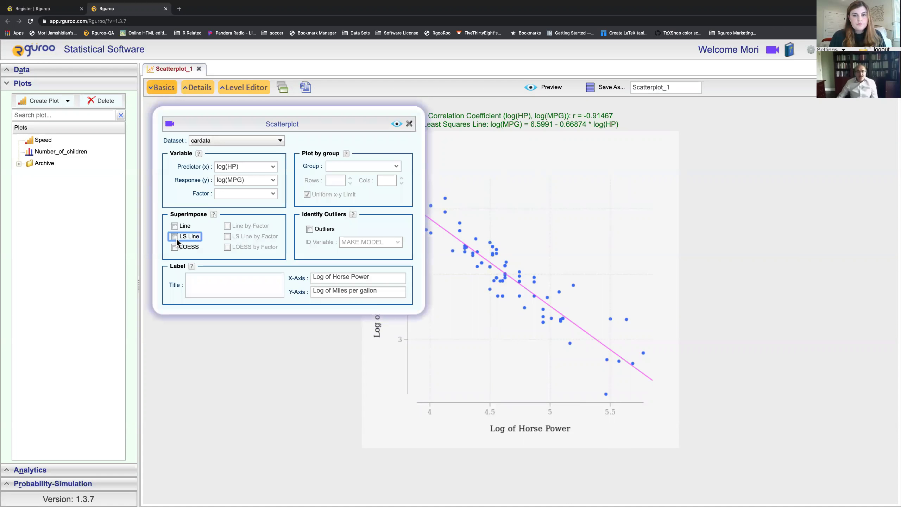
click(396, 169)
click(366, 183)
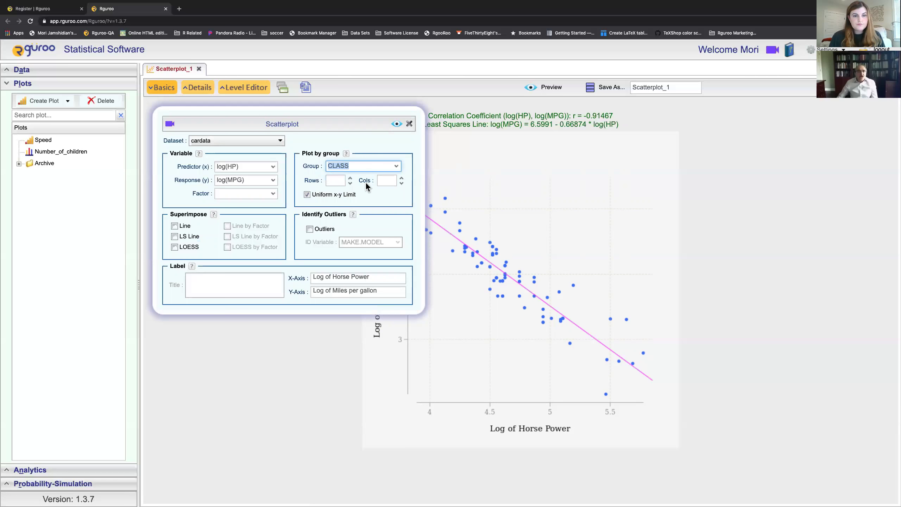
click(396, 125)
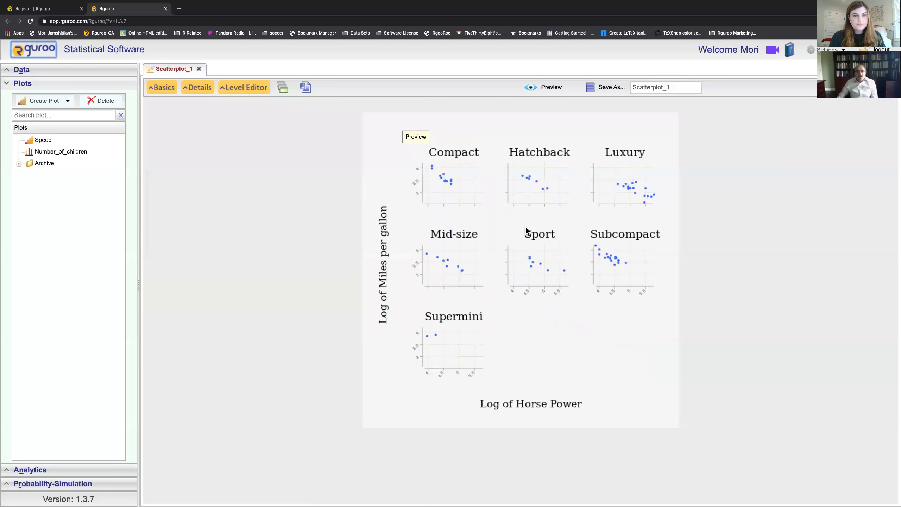
Step: Clear the CLASS grouping and use CLASS as the Factor to colour points, then preview
click(171, 90)
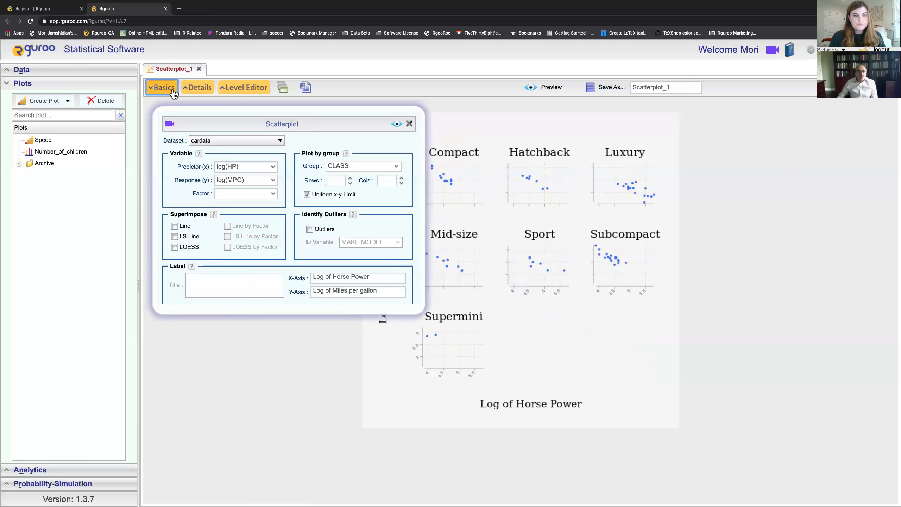
double_click(368, 165)
key(BackSpace)
click(271, 196)
click(253, 212)
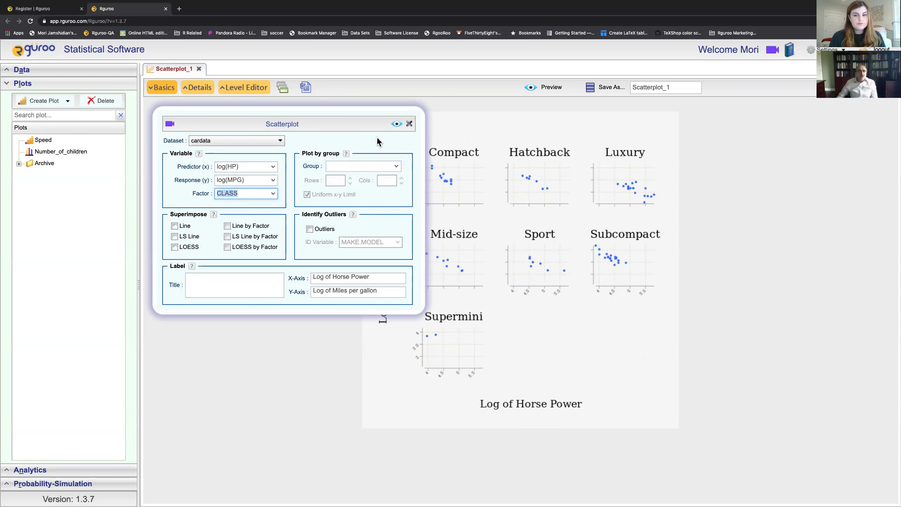
click(397, 124)
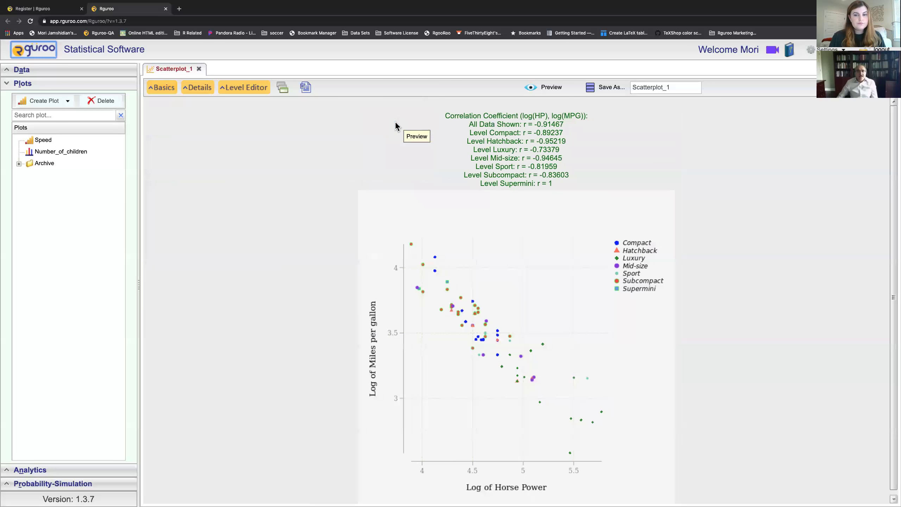
scroll(406, 204, down, 1)
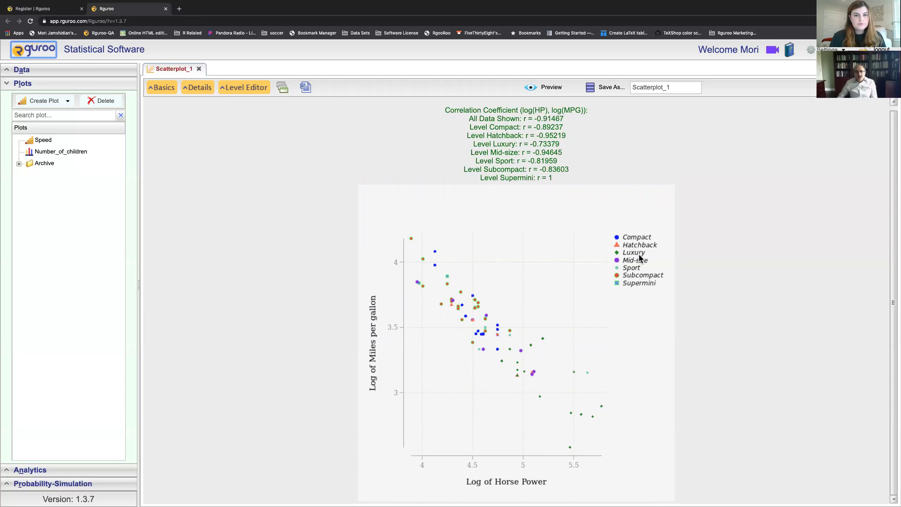
click(200, 94)
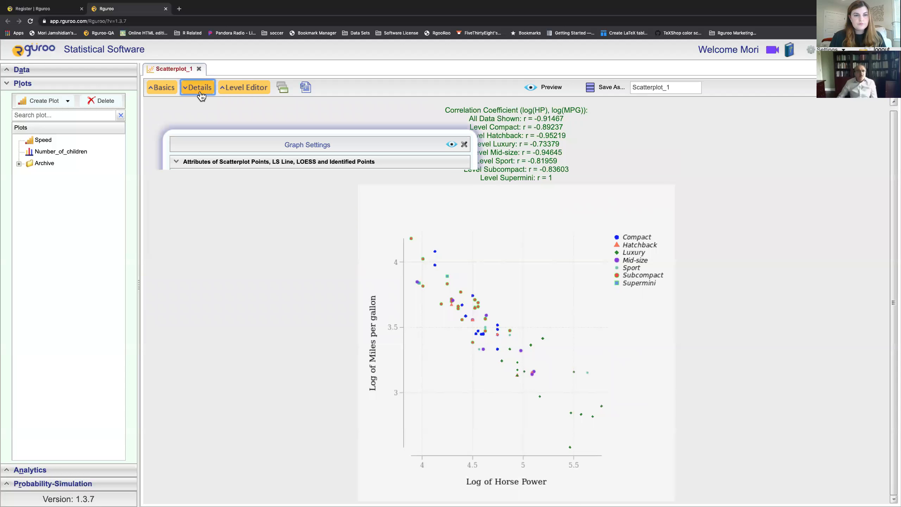
Step: Set the legend location to Plot: Top-Right with 3 columns and preview
click(227, 162)
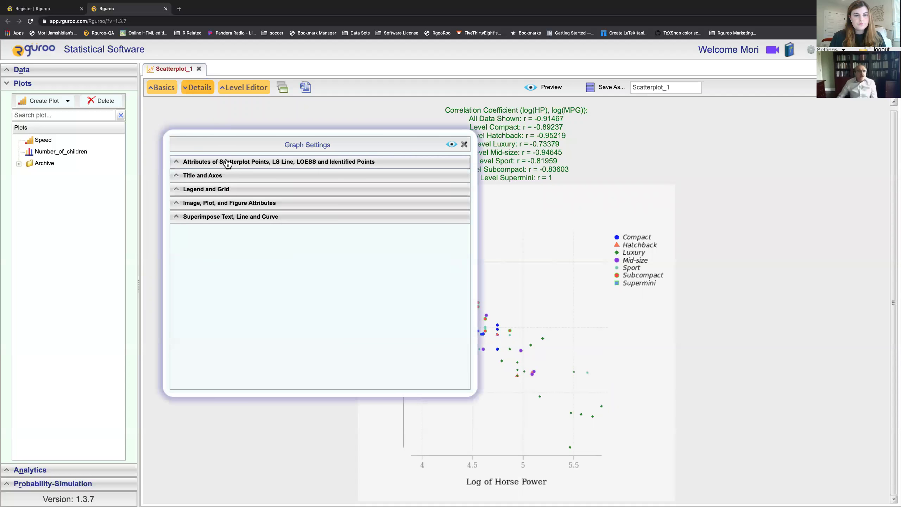
click(226, 189)
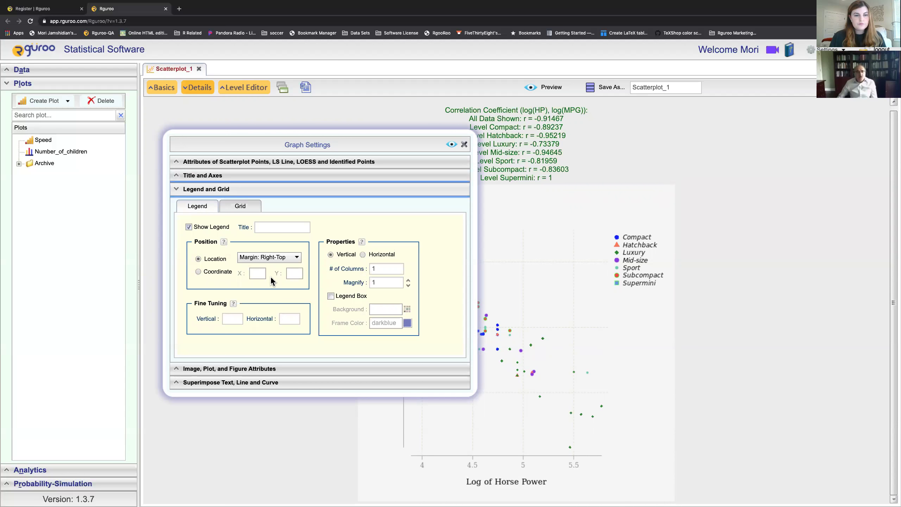
click(297, 258)
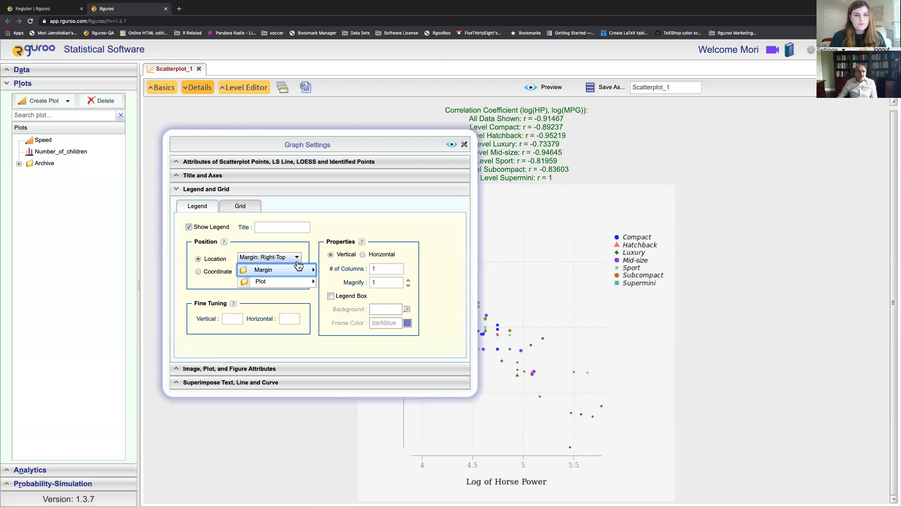
mouse_move(295, 282)
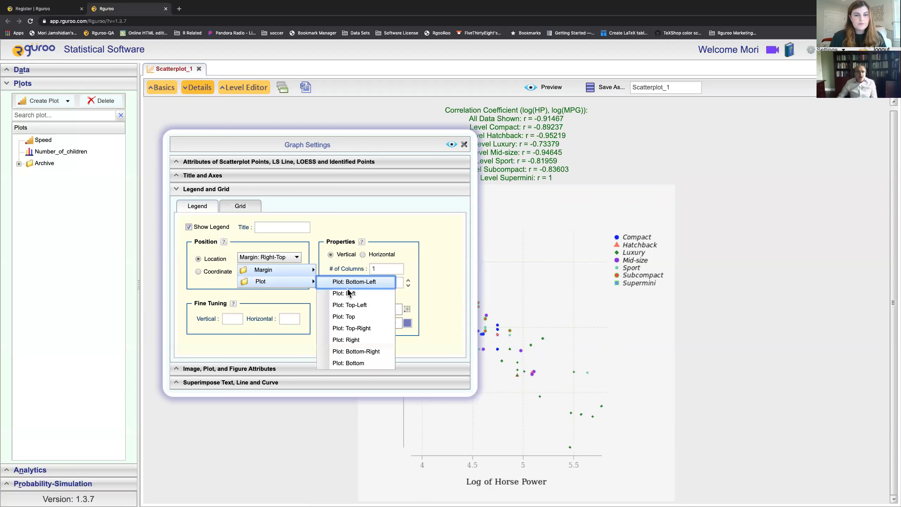
click(350, 329)
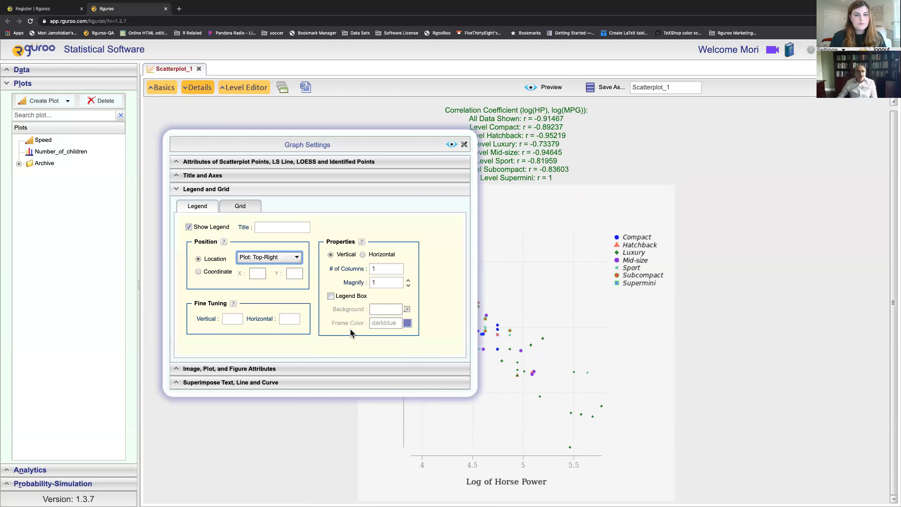
double_click(384, 272)
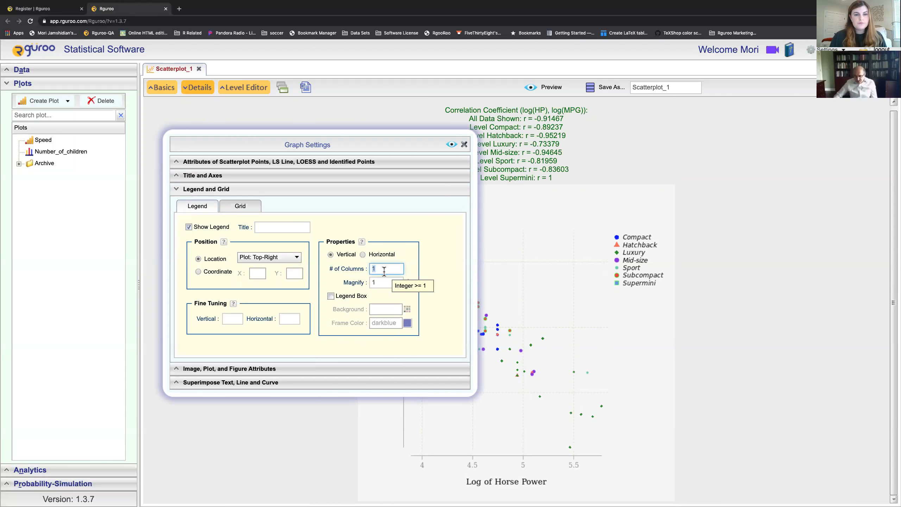
text(3)
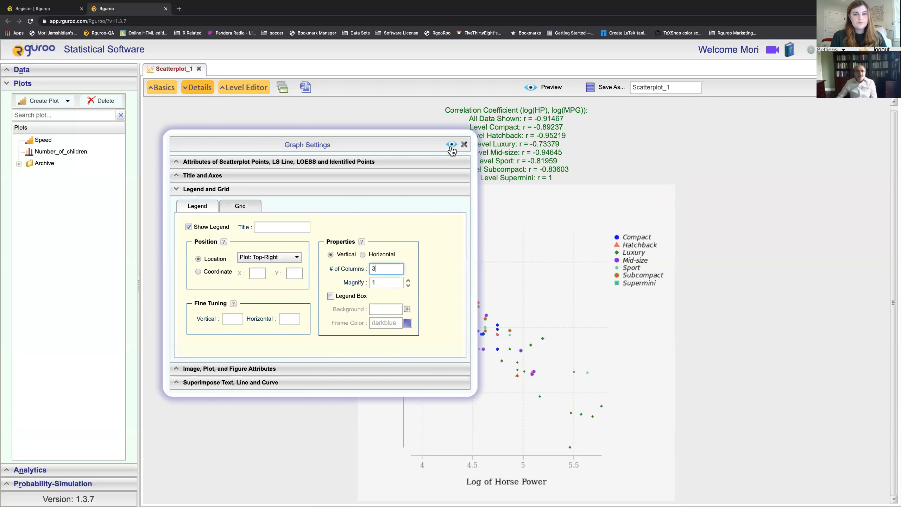
click(451, 150)
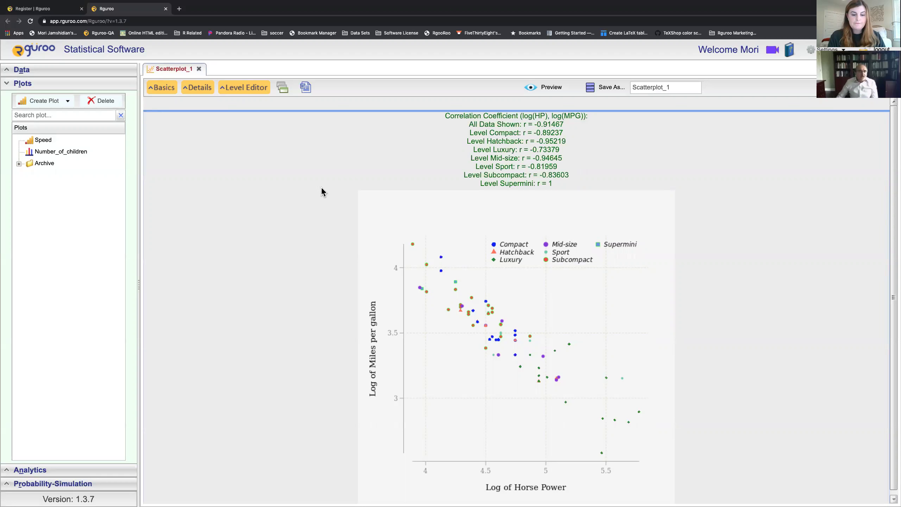
Step: Select the Supermini level of CLASS and colour its points red (#FF0000)
click(247, 94)
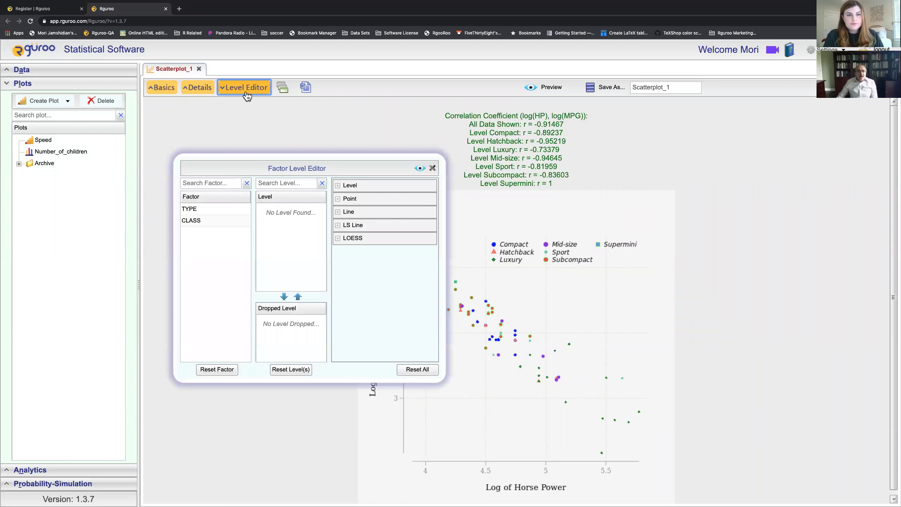
click(214, 221)
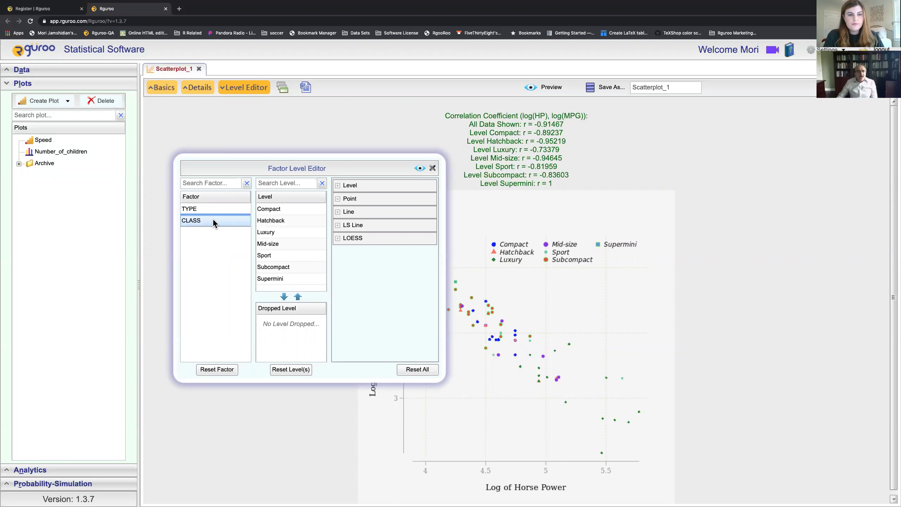
click(287, 280)
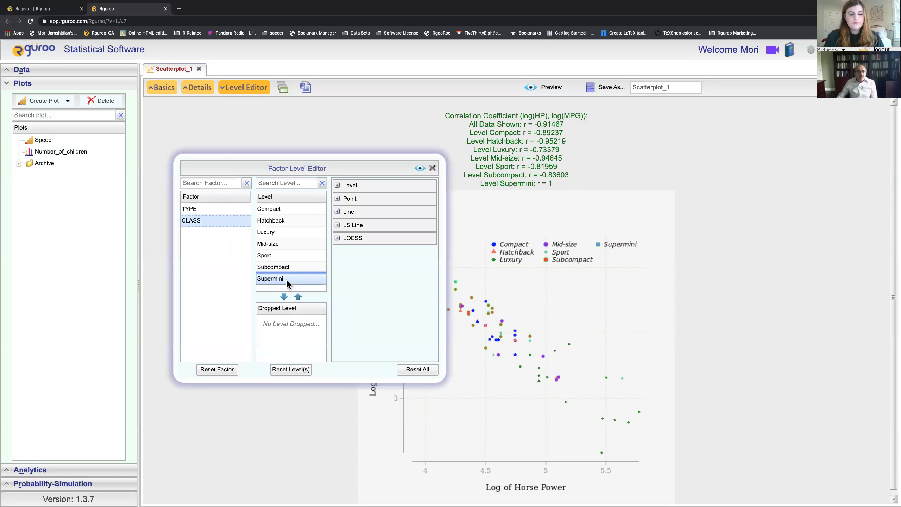
click(337, 186)
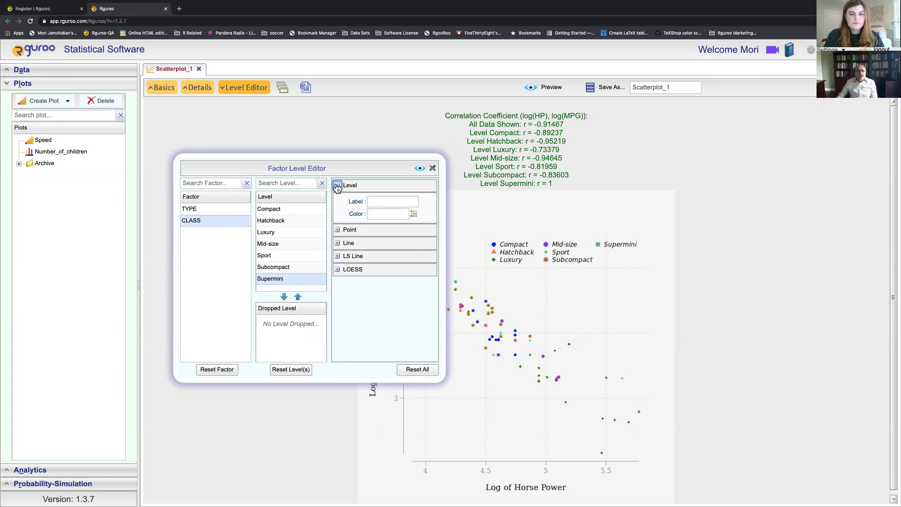
click(414, 214)
click(422, 260)
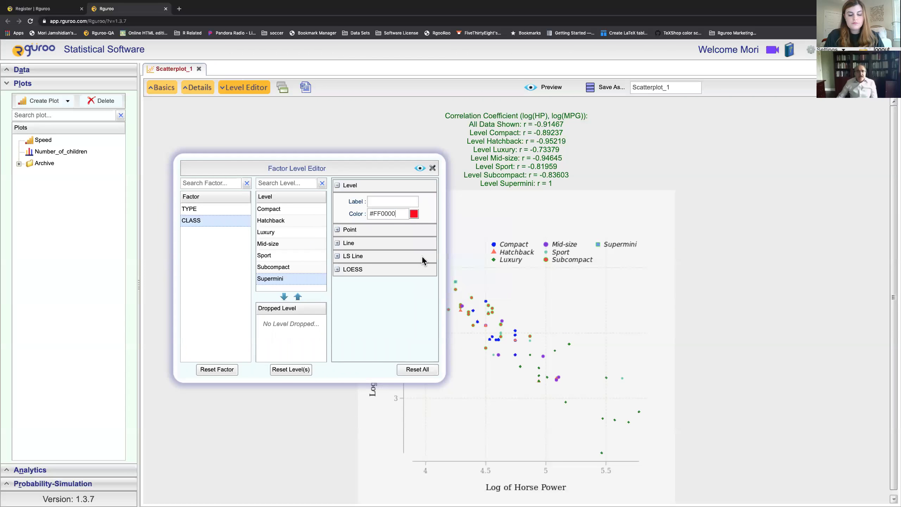
Step: Make Supermini points filled squares (symbol 15) at magnify 3 and preview
click(337, 230)
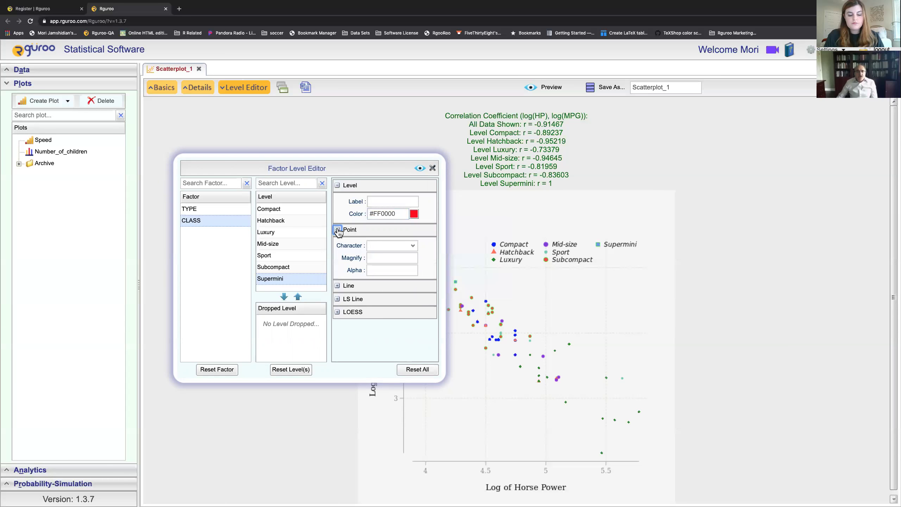
click(413, 246)
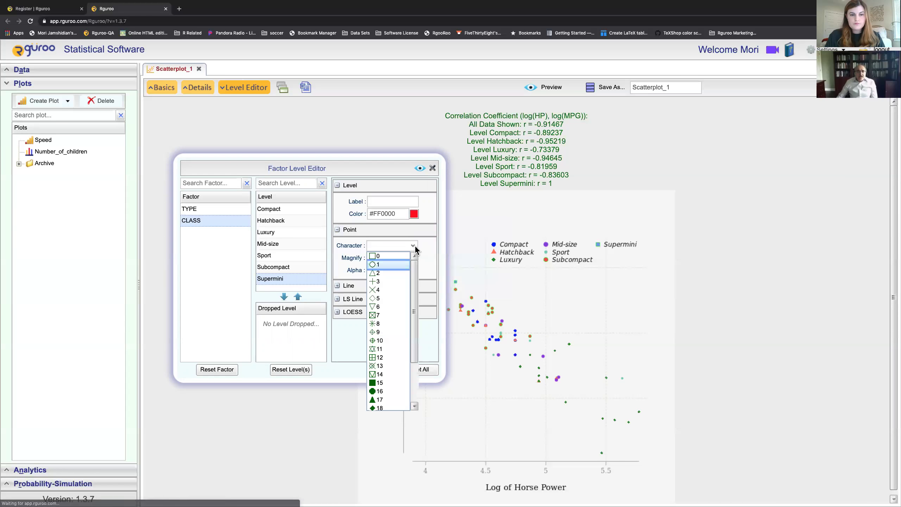
click(381, 385)
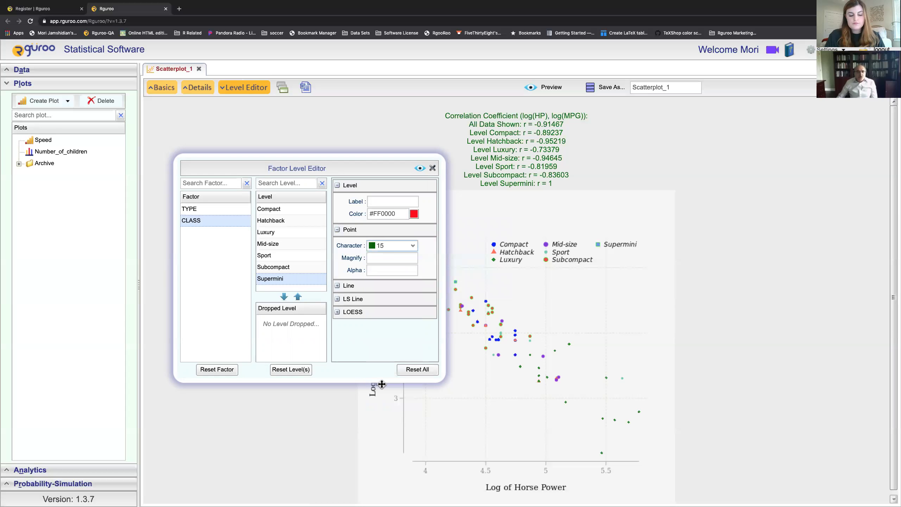
click(390, 262)
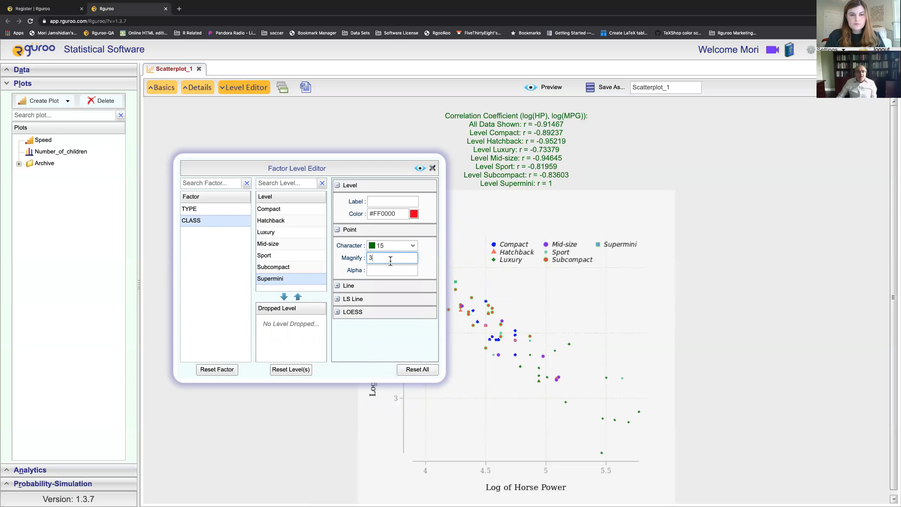
click(419, 169)
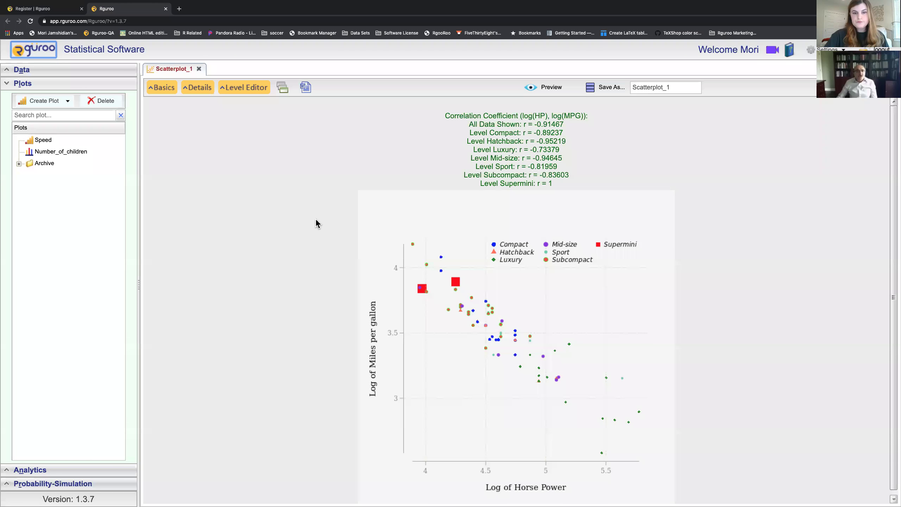
click(200, 89)
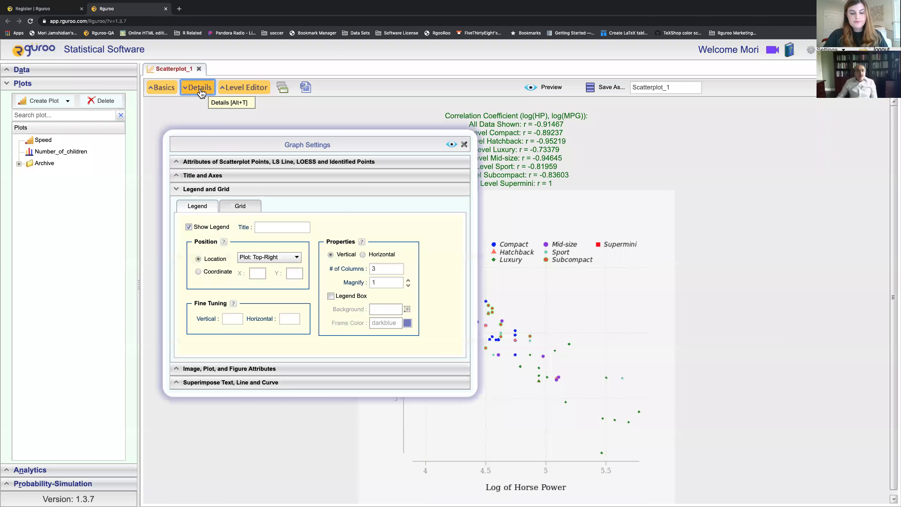
click(199, 88)
click(242, 88)
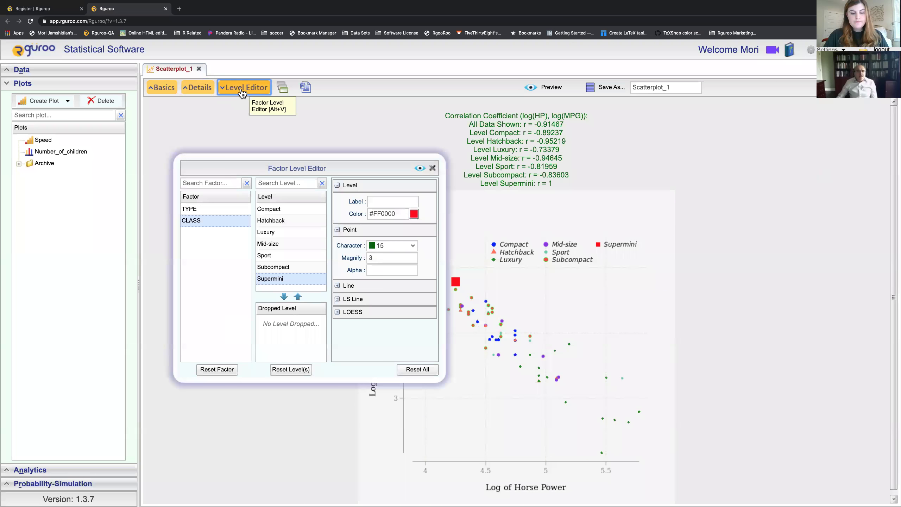
click(279, 283)
drag(279, 285, 282, 328)
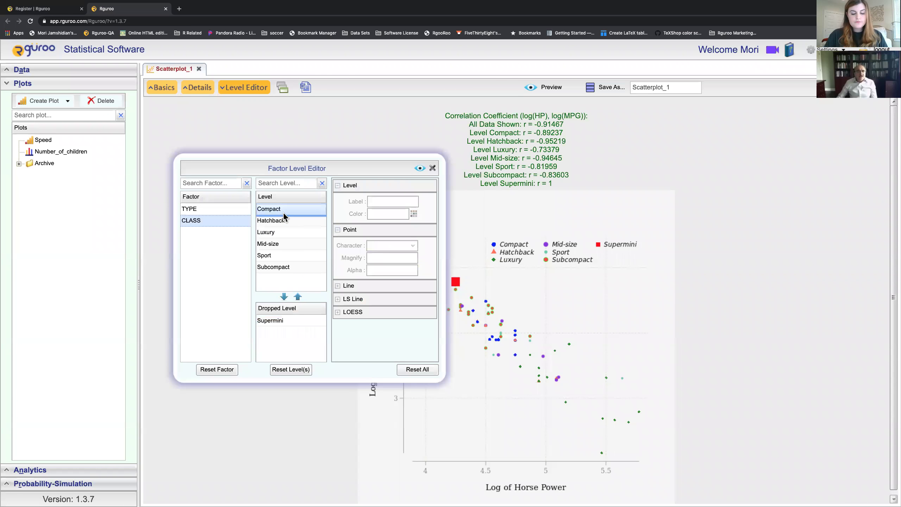
drag(275, 232, 282, 324)
drag(274, 244, 302, 335)
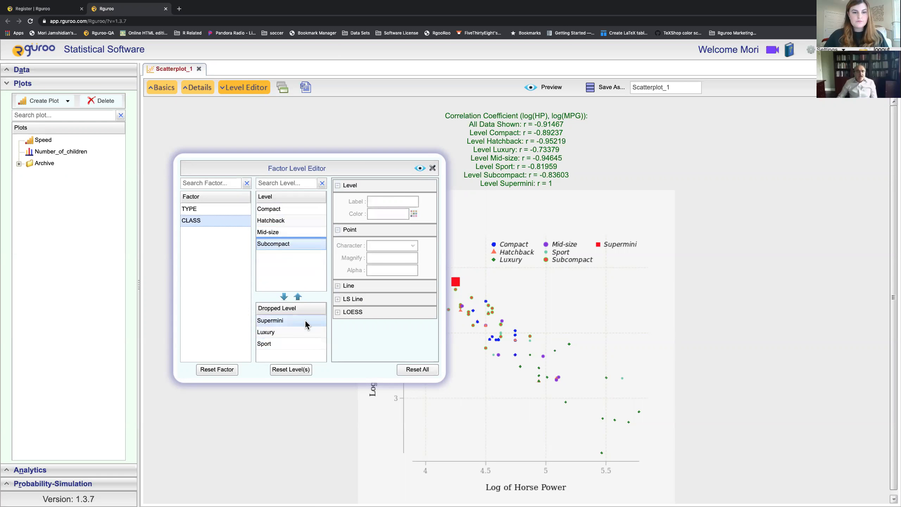
click(420, 168)
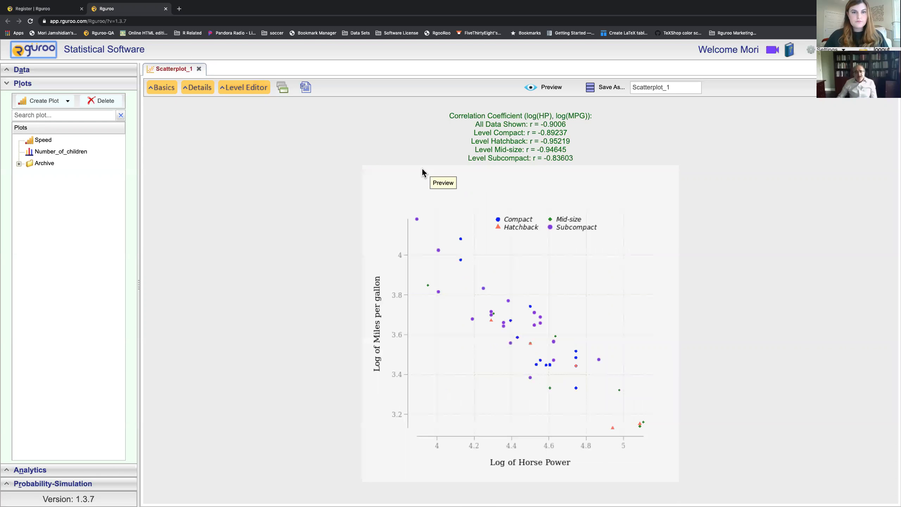
Step: Set magnify 2 for all class levels, Compact through Subcompact, and preview
click(191, 92)
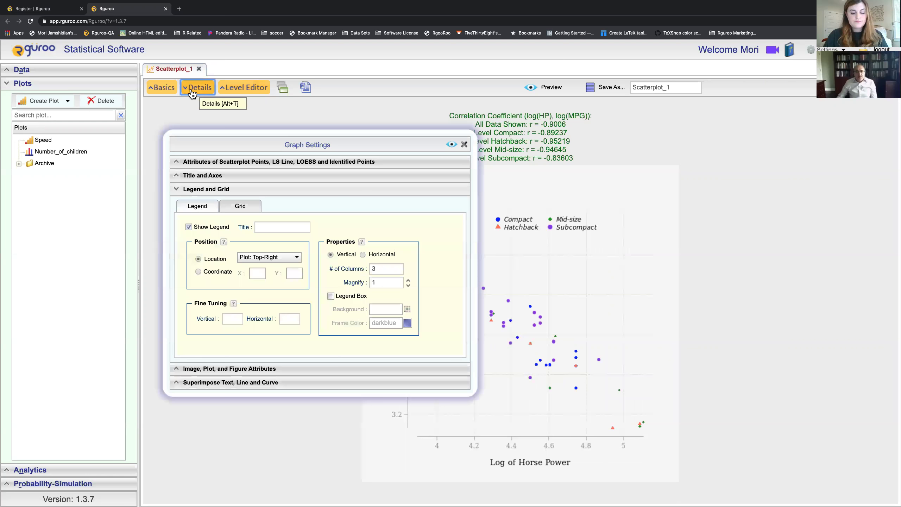
click(191, 93)
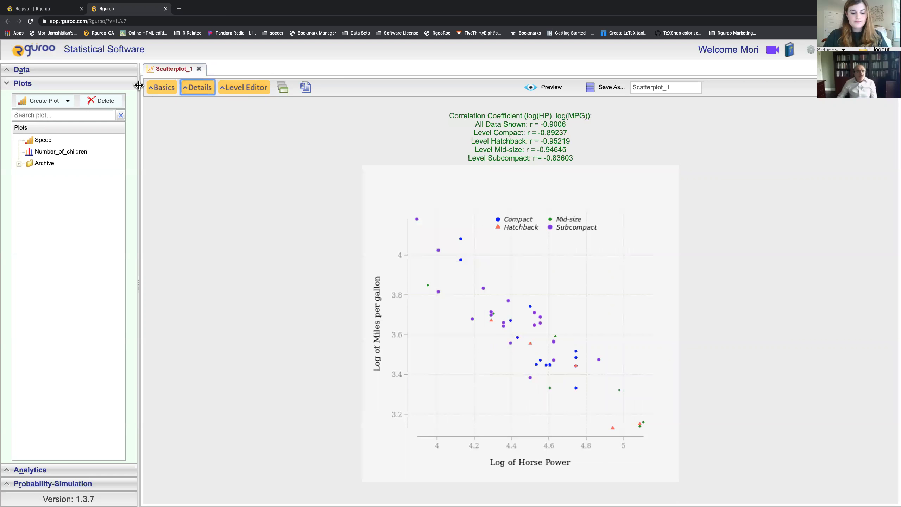
click(227, 89)
click(267, 211)
shift+click(270, 246)
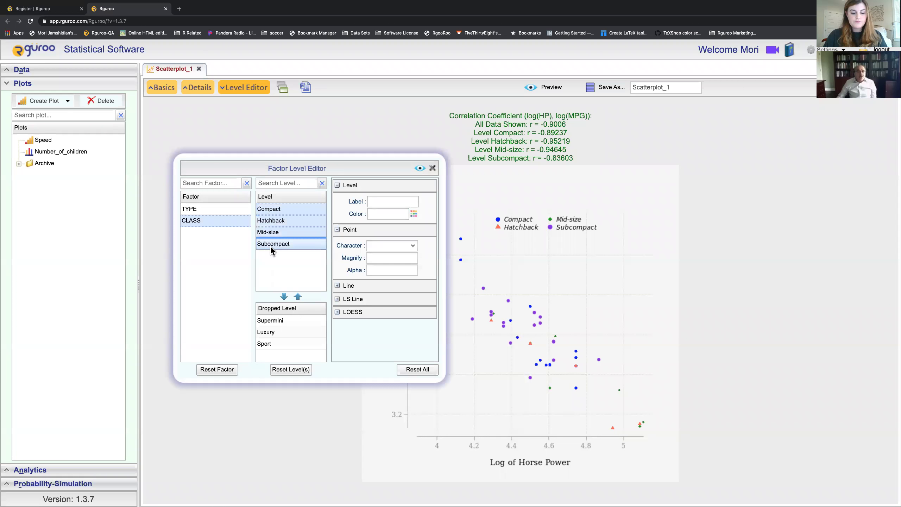
click(378, 257)
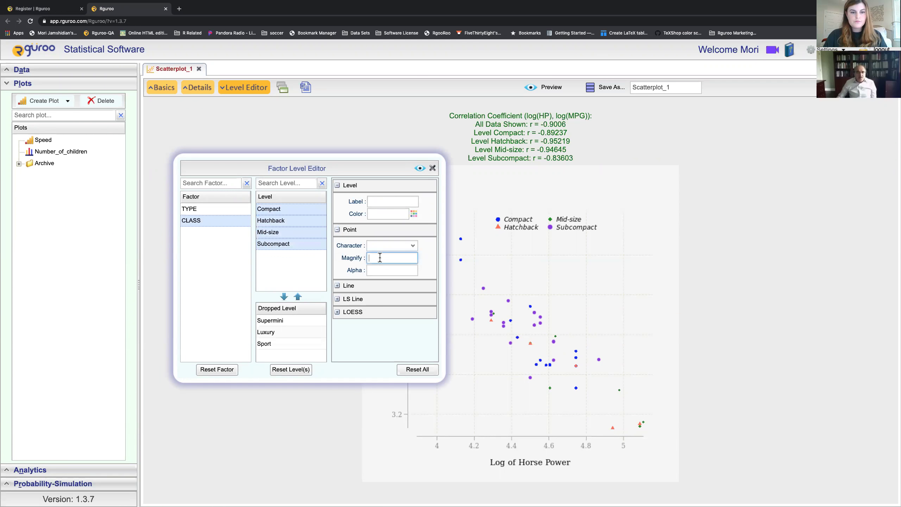
text(2)
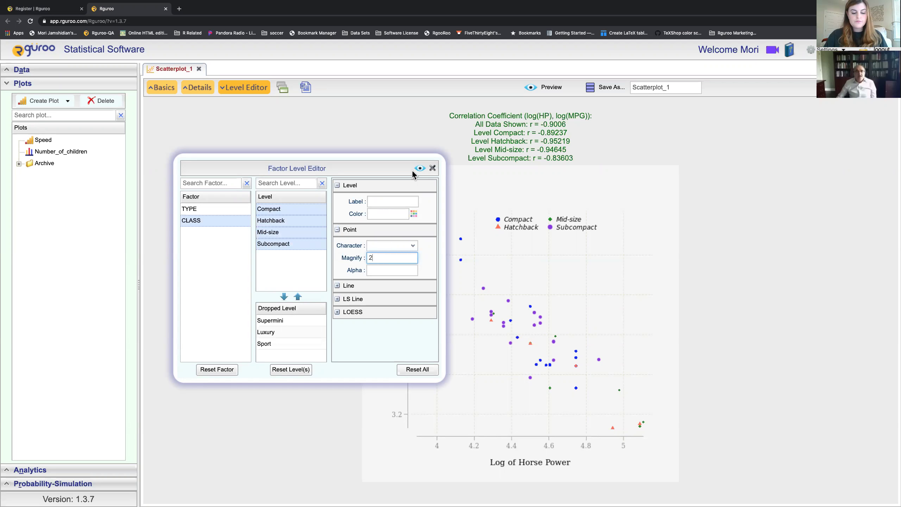
click(419, 169)
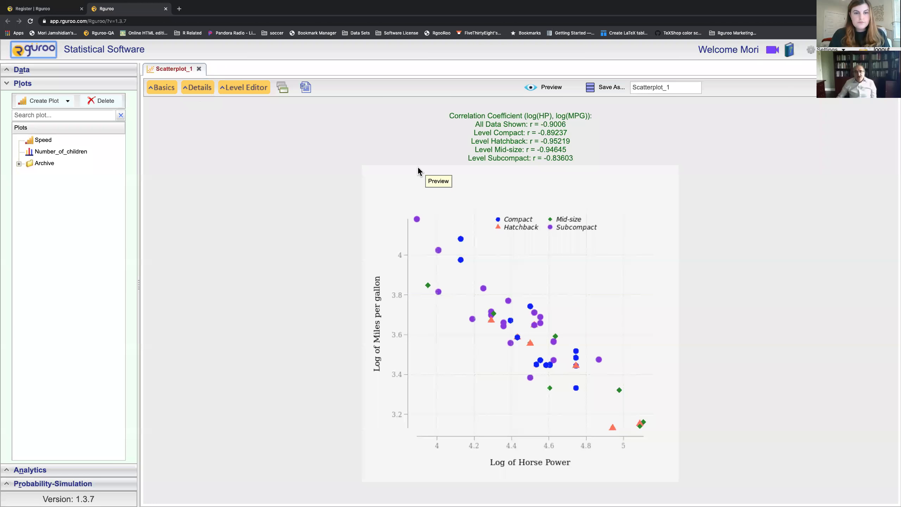
Step: Clear the magnify value to restore normal point size, then enable LS Line by Factor
click(202, 89)
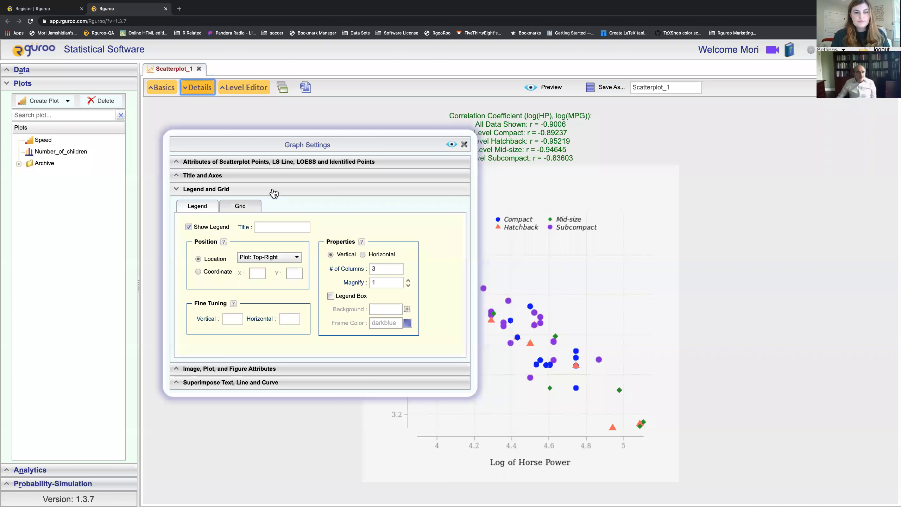
click(244, 88)
click(378, 258)
key(BackSpace)
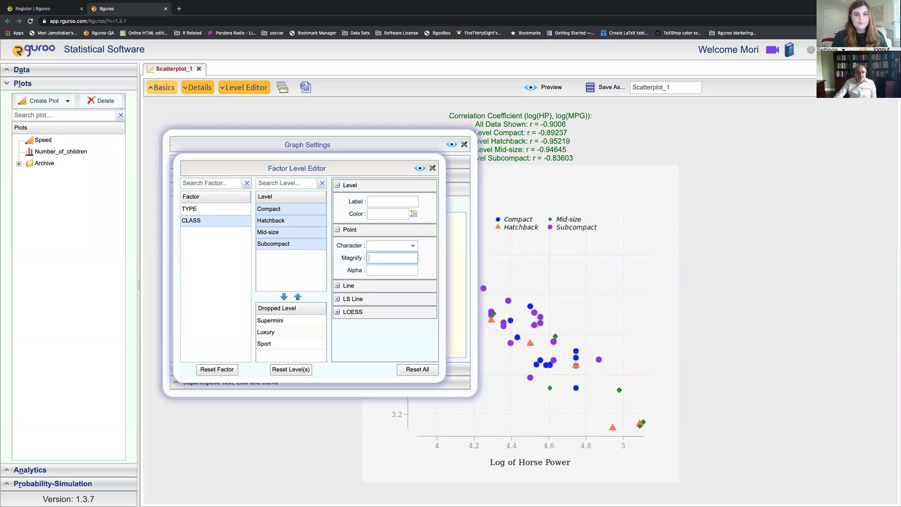
click(420, 169)
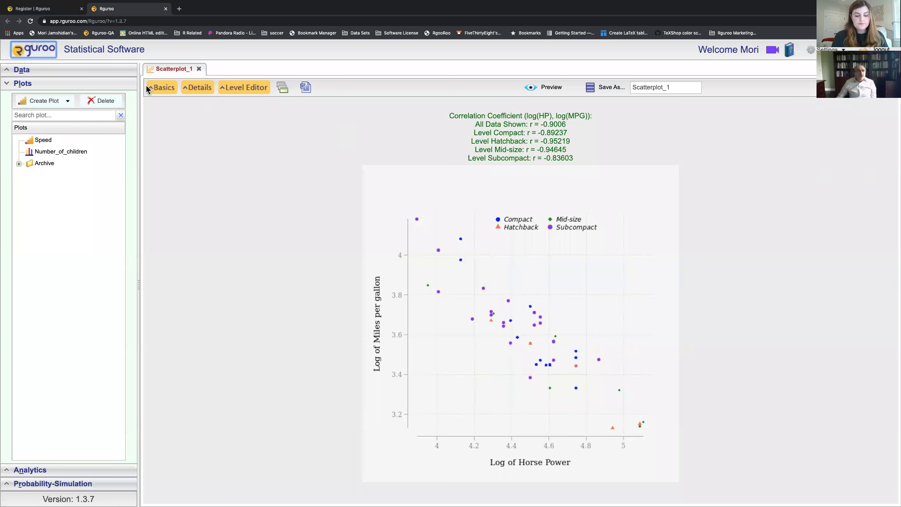
click(148, 88)
click(228, 238)
Step: Preview the per-class least-squares lines and save the plot as 'Cardata by Class'
click(391, 125)
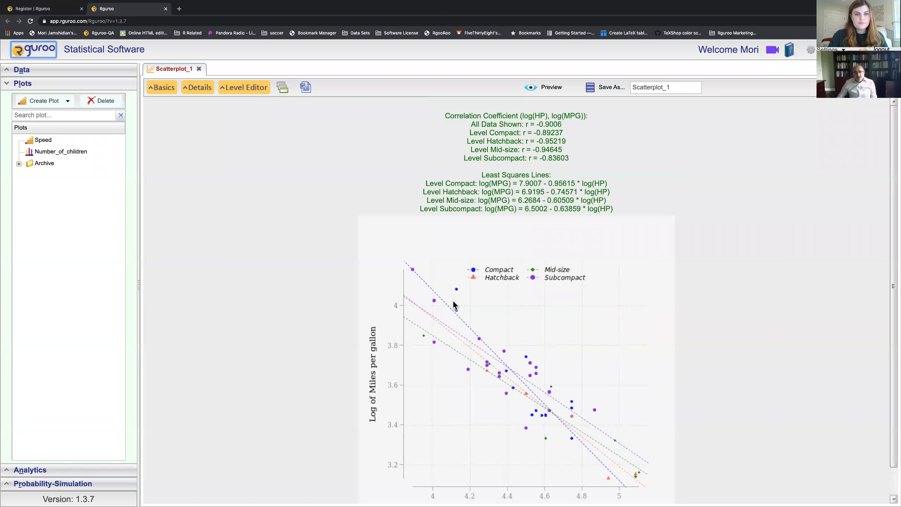
scroll(454, 304, down, 1)
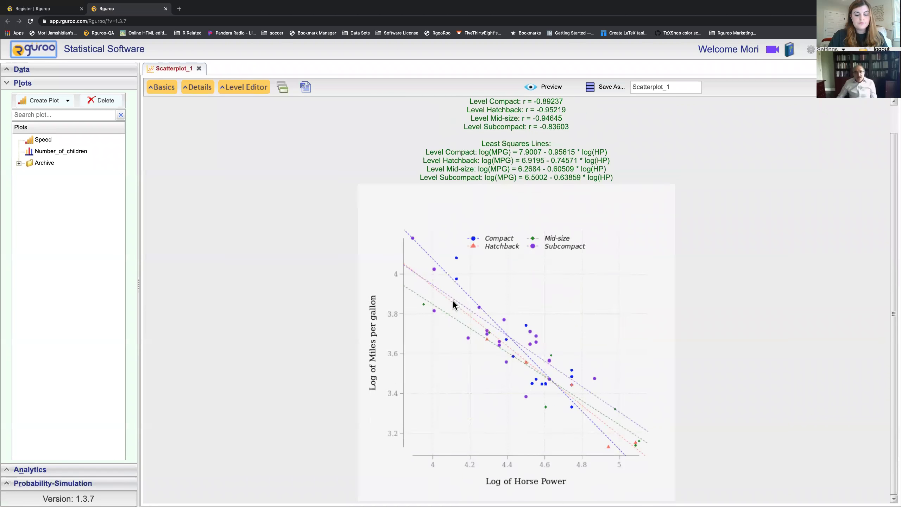
click(682, 88)
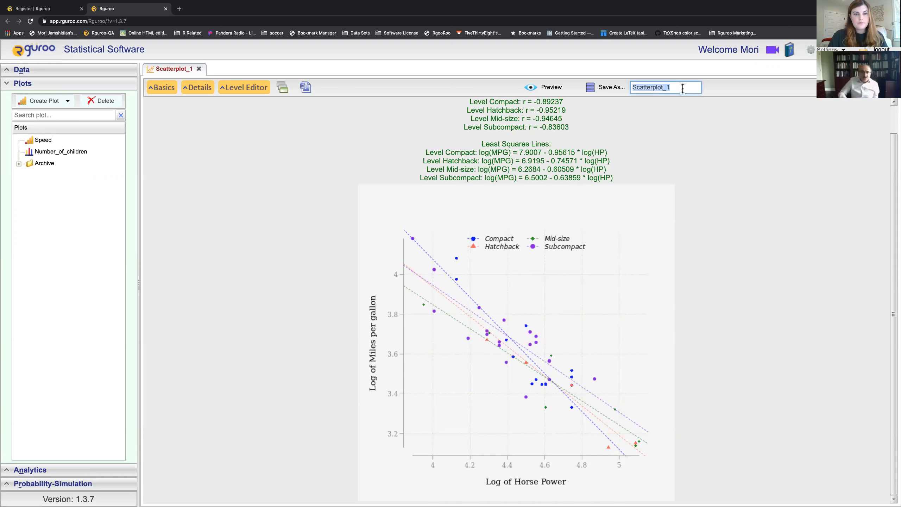
text(Cardata)
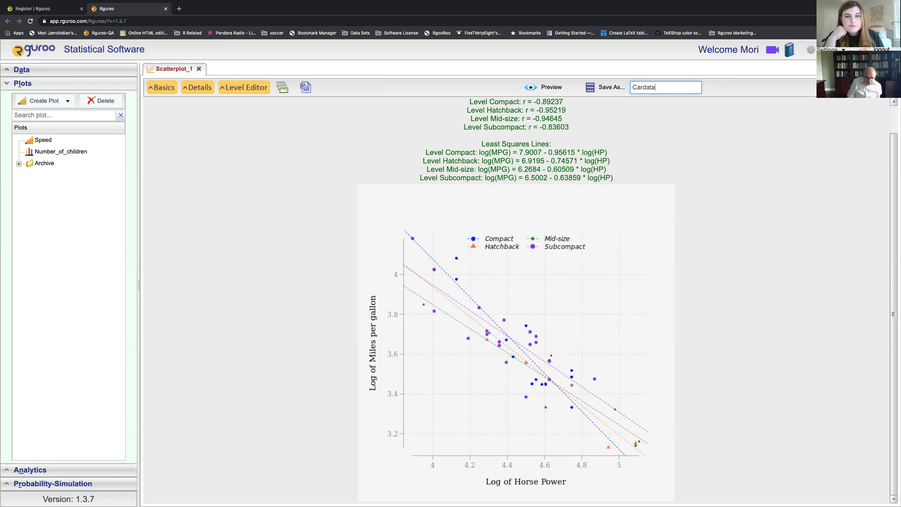
text(by Class)
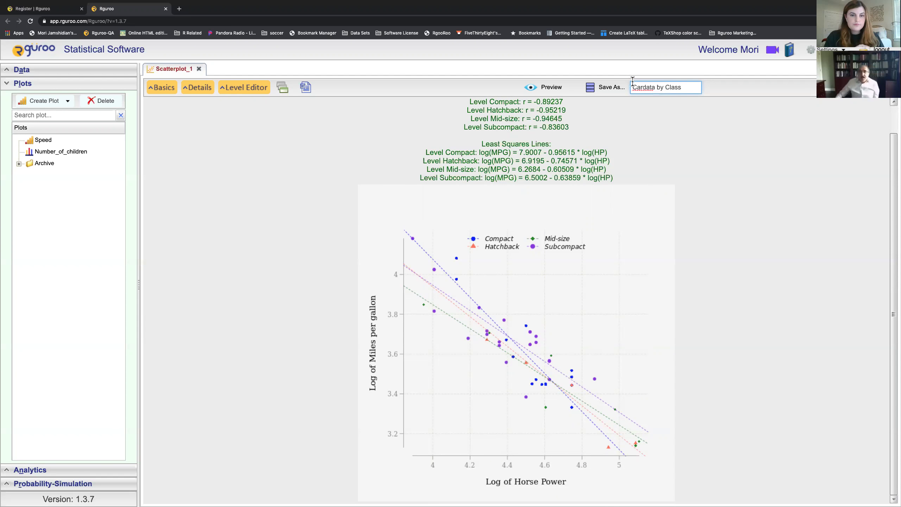
click(600, 87)
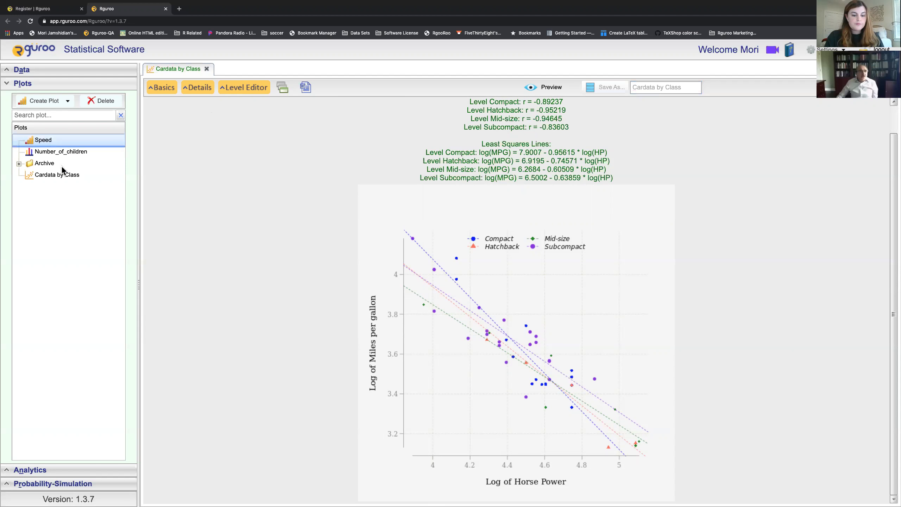
Step: Close the Cardata by Class tab and switch the sidebar from Plots to the Analytics reports list
mouse_move(50, 174)
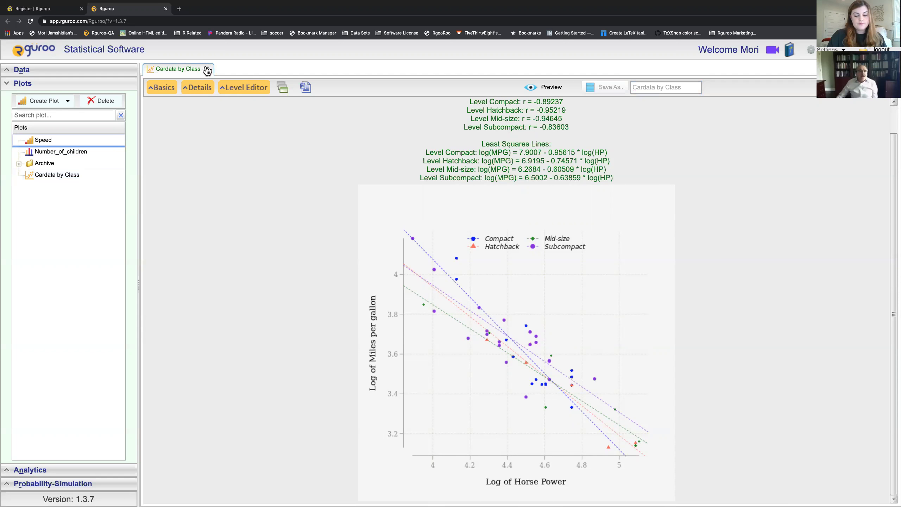
click(206, 68)
double_click(56, 174)
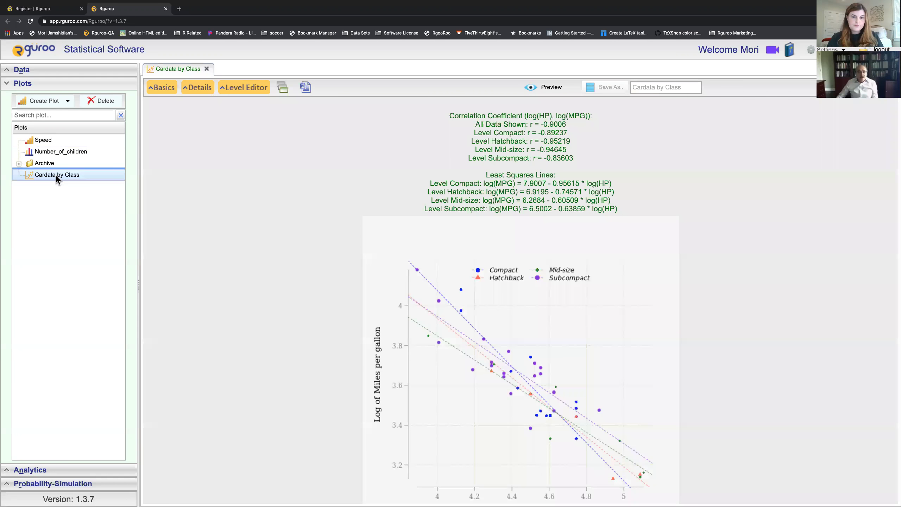
click(207, 69)
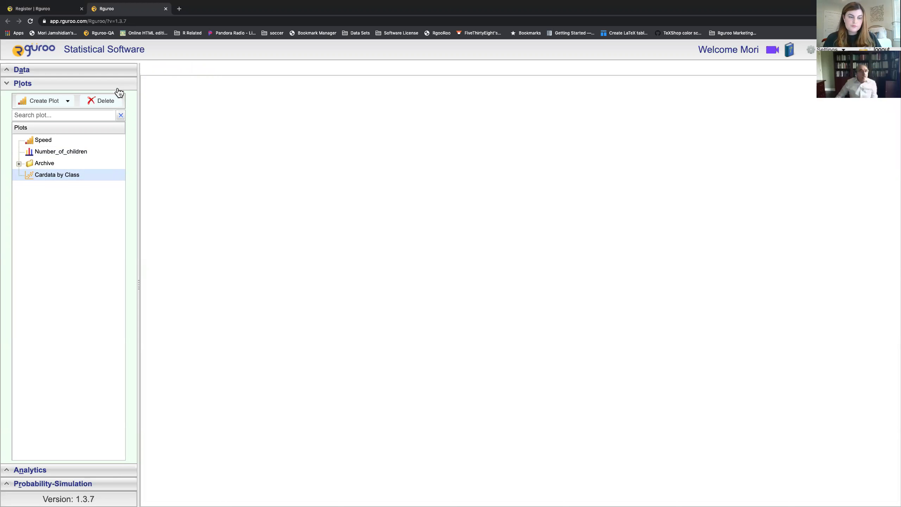
click(83, 84)
click(74, 100)
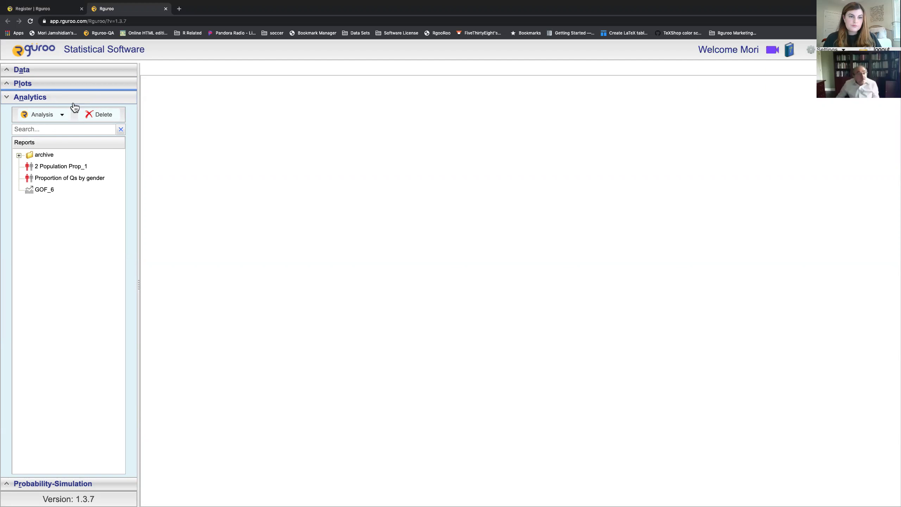
Step: Create a new One Population mean inference analysis, MeanInferenceOnePop_1, from the Analysis menu
click(63, 115)
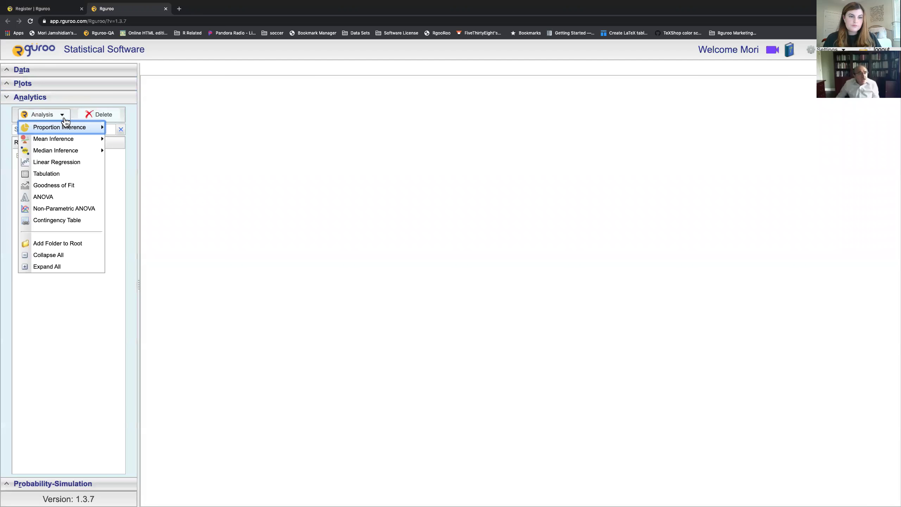
mouse_move(66, 139)
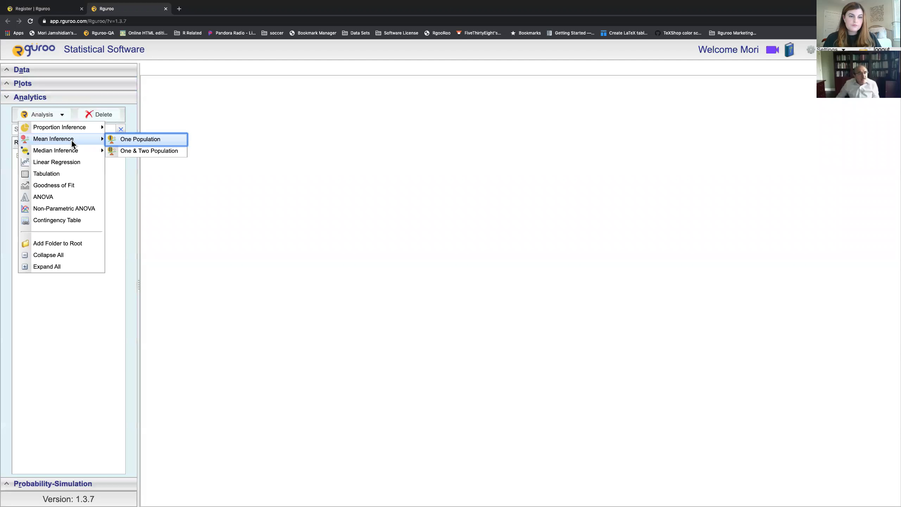
click(150, 140)
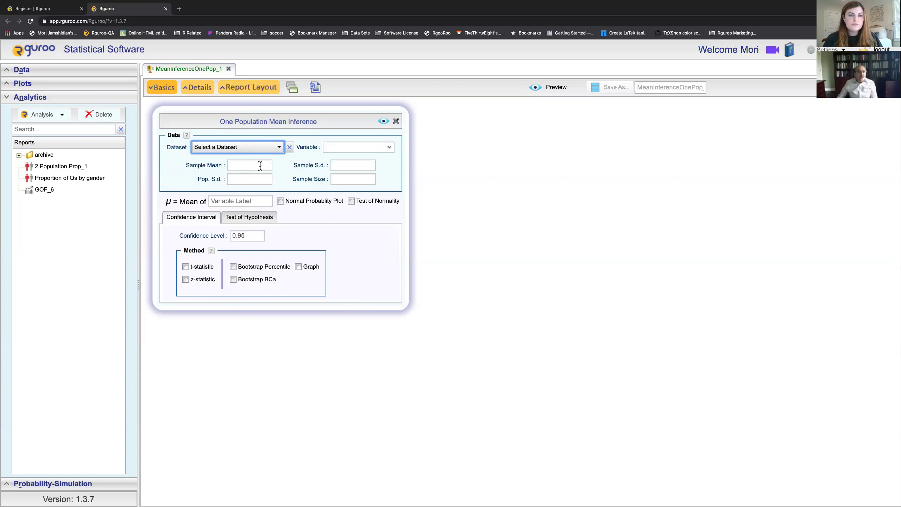
Step: Select the MPG variable from the cardata dataset as the data for the mean inference
click(260, 165)
click(355, 170)
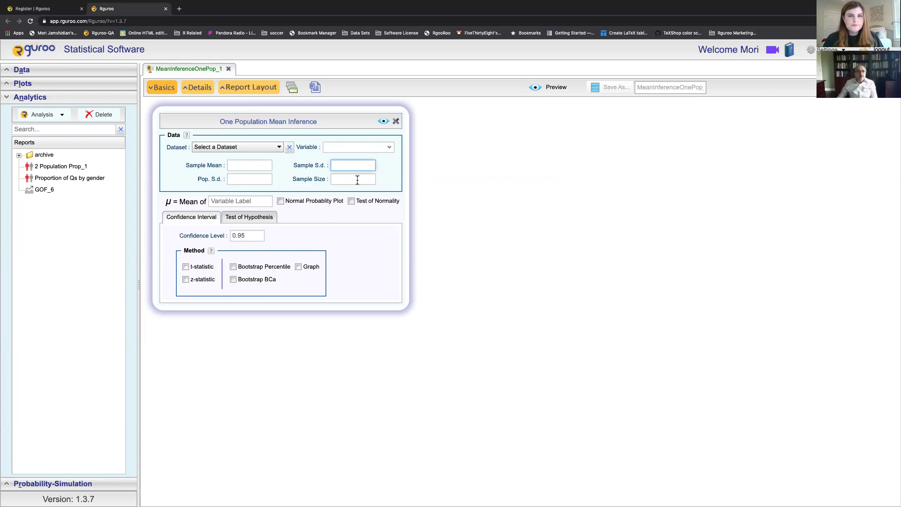
click(357, 179)
click(254, 180)
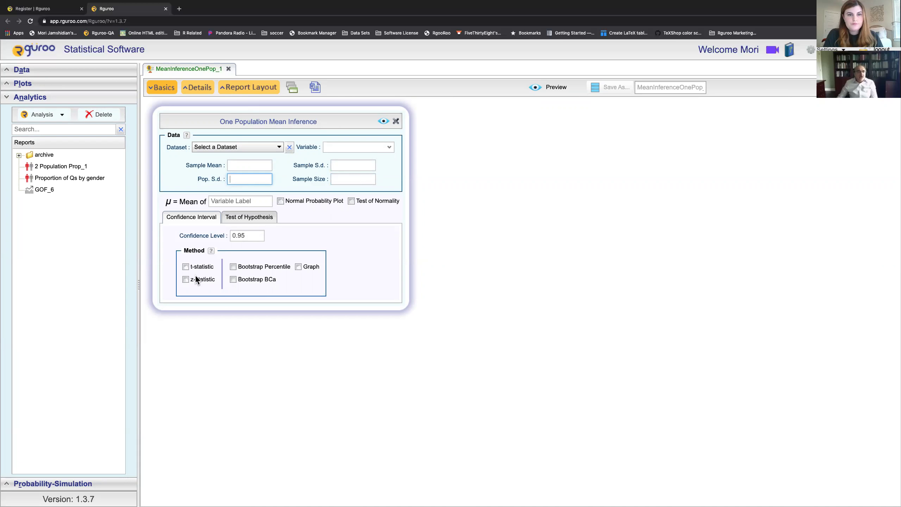
click(242, 220)
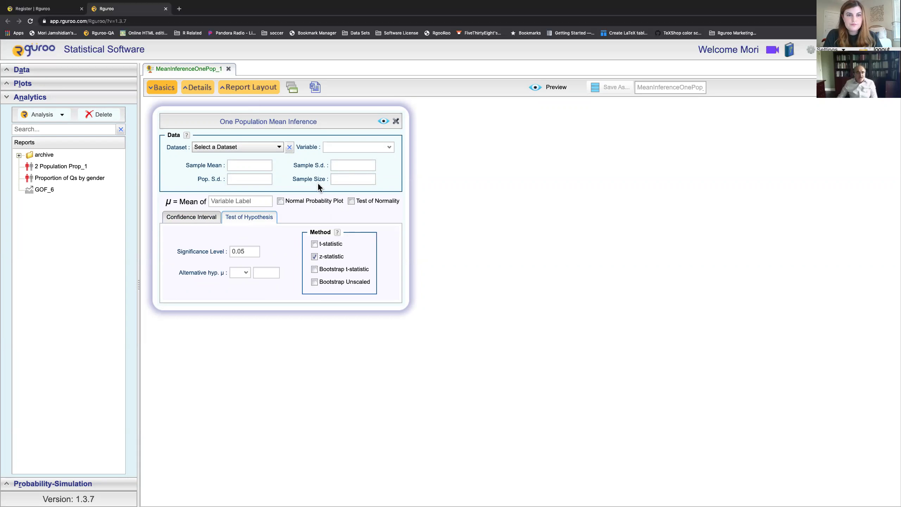
click(390, 149)
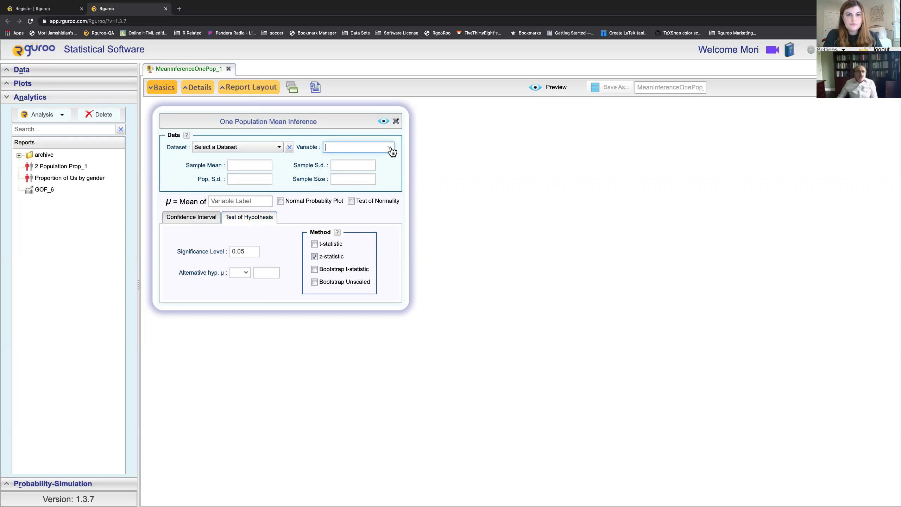
click(277, 147)
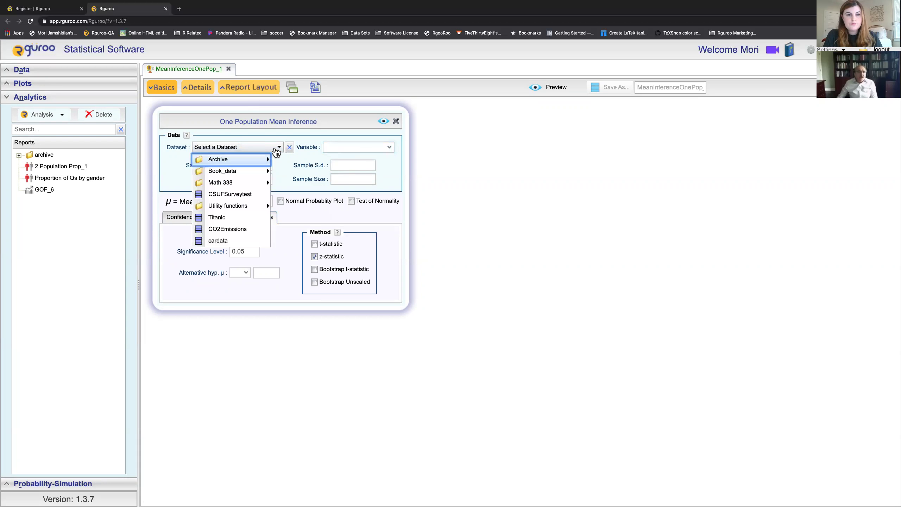
click(217, 240)
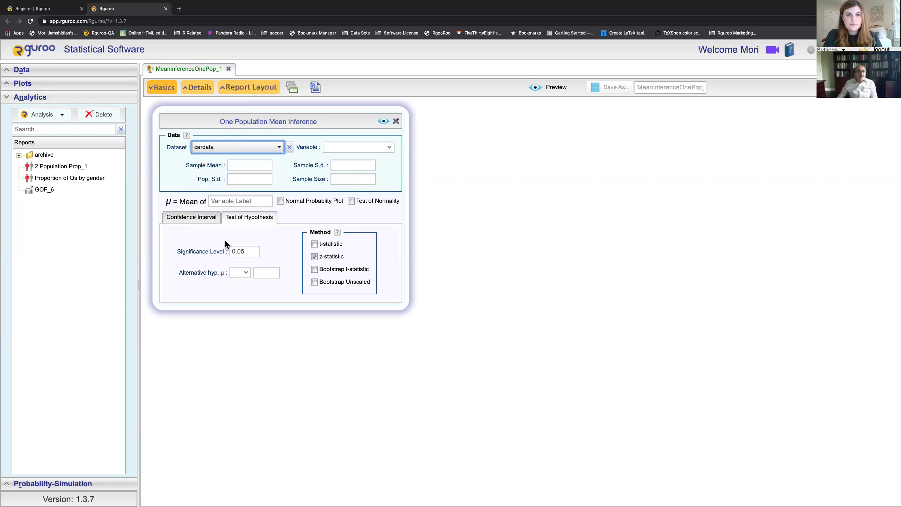
click(391, 149)
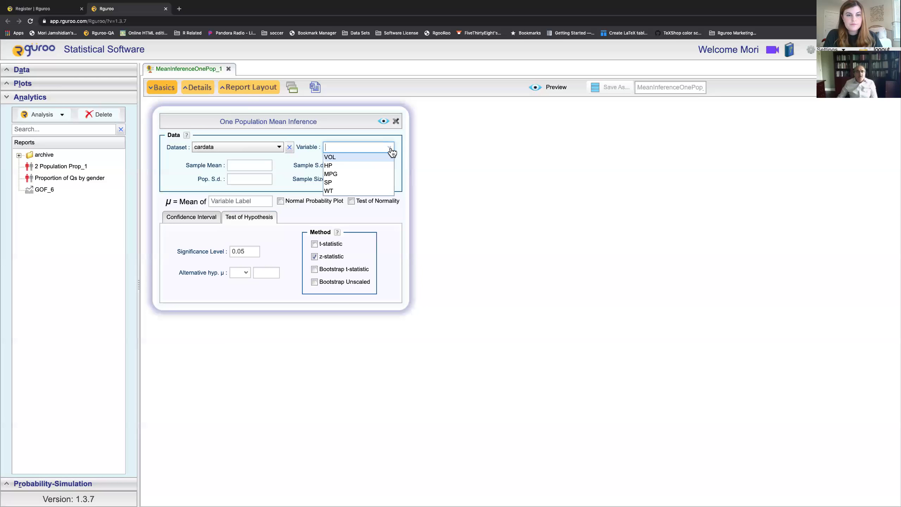
click(369, 174)
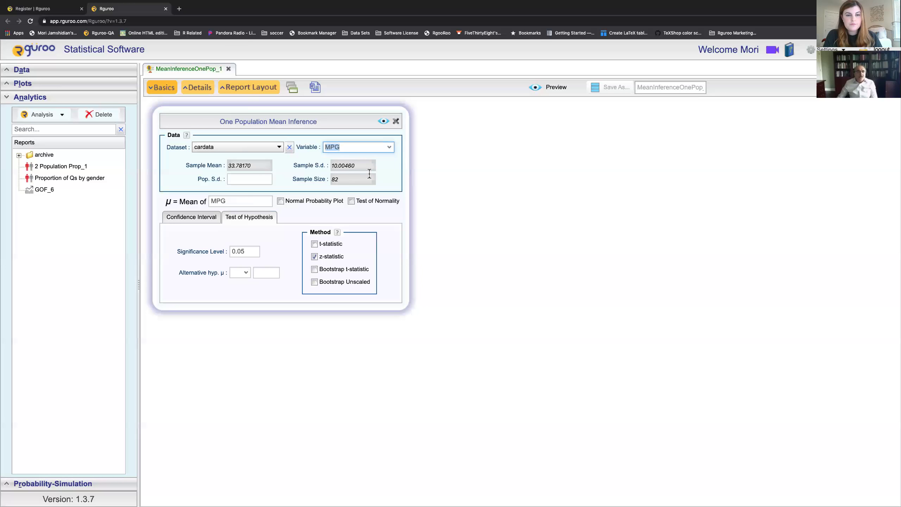
click(356, 149)
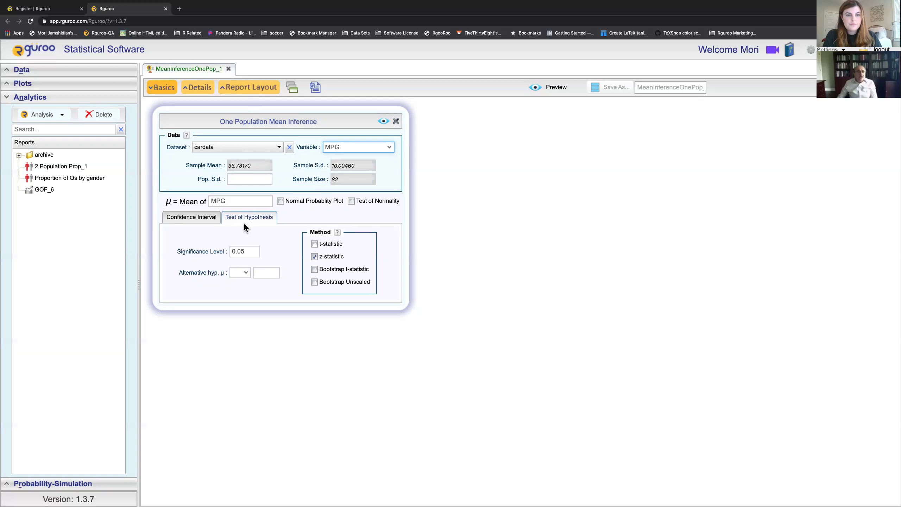
Step: Label the mean 'Miles Per Gallon', set the alternative to ≠ 32, and preview the z-test report
double_click(238, 201)
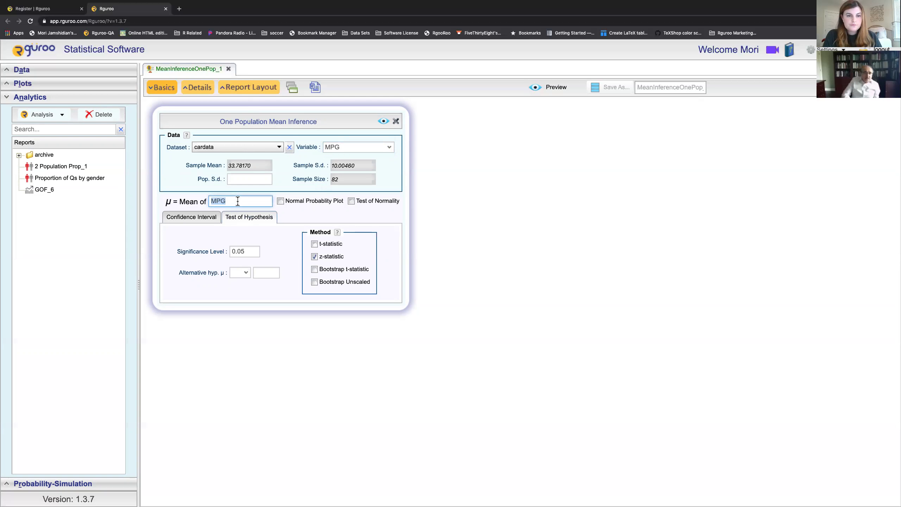
text(Miles Per Gallon)
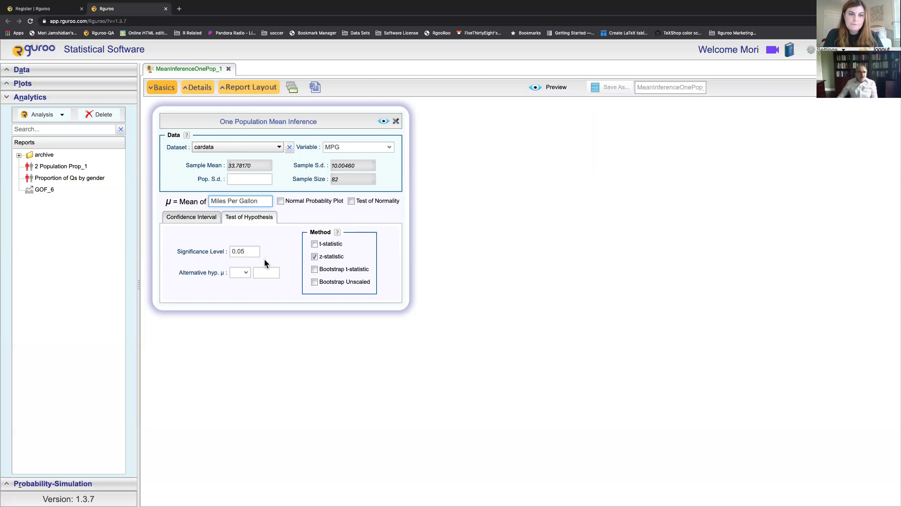
click(249, 272)
click(239, 306)
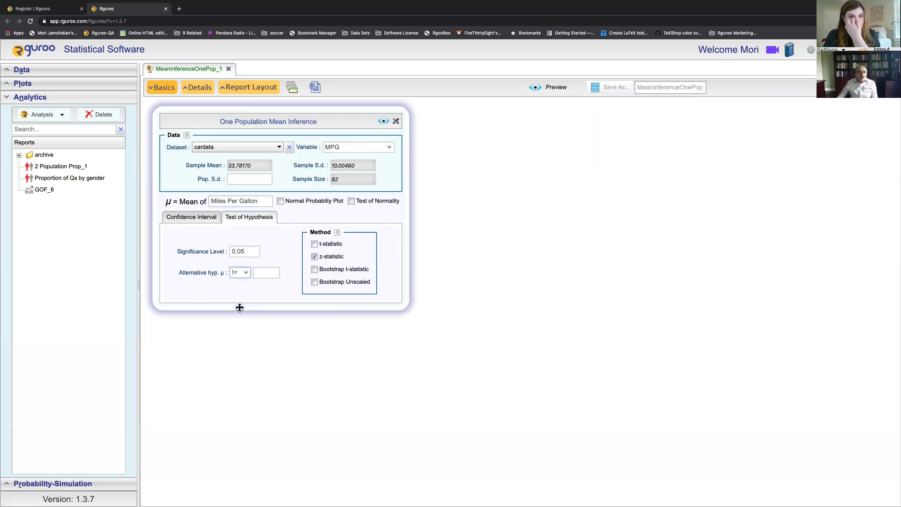
click(273, 276)
text(32)
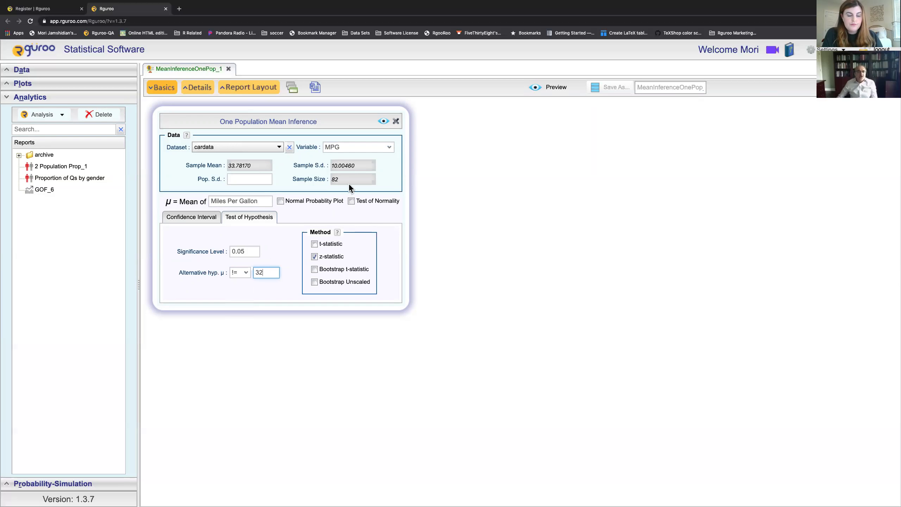
click(382, 122)
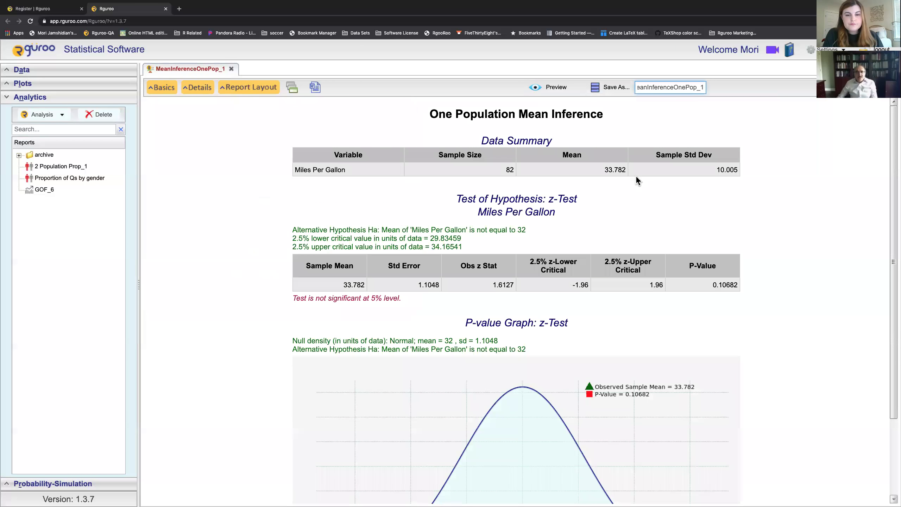
Step: Scroll through the z-test report and reopen the inference settings with Basics
scroll(635, 178, down, 3)
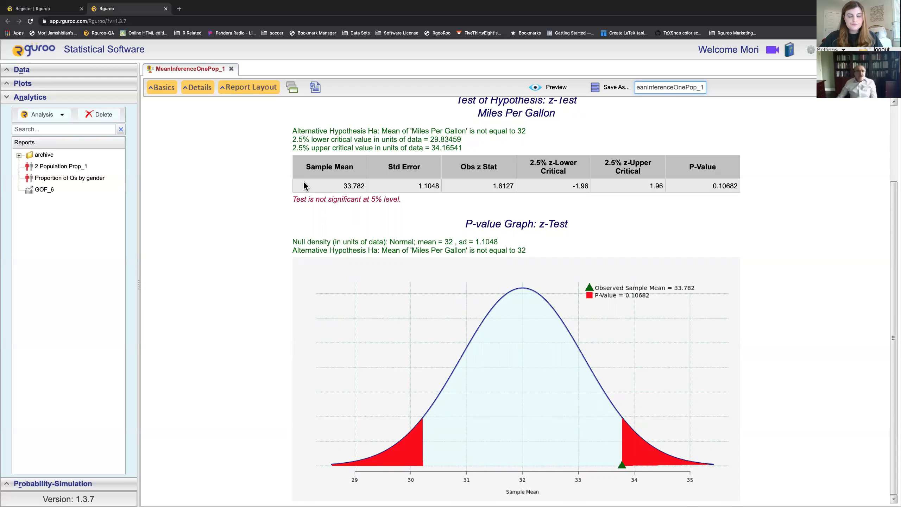
click(170, 94)
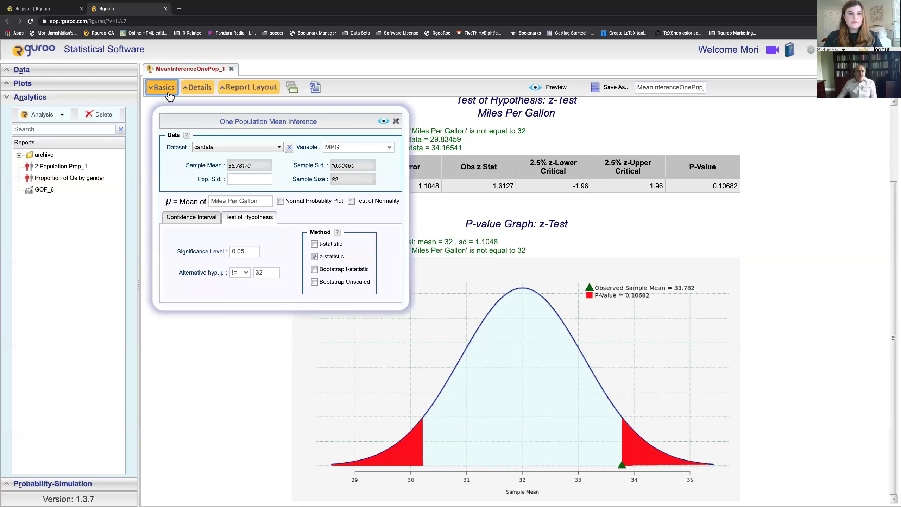
Step: Add the Bootstrap t-statistic test, move its table and graph to the top, and preview
click(240, 91)
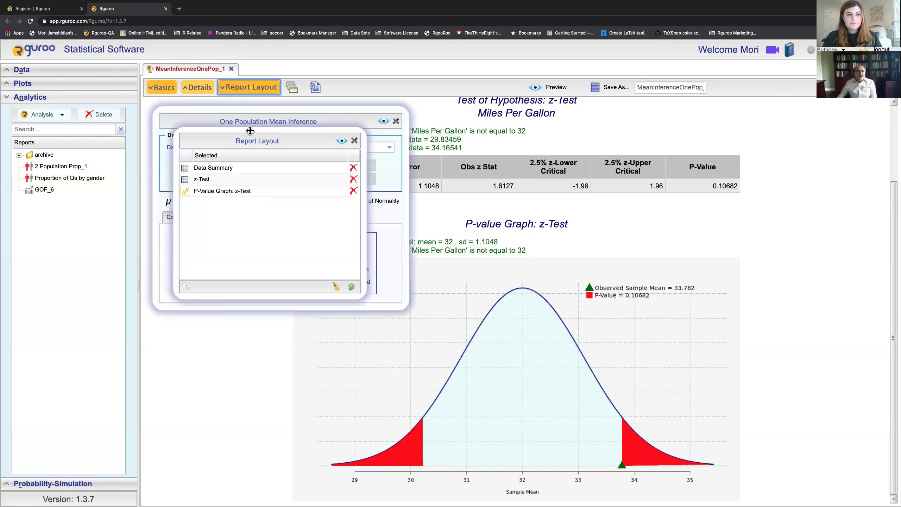
drag(255, 131, 514, 122)
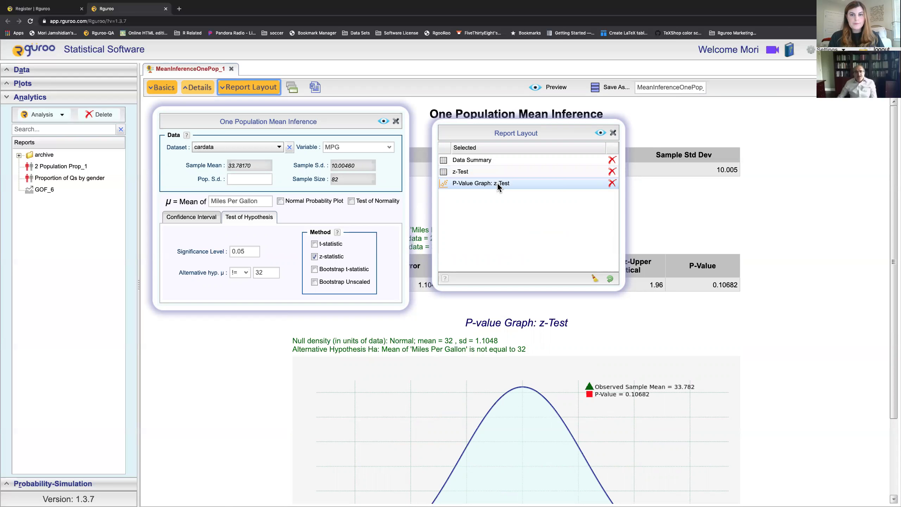
click(314, 269)
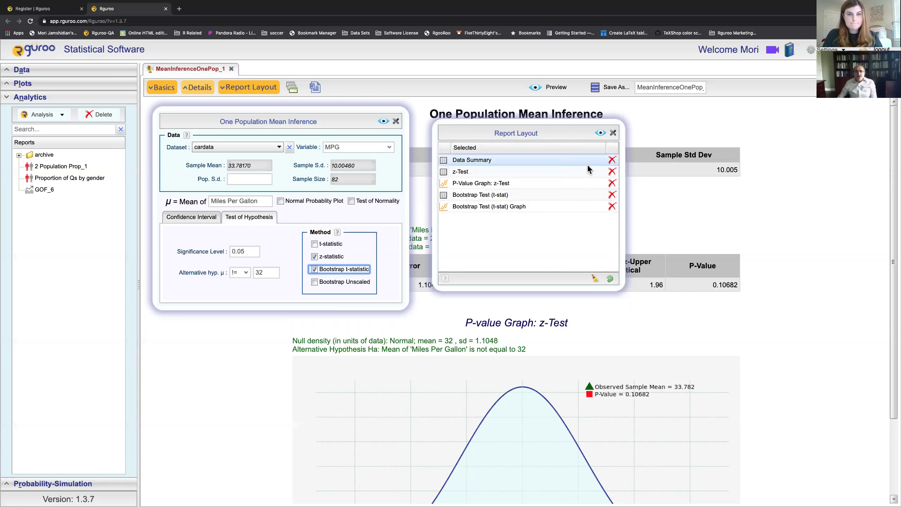
drag(529, 201, 529, 158)
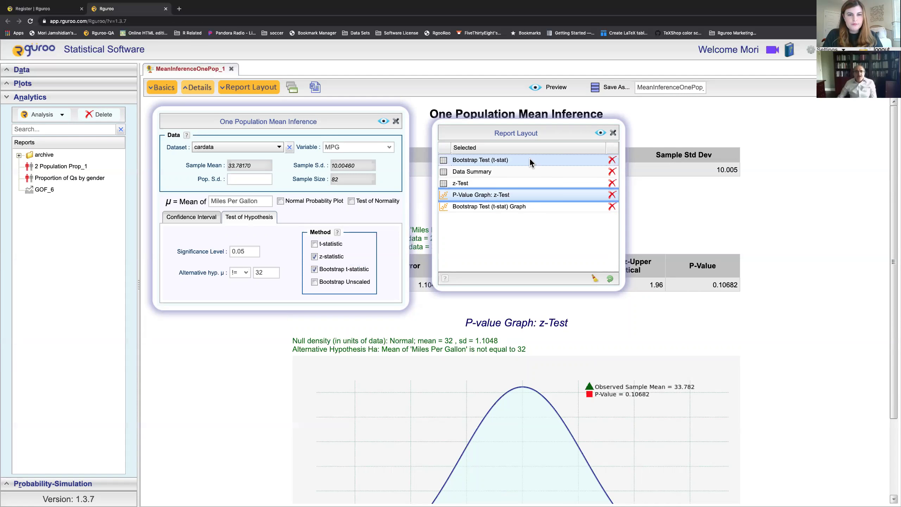
drag(525, 205, 522, 165)
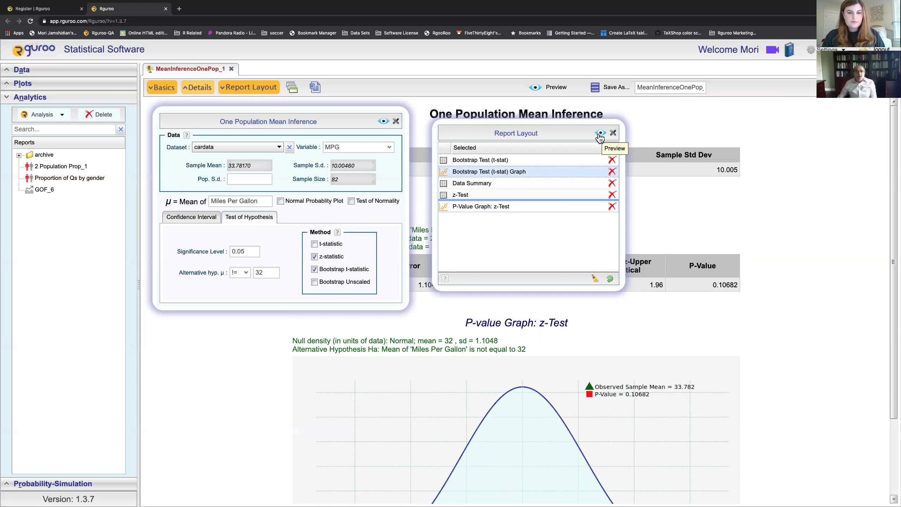
click(599, 133)
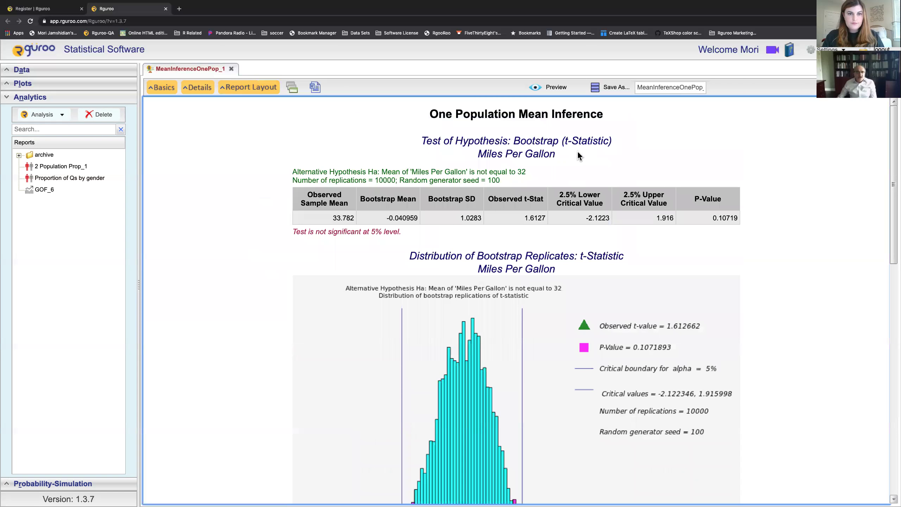
Step: Remove Data Summary, z-Test and P-Value Graph: z-Test from the report layout and preview
scroll(528, 170, down, 1)
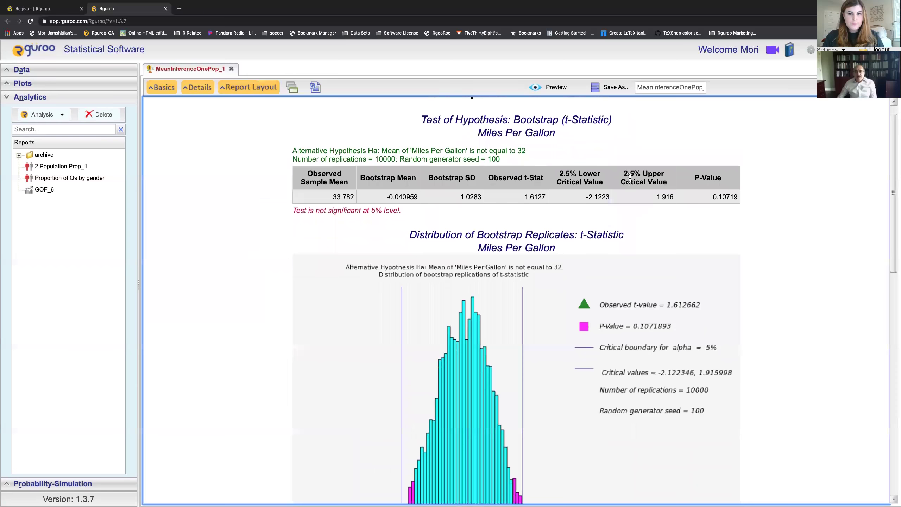
scroll(705, 204, down, 6)
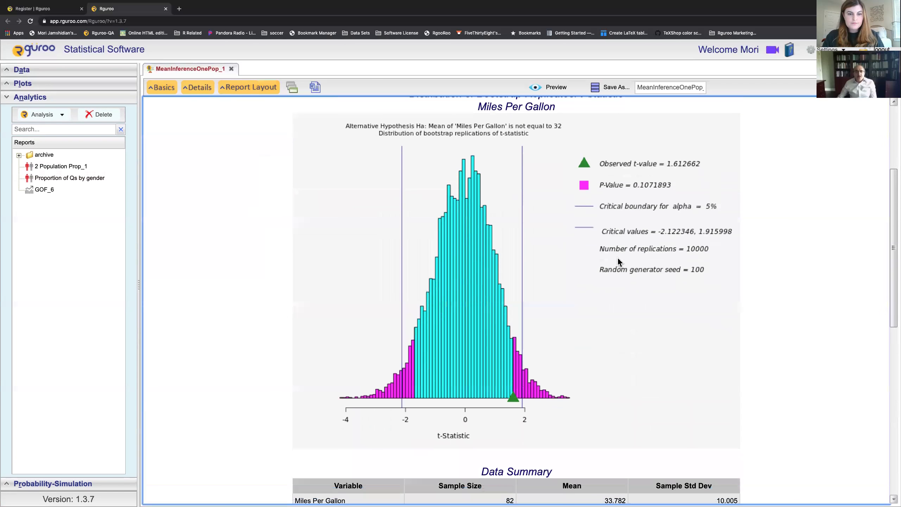
scroll(566, 279, down, 18)
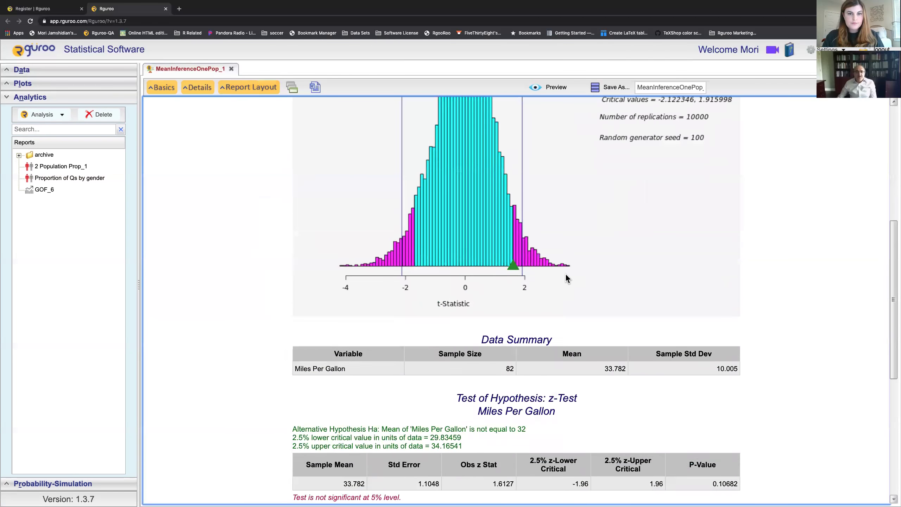
scroll(566, 279, up, 20)
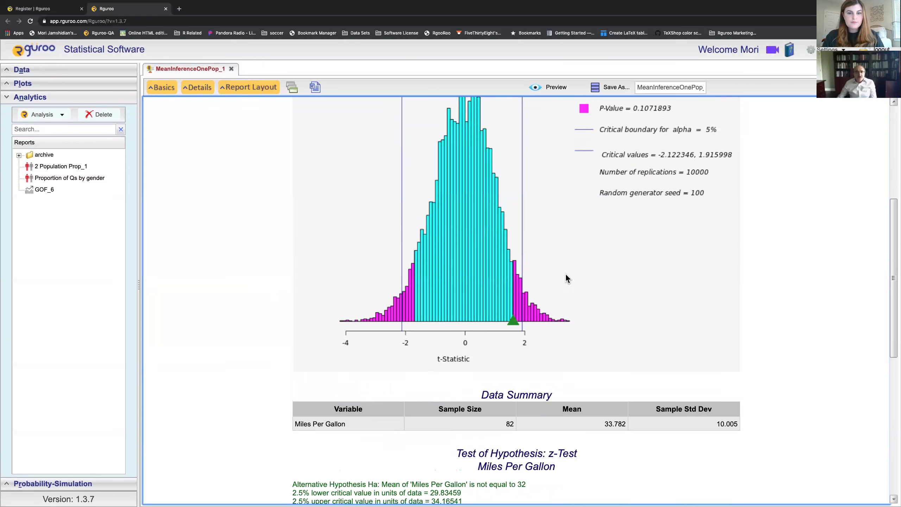
scroll(566, 279, down, 8)
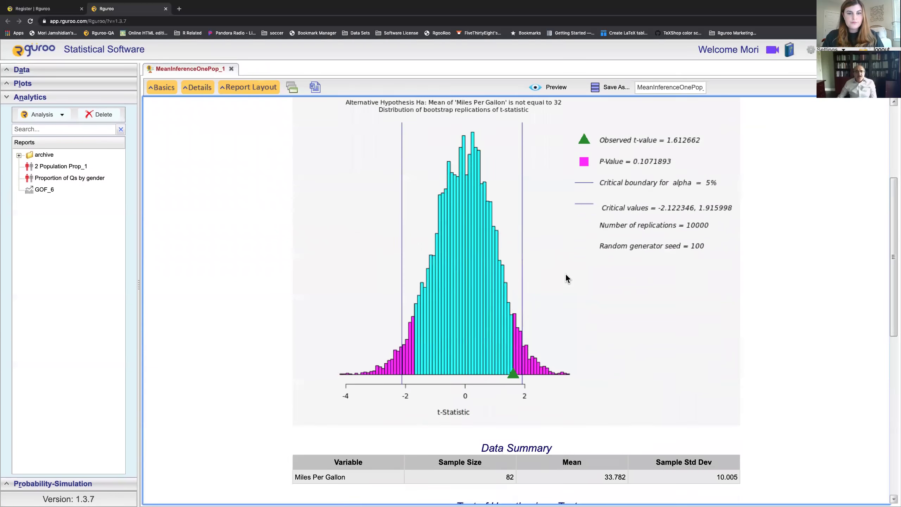
scroll(567, 279, up, 1)
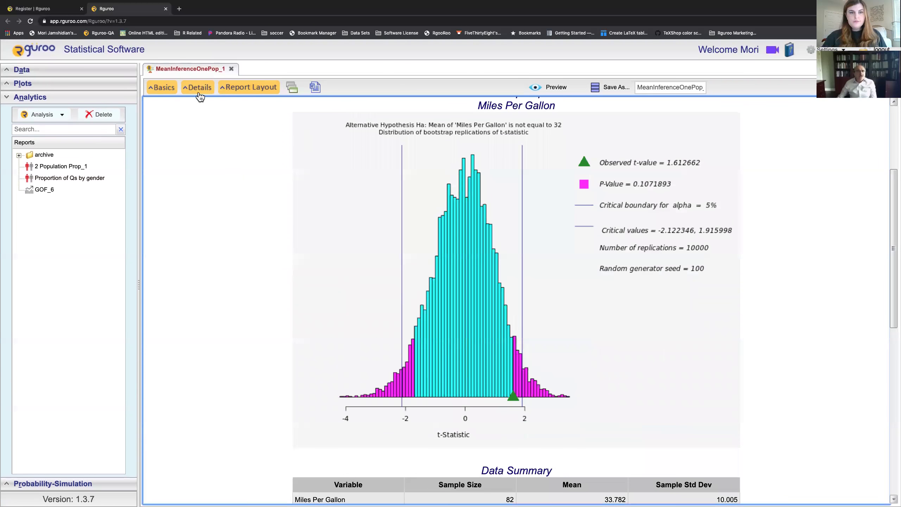
click(230, 93)
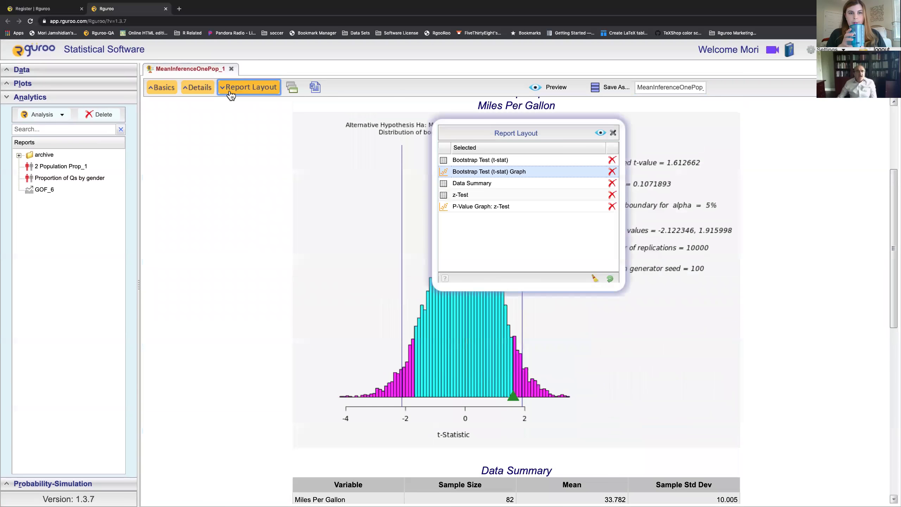
click(612, 184)
click(612, 184)
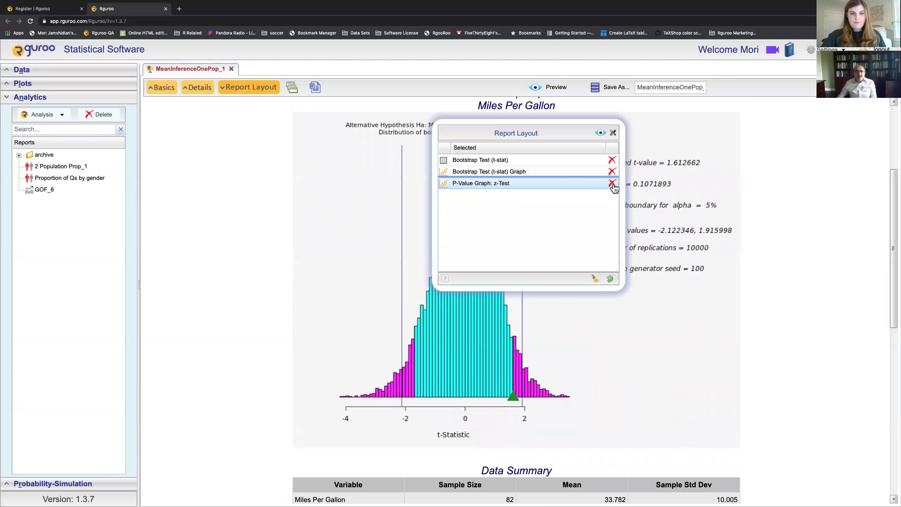
click(613, 184)
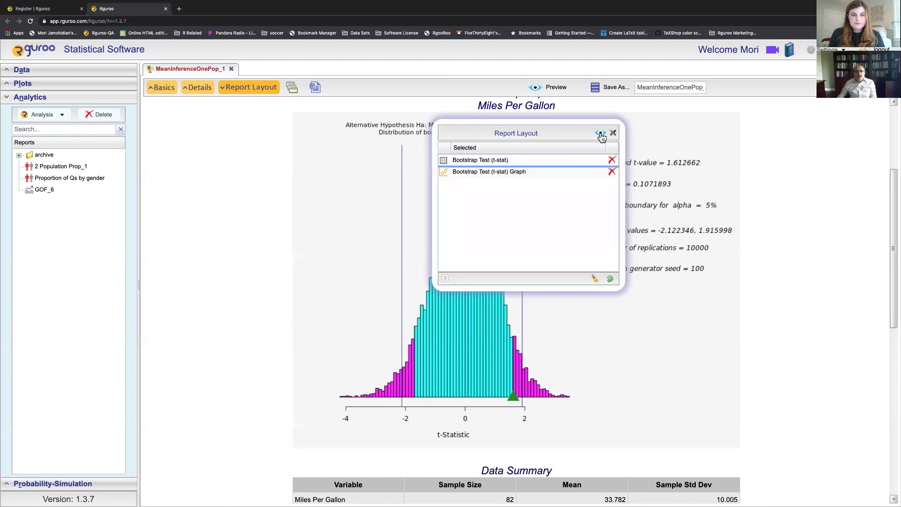
click(600, 132)
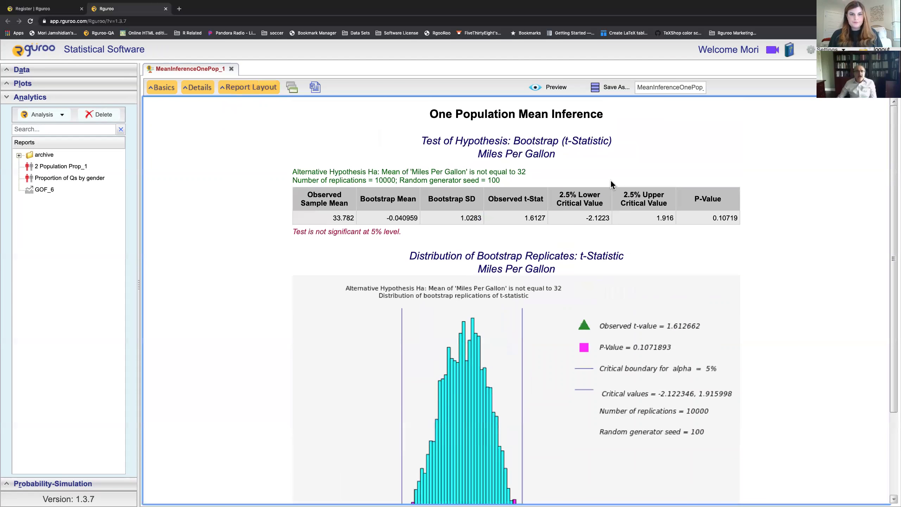
scroll(612, 184, down, 3)
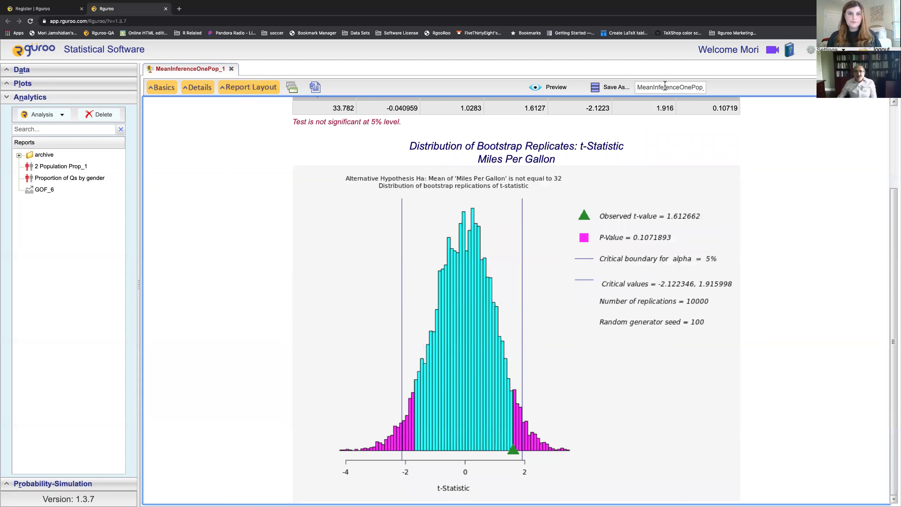
Step: Save the analysis under the name 'car_data Mean inference'
double_click(664, 86)
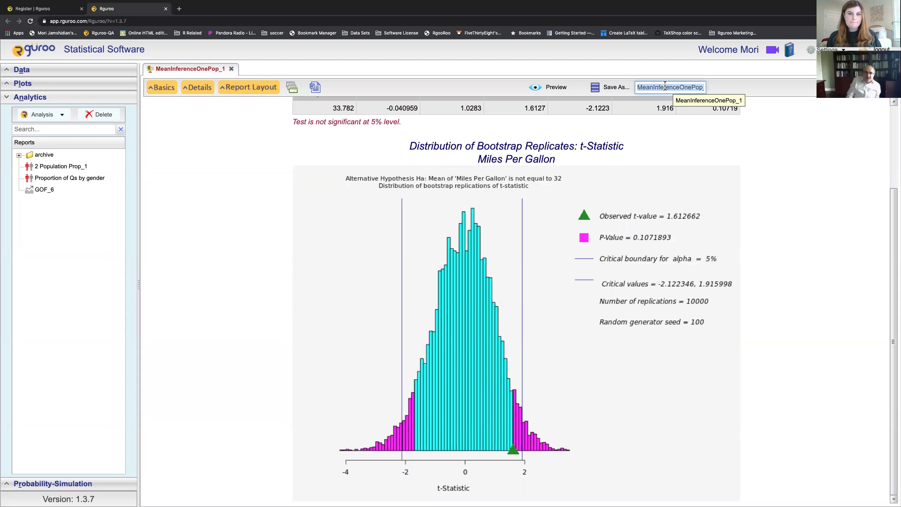
text(car_data Mean in)
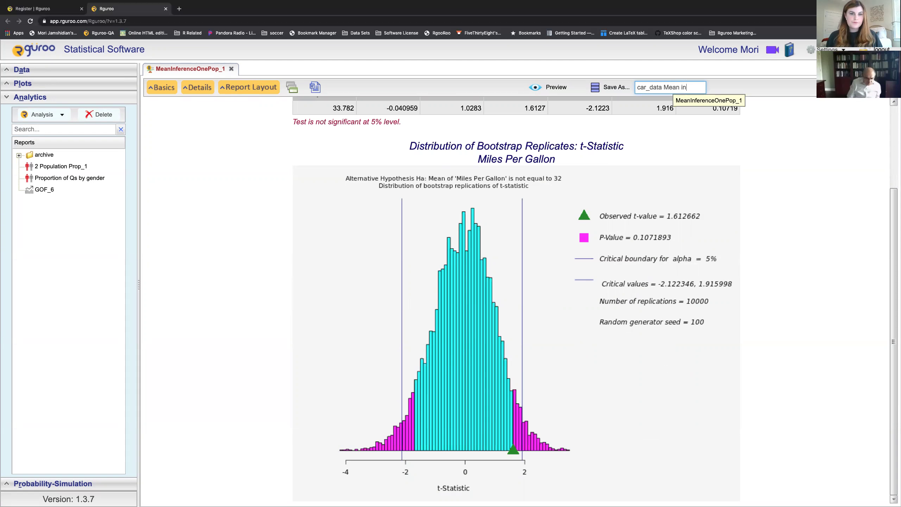
text(ference)
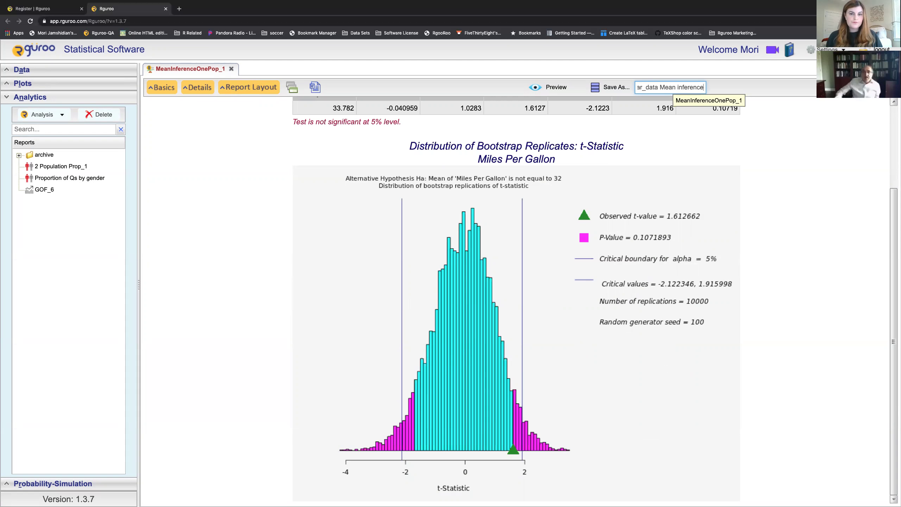
click(604, 91)
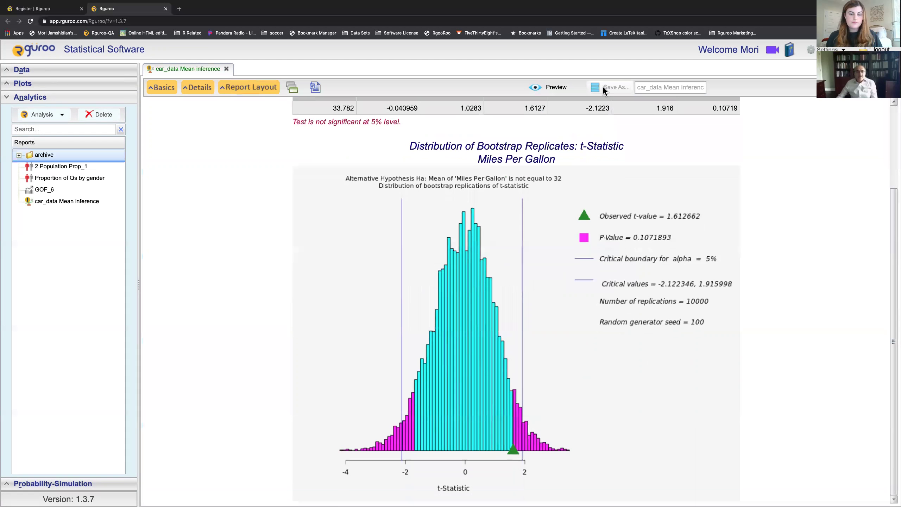
Step: Download the report as car_data_Mean_inference_docx.zip to the Desktop
right_click(51, 201)
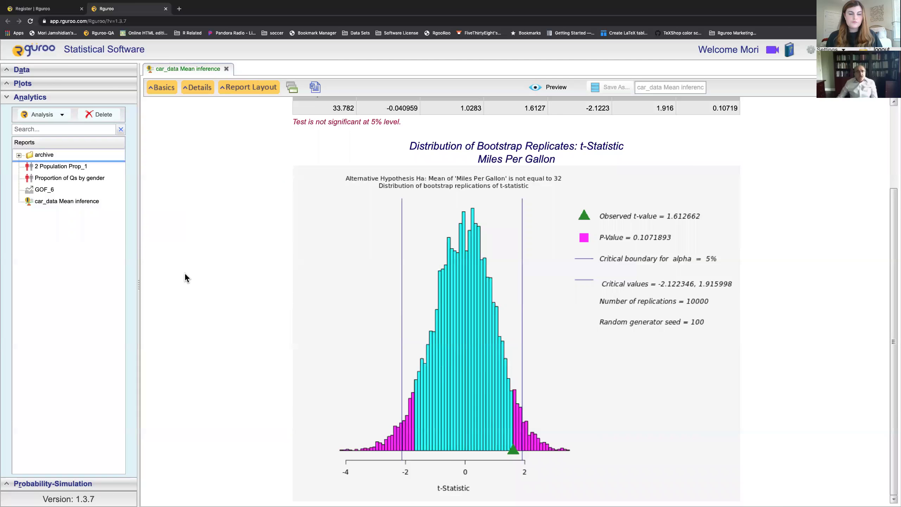
click(316, 88)
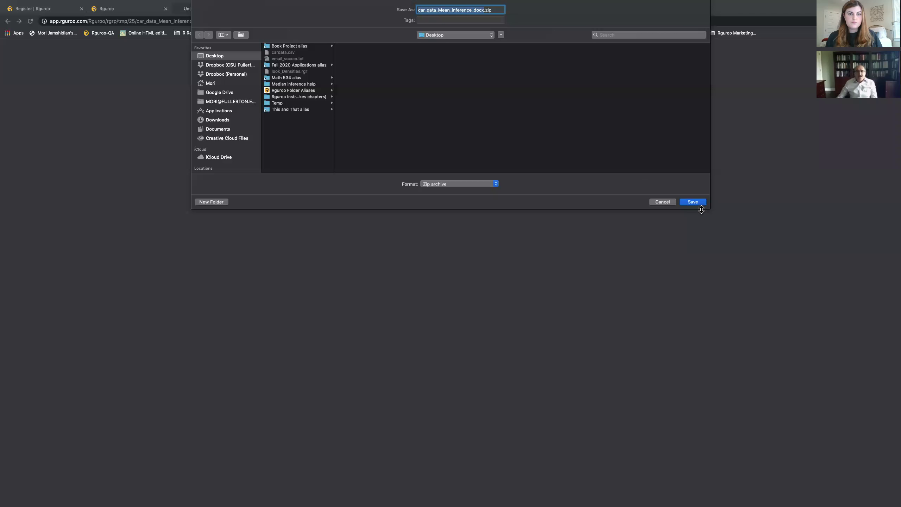
click(693, 202)
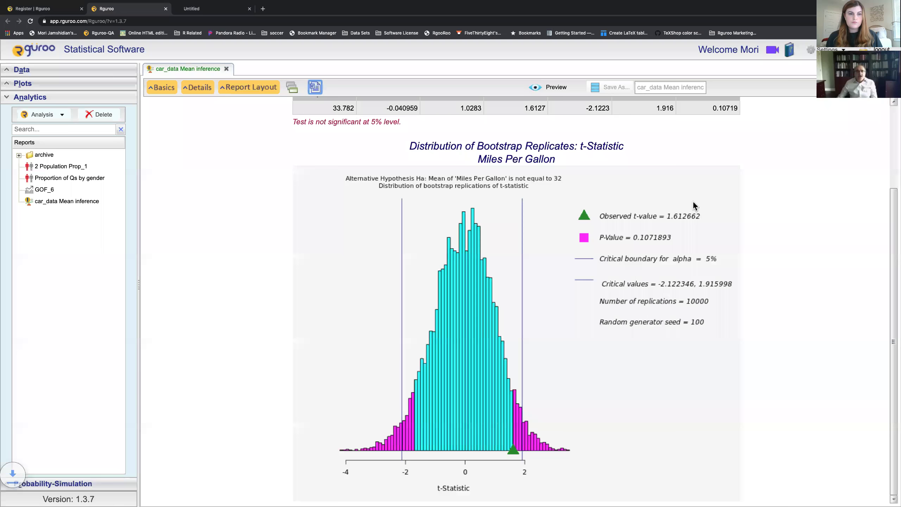
mouse_move(66, 3)
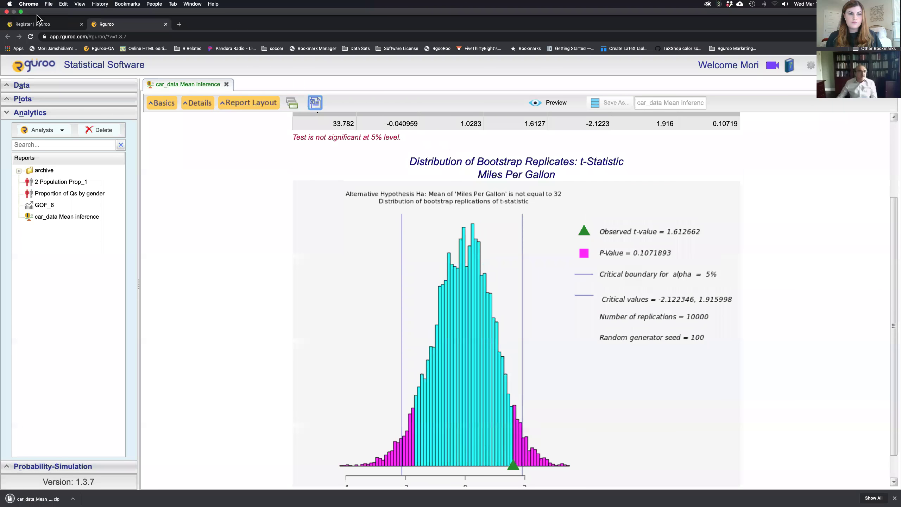
Step: Open the car_data_Mean_inference_docx folder and view its HTML report in Firefox, then close it
click(20, 12)
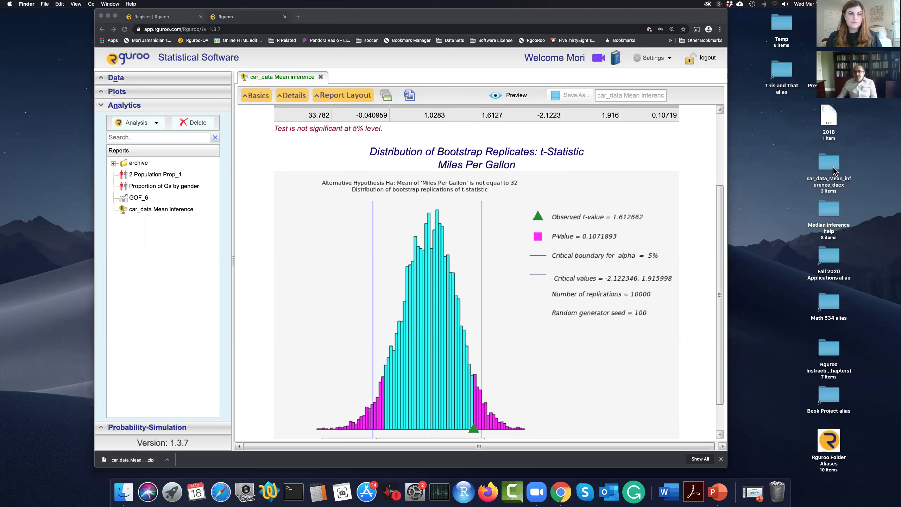
double_click(834, 167)
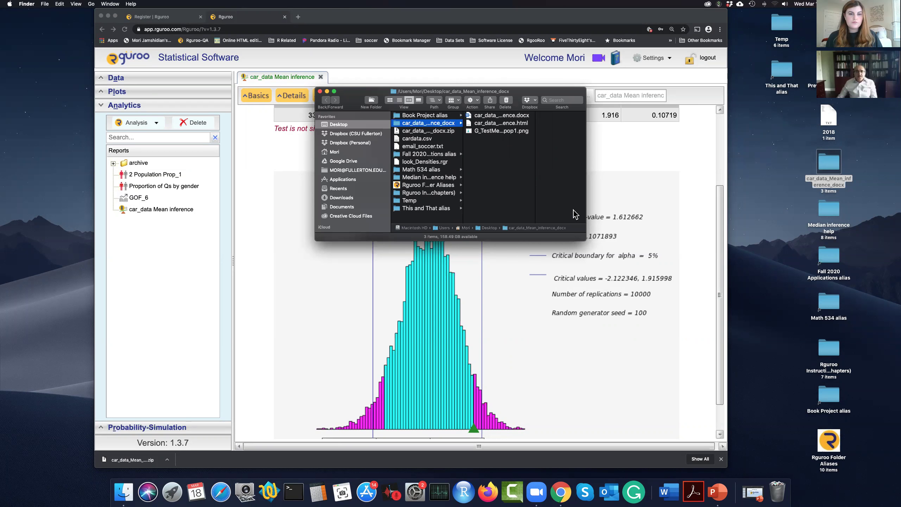
double_click(509, 126)
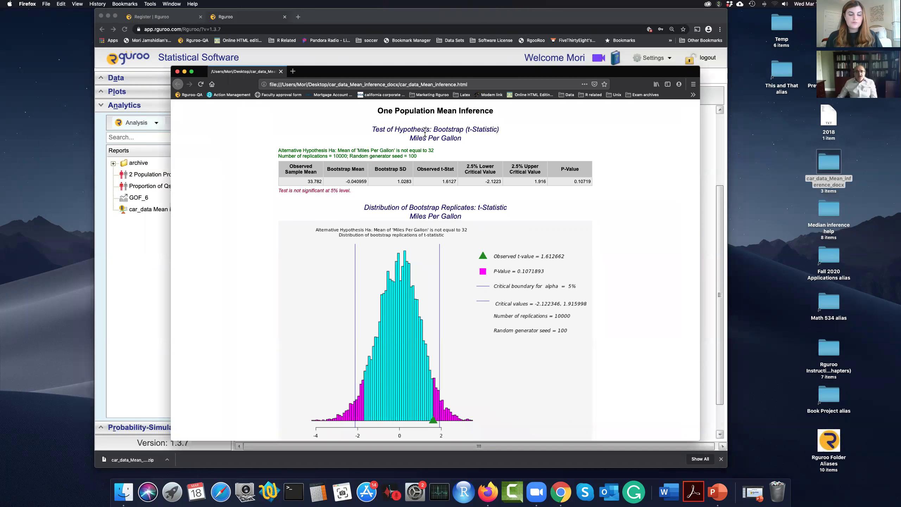
scroll(429, 191, down, 1)
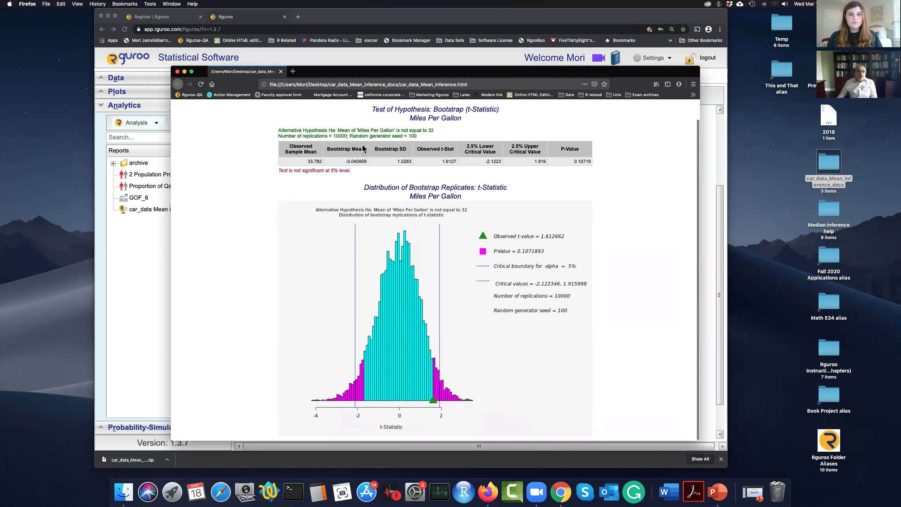
click(177, 72)
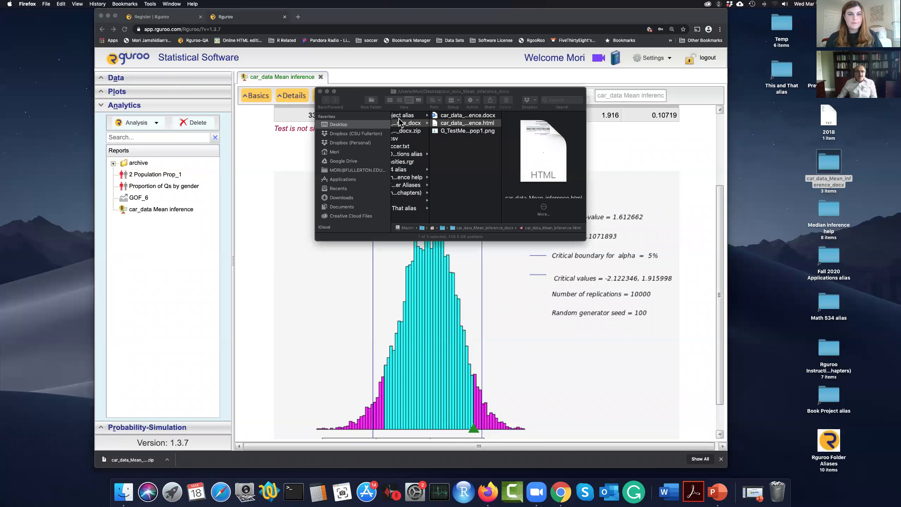
Step: View the bootstrap histogram PNG in Paint Pro, then close it
click(465, 133)
click(464, 134)
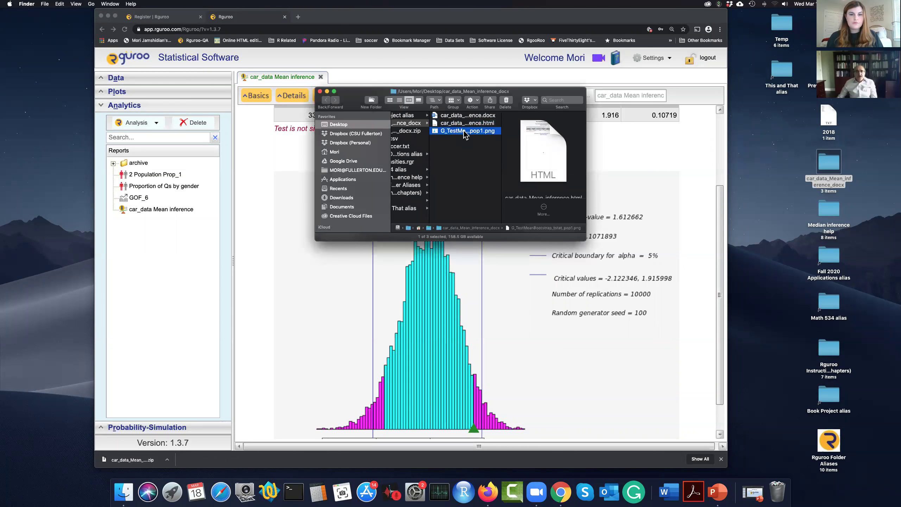
double_click(464, 131)
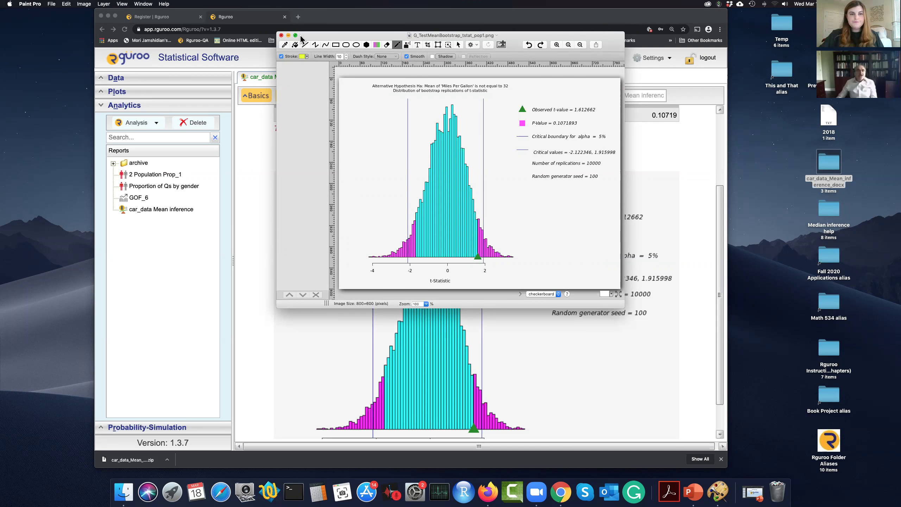
click(281, 36)
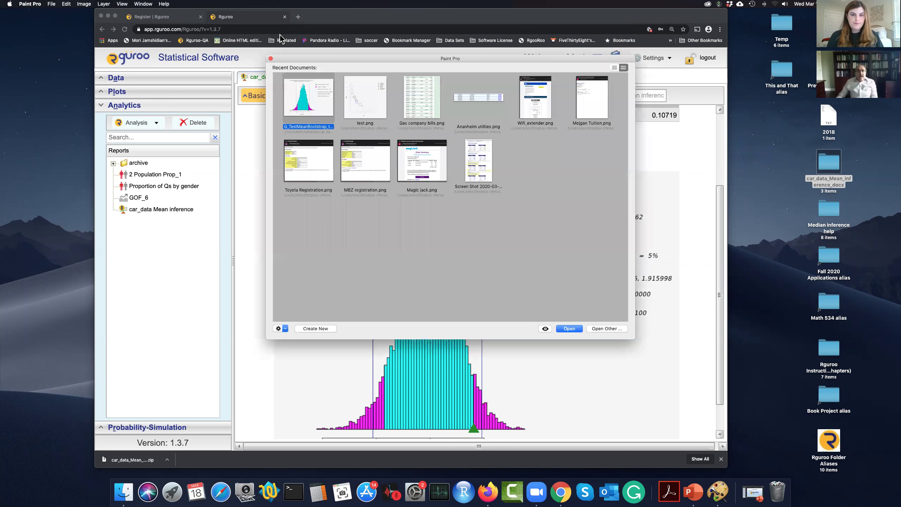
click(270, 58)
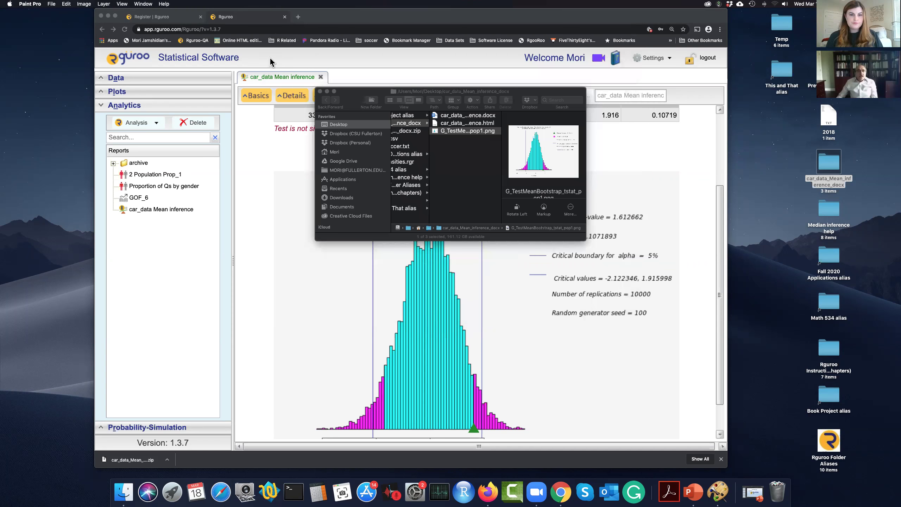
Step: Open the car_data_Mean_inference .docx in Word, decline the Update Assistant, and enlarge the window
double_click(457, 117)
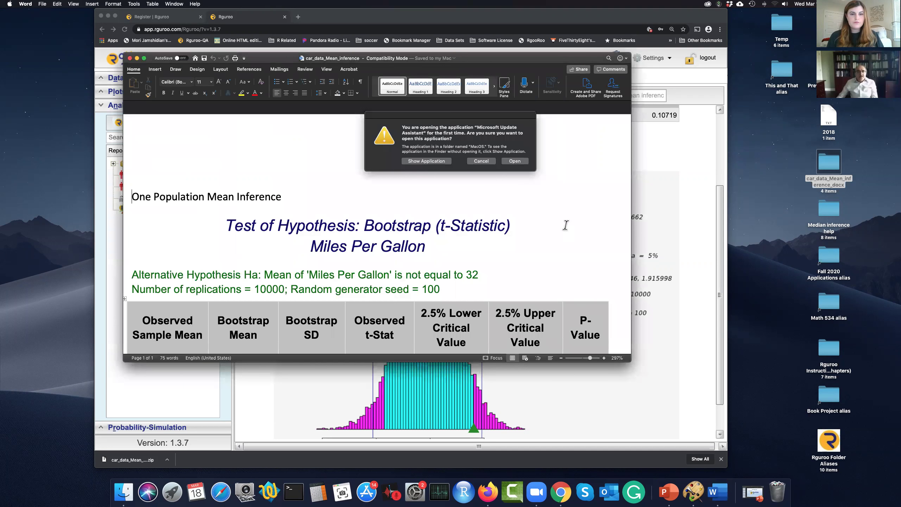
click(487, 160)
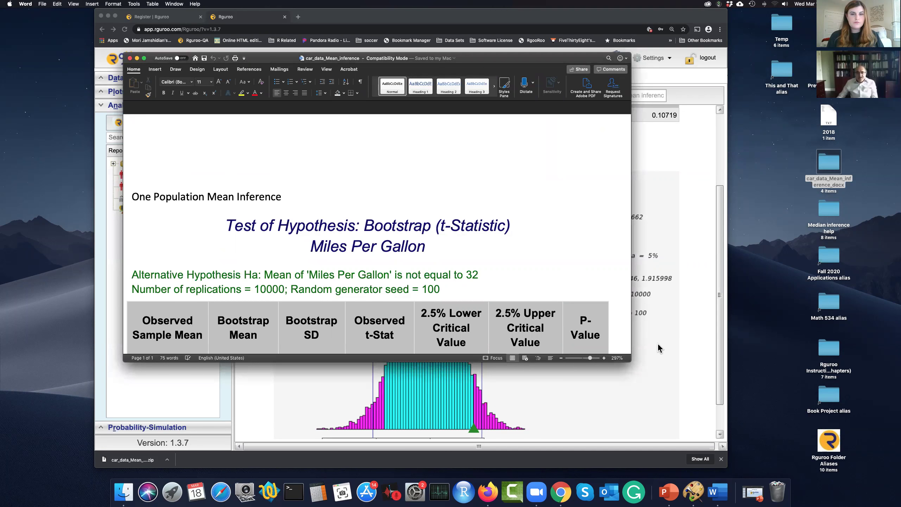
drag(631, 361, 696, 450)
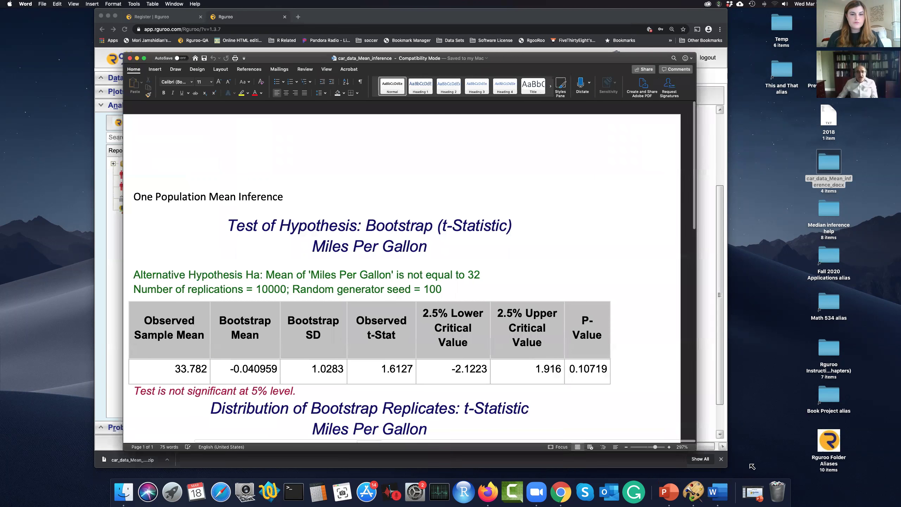
drag(752, 466, 753, 467)
Step: Review the bootstrap table and broken histogram image, then open the Edit menu from the replicates heading
scroll(700, 391, down, 6)
scroll(701, 391, down, 10)
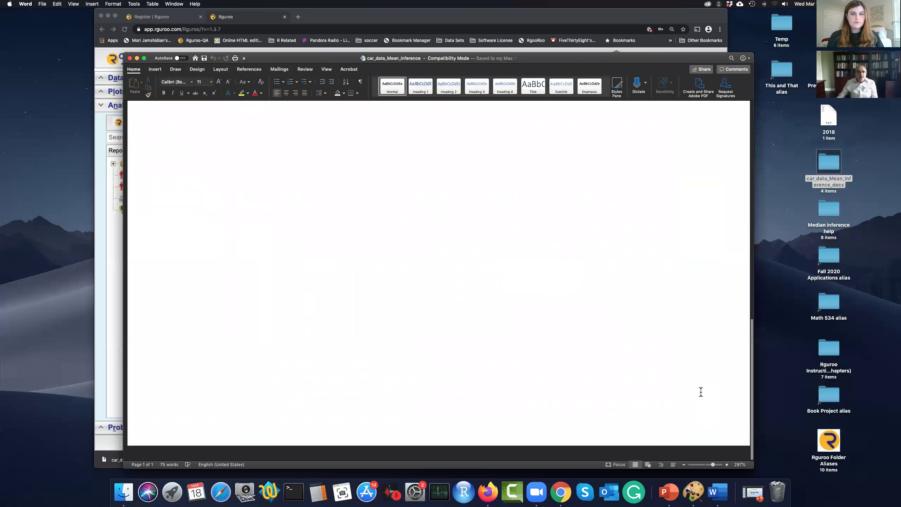
scroll(701, 391, up, 2)
scroll(600, 343, up, 8)
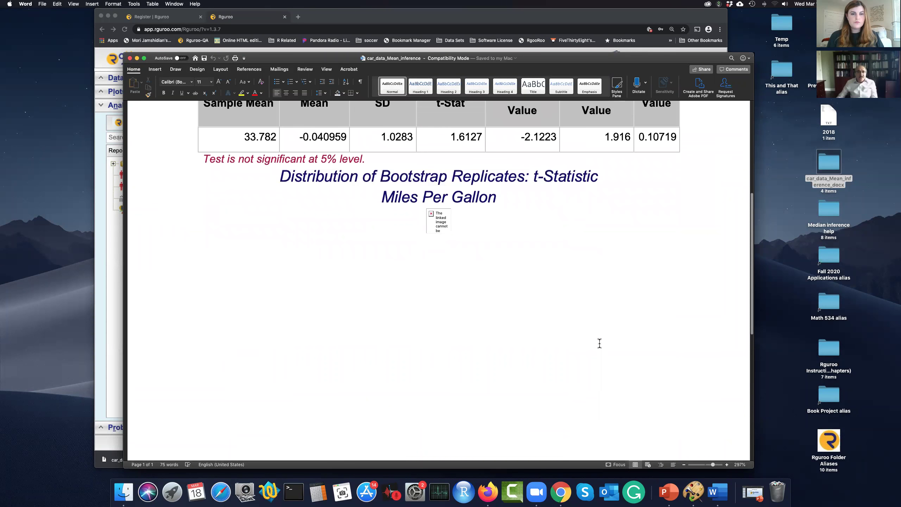
scroll(599, 343, up, 5)
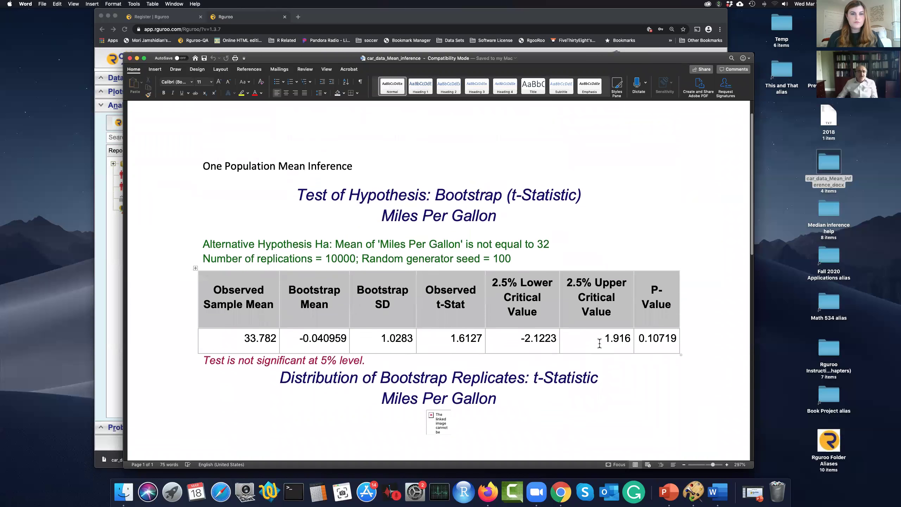
scroll(599, 343, down, 2)
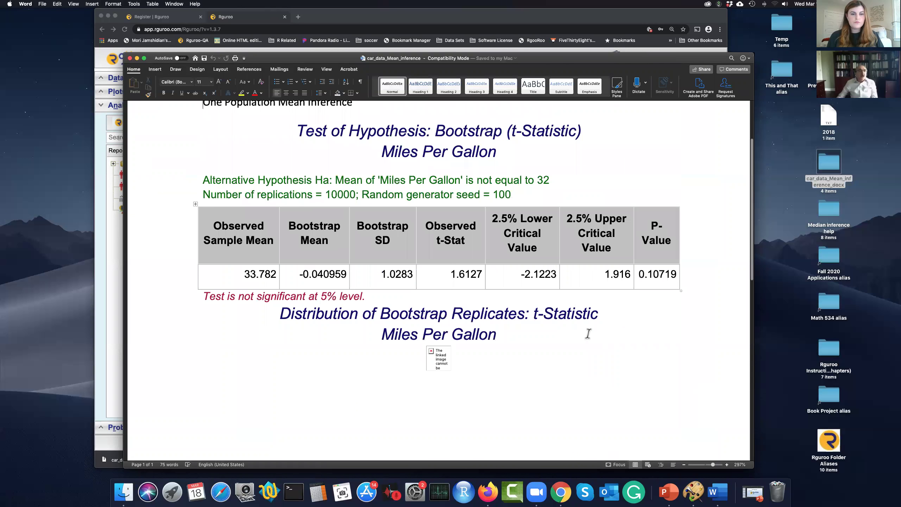
click(230, 144)
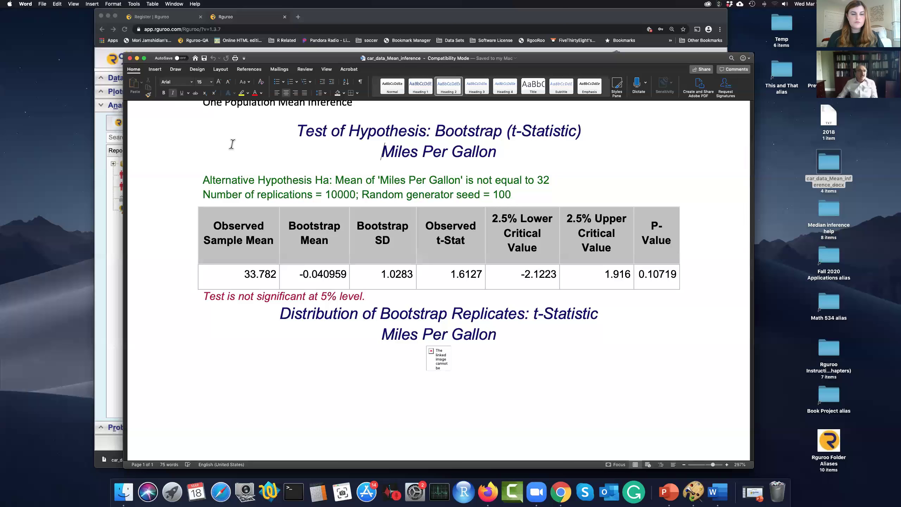
click(57, 4)
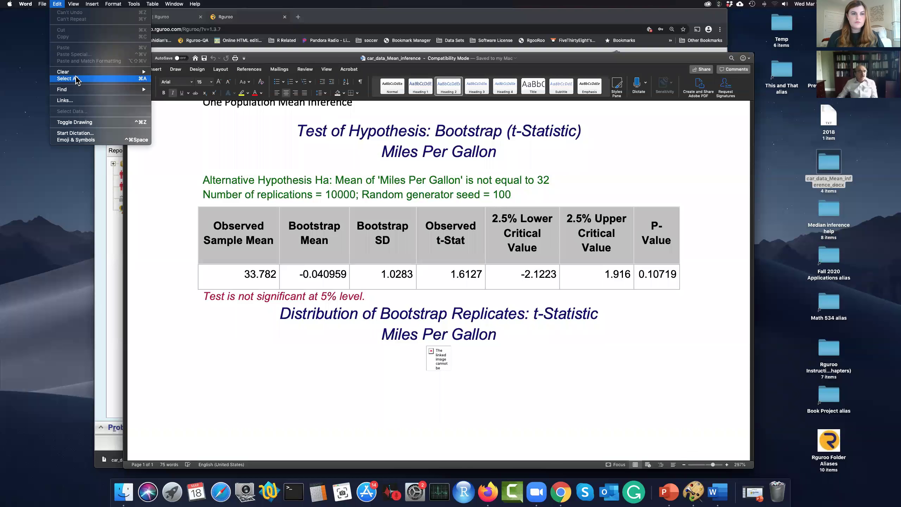
Step: Save the linked histogram picture in the document and grant access to G_TestMeanBootstrap_tstat_pop1.png
click(70, 101)
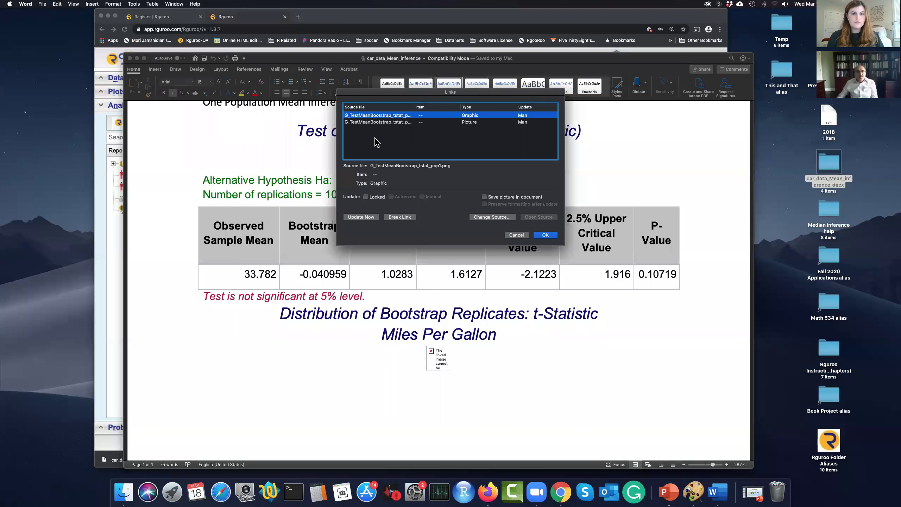
click(485, 198)
click(545, 236)
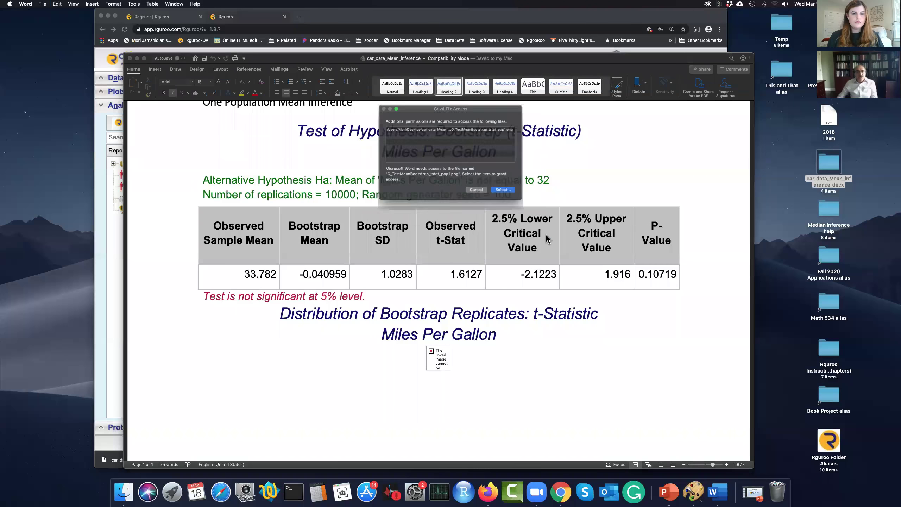
click(507, 194)
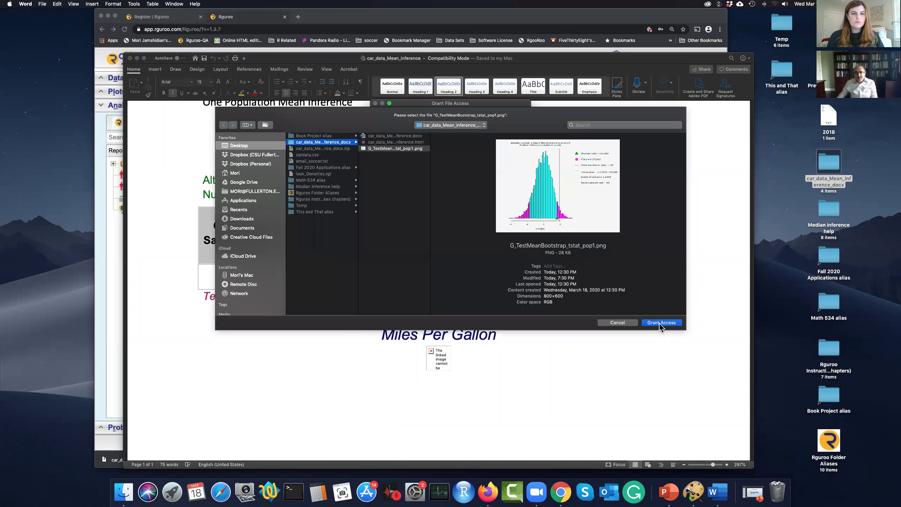
click(662, 323)
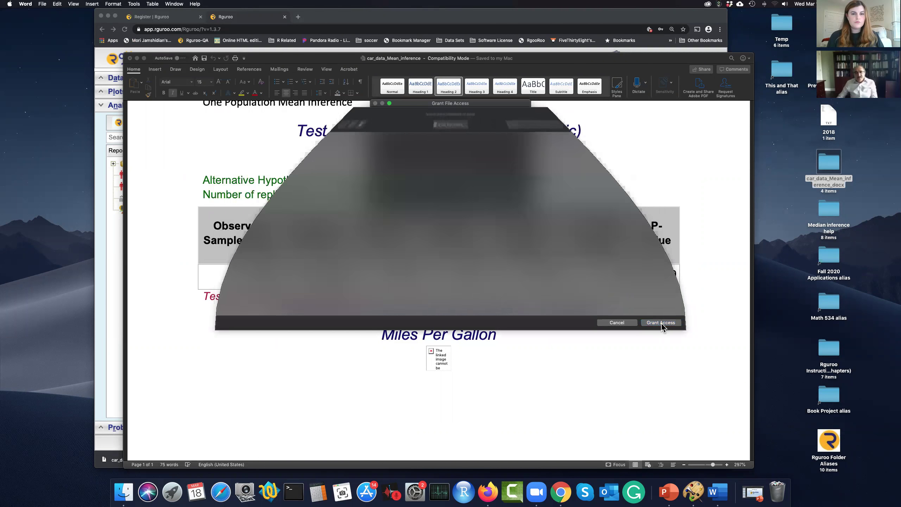
scroll(662, 323, down, 15)
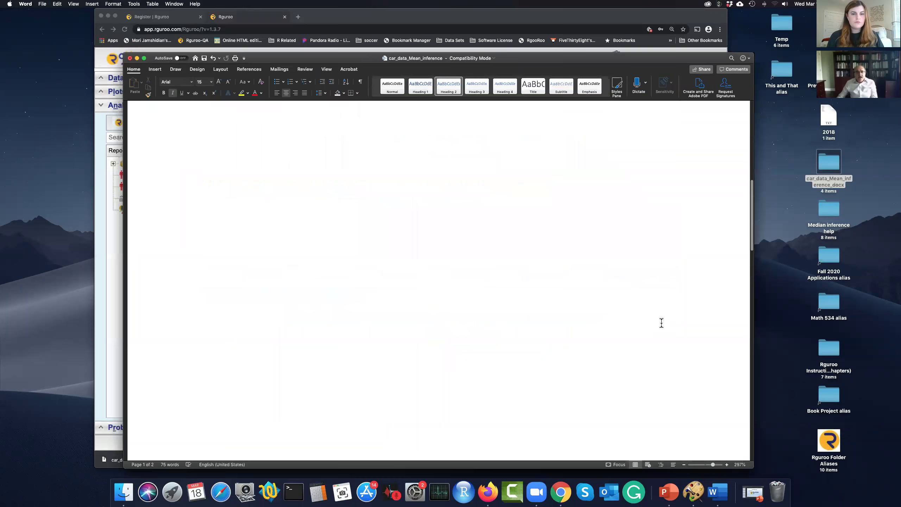
Step: Shrink the histogram picture to about 4.83 by 3.62 inches
scroll(633, 334, down, 10)
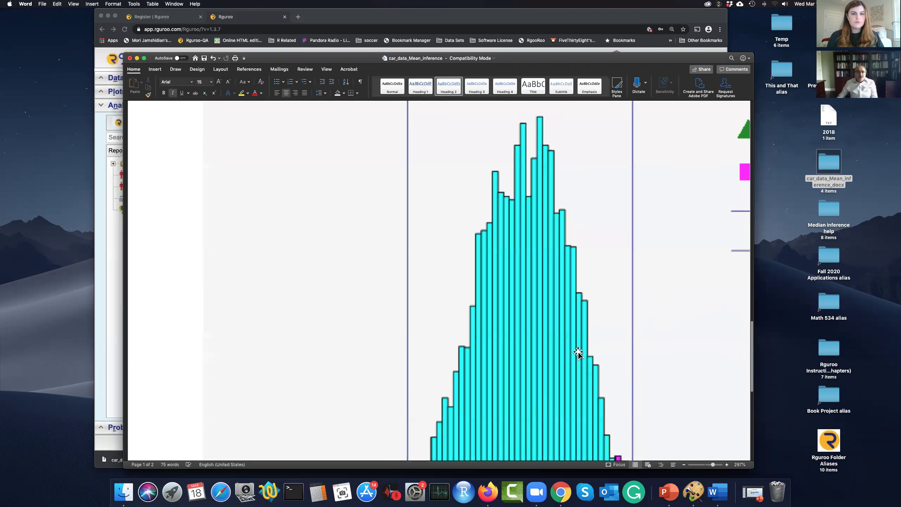
scroll(577, 353, down, 5)
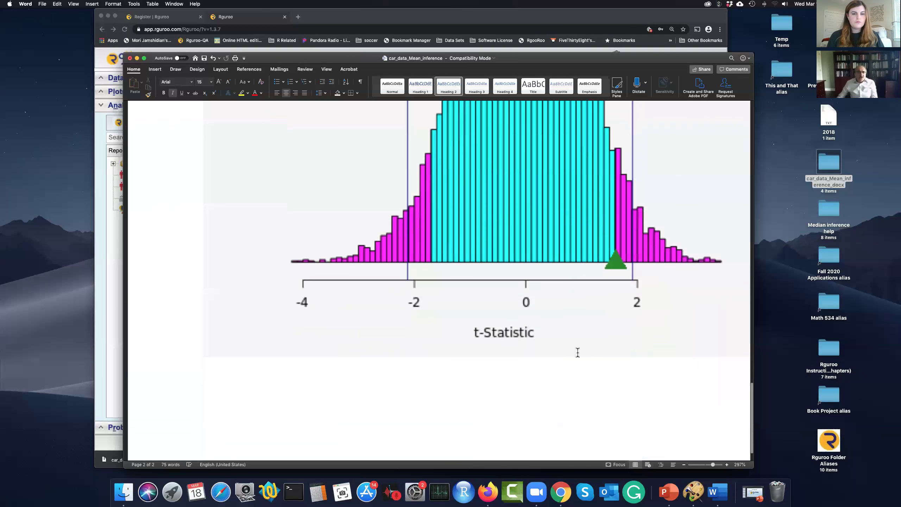
click(545, 281)
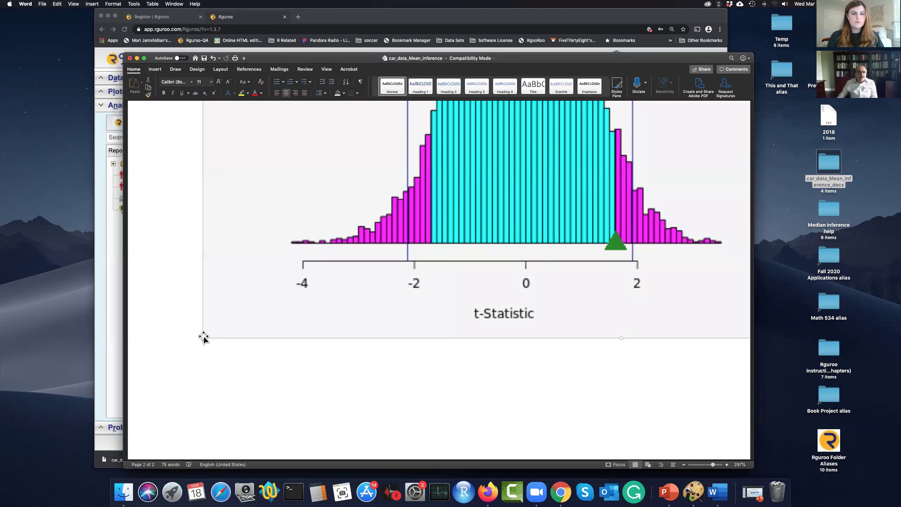
drag(200, 337, 539, 181)
scroll(530, 250, down, 5)
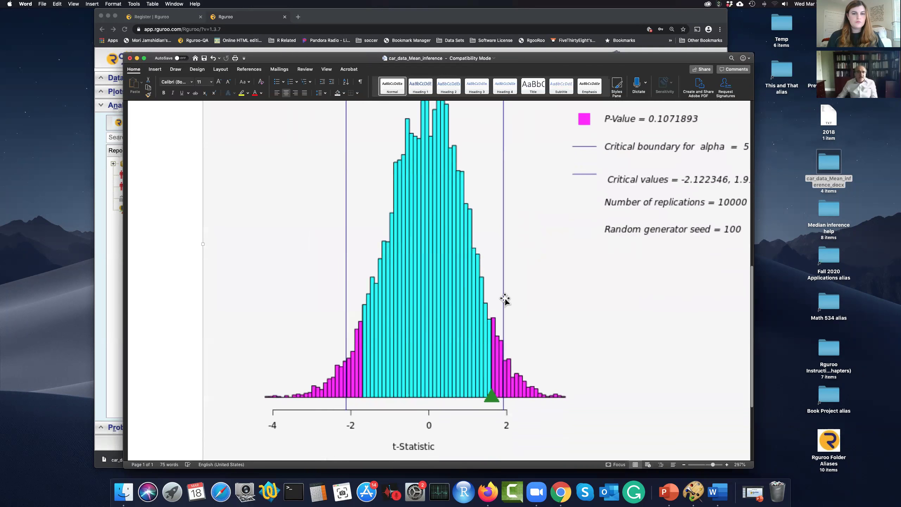
drag(203, 355, 537, 171)
scroll(536, 169, up, 3)
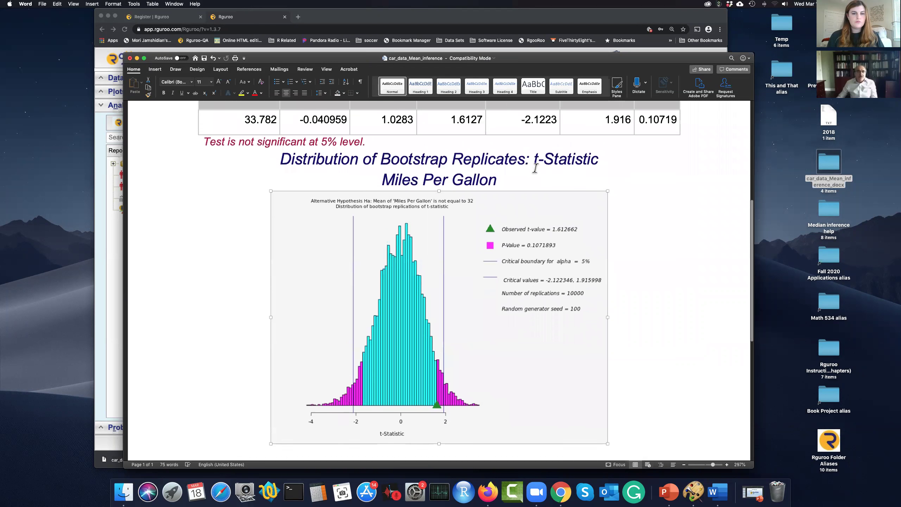
Step: Add a new line after the significance note and type 'ksdkjddsjad'
click(449, 175)
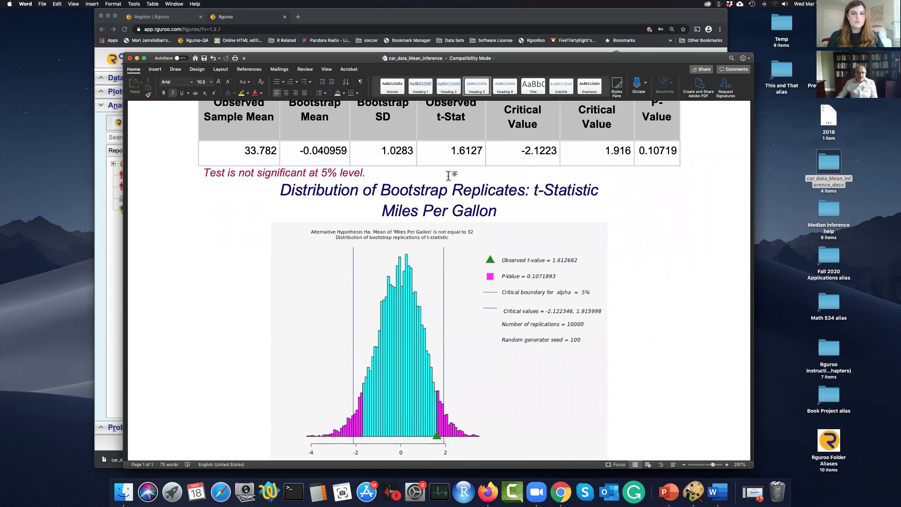
key(Return)
key(Return)
text(ksdkjddsjad)
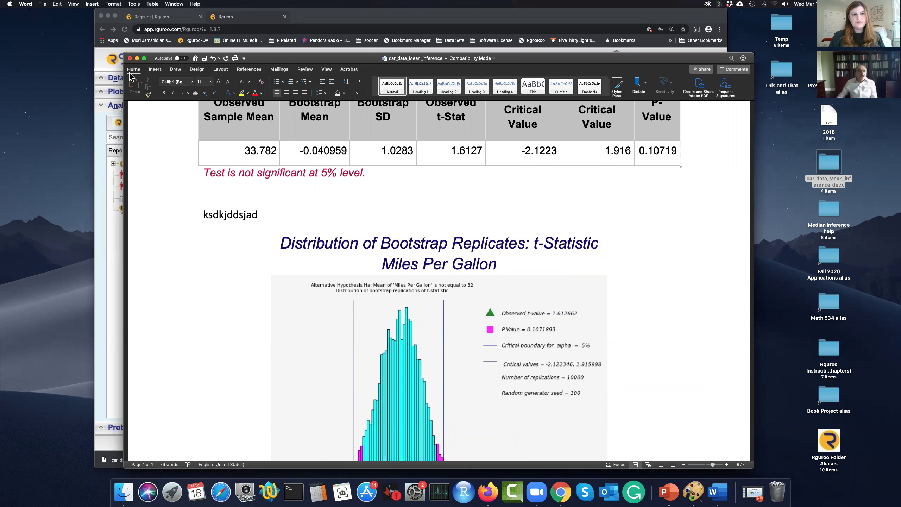
Step: Bring Rguroo to full screen and swap the Analytics reports for the Probability-Simulation reports
click(137, 58)
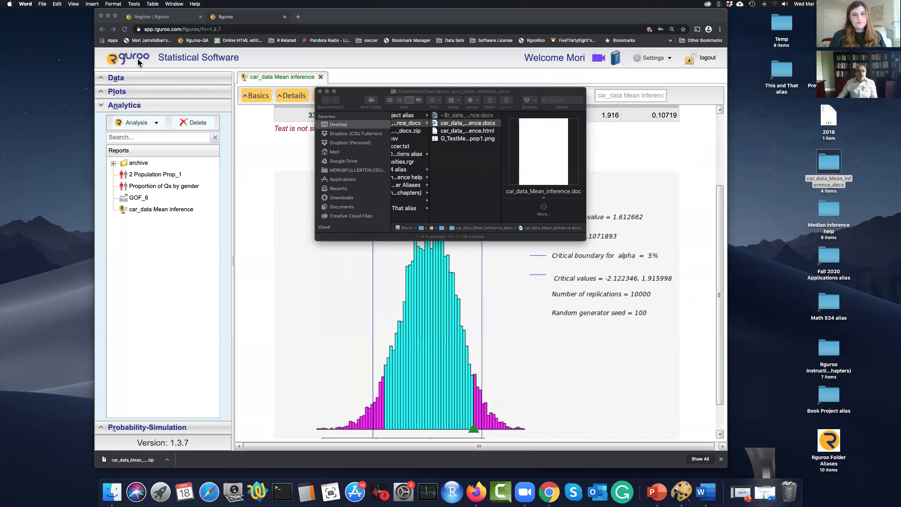
click(305, 96)
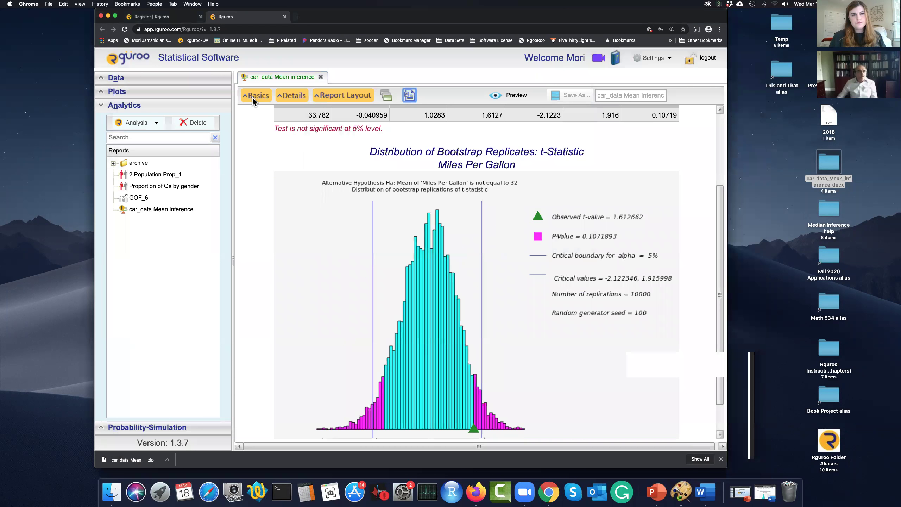
click(115, 17)
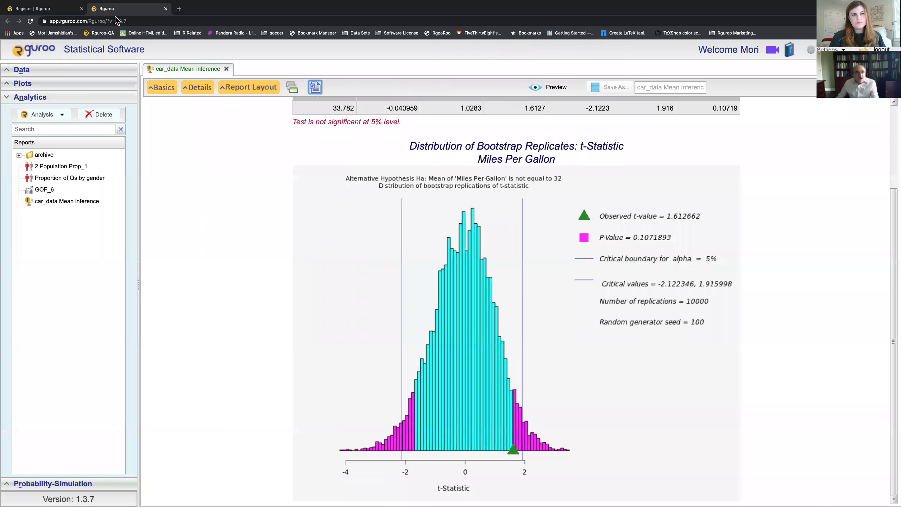
click(65, 104)
click(65, 114)
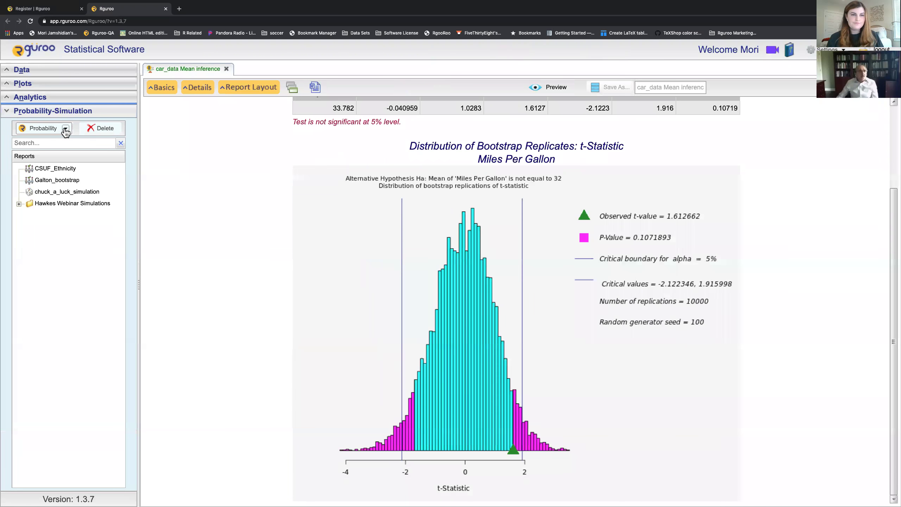
Step: Close the car_data Mean inference report and start a new Multiple Distribution Generator
click(65, 129)
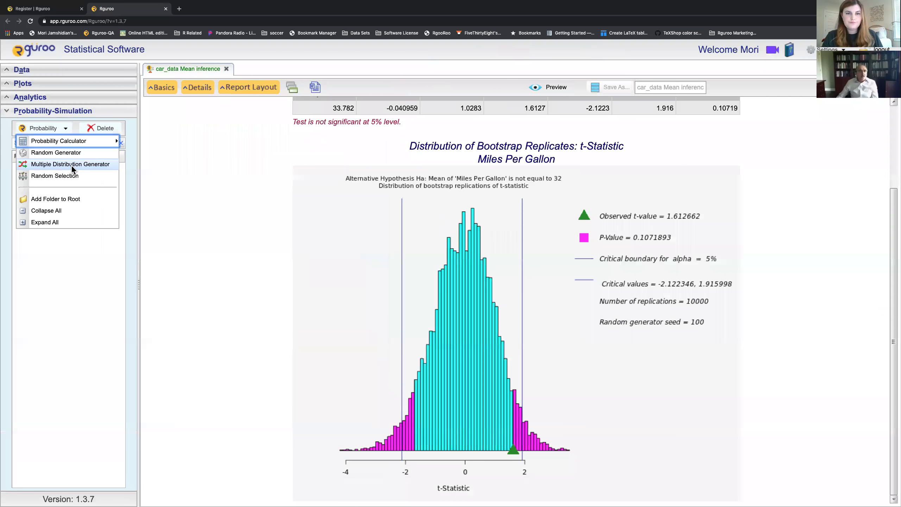
click(226, 68)
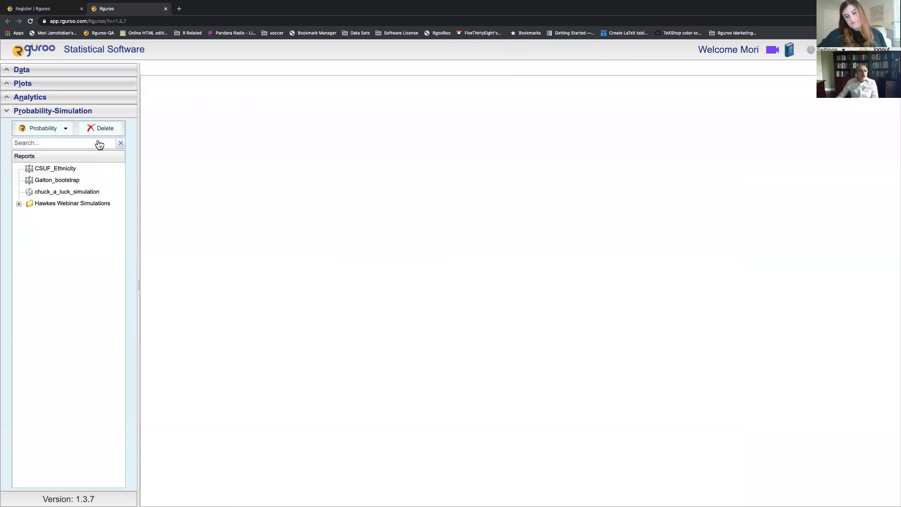
click(67, 131)
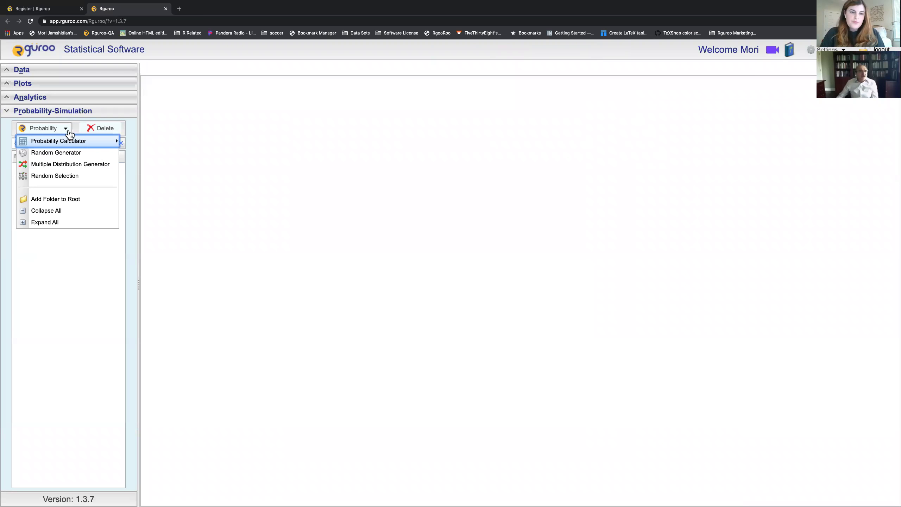
click(57, 164)
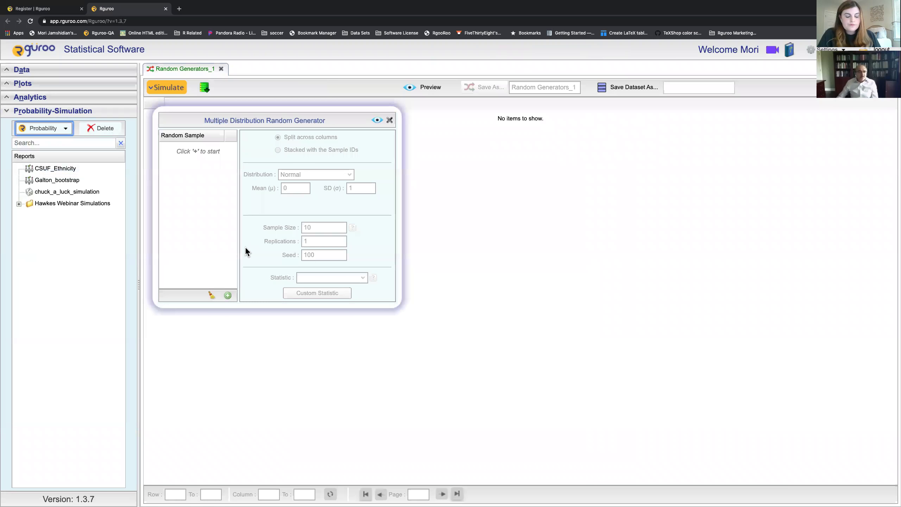
Step: Add a sample 'uniform' with a Uniform distribution, Max 10, sample size 25, and preview it
click(228, 296)
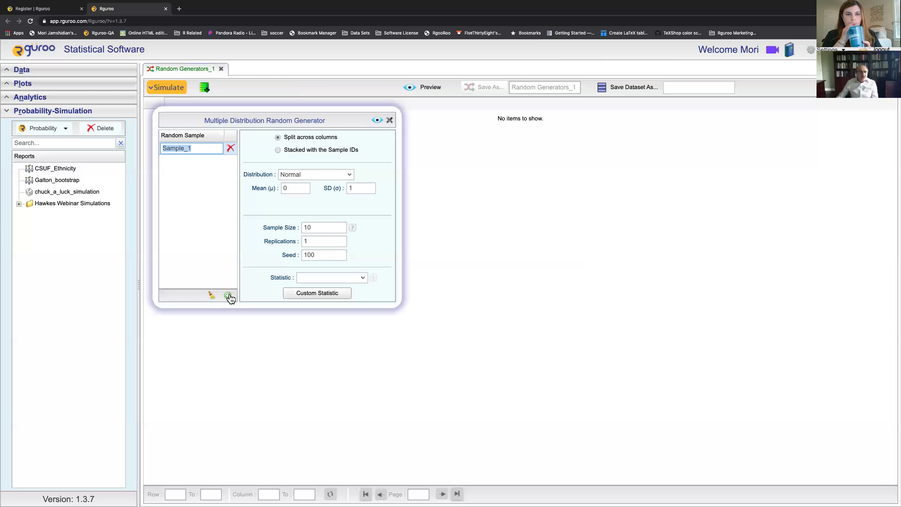
text(uniform)
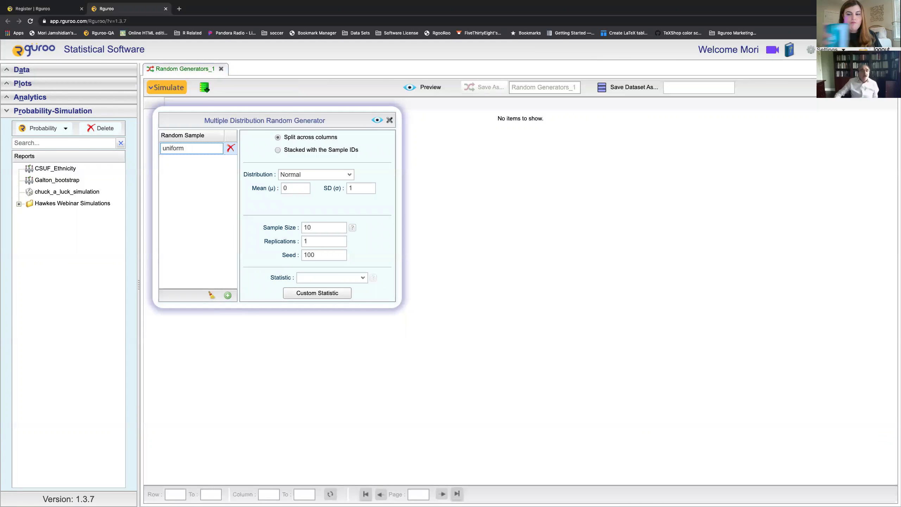
click(349, 174)
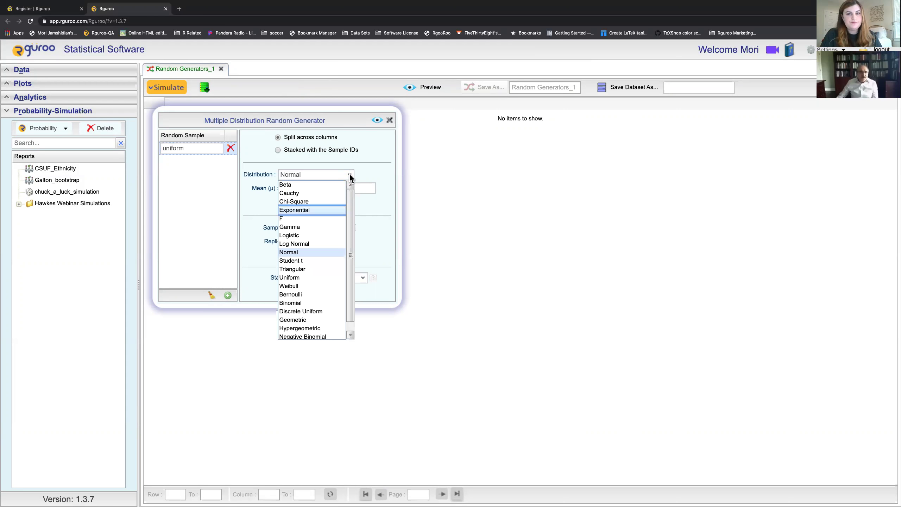
click(288, 277)
click(367, 188)
text(0)
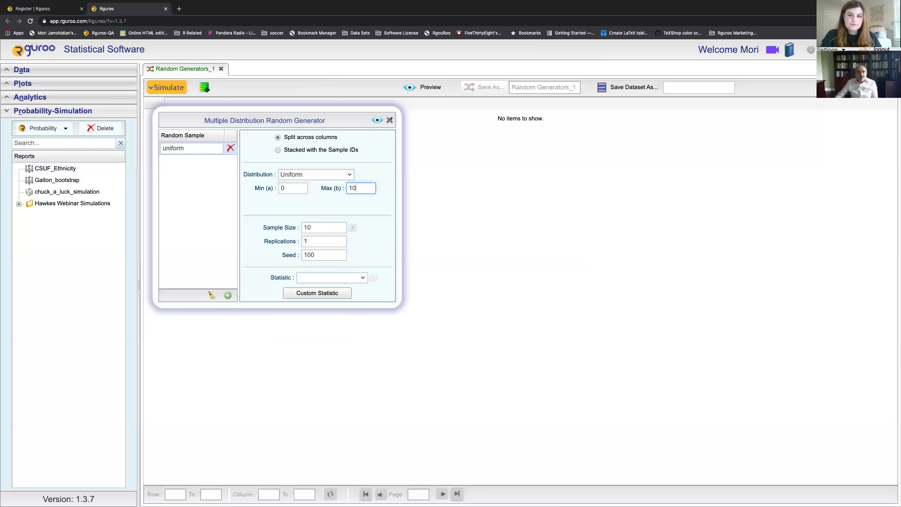
double_click(319, 229)
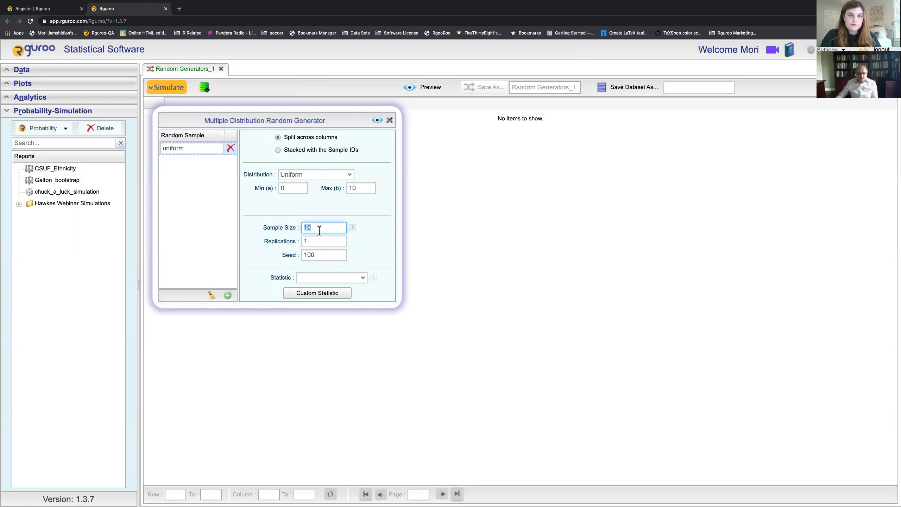
text(25)
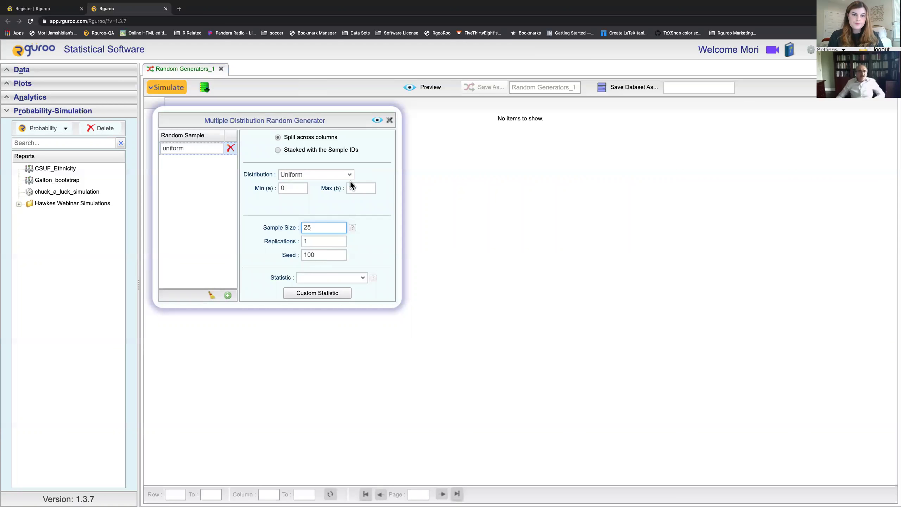
click(376, 121)
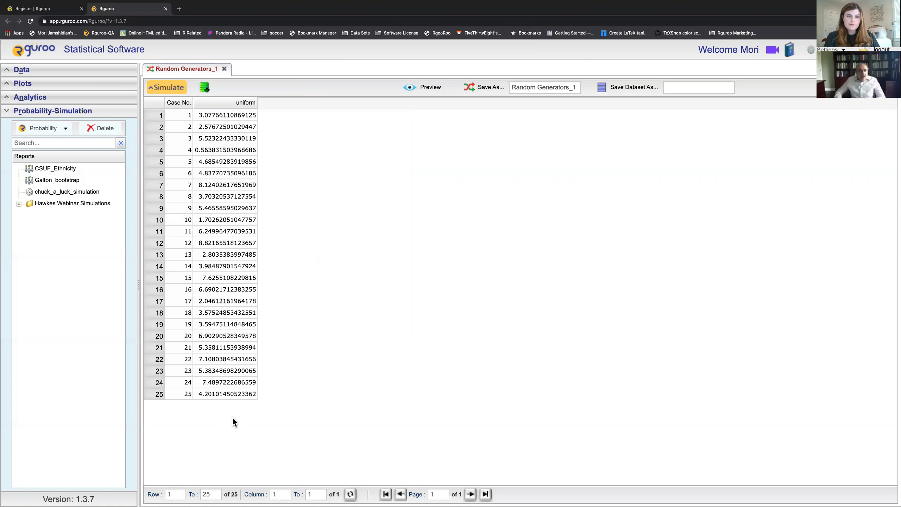
Step: Set Replications to 3 and preview, giving columns uniform_1 to uniform_3
click(171, 93)
double_click(317, 241)
text(3)
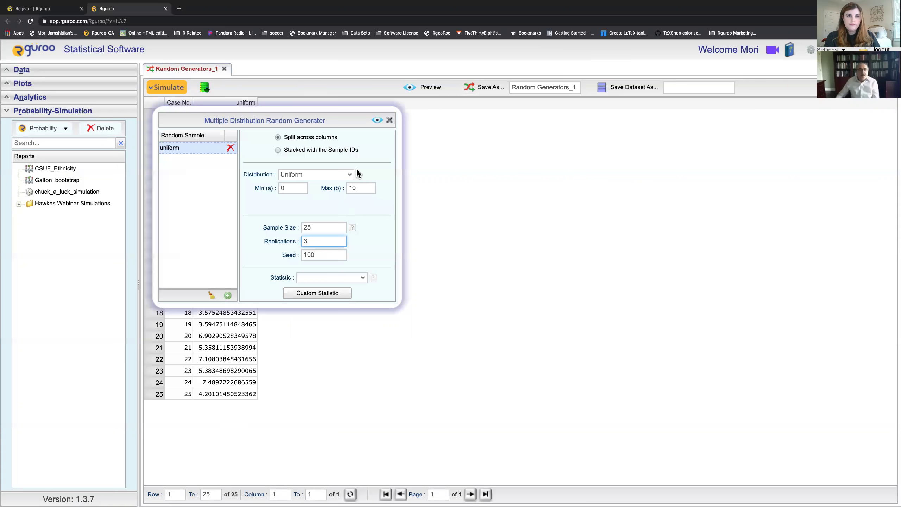
click(377, 120)
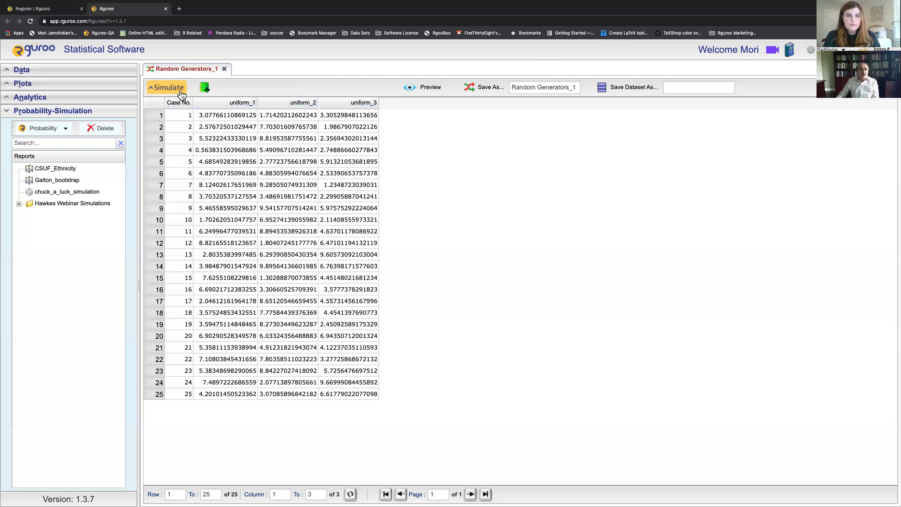
click(179, 89)
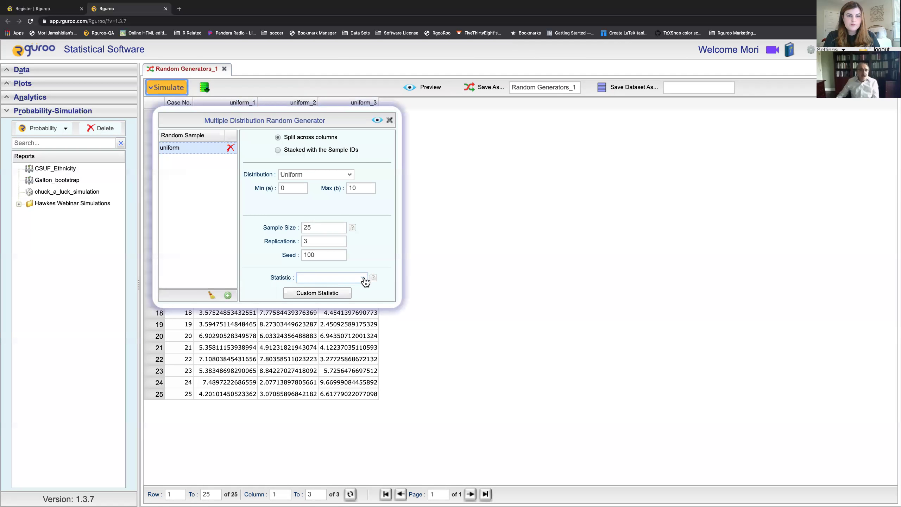
Step: Select Maximum and Mean as summary statistics and preview the uniform_Maximum and uniform_Mean columns
click(364, 277)
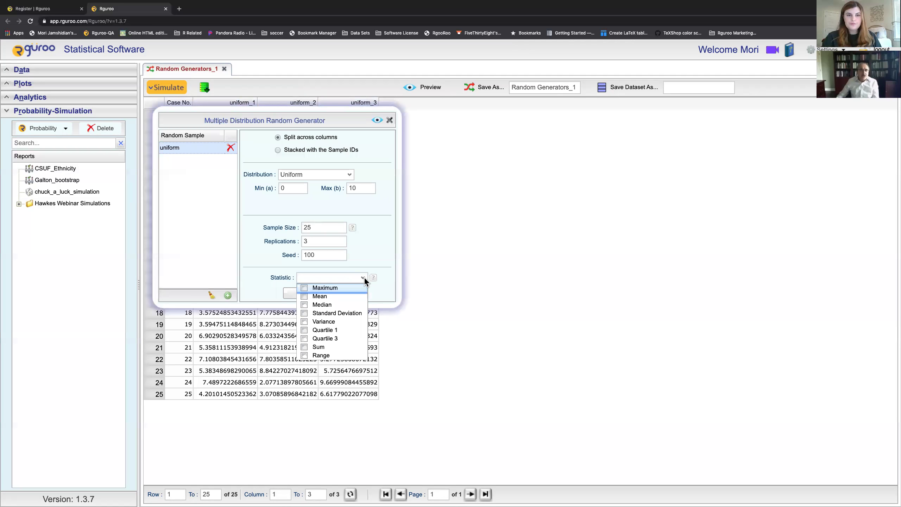
click(304, 288)
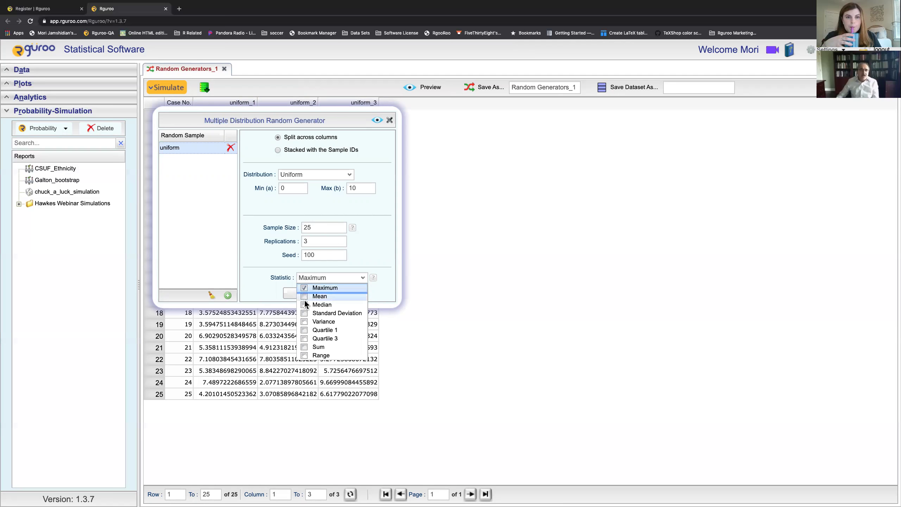
click(304, 295)
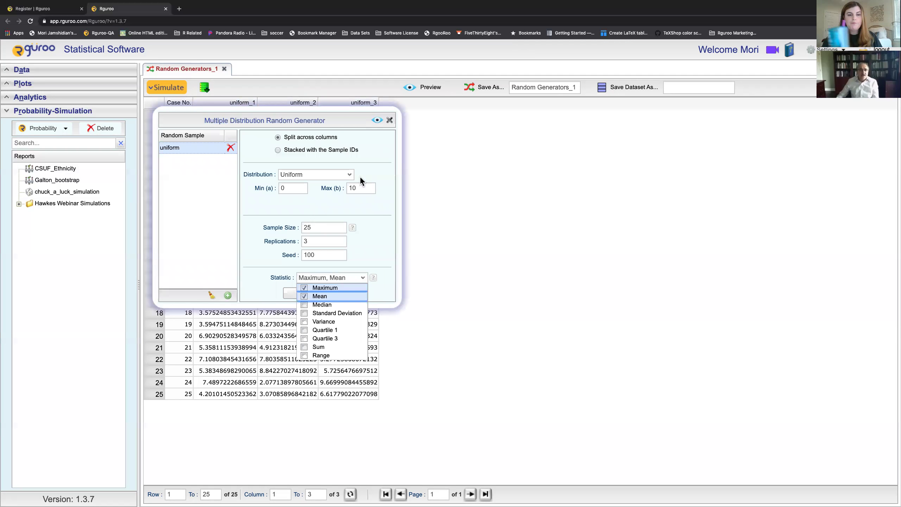
click(375, 121)
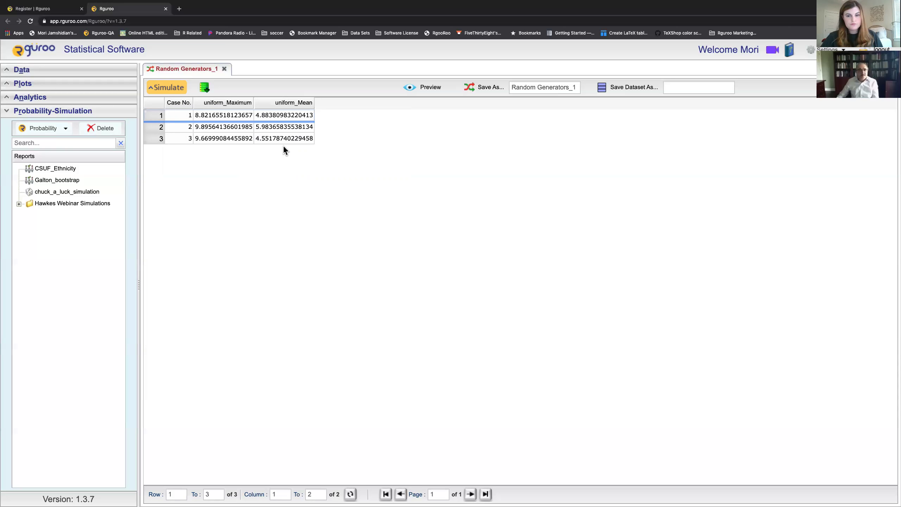
click(169, 89)
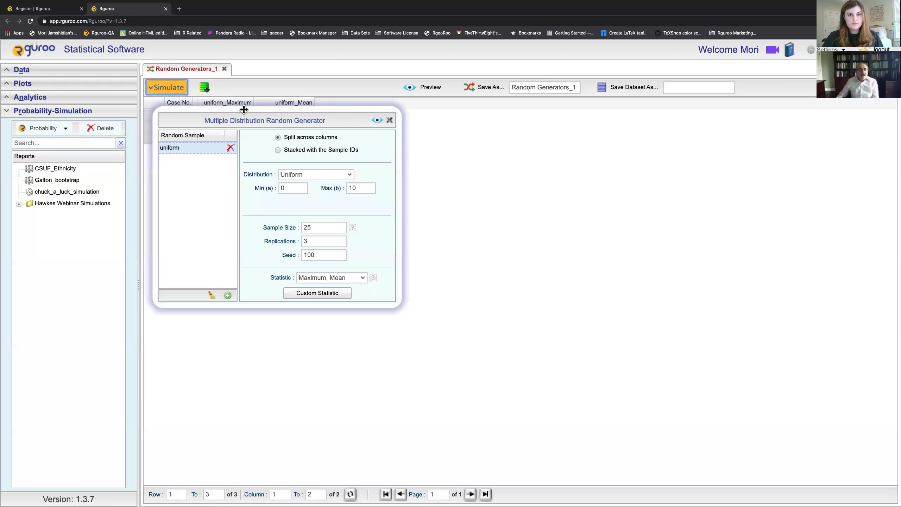
Step: Create a new custom statistic named mid_range
click(309, 296)
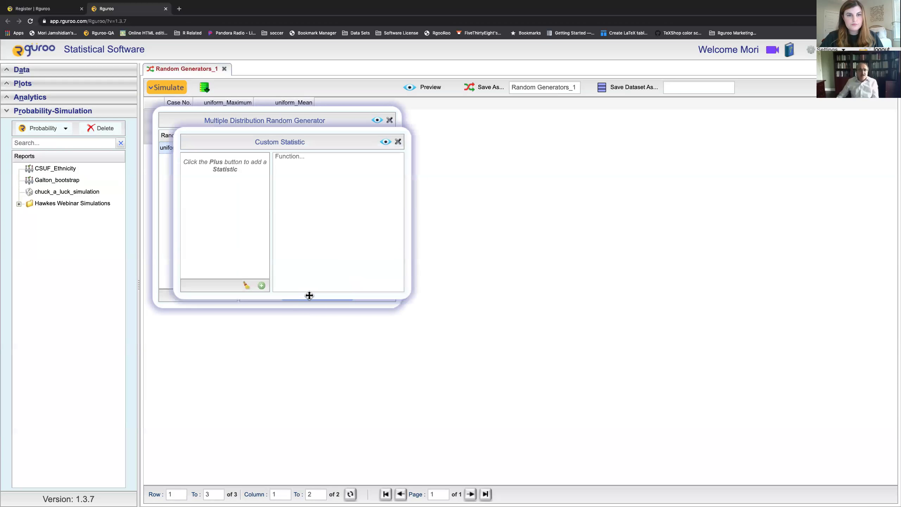
drag(298, 129, 549, 127)
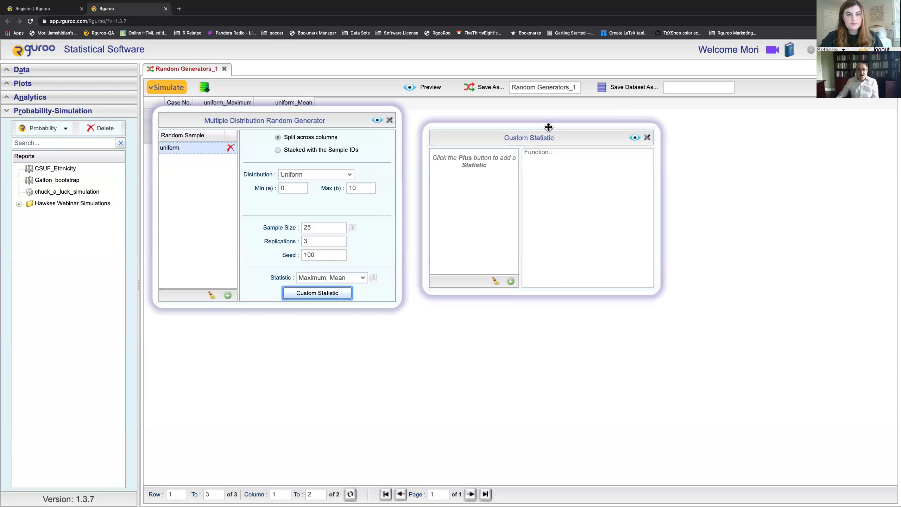
click(510, 281)
text(m)
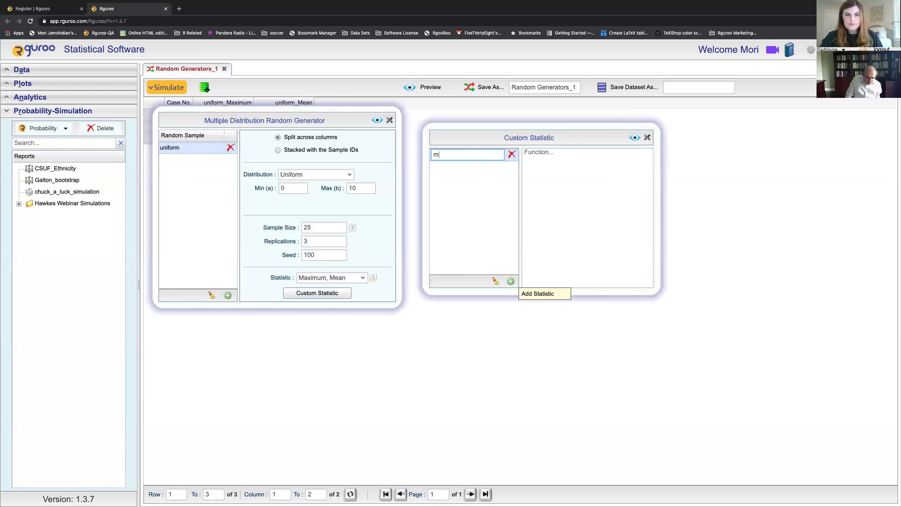
text(id_range)
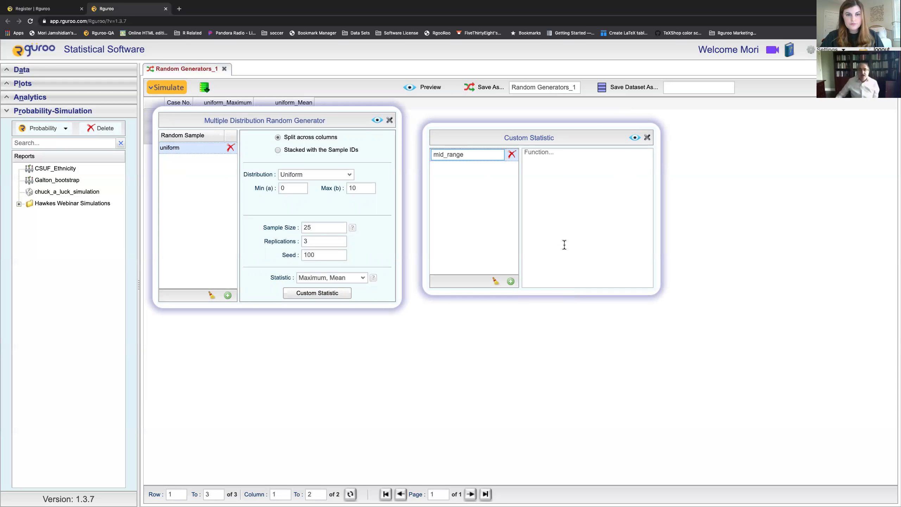
click(560, 163)
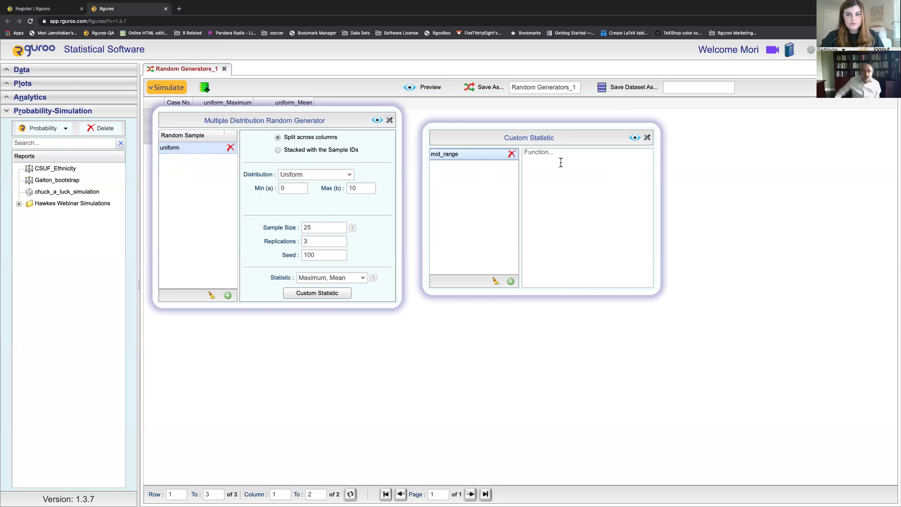
Step: Give mid_range the formula (min(x) + max(x))/2 and preview the uniform_mid_range column
click(561, 163)
text(min(x0)
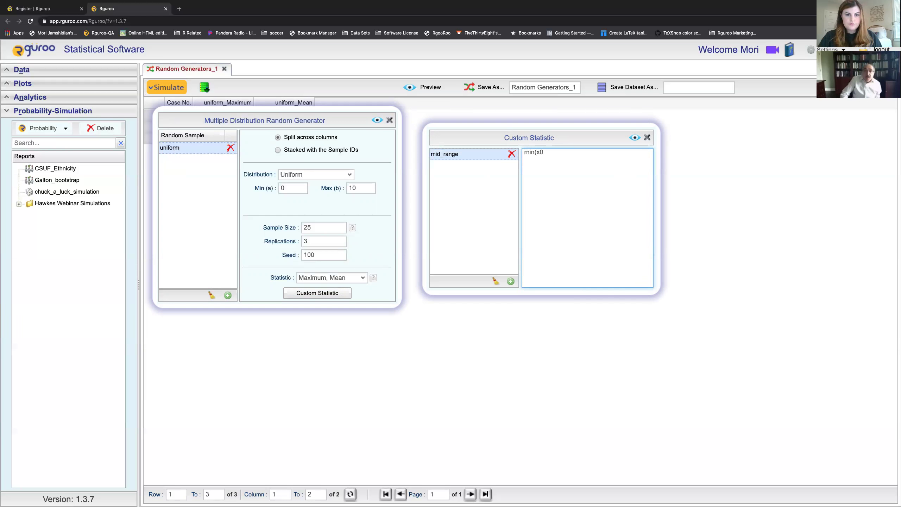
text( + max(x)
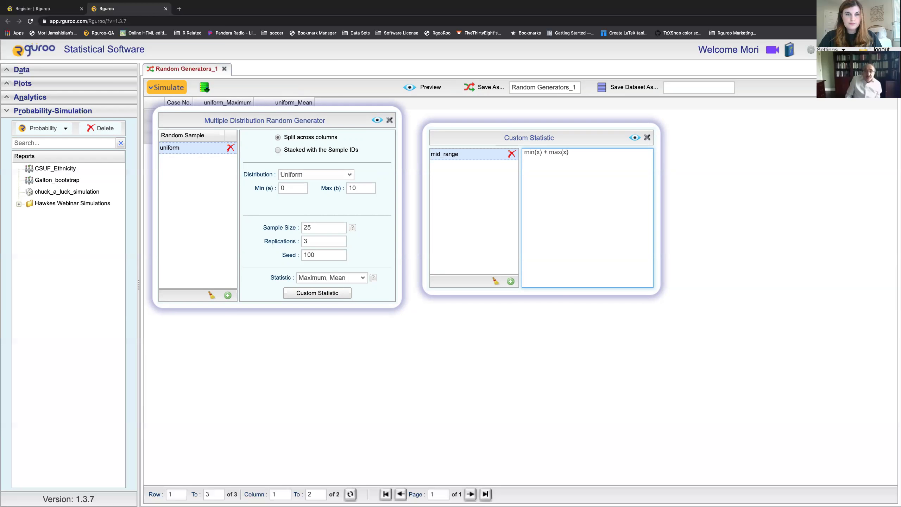
click(535, 152)
text(()
click(578, 153)
text()/2)
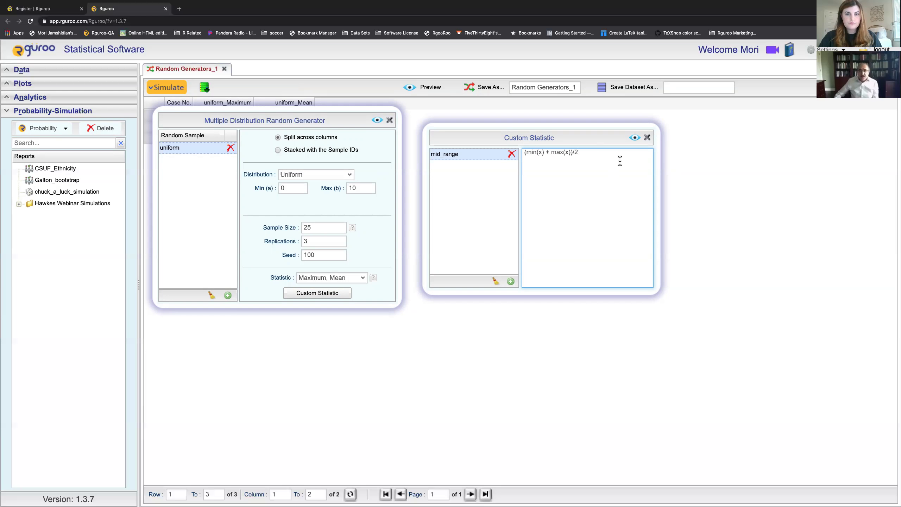
click(634, 139)
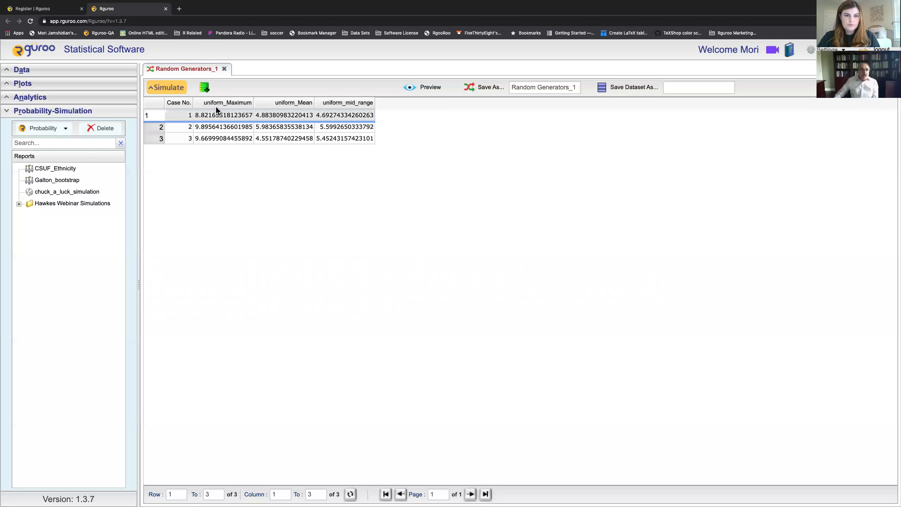
click(177, 93)
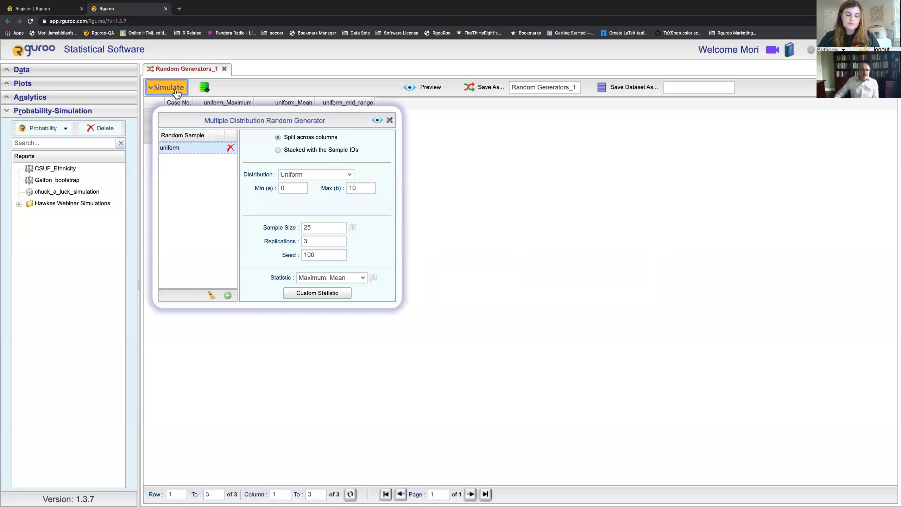
Step: Stack the output with sample IDs, giving 9 rows of uniform_Maximum, uniform_Mean and uniform_mid_range
click(277, 150)
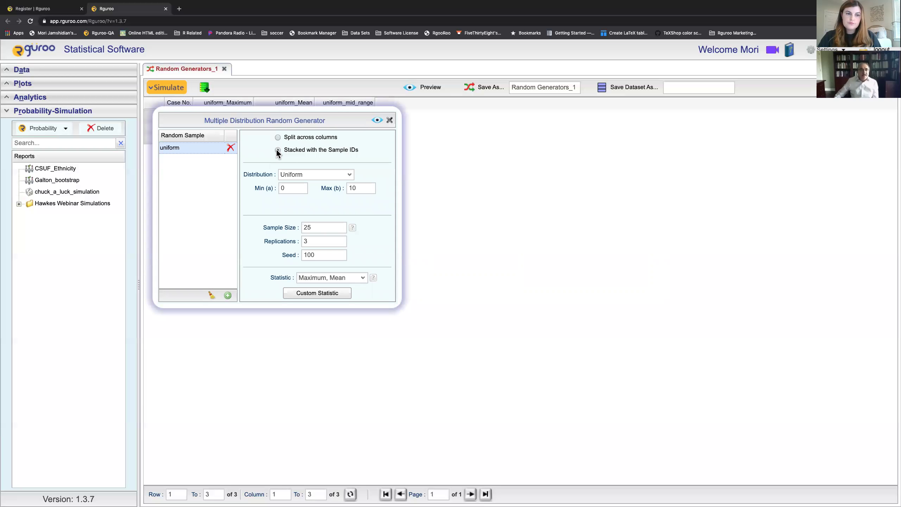
click(377, 120)
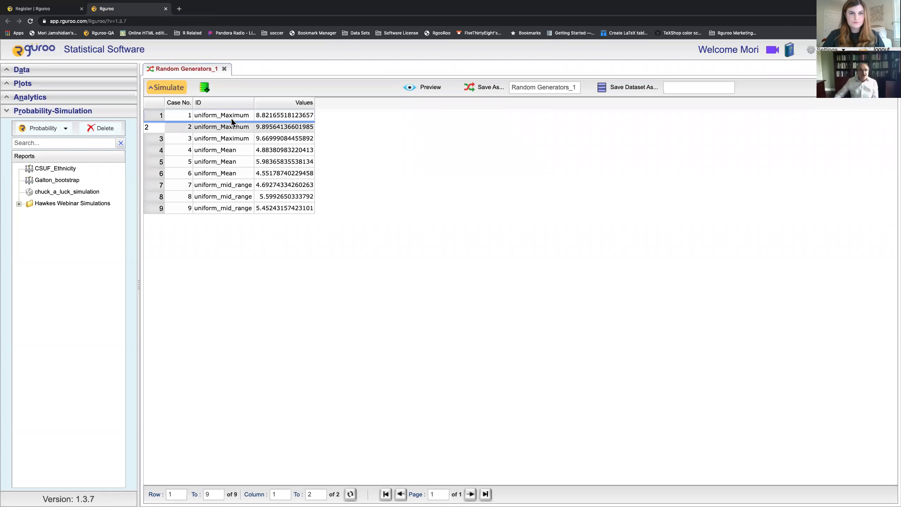
click(169, 87)
drag(300, 110, 537, 122)
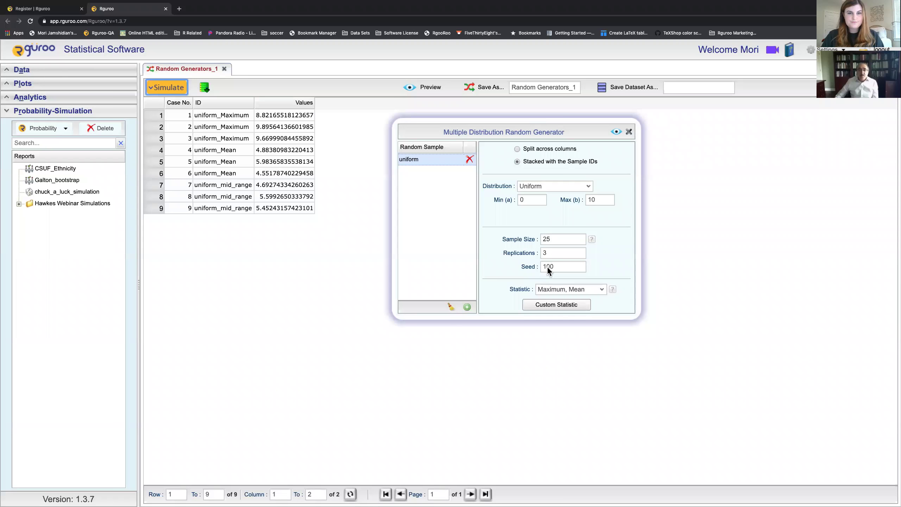
Step: Rerun the simulation with 10000 replications, producing 30000 stacked rows
double_click(556, 255)
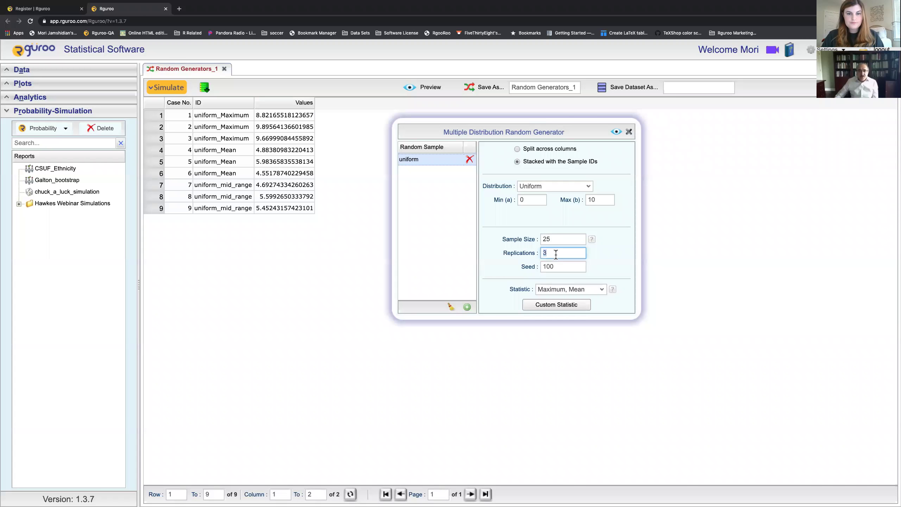
text(10000)
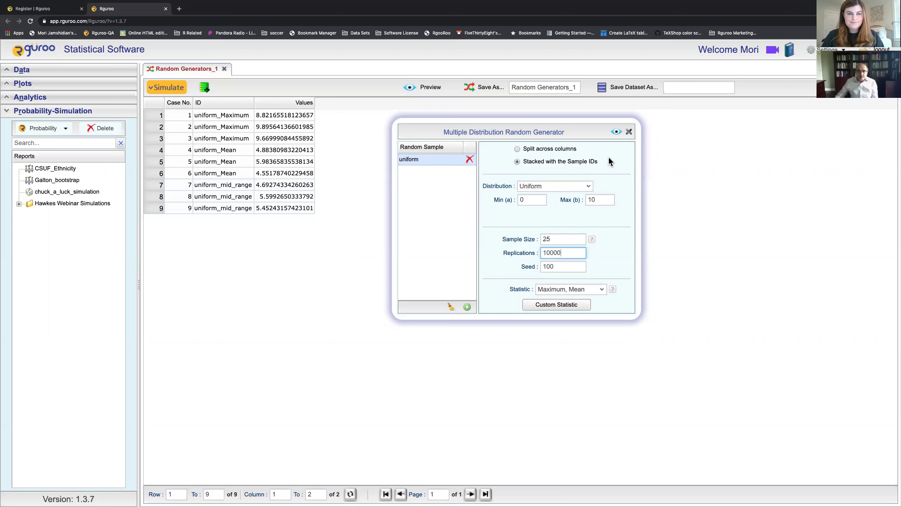
click(616, 132)
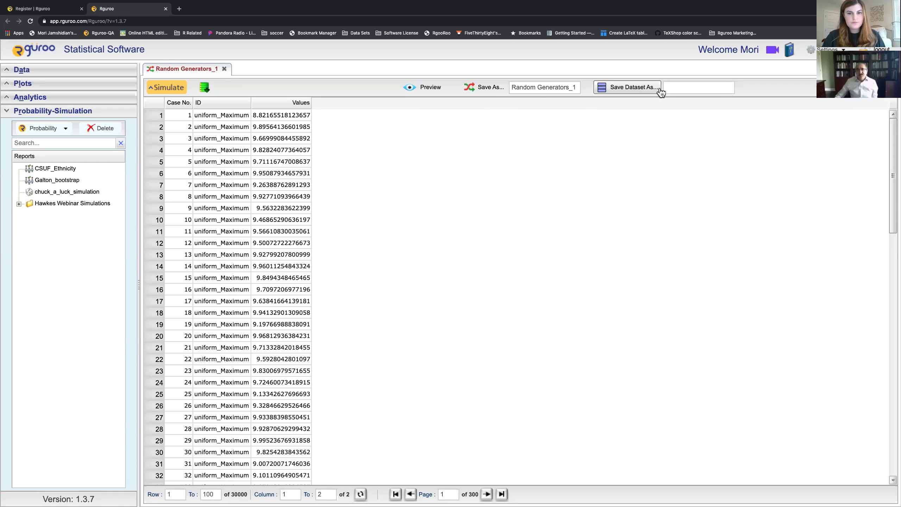
Step: Save the simulated values as a dataset named CLT25
click(683, 87)
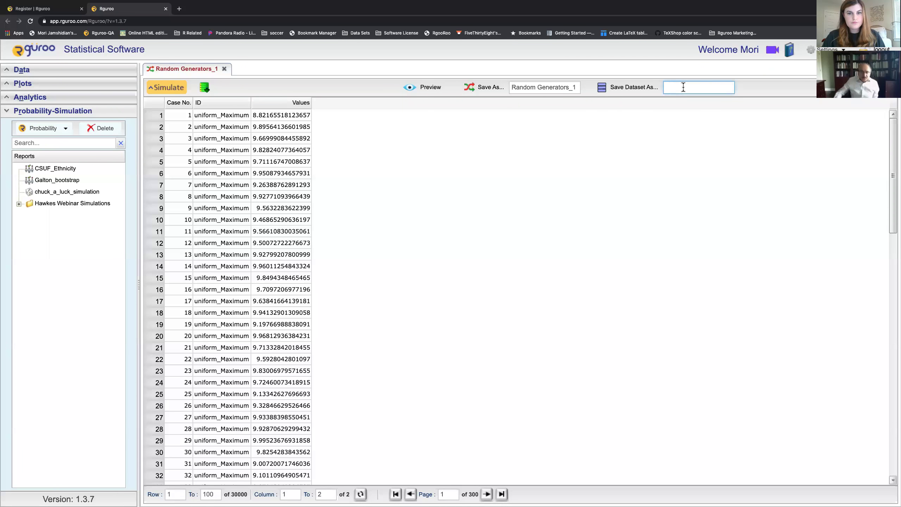
text(CLT25)
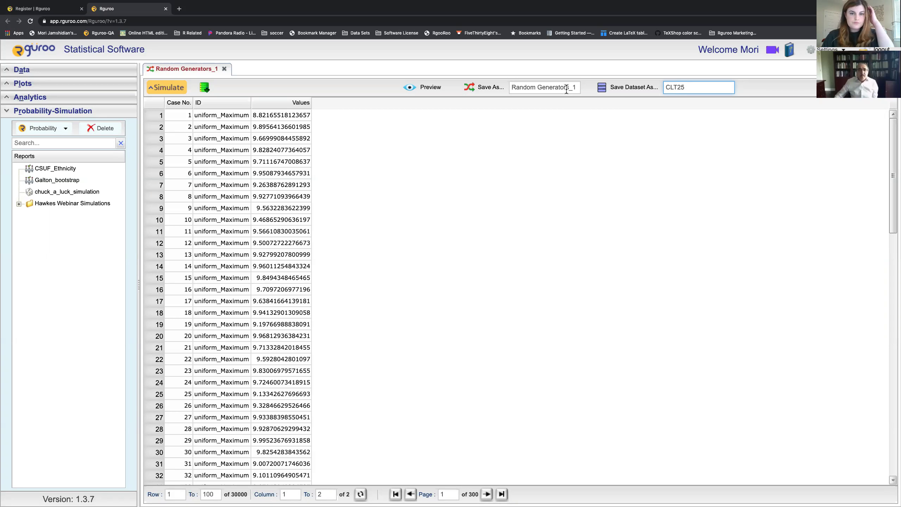
click(646, 91)
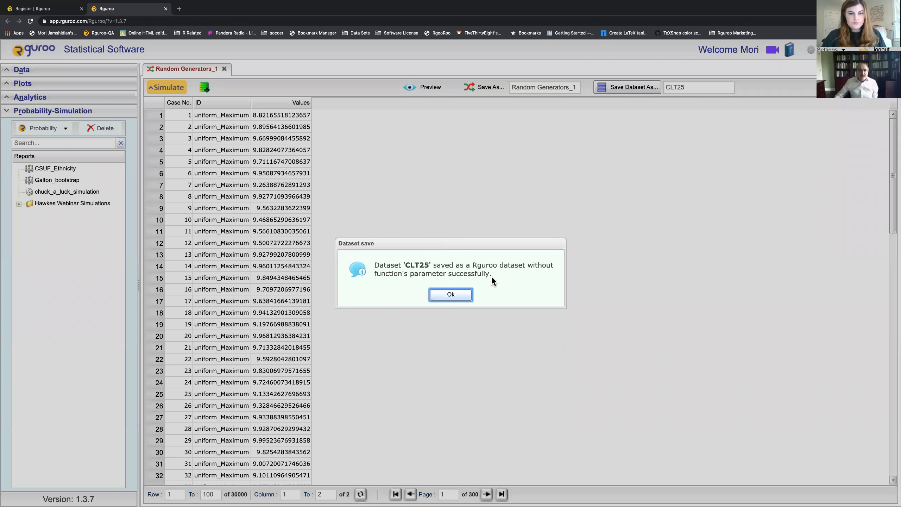
click(451, 295)
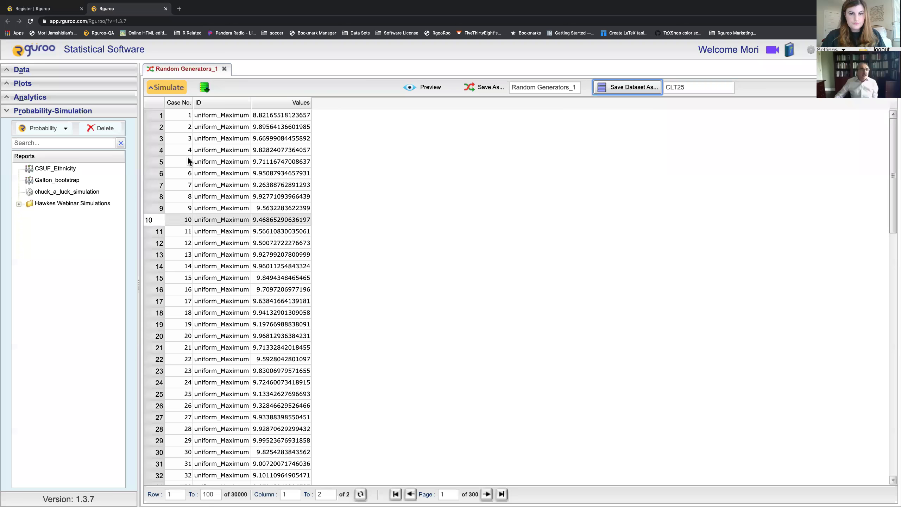
Step: Confirm CLT25 is listed under Data, then select the simulation's current name for renaming
click(88, 72)
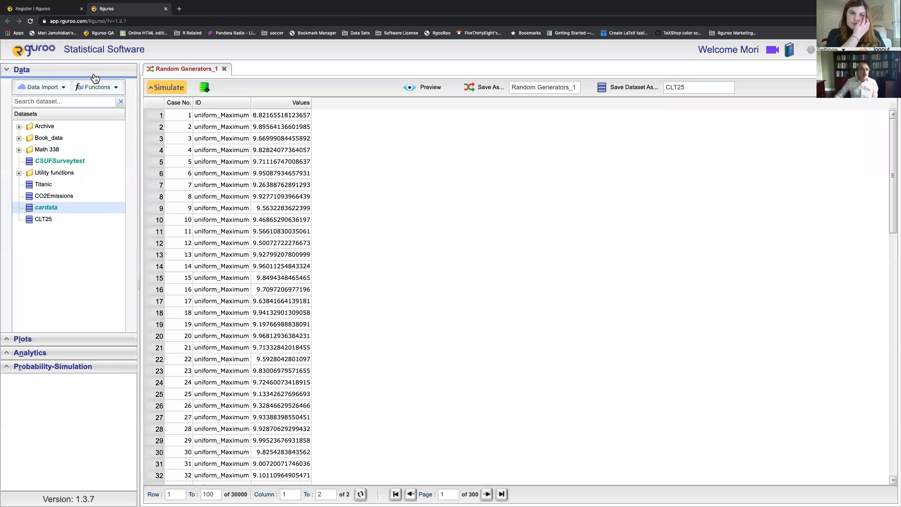
click(74, 71)
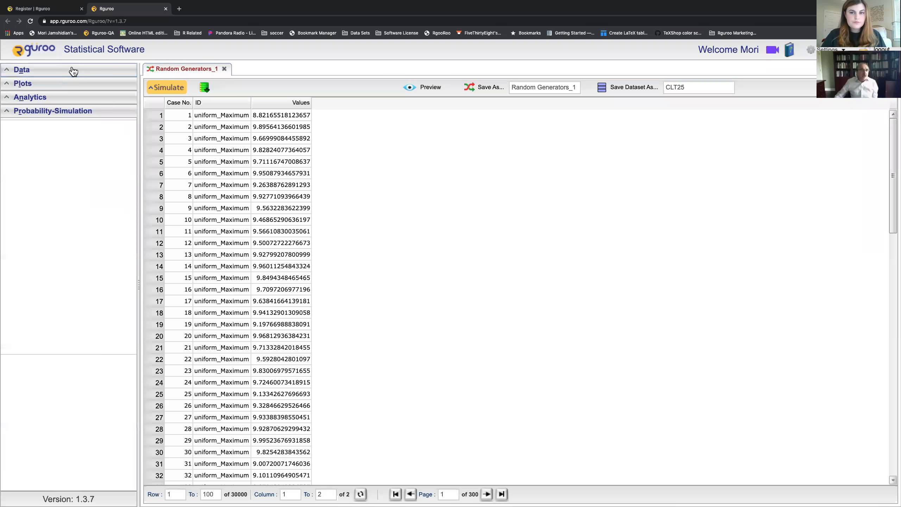
click(63, 112)
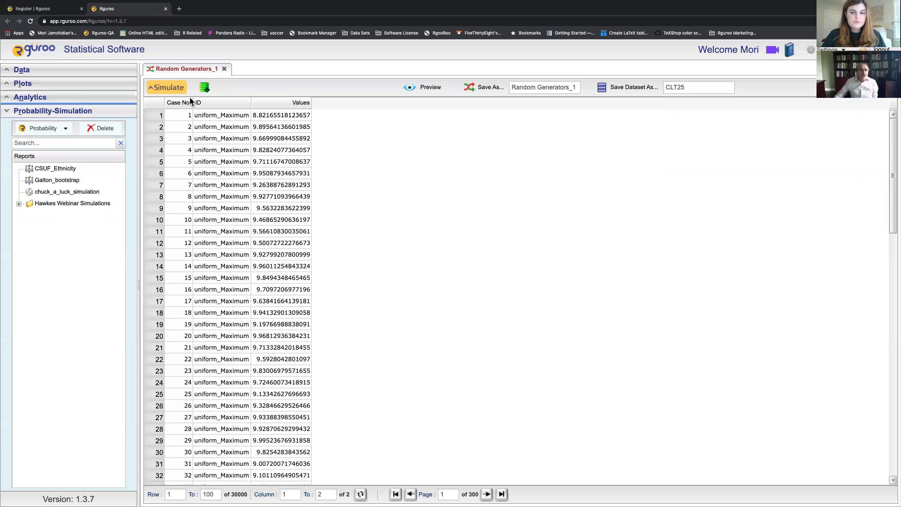
double_click(546, 88)
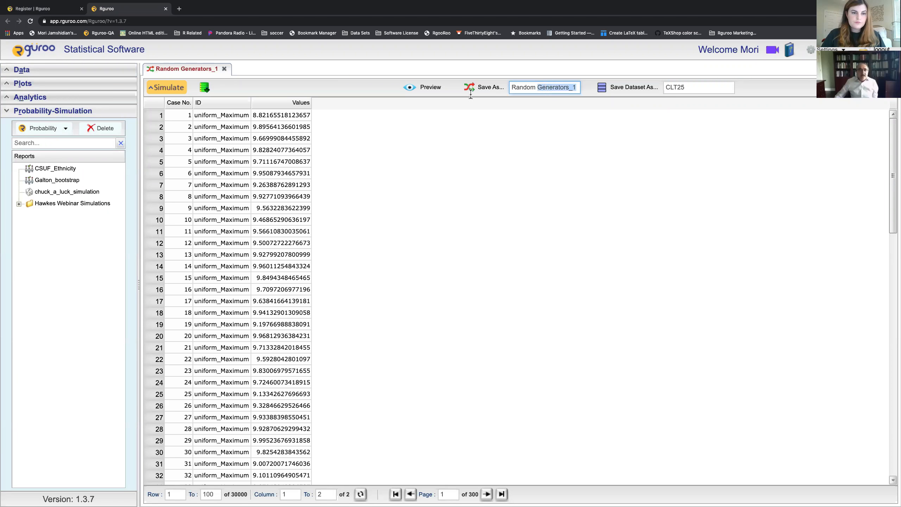
click(170, 93)
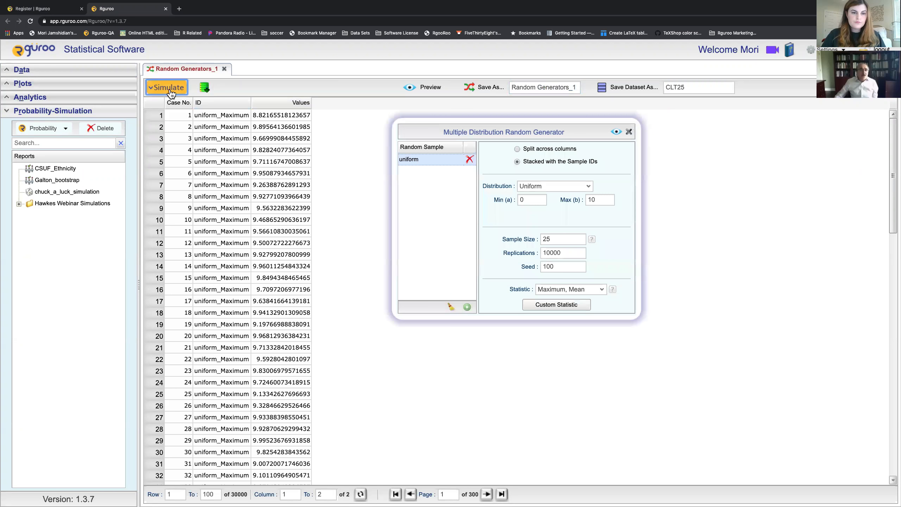
click(170, 92)
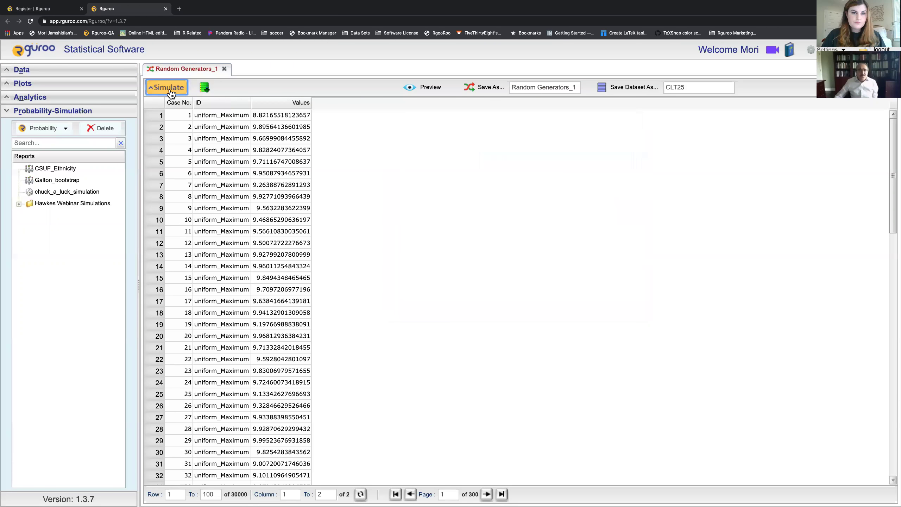
double_click(548, 87)
triple_click(547, 87)
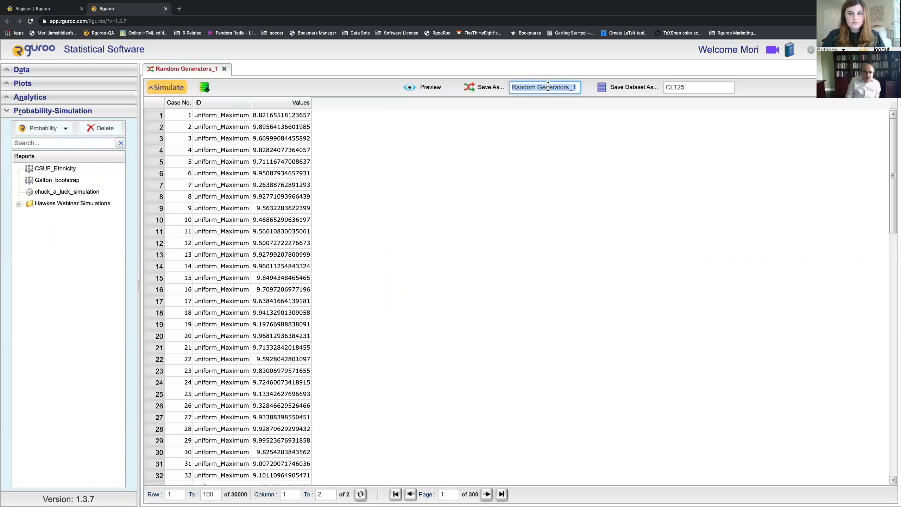
Step: Save the simulation as report CLT25 and reopen it from the Probability-Simulation reports
text(C)
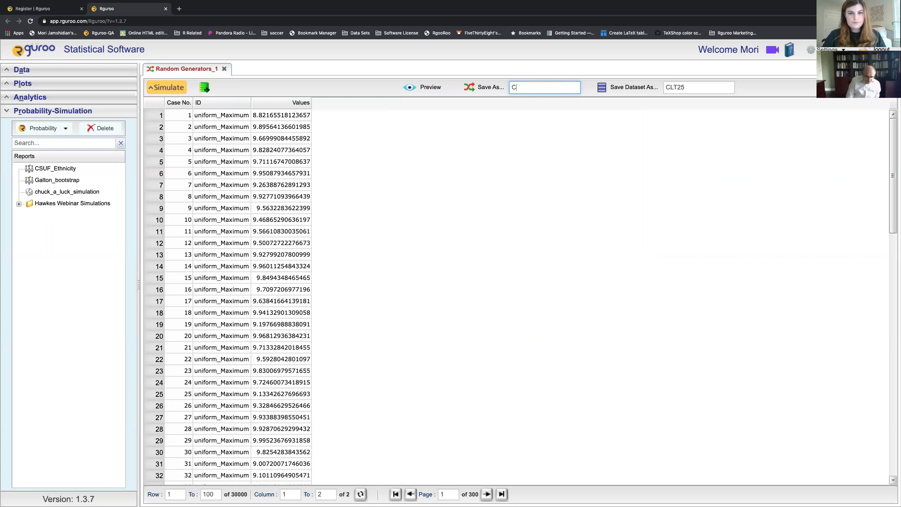
text(LT25)
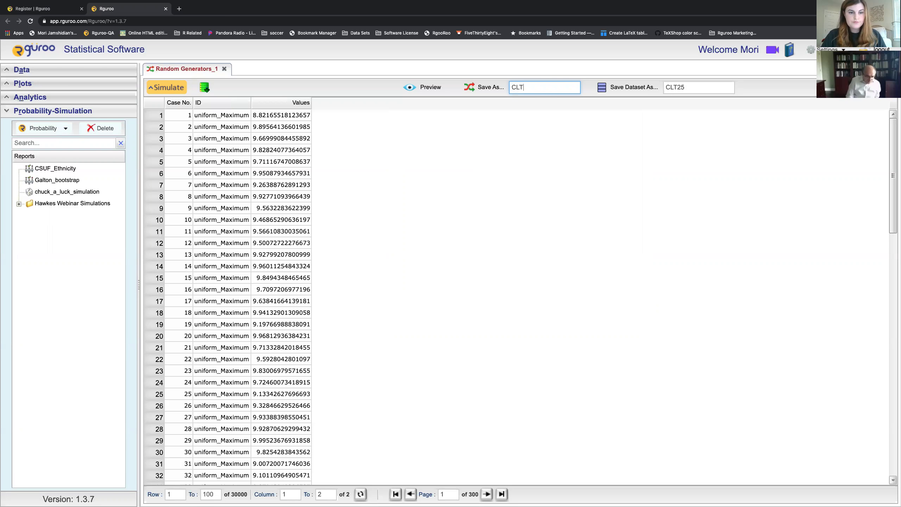
click(489, 89)
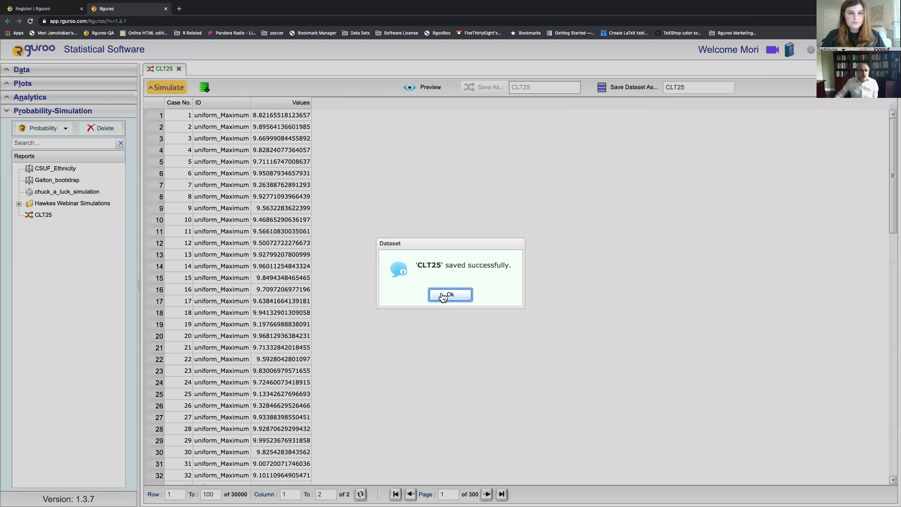
click(448, 295)
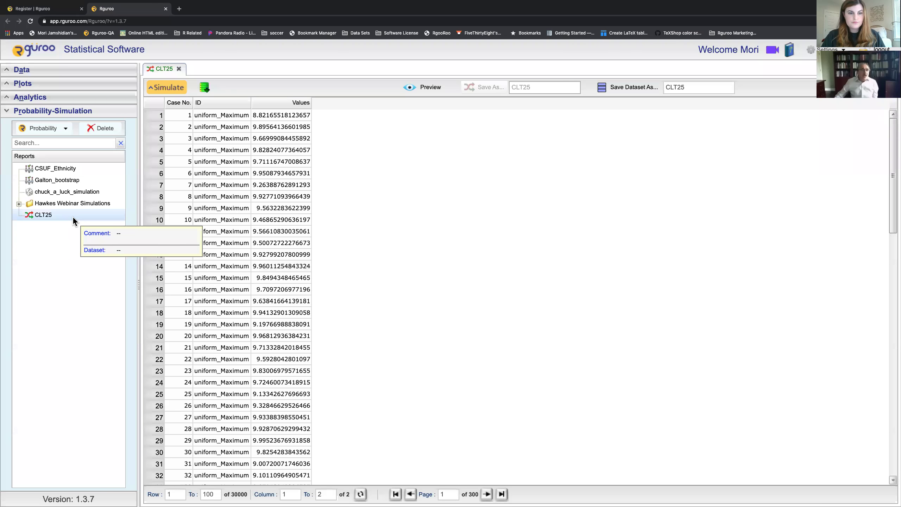
click(179, 68)
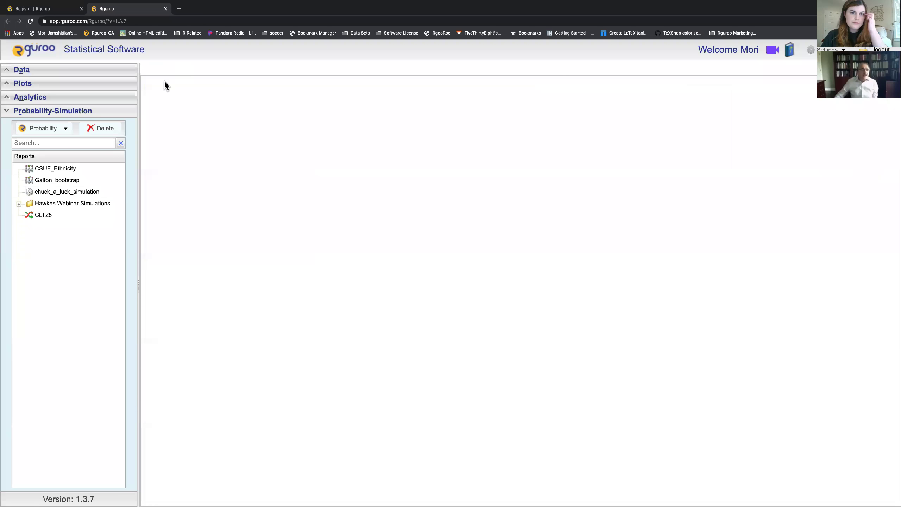
double_click(42, 216)
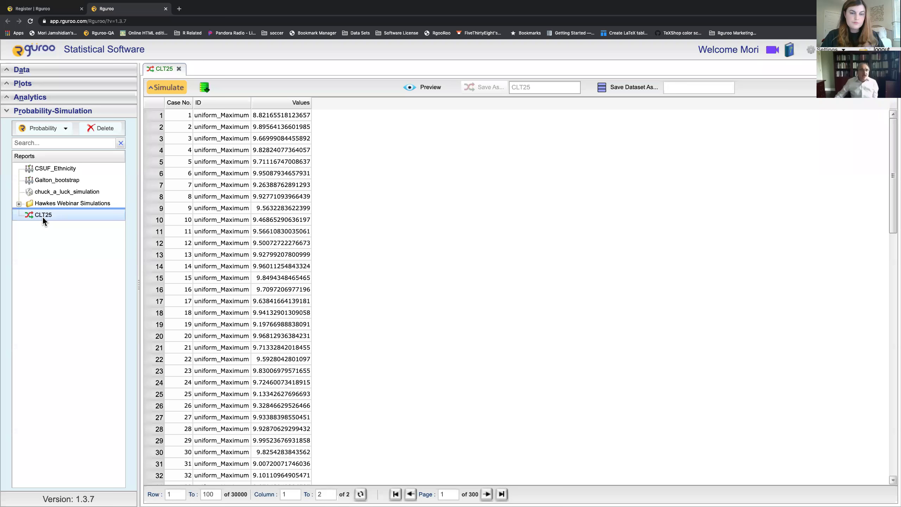
click(183, 89)
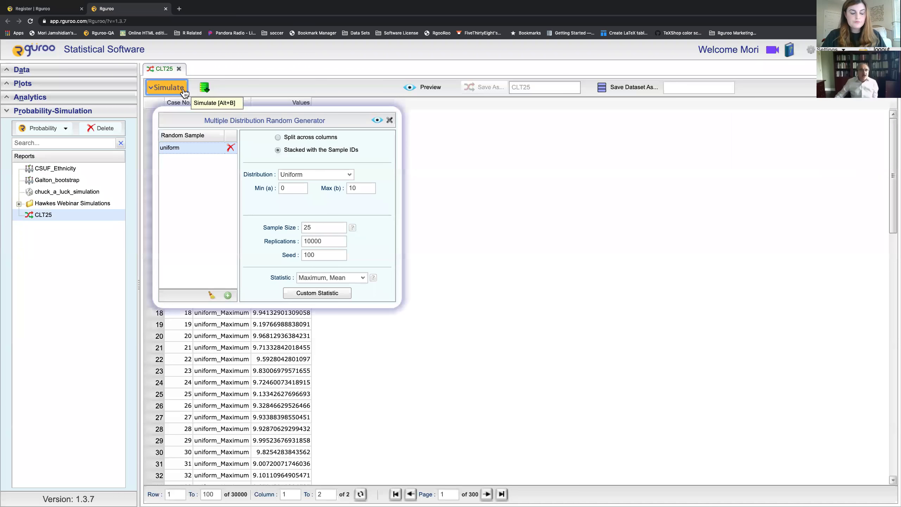
click(390, 121)
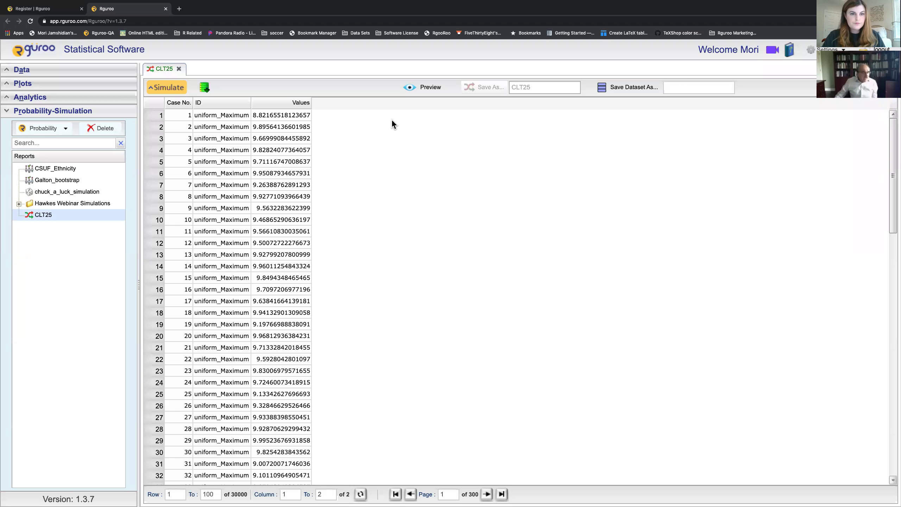
Step: Create a new histogram of CLT25 Values grouped by ID and preview the three panels
click(88, 112)
click(81, 86)
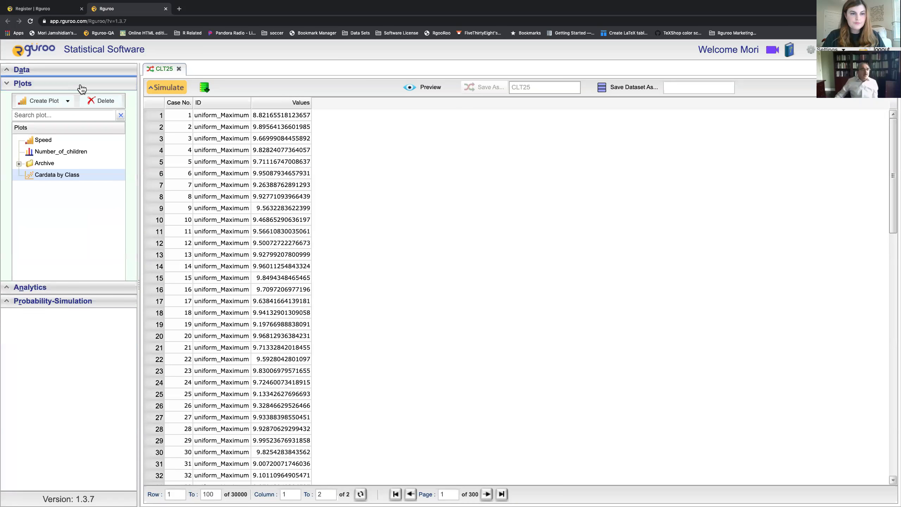
click(68, 101)
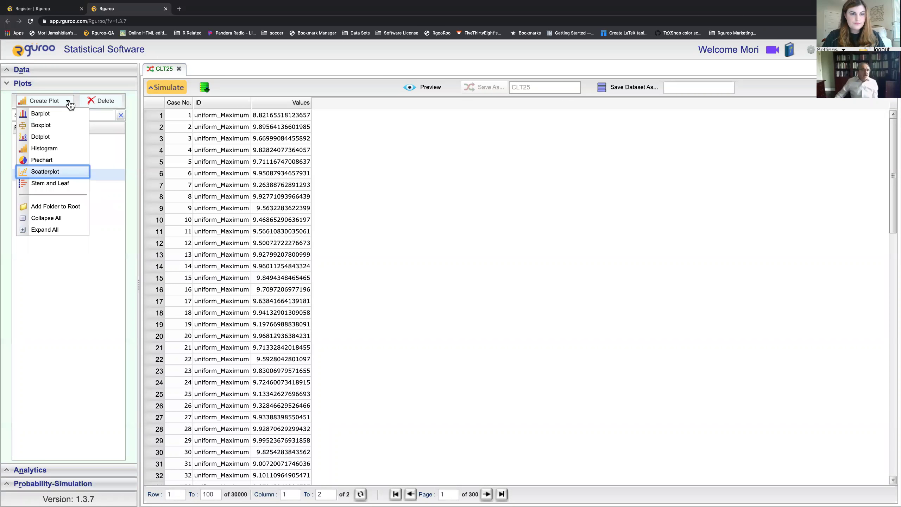
click(56, 145)
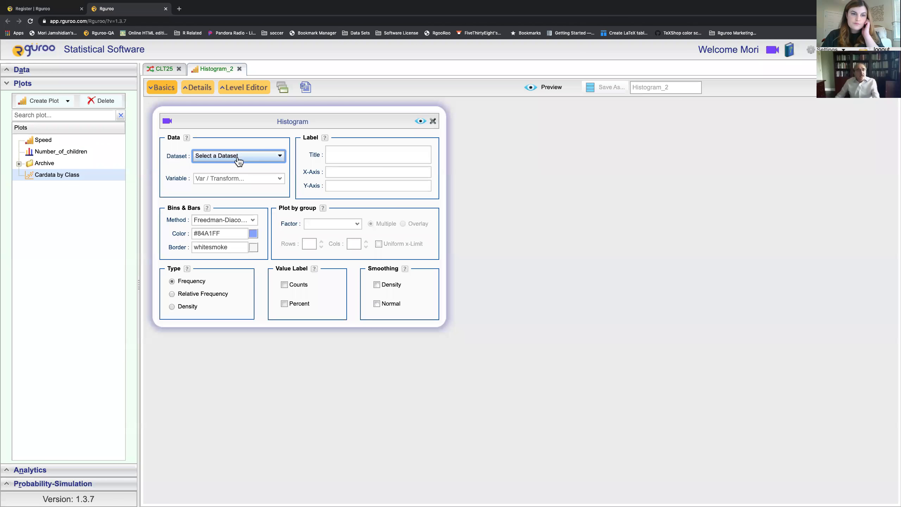
click(278, 160)
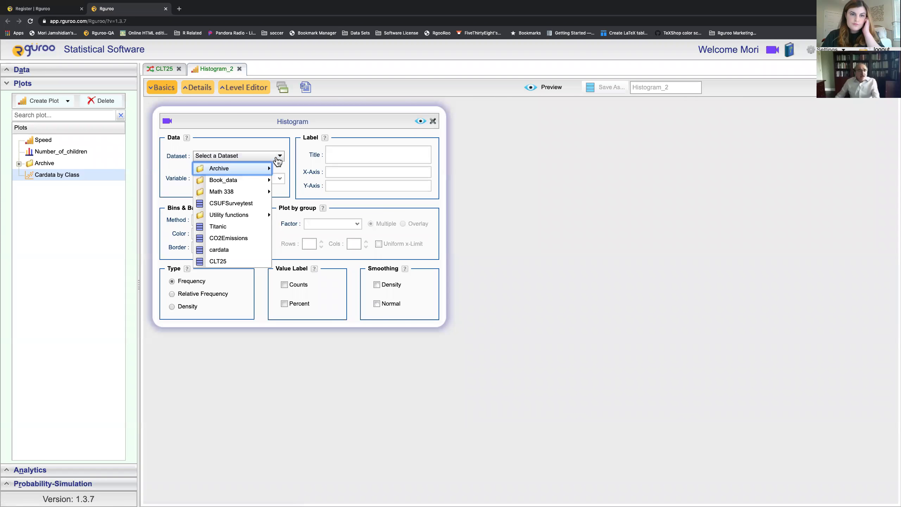
click(217, 261)
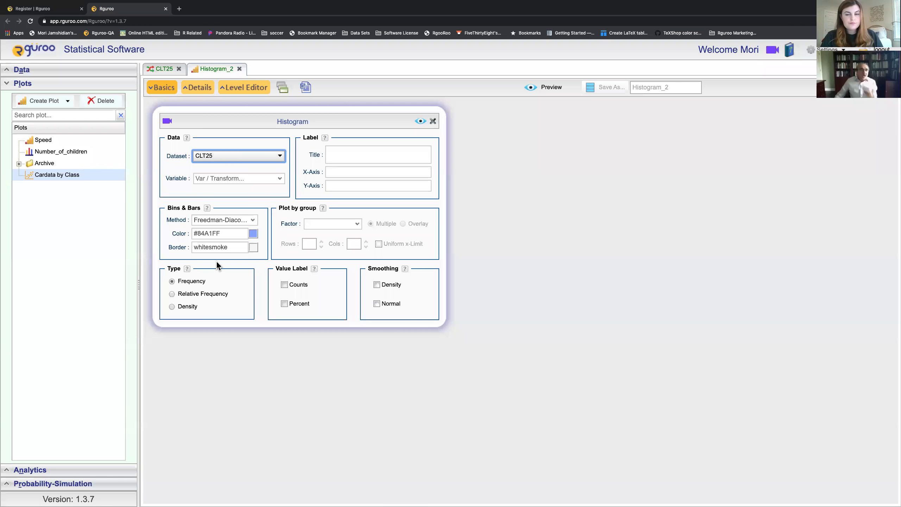
click(280, 181)
click(264, 189)
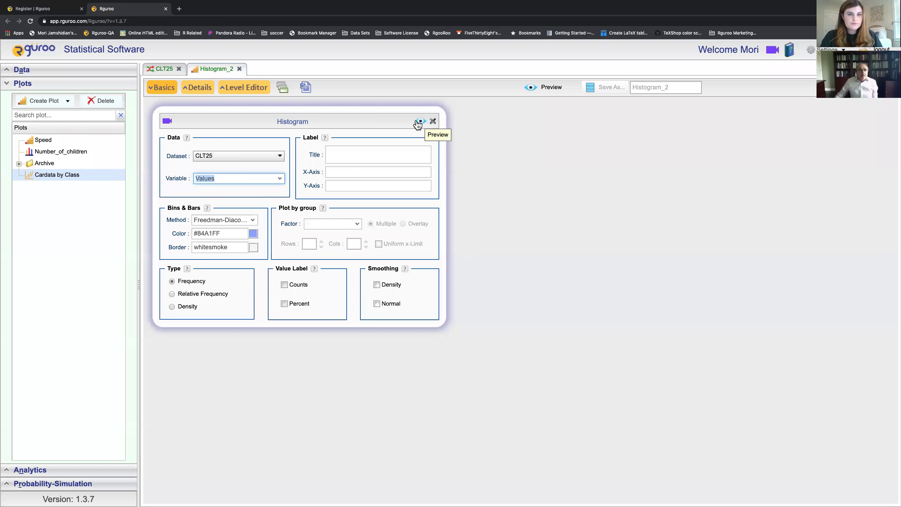
click(354, 223)
click(340, 234)
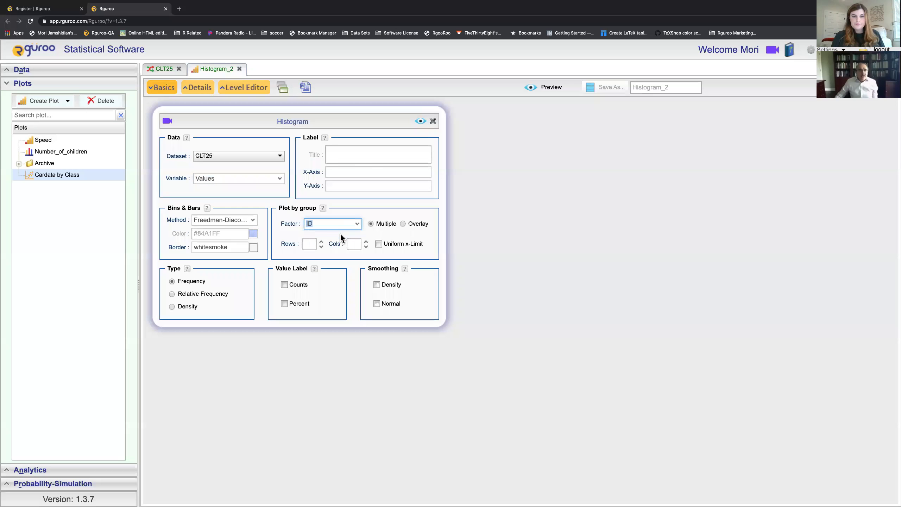
click(420, 122)
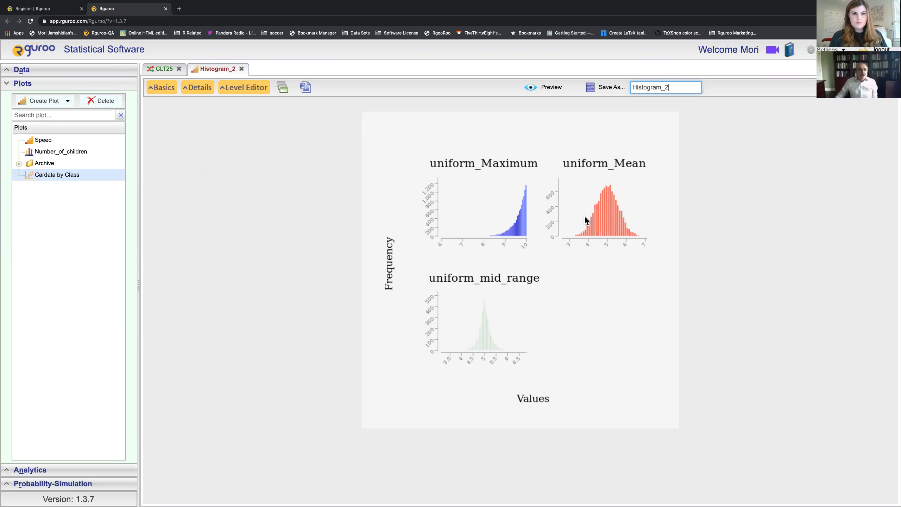
Step: Label the ID level uniform_Maximum 'Distribution of uniform max' and colour it red (#FF0000)
click(250, 93)
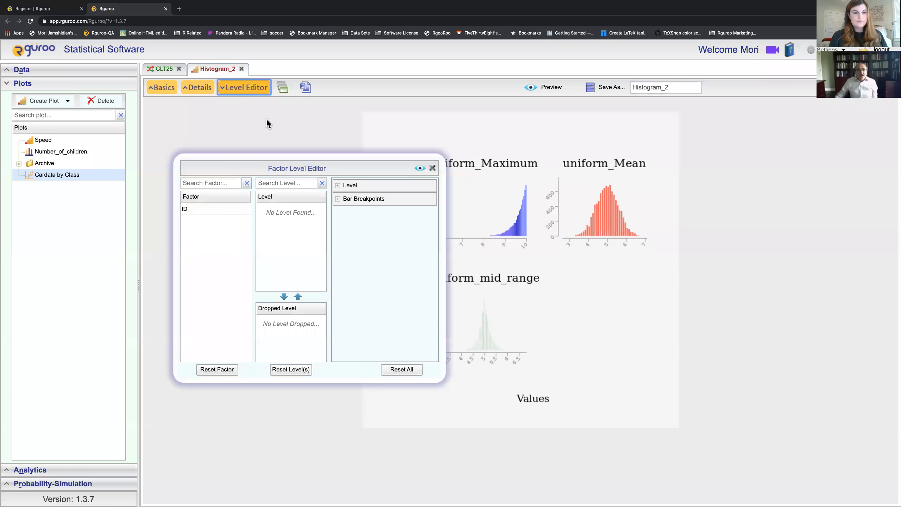
click(222, 208)
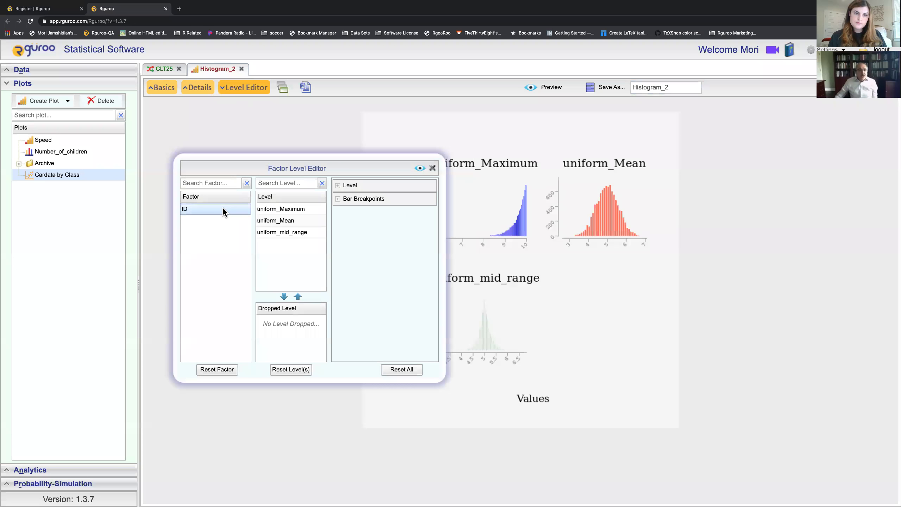
click(284, 210)
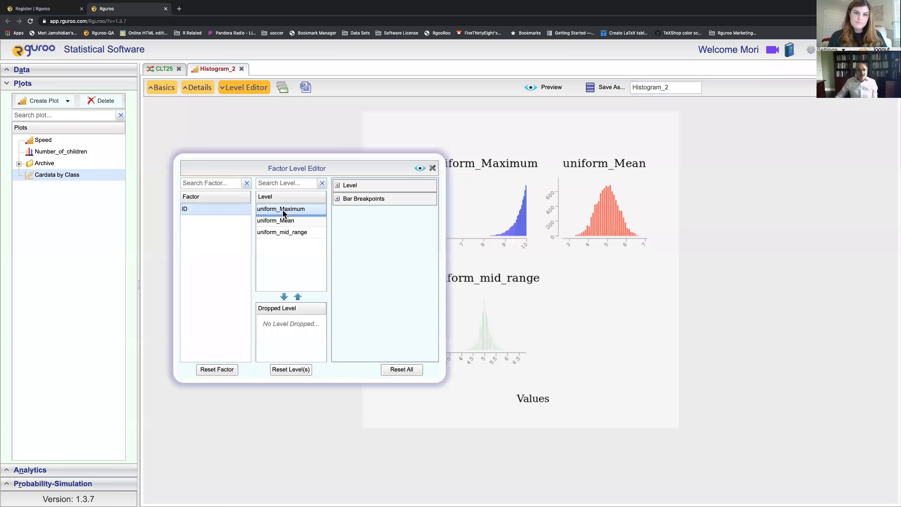
click(336, 186)
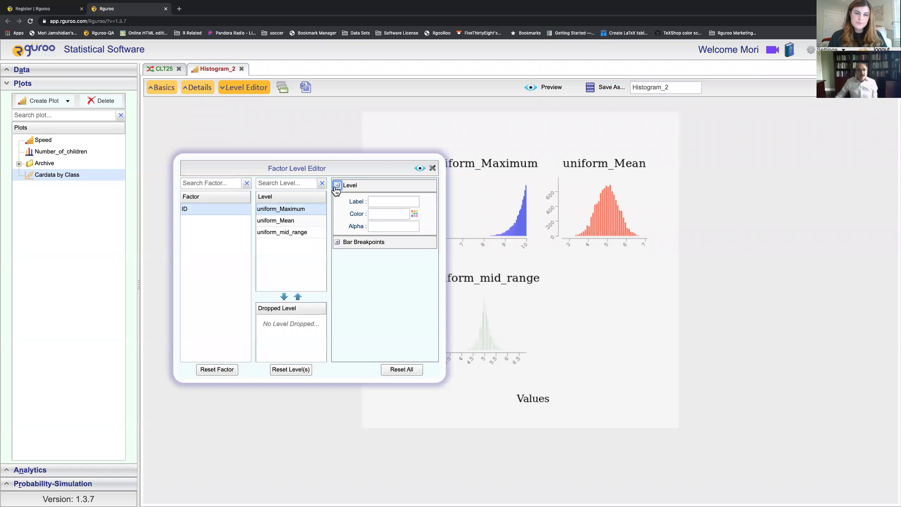
click(381, 203)
text(Distri)
text(buti)
text(on of uniform)
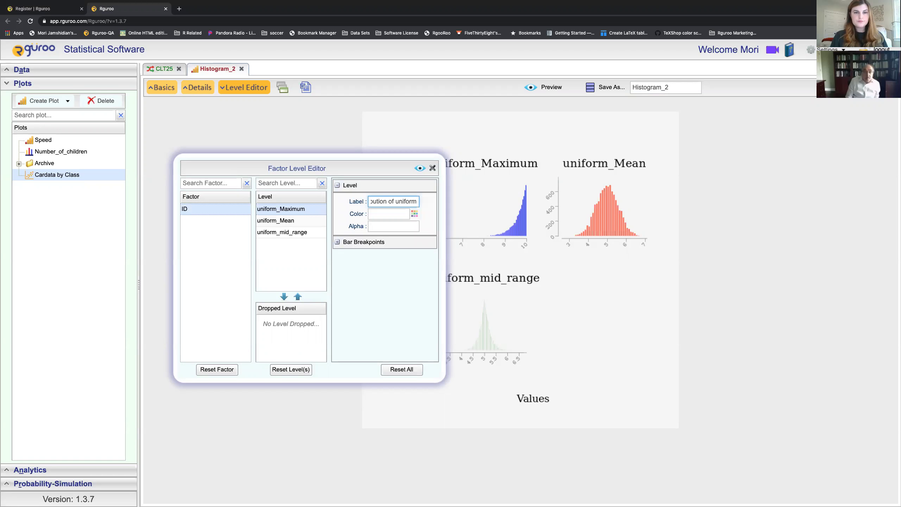
text( max)
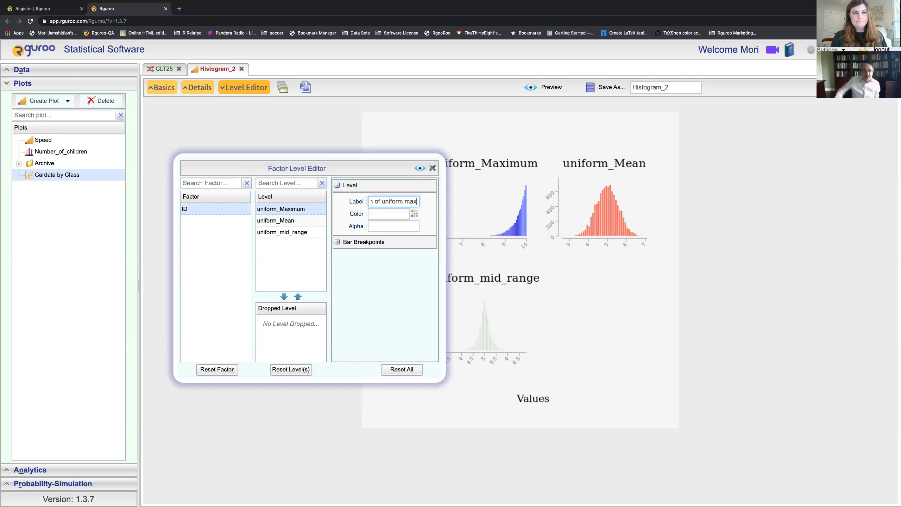
click(415, 214)
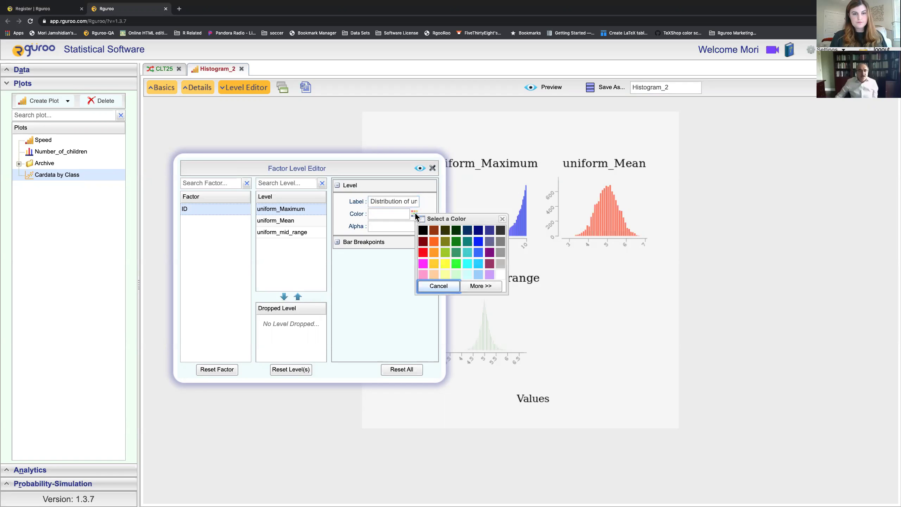
click(423, 253)
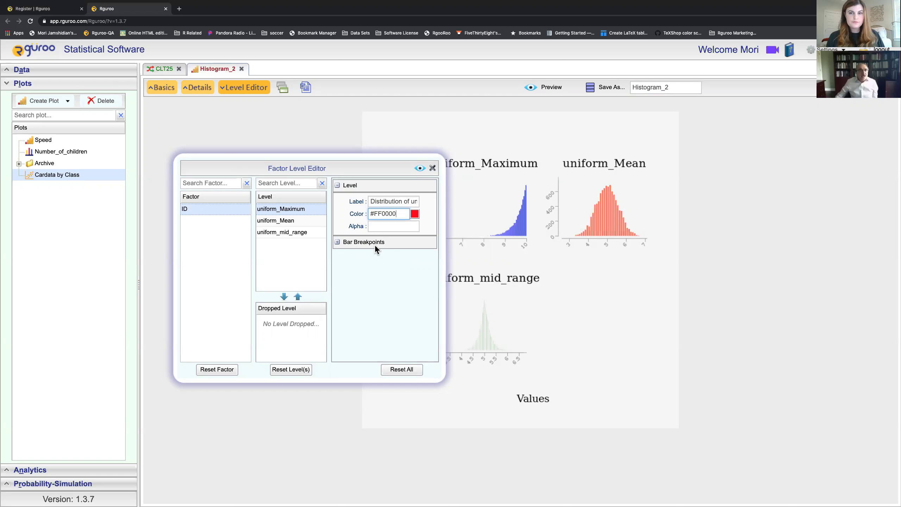
click(273, 142)
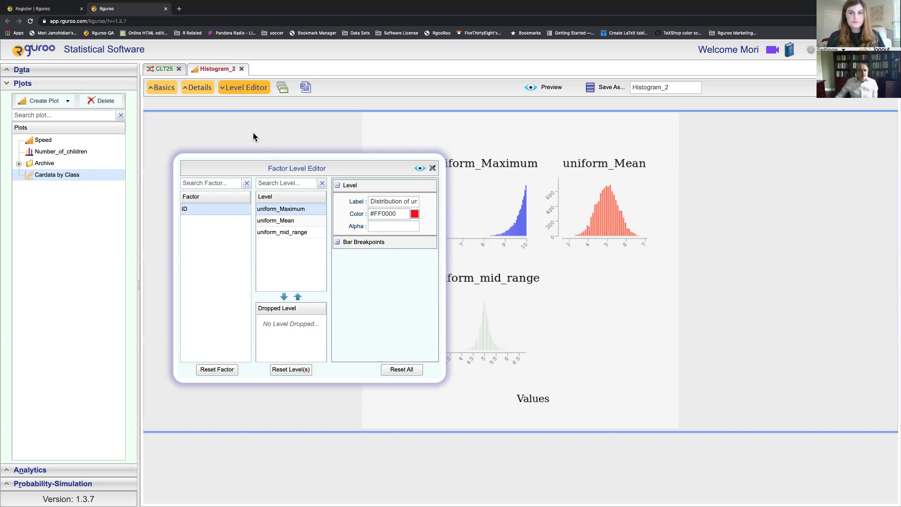
Step: Set the grouped plot layout to 3 rows and 1 column, then preview
click(162, 93)
click(312, 244)
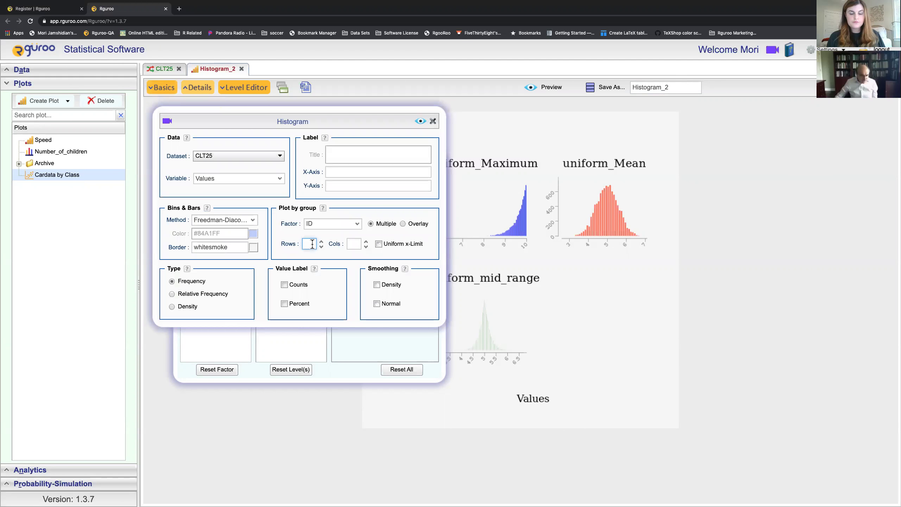
text(3)
click(354, 244)
text(1)
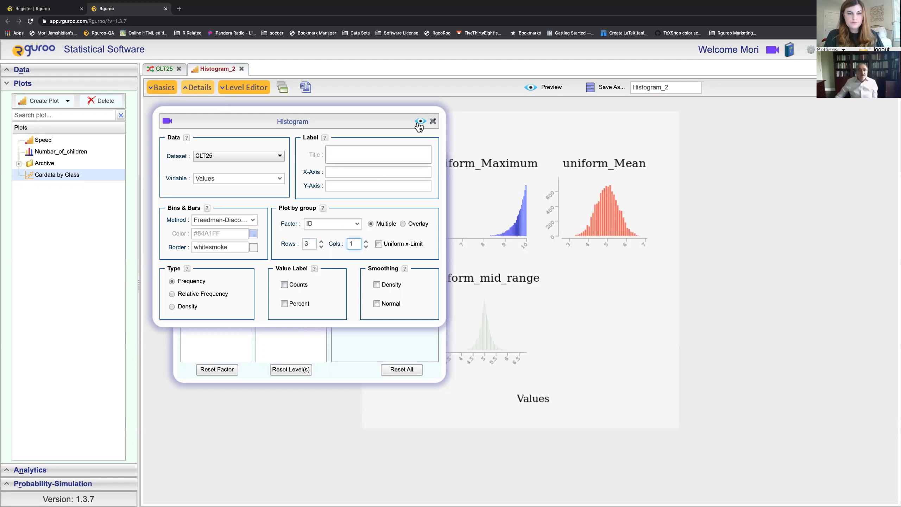
click(419, 122)
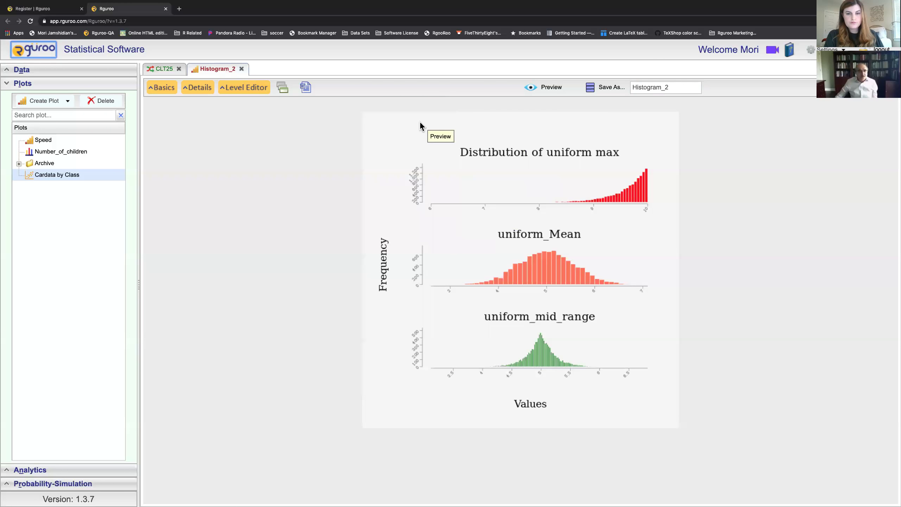
Step: In CLT25's simulation settings, clear the mid_range formula and uncheck Maximum, leaving only Mean
click(171, 71)
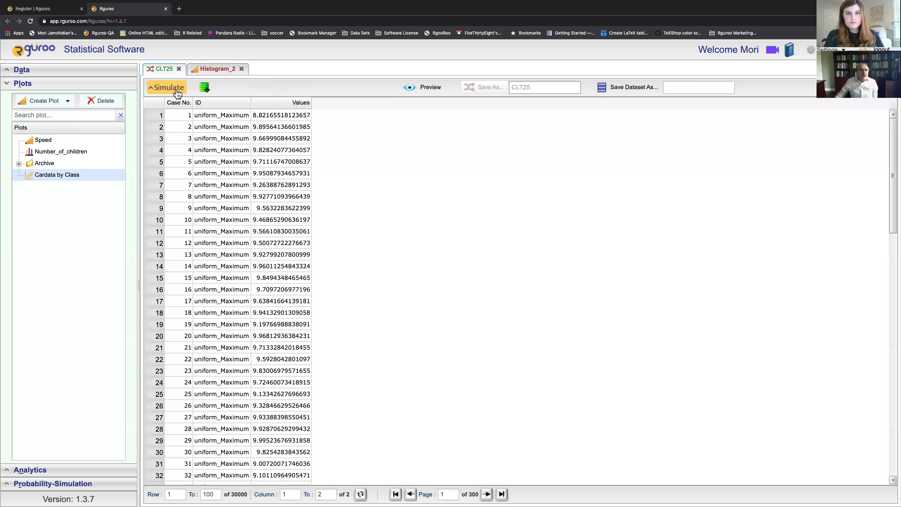
click(177, 92)
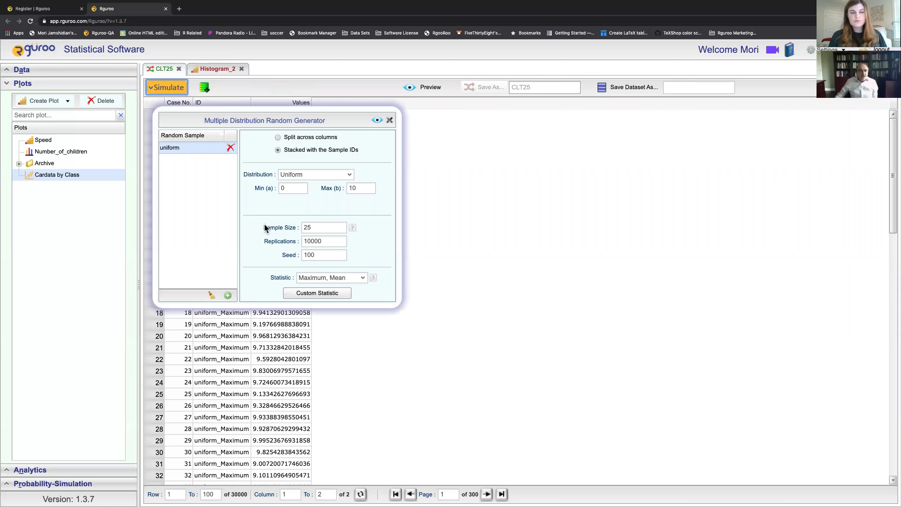
click(300, 292)
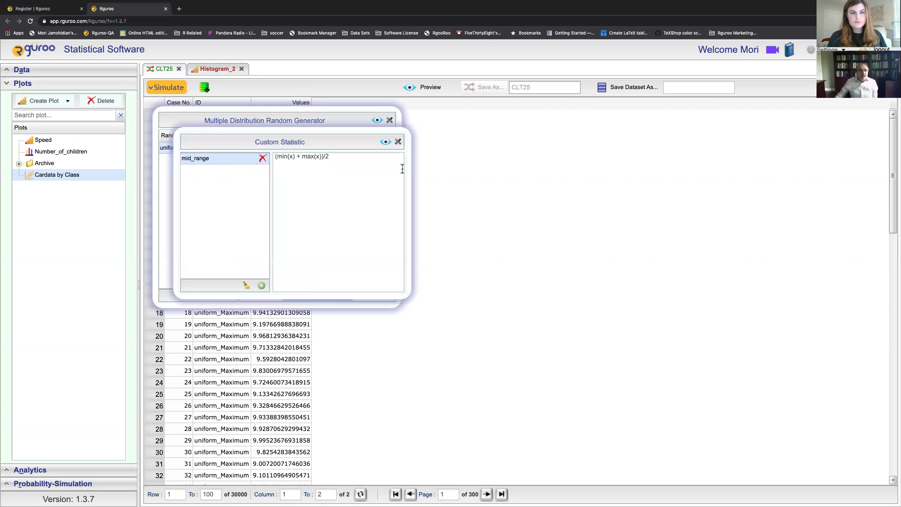
triple_click(352, 155)
key(BackSpace)
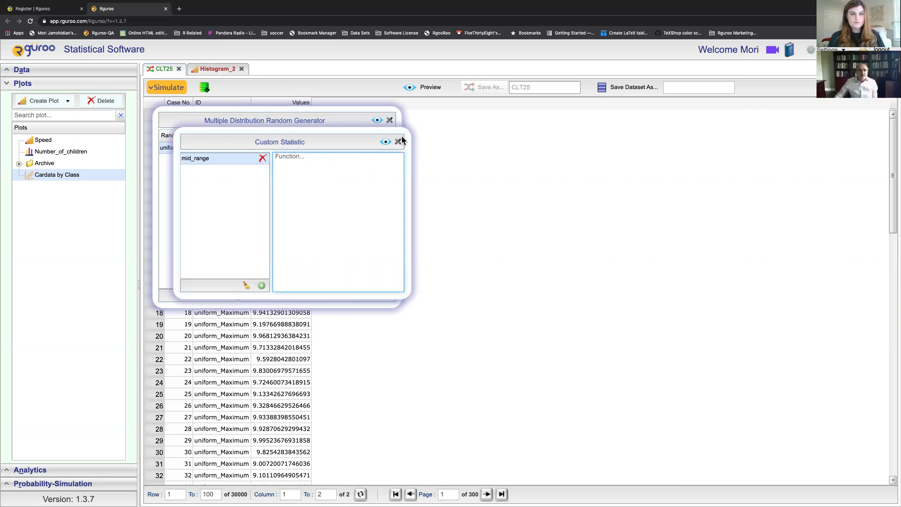
click(398, 141)
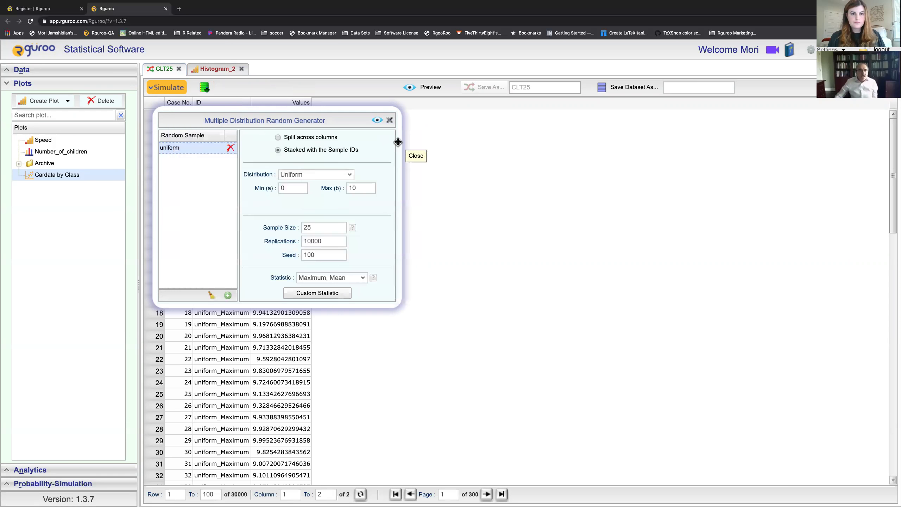
click(362, 283)
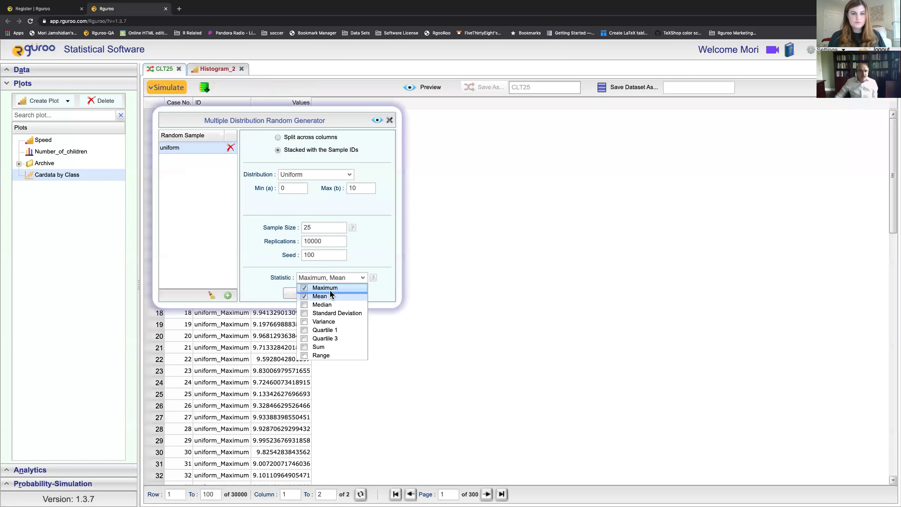
click(305, 290)
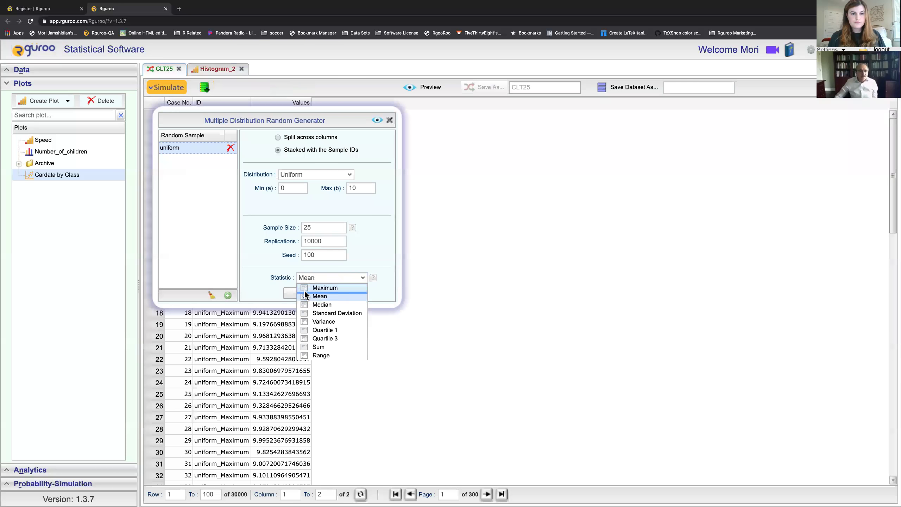
click(376, 120)
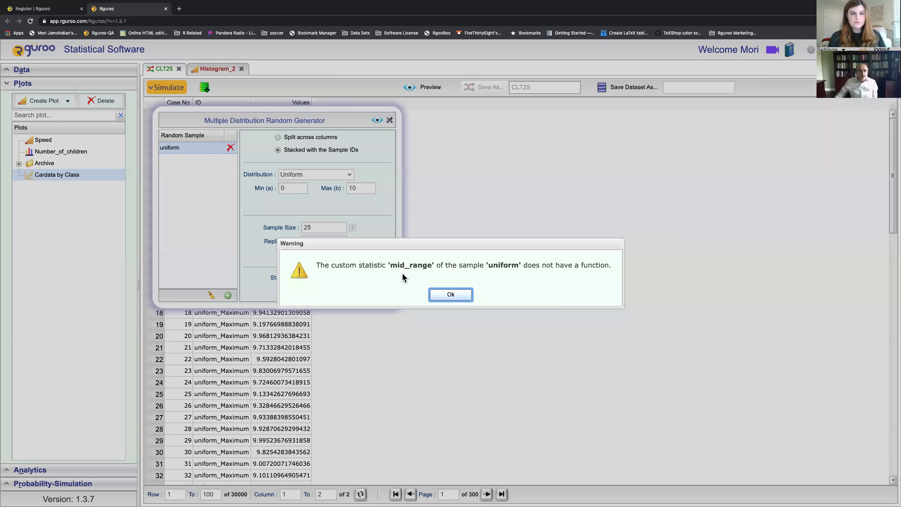
click(447, 295)
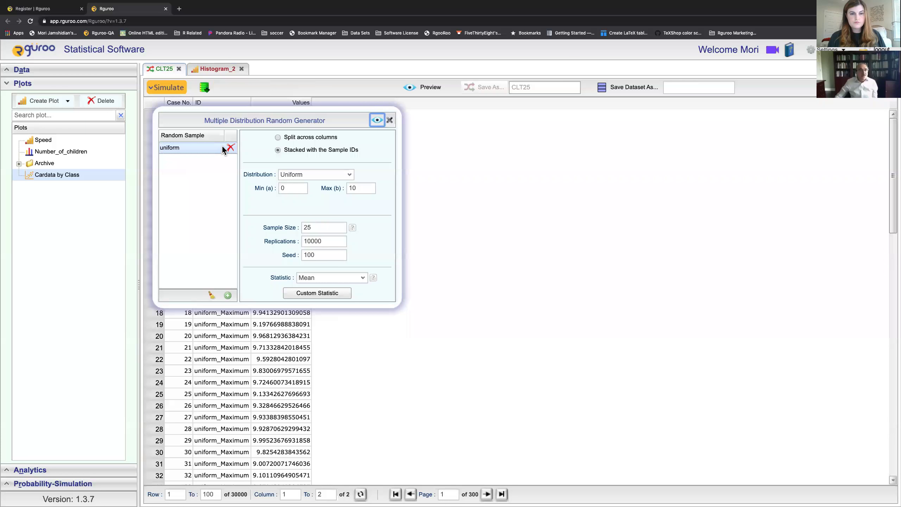
Step: Delete the mid_range custom statistic entirely and rerun the simulation with only the mean
click(303, 293)
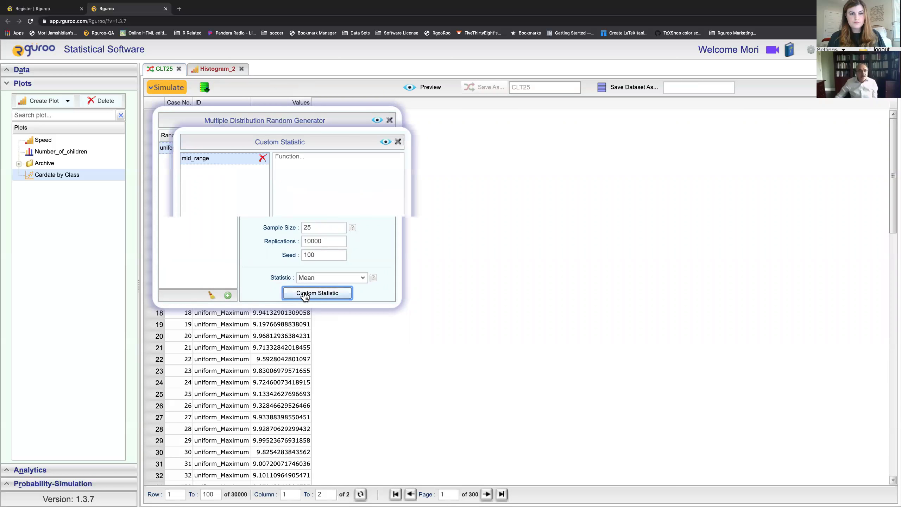
click(263, 158)
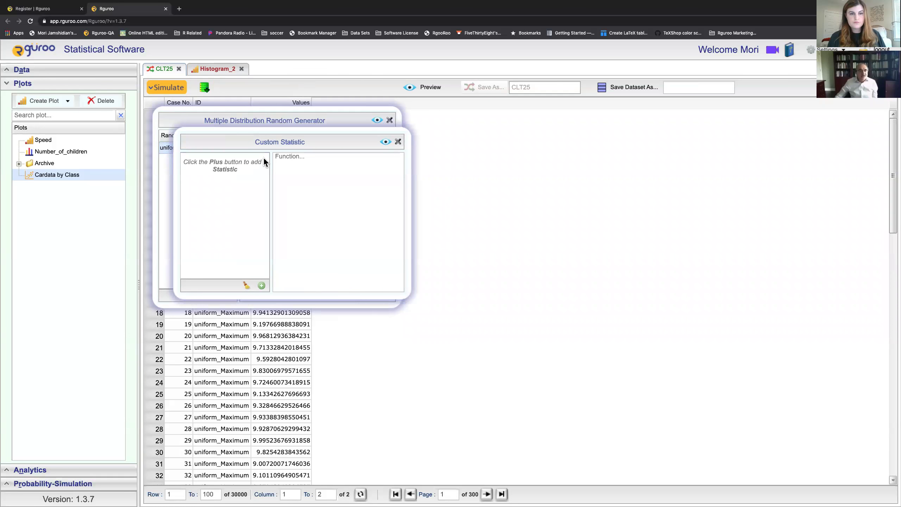
click(398, 142)
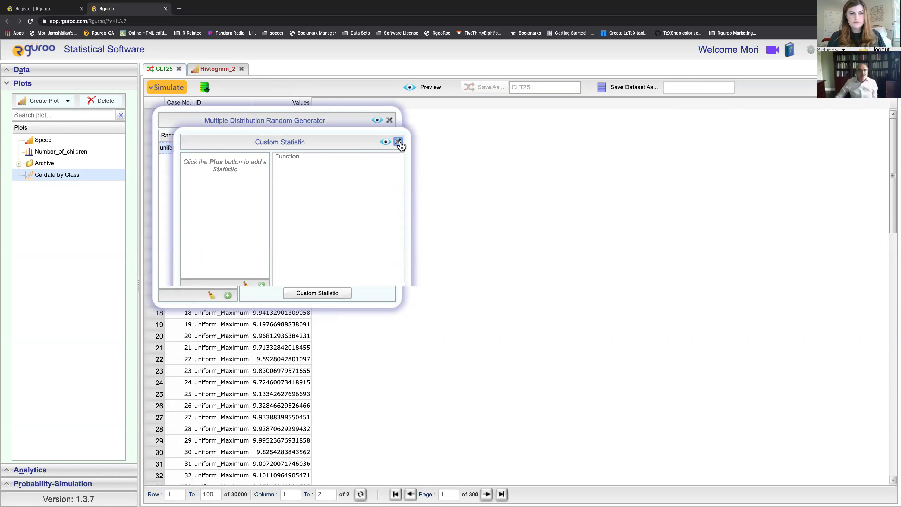
click(378, 121)
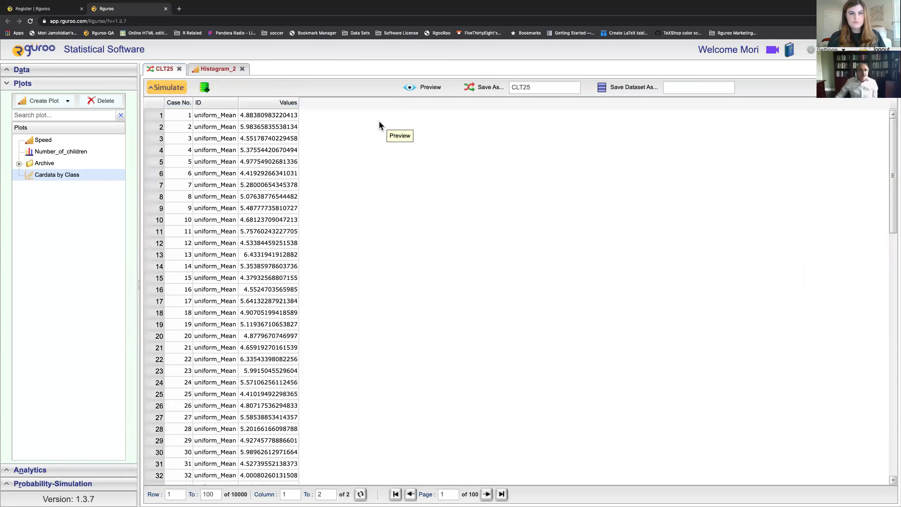
Step: Save the means-only simulation under the name uniform_only
scroll(367, 137, down, 1)
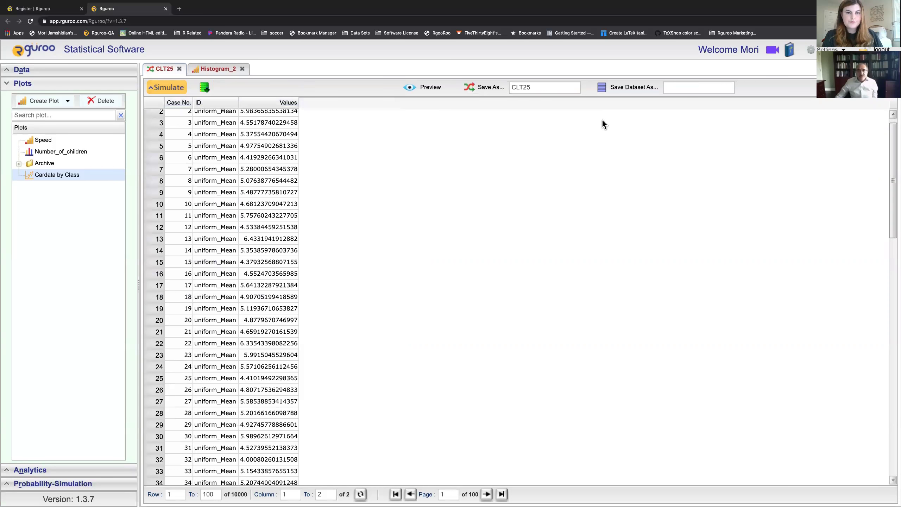
click(701, 90)
text(un)
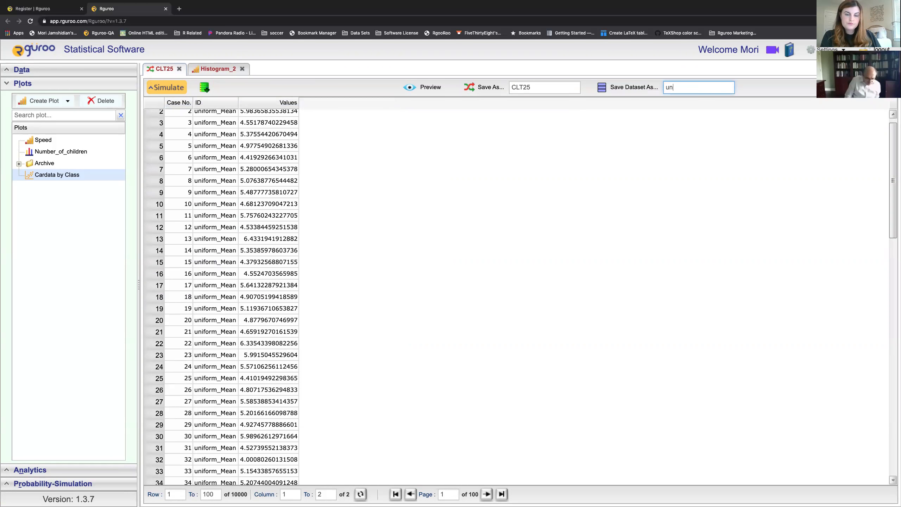
text(ifom_only)
double_click(555, 90)
text(uniform_onl)
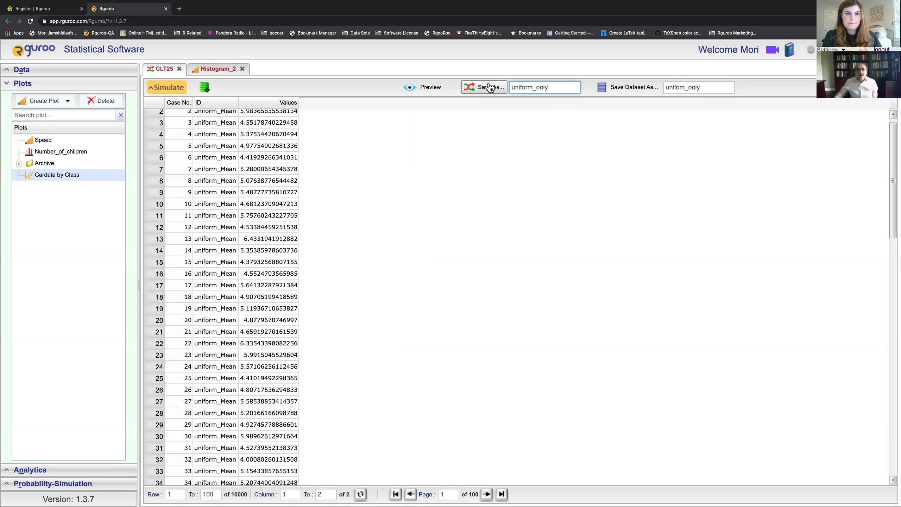
click(490, 87)
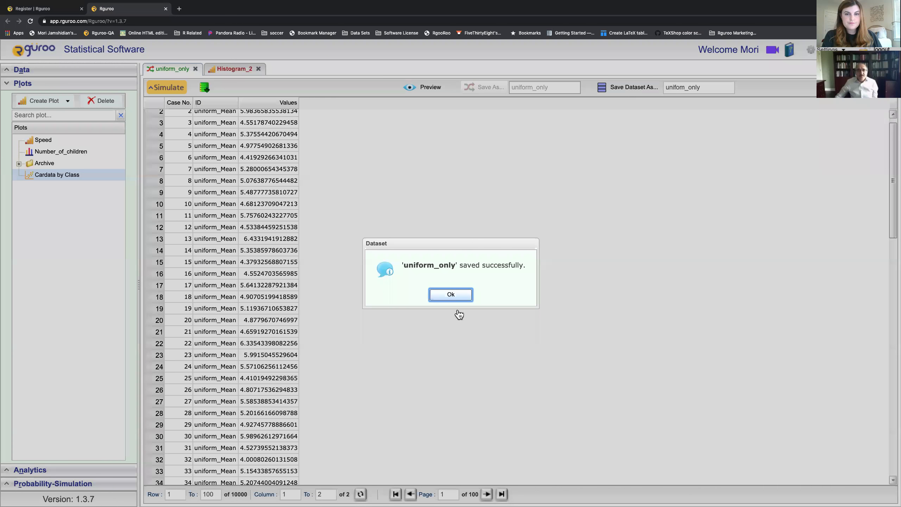
click(451, 295)
Step: Also save the uniform_only means data as a dataset
click(604, 93)
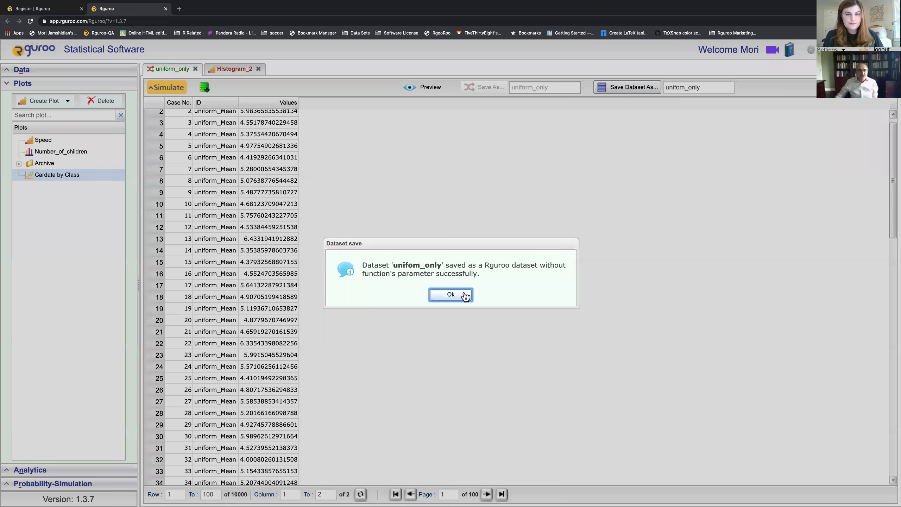
click(465, 296)
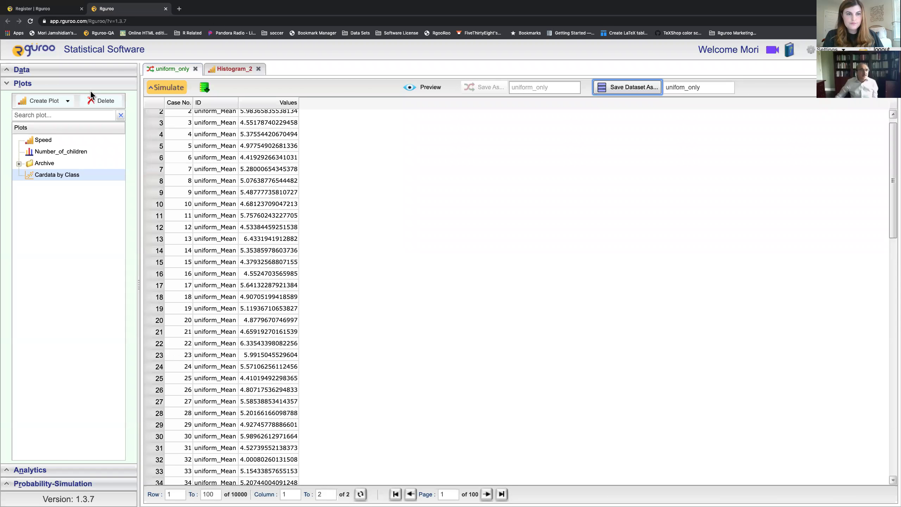
click(69, 100)
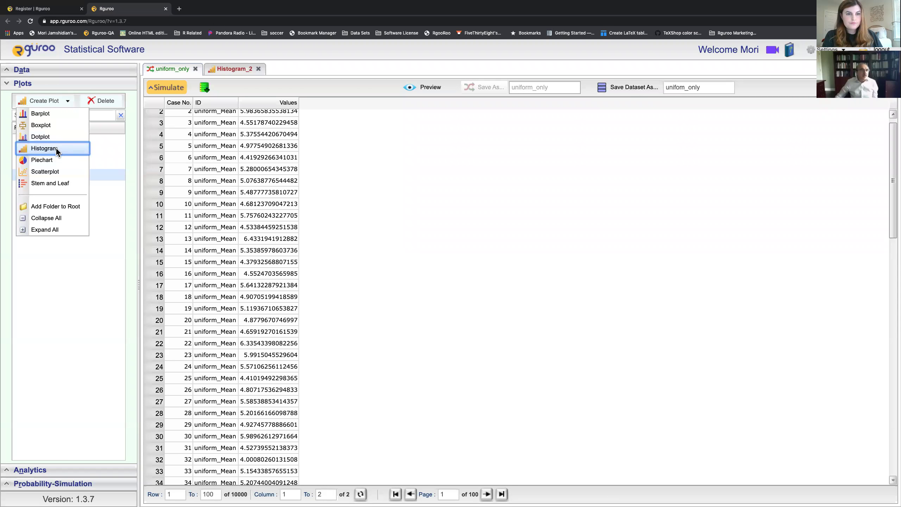
Step: Start Histogram_3, then save the three-panel Histogram_2 plot as Comparing_distributions
click(57, 148)
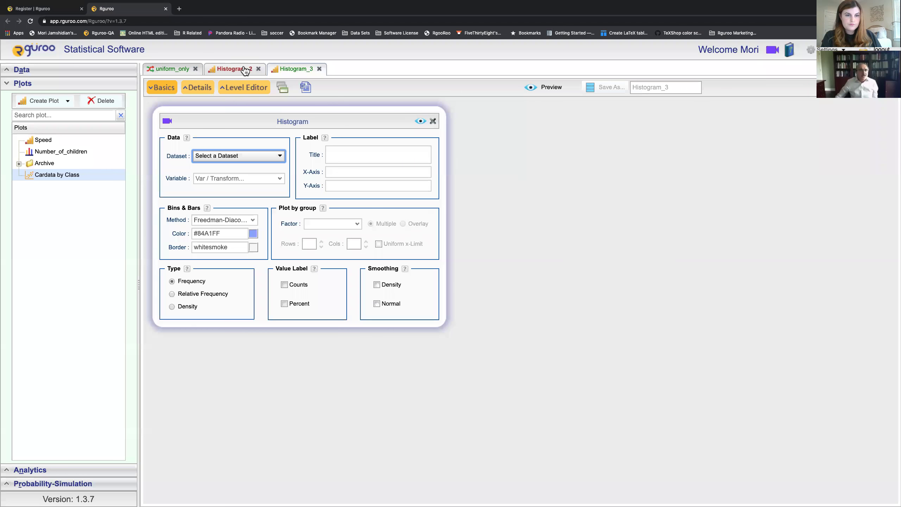
click(245, 71)
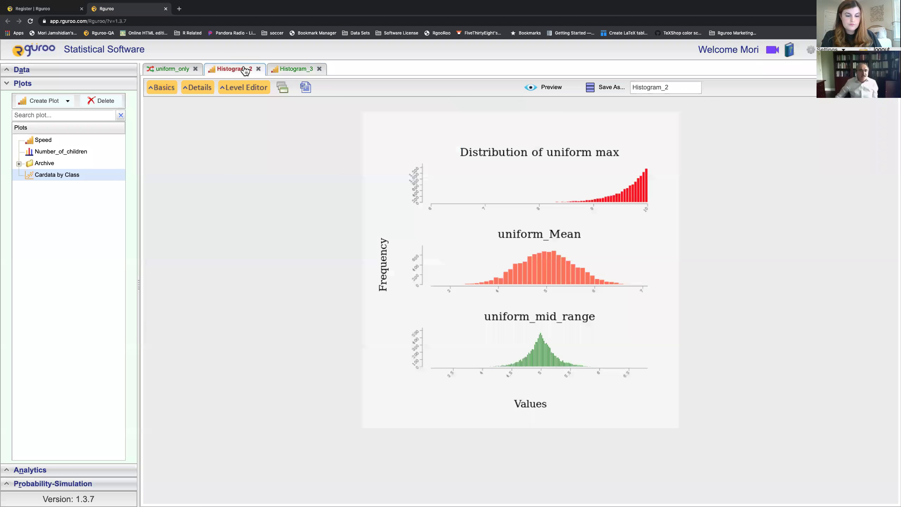
click(681, 84)
text(Compat)
key(BackSpace)
text(ring_dis)
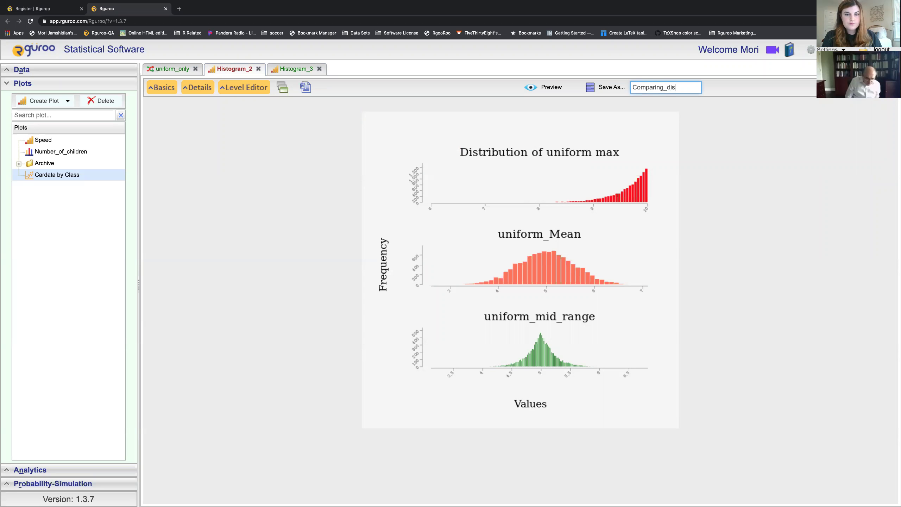
text(tributions)
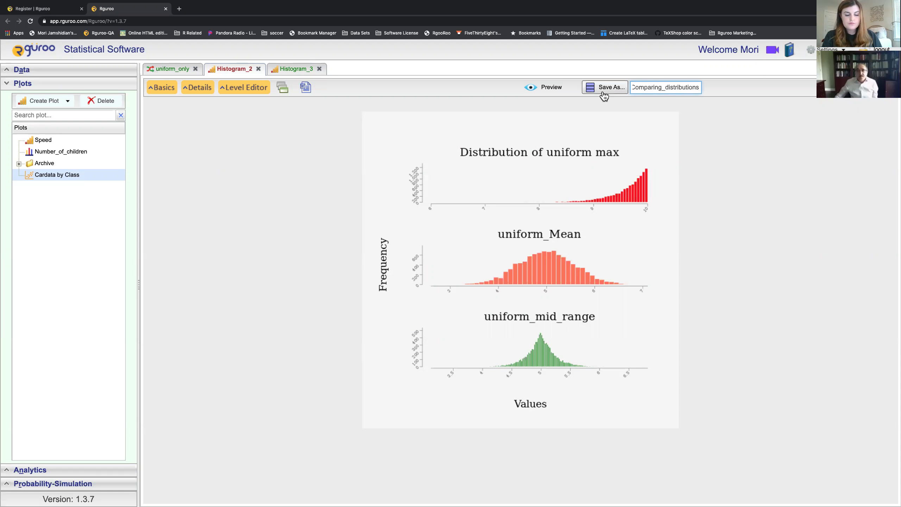
click(604, 93)
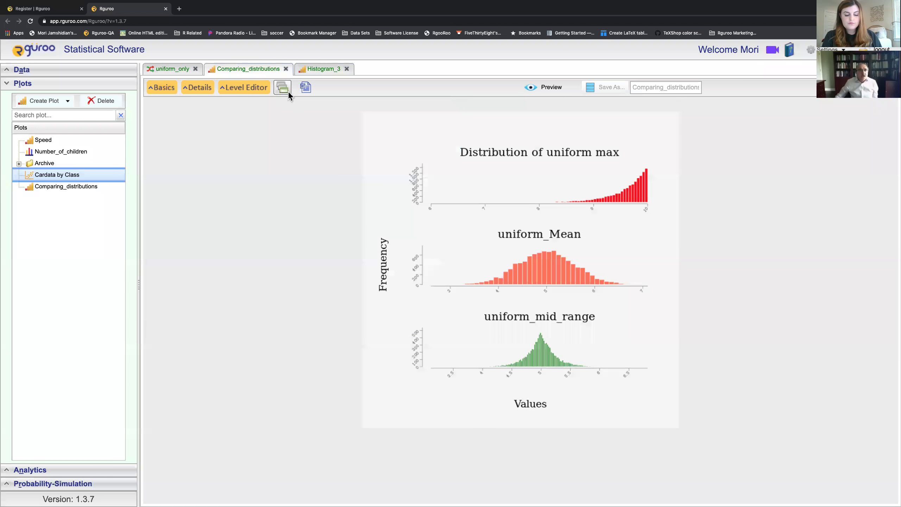
click(322, 71)
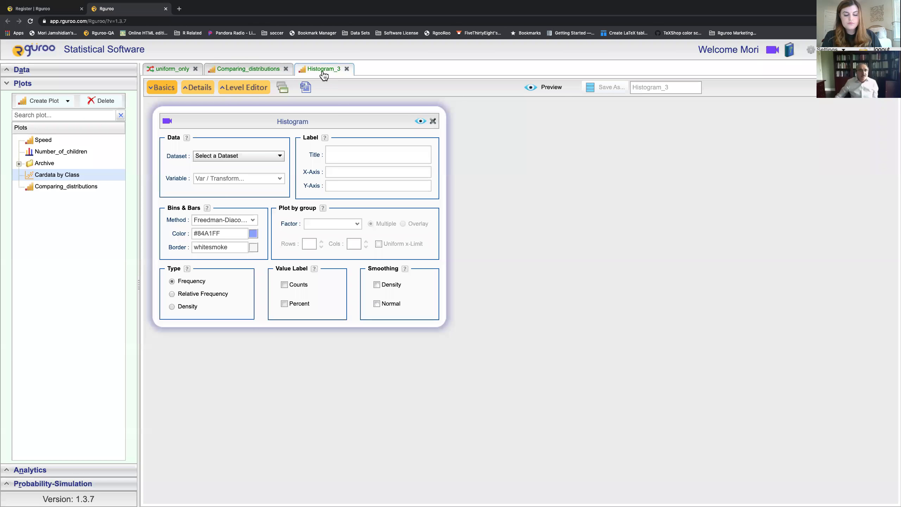
Step: Plot a histogram of Values from the uniform_only dataset and preview it
click(279, 160)
click(244, 272)
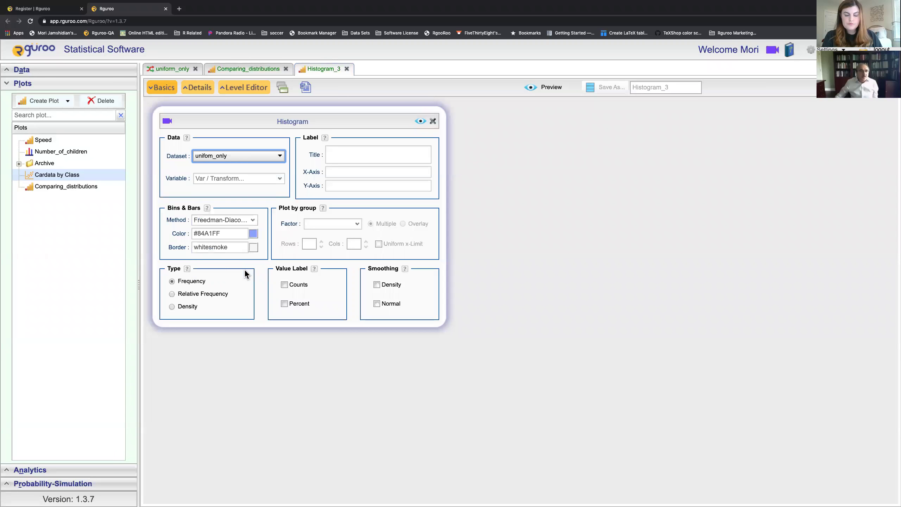
click(281, 183)
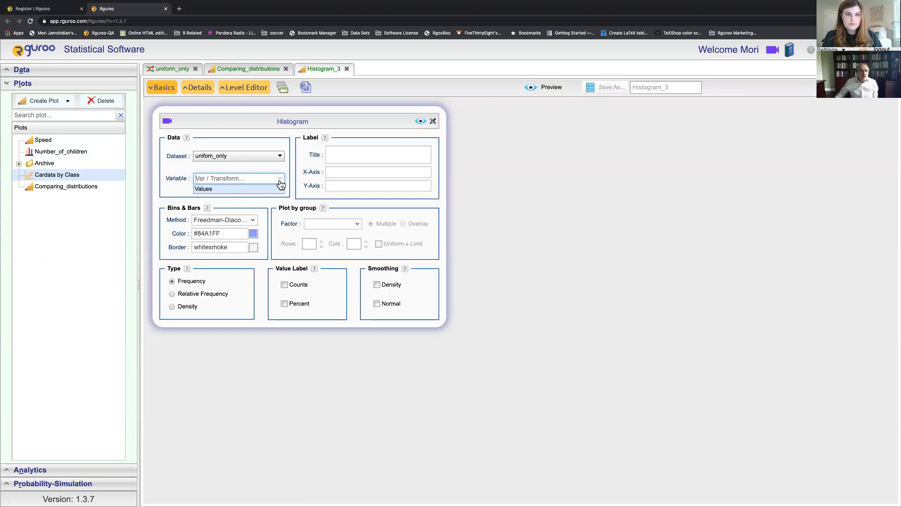
click(257, 188)
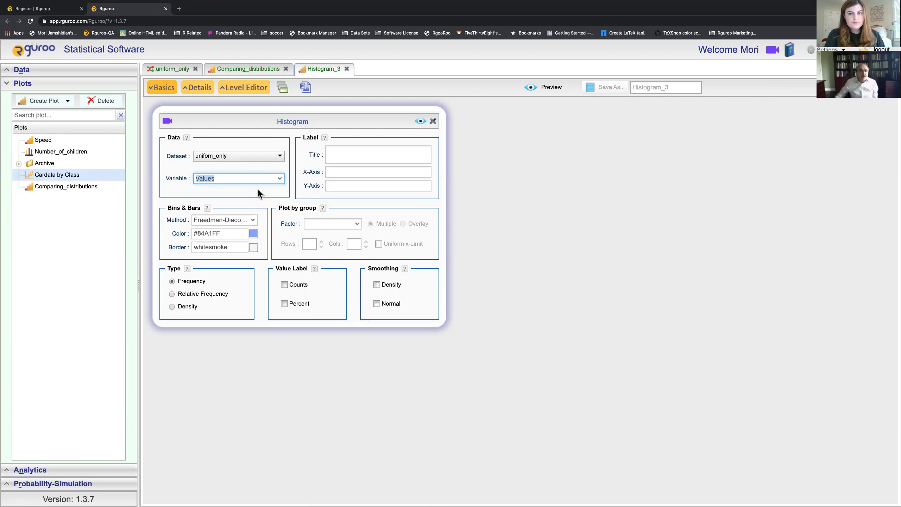
click(419, 121)
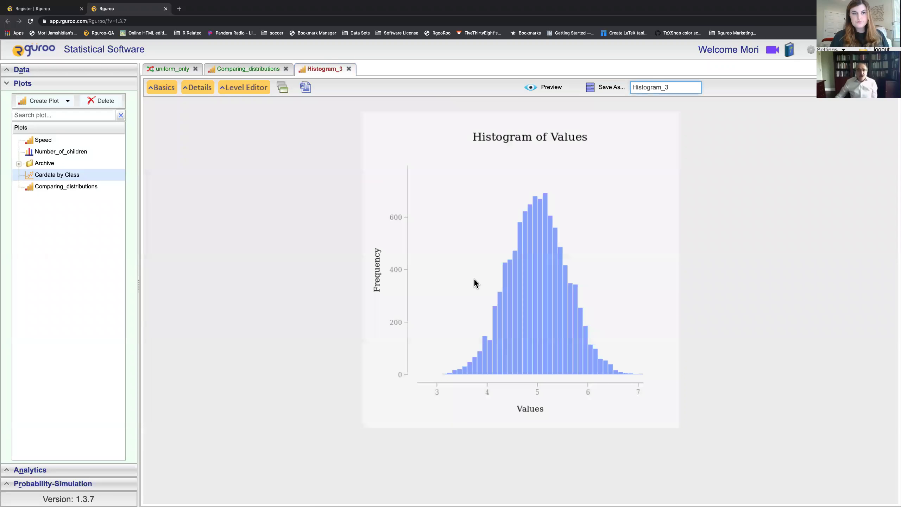
Step: Overlay both a density curve and a normal curve on the histogram
click(165, 92)
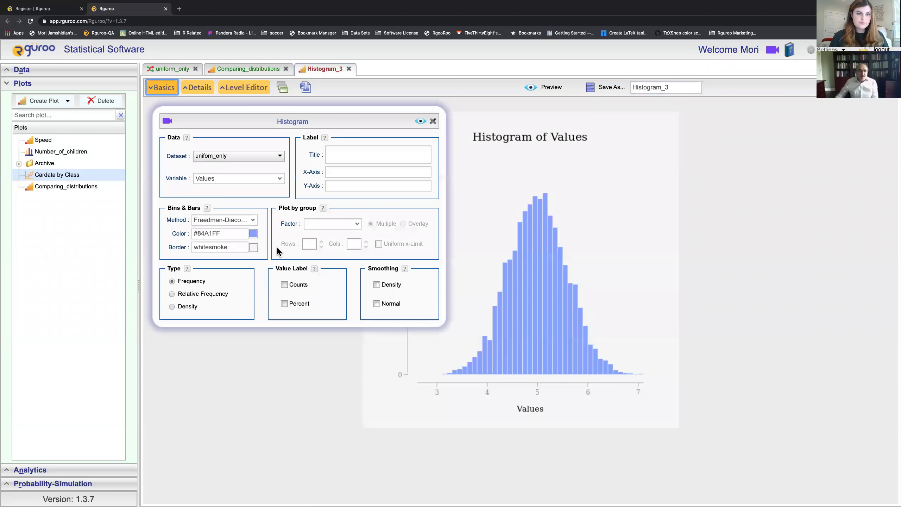
click(376, 285)
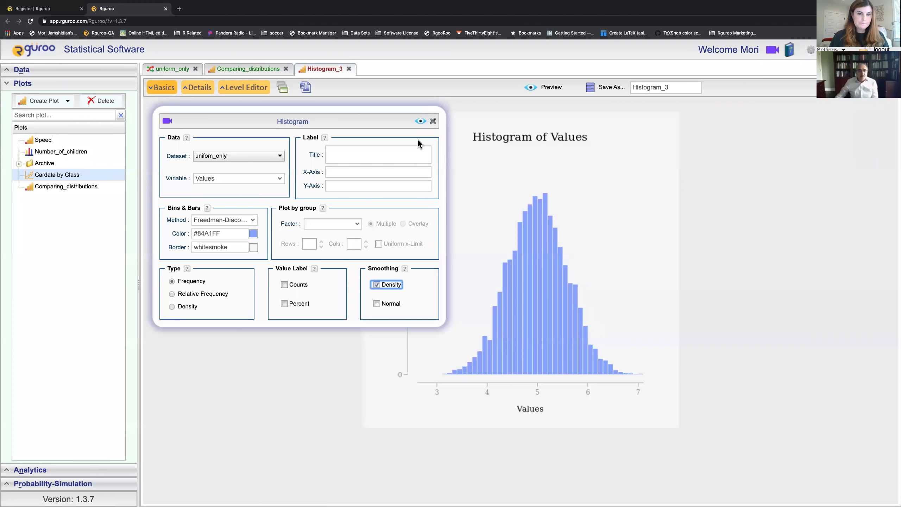
click(420, 121)
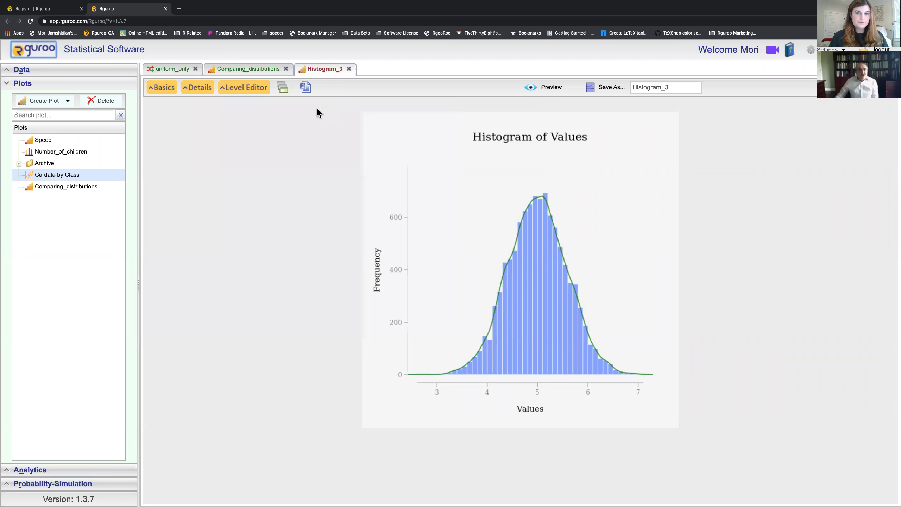
click(172, 89)
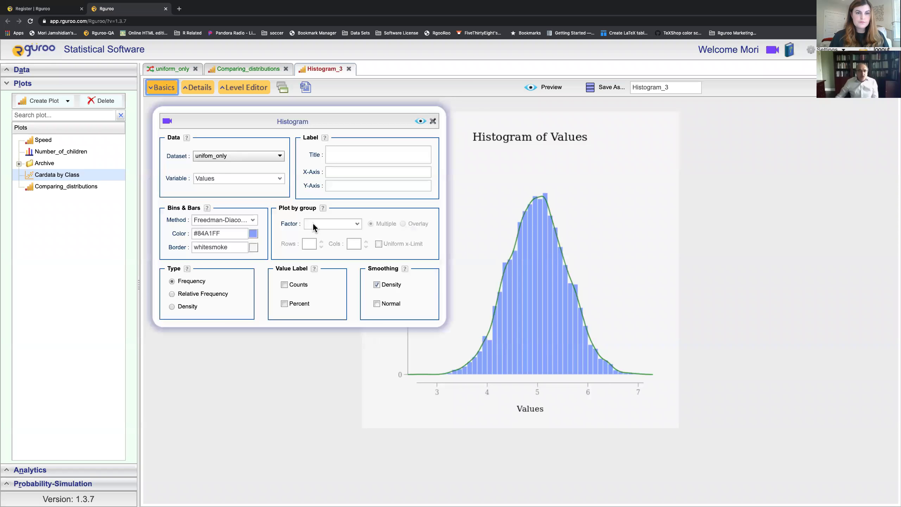
click(377, 304)
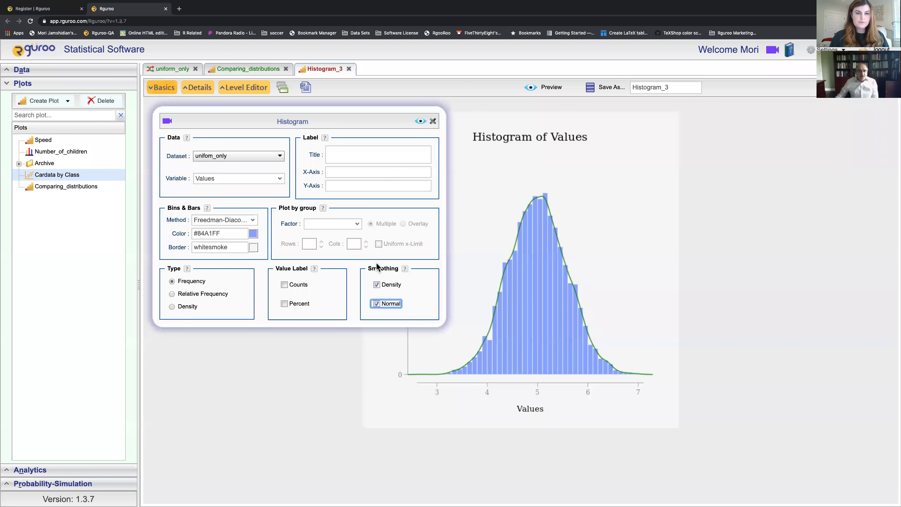
click(420, 121)
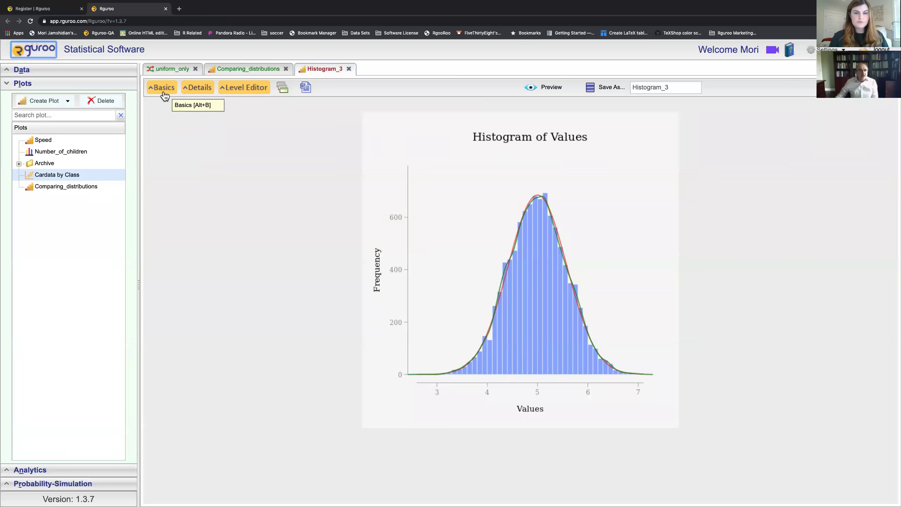
Step: Hide the histogram bars so only the density and normal curves show
click(200, 91)
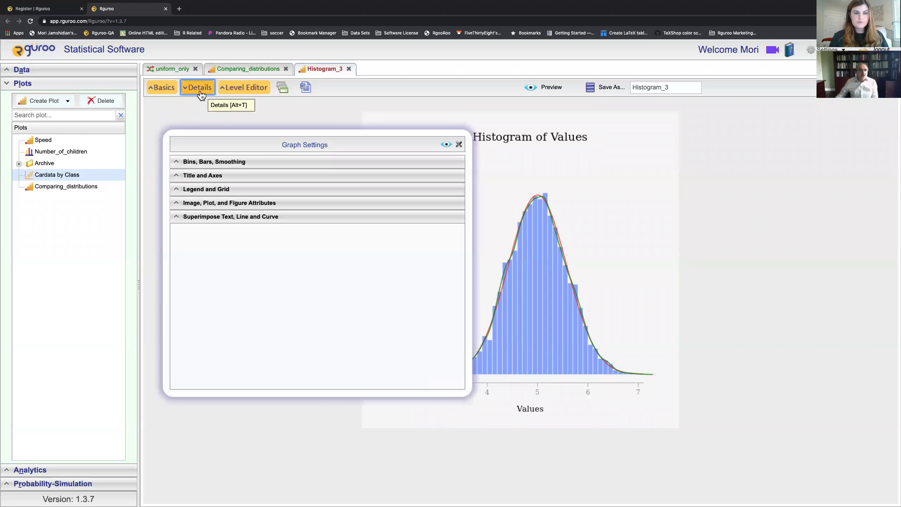
click(210, 162)
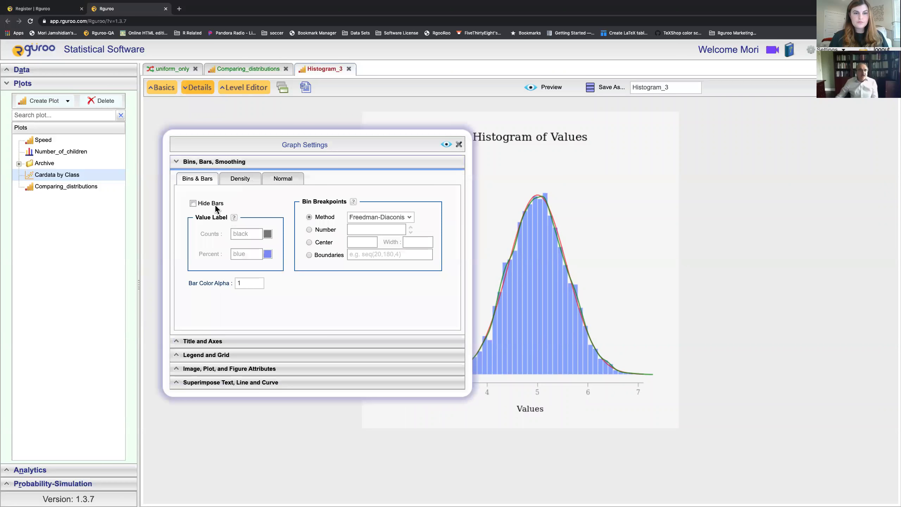
click(193, 203)
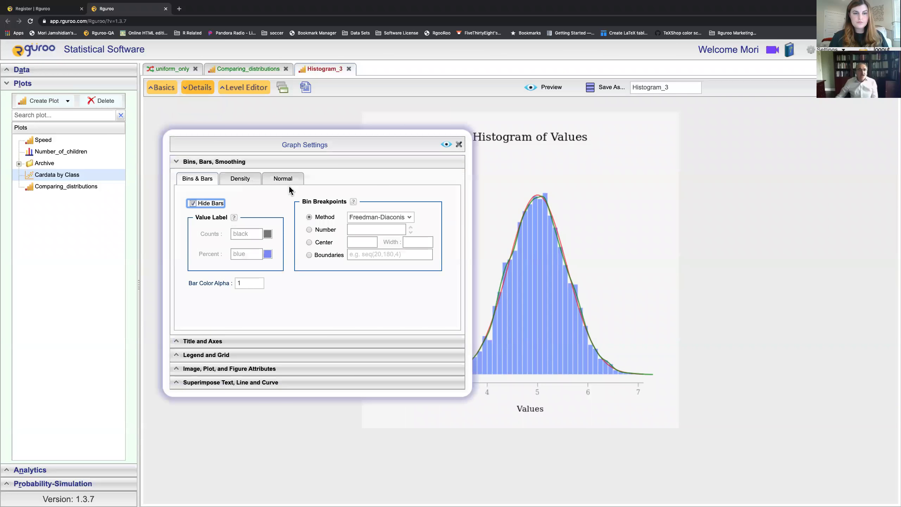
click(446, 145)
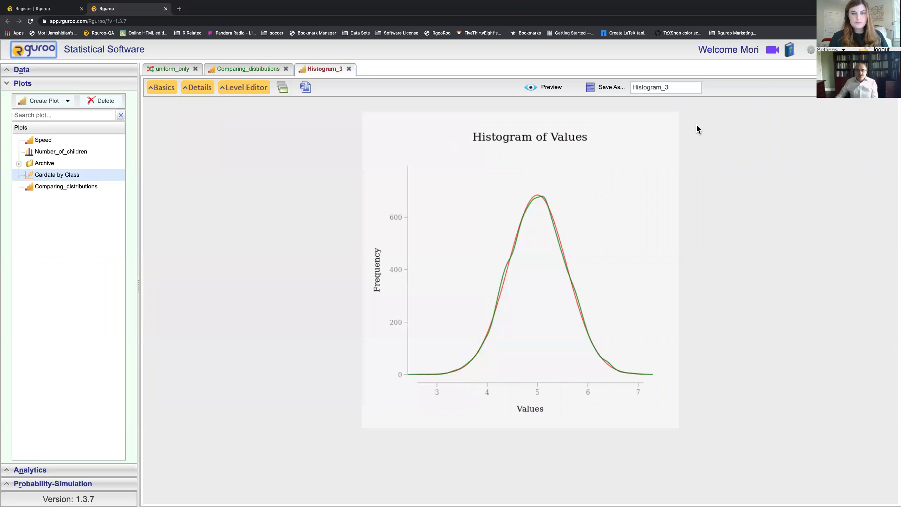
Step: Save the plot as CLT25_Uniform and collapse the saved plots list
click(678, 88)
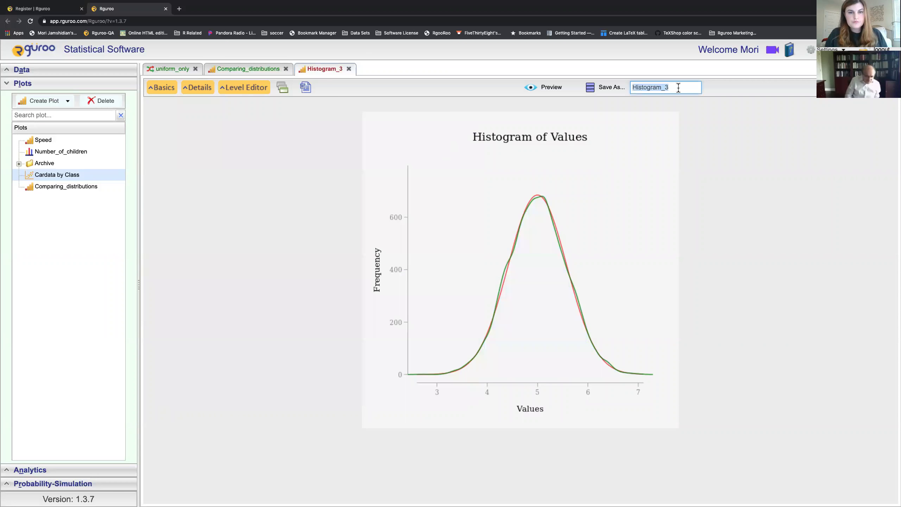
text(CLT_U)
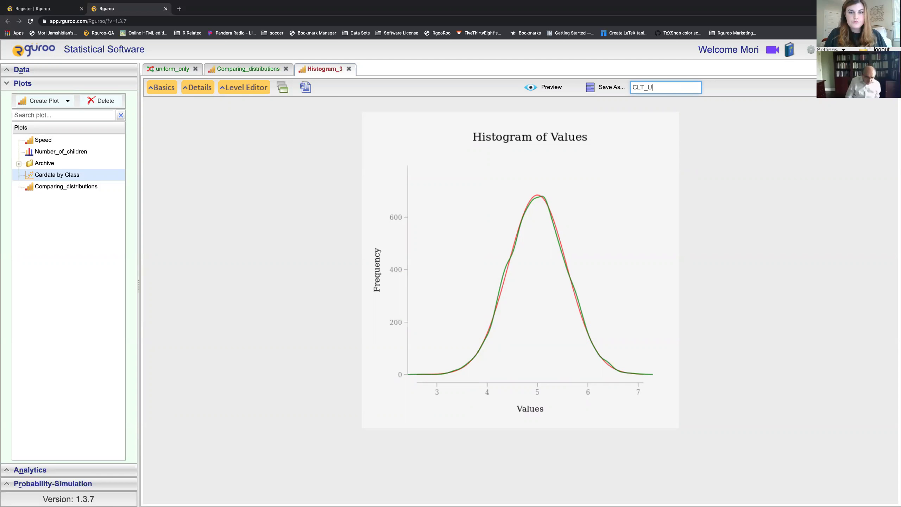
text(niform)
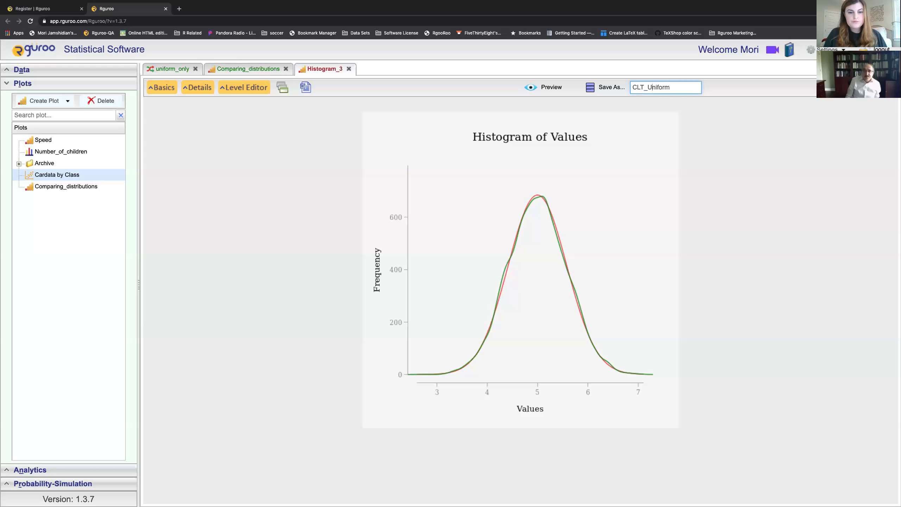
text(25)
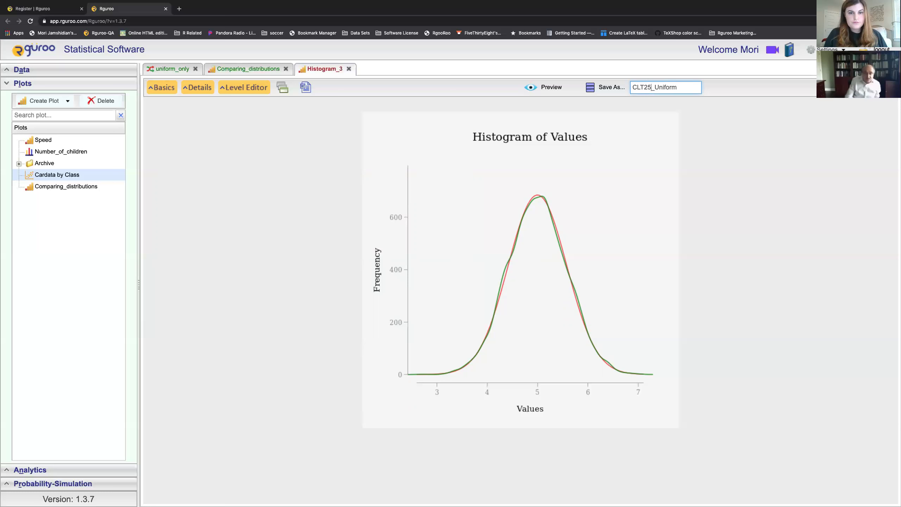
click(598, 93)
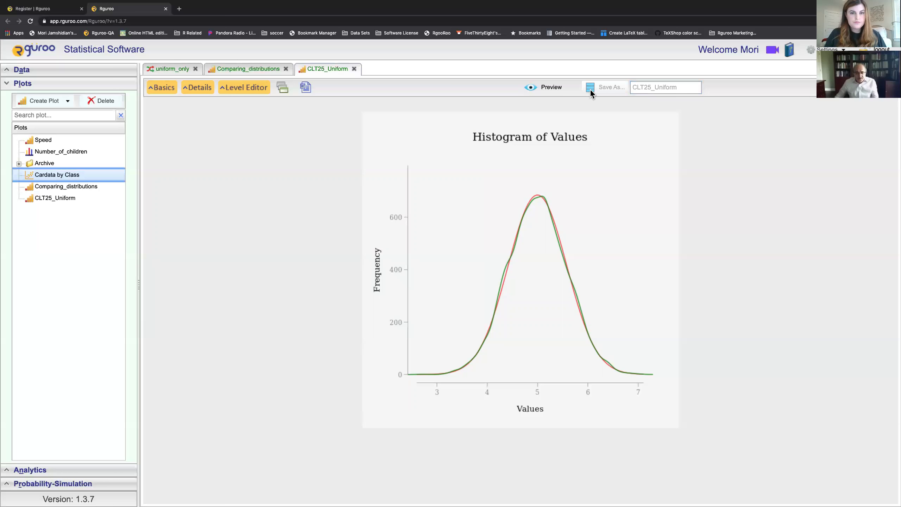
click(87, 85)
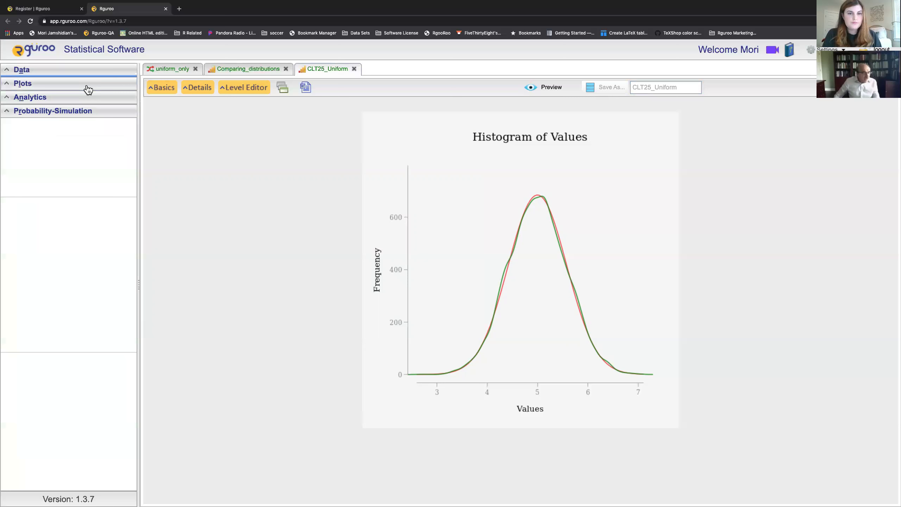
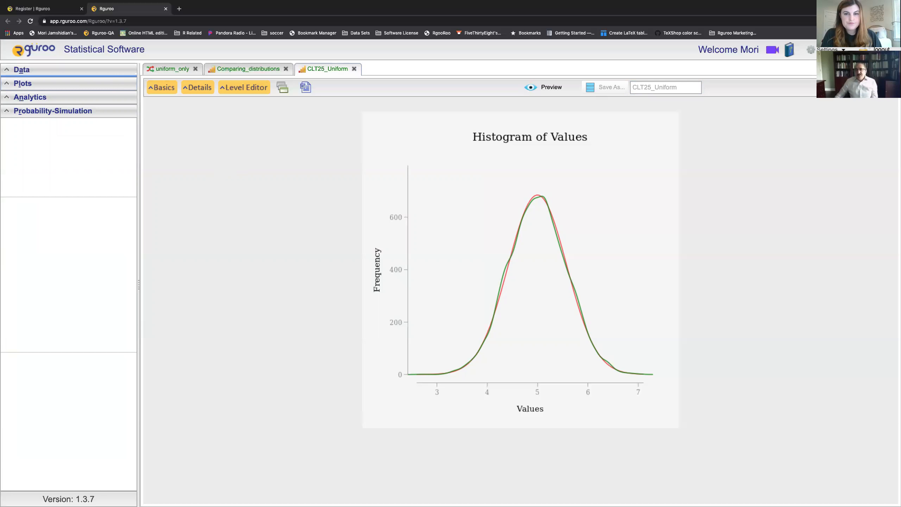
Step: Log out of Rguroo, log back in, and expand the Data list showing cardata, CLT25 and Titanic
click(880, 49)
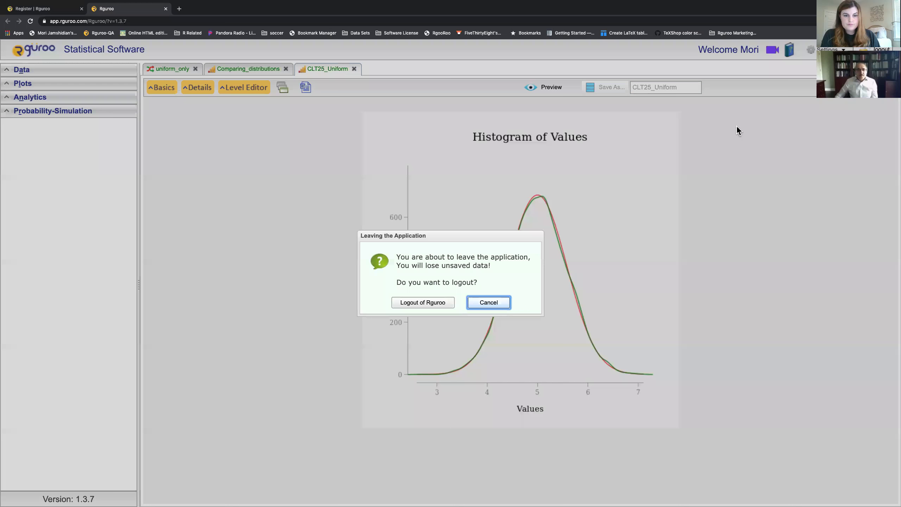
click(444, 302)
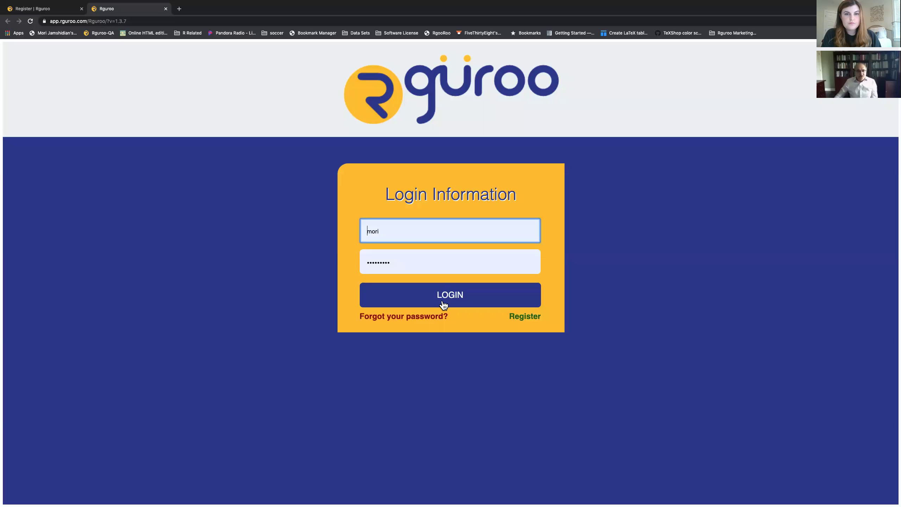
click(450, 300)
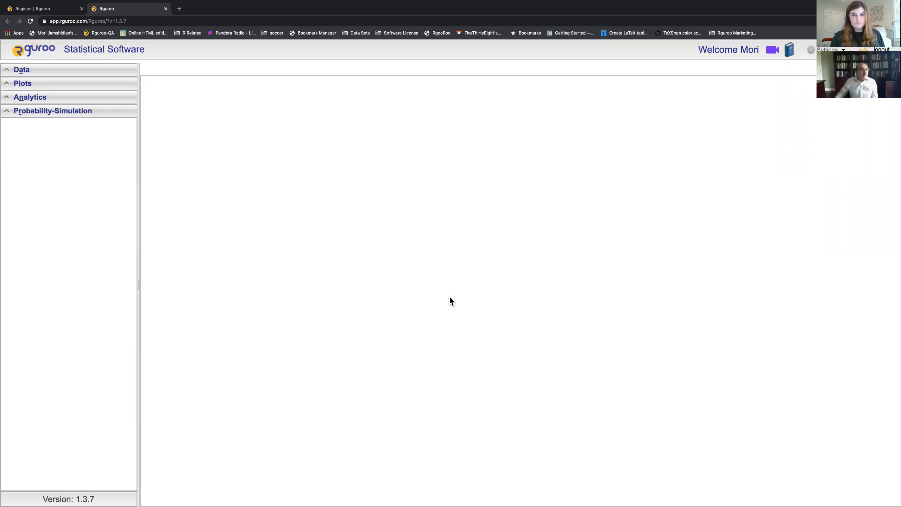
click(100, 74)
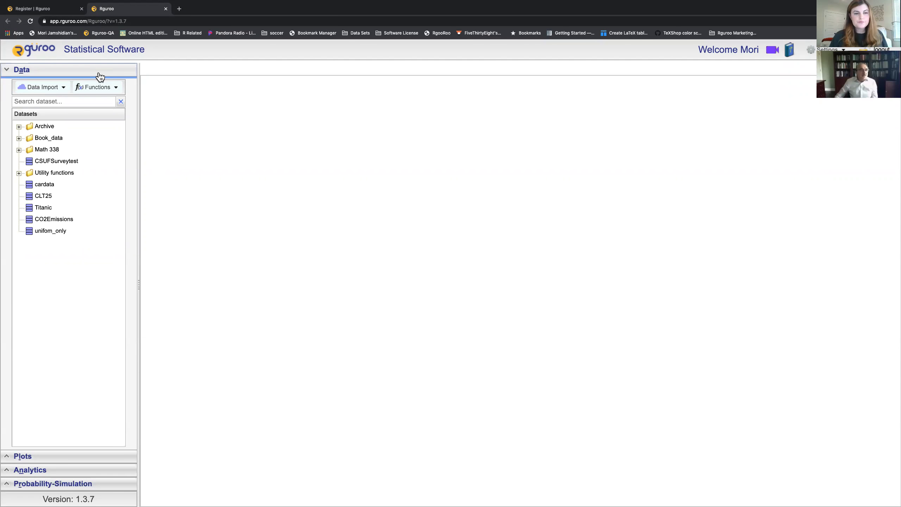
Step: Show the dependencies of the cardata dataset
click(100, 75)
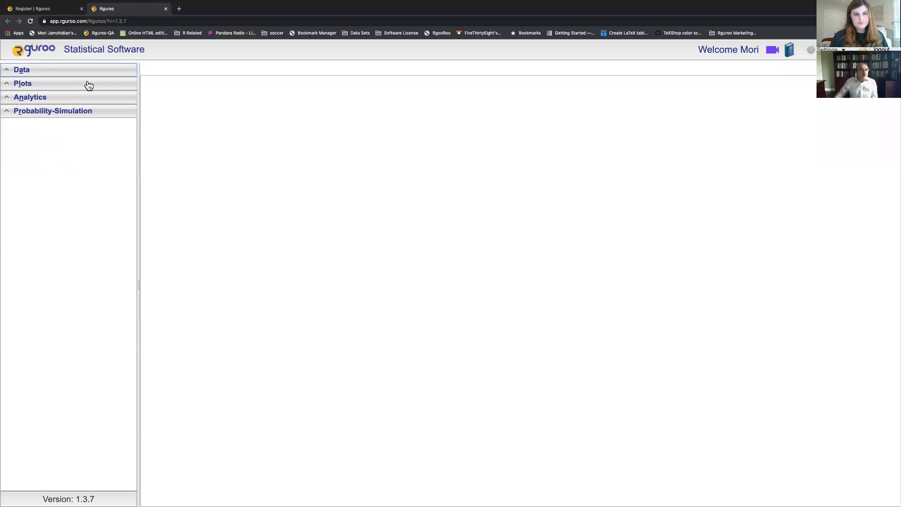
click(87, 84)
click(88, 83)
click(84, 70)
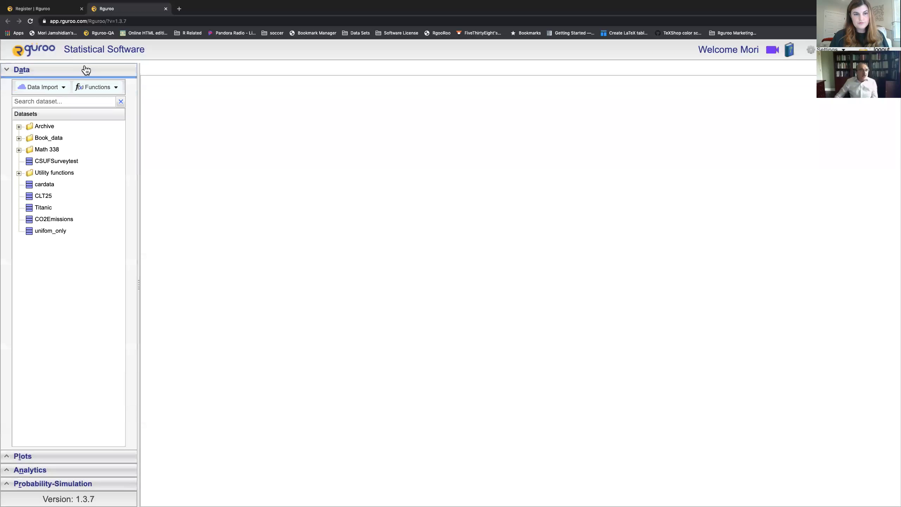
right_click(61, 182)
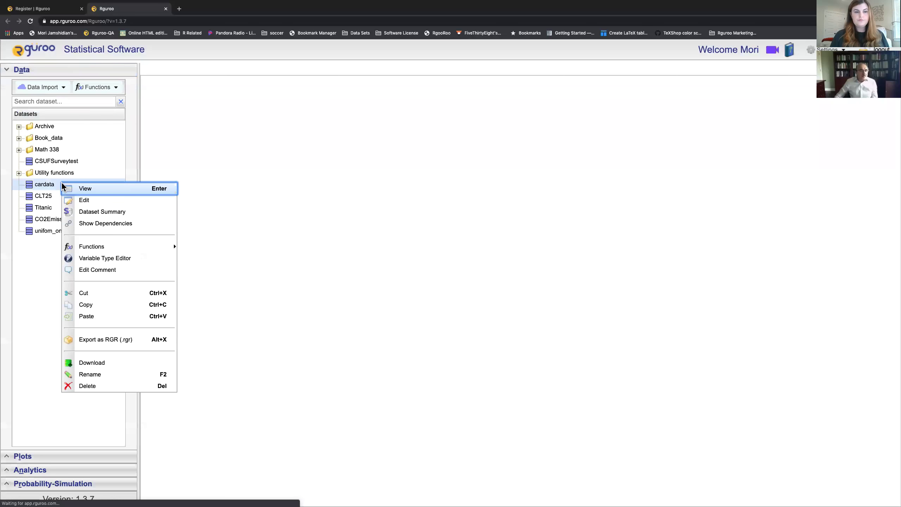
click(88, 221)
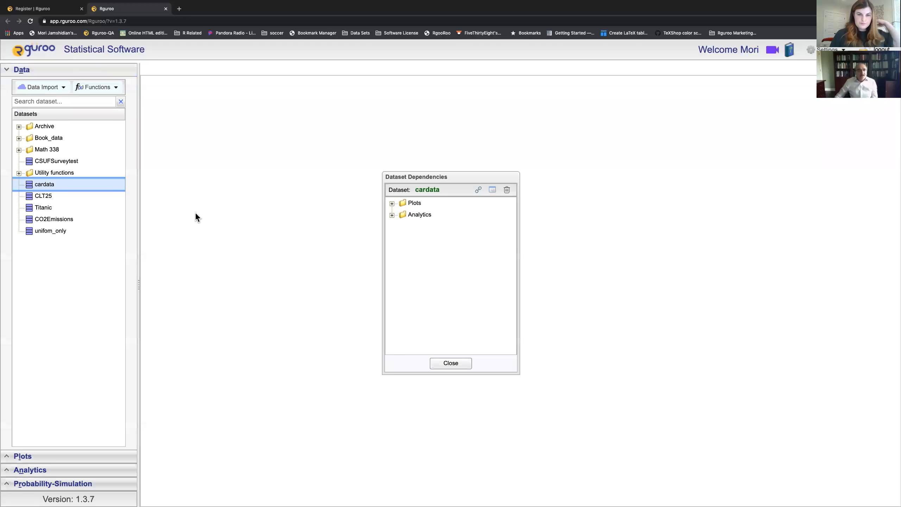
Step: Open the Cardata by Class plot from cardata's dependent plots, then close the dependencies window
mouse_move(99, 192)
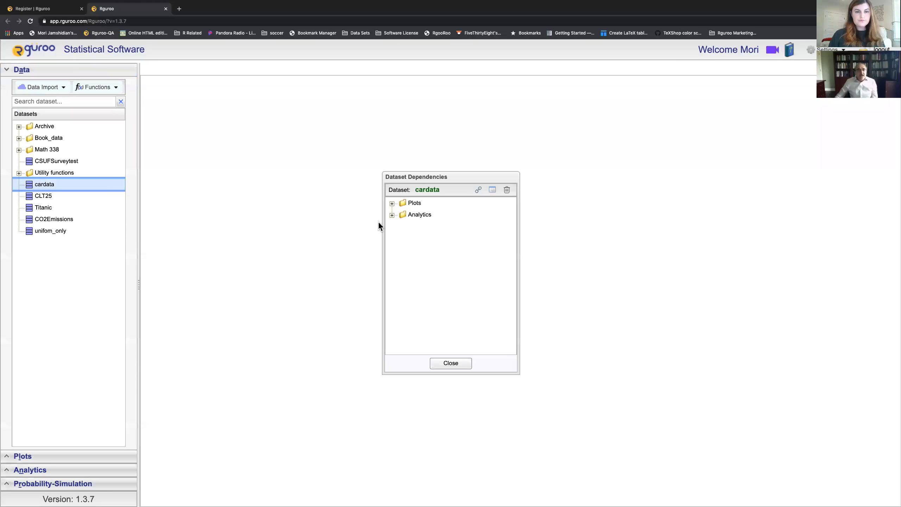
click(392, 203)
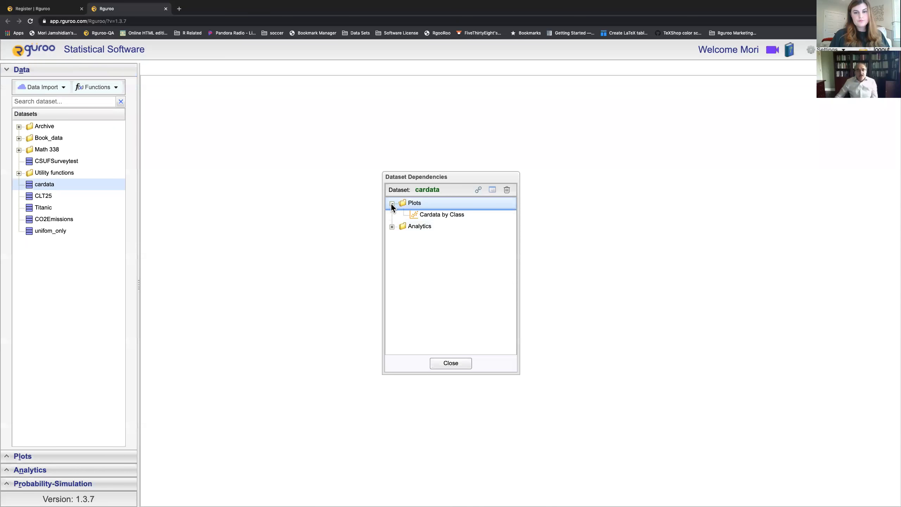
double_click(440, 215)
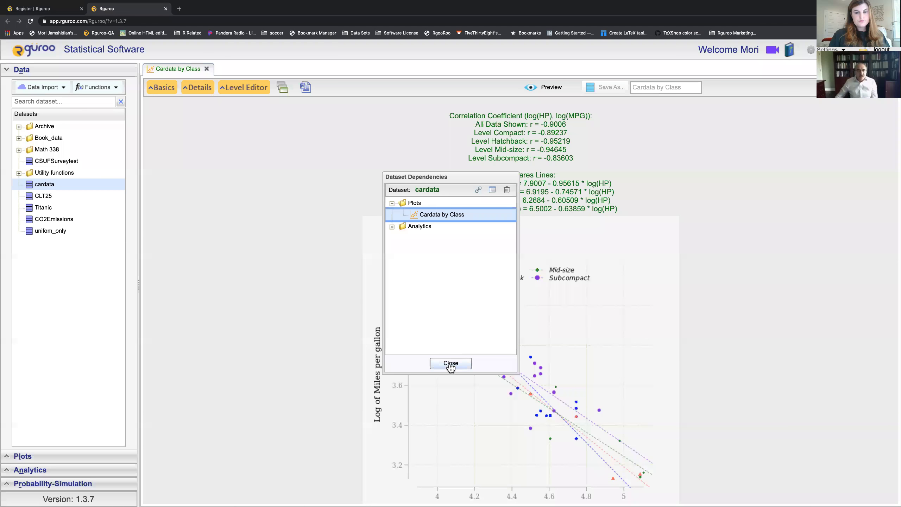
click(450, 363)
Step: Turn off LS Line by Factor in Basics and preview the Cardata by Class plot
scroll(534, 288, down, 1)
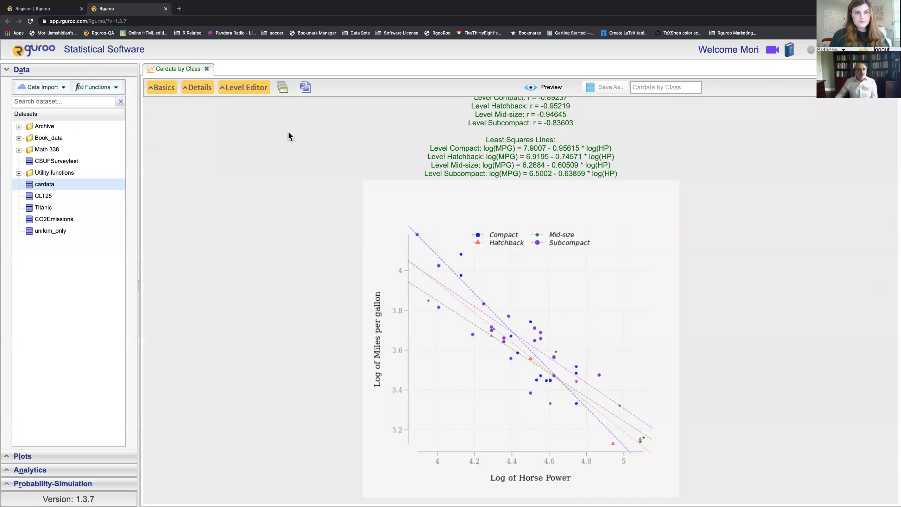
click(164, 89)
click(227, 236)
click(396, 125)
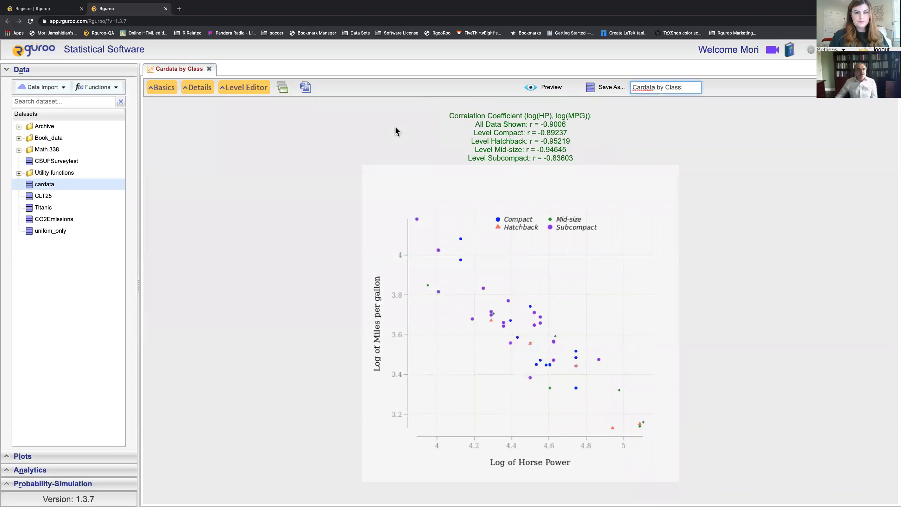
Step: Show cardata's dependencies again and pick the car_data Mean inference analysis under Analytics
right_click(105, 188)
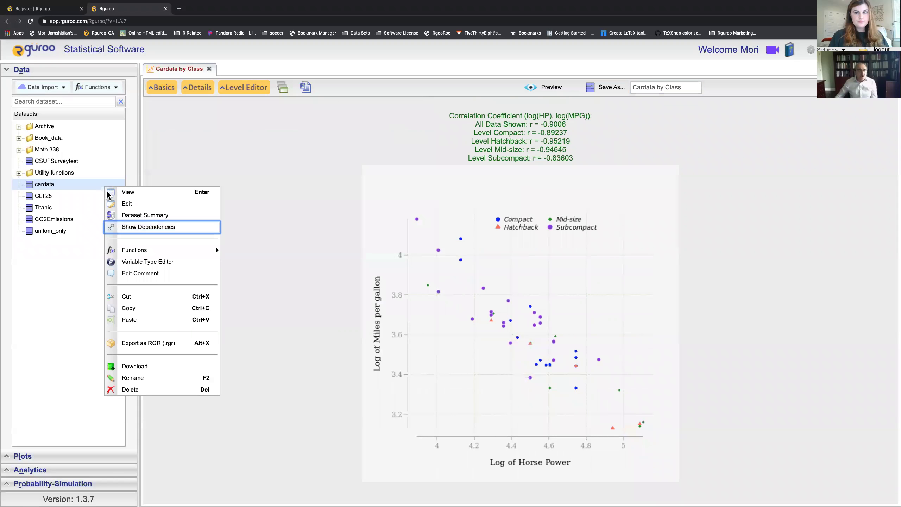
click(130, 226)
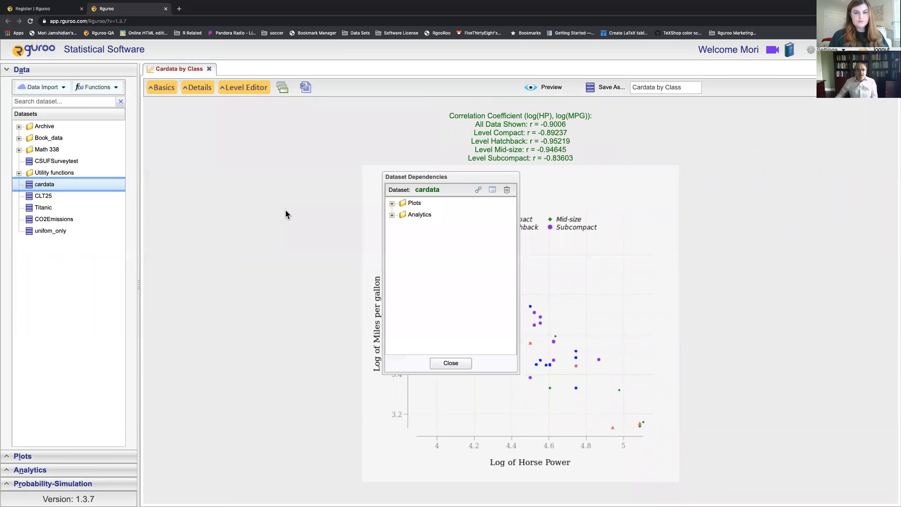
click(392, 216)
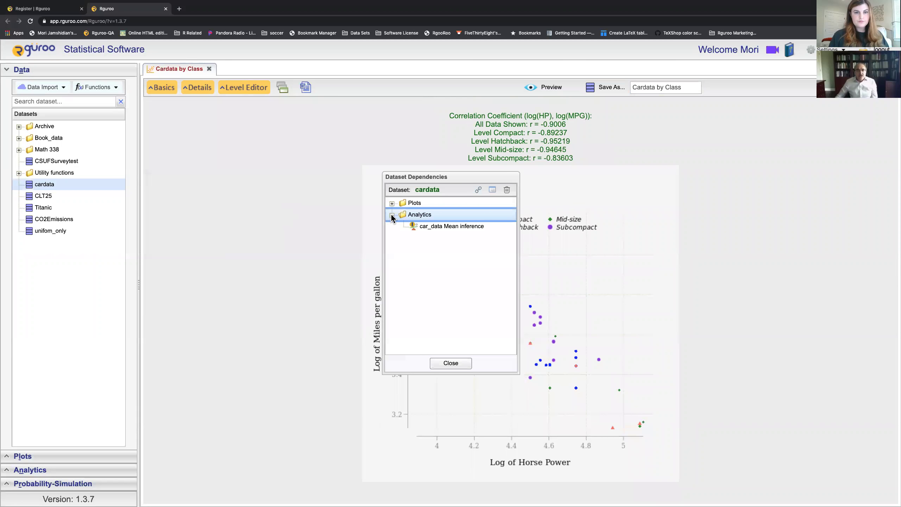
click(434, 228)
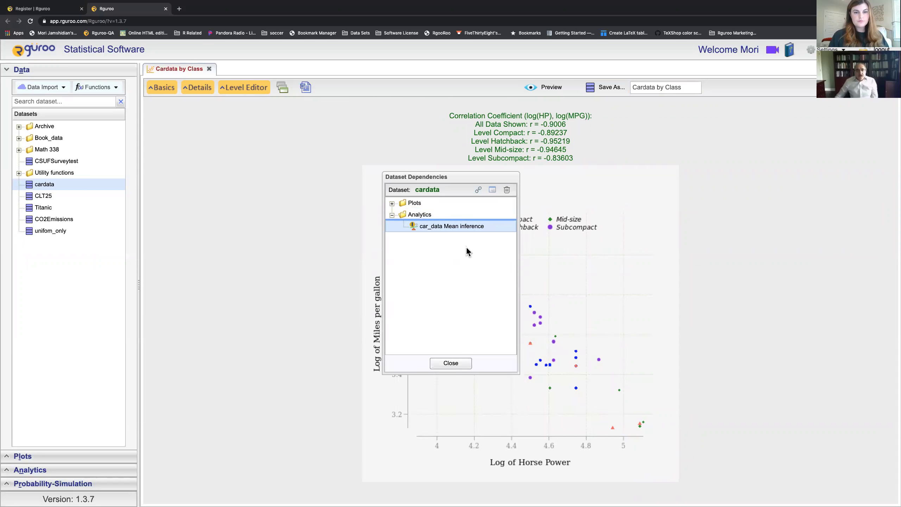
Step: Open the car_data Mean inference report and close the dependencies window
double_click(470, 225)
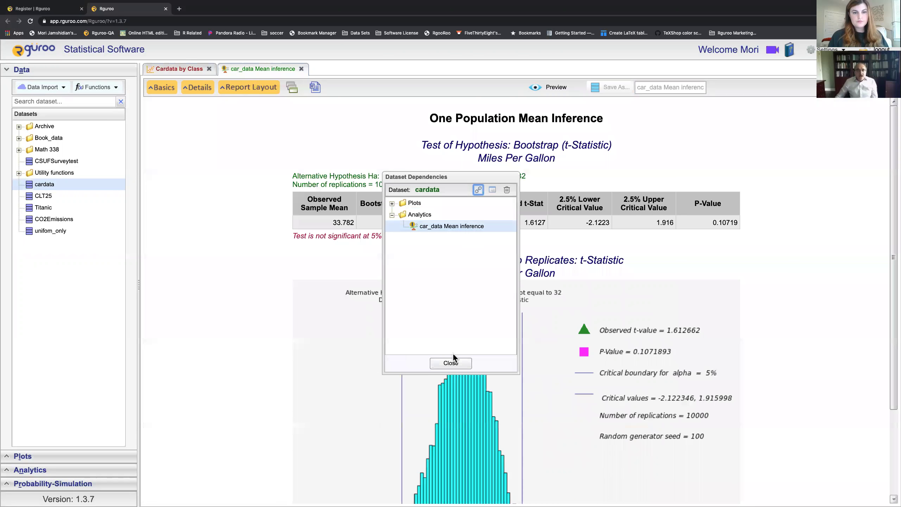
click(450, 362)
scroll(444, 304, down, 5)
scroll(445, 304, up, 5)
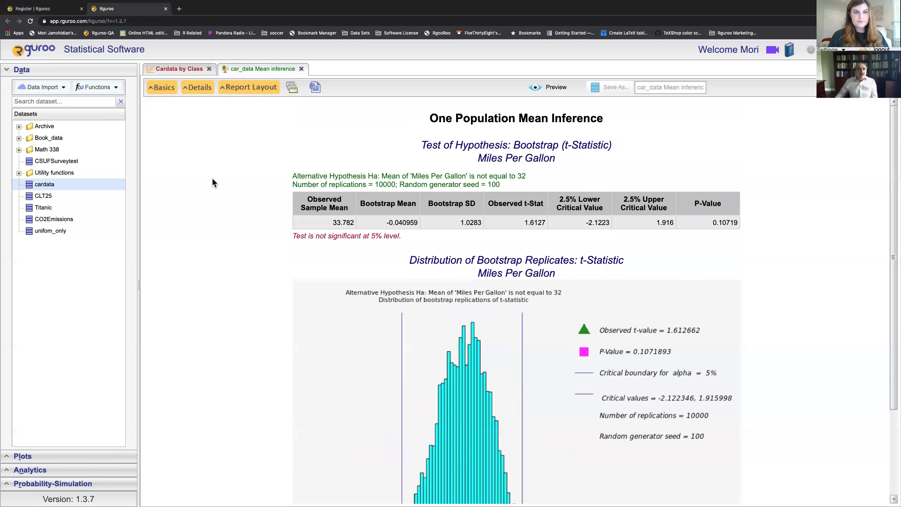
Step: Reset the report layout to add Data Summary, z-Test and P-Value Graph, then preview the report
click(165, 90)
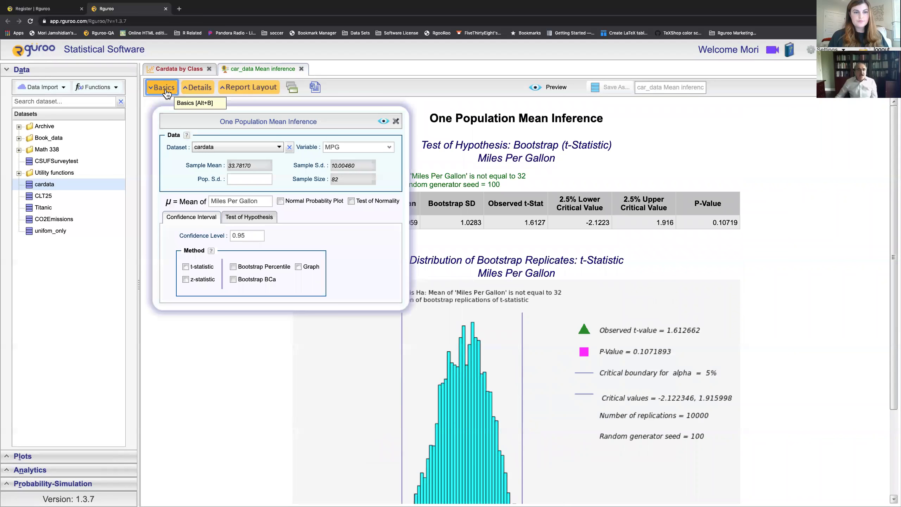
click(196, 87)
click(242, 87)
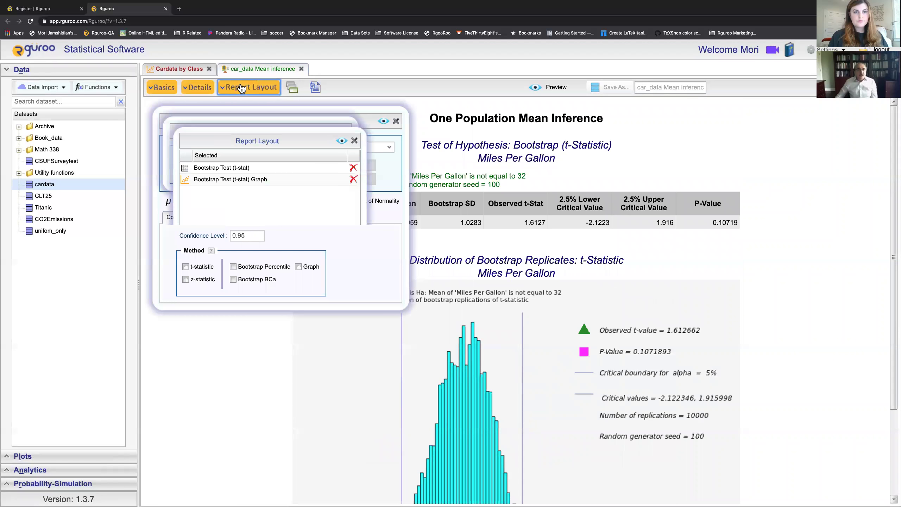
drag(252, 118, 630, 115)
click(345, 131)
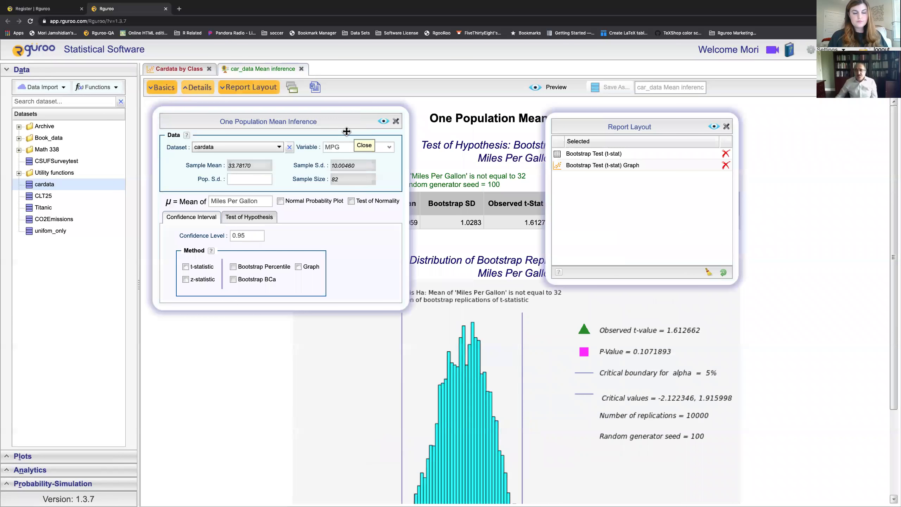
click(723, 272)
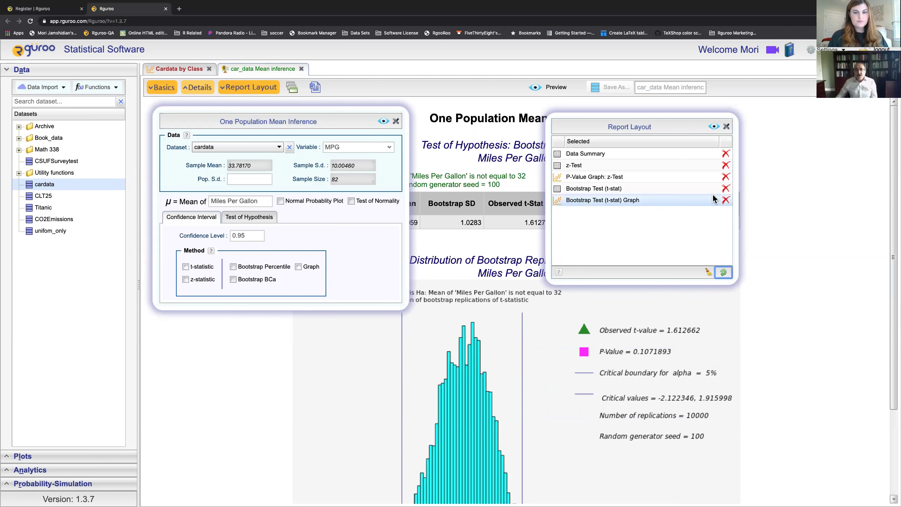
click(713, 127)
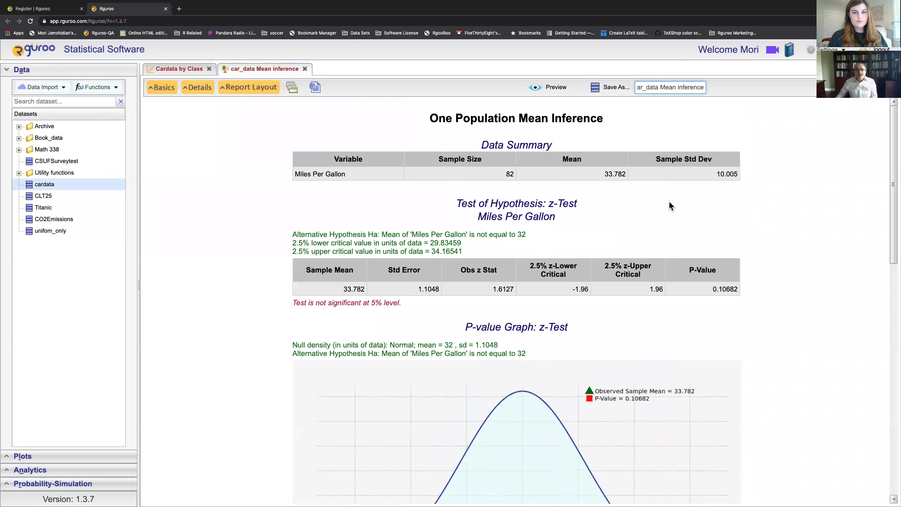
Step: Review the mean inference report, including the P-value 0.1071893, and save it
scroll(668, 201, down, 15)
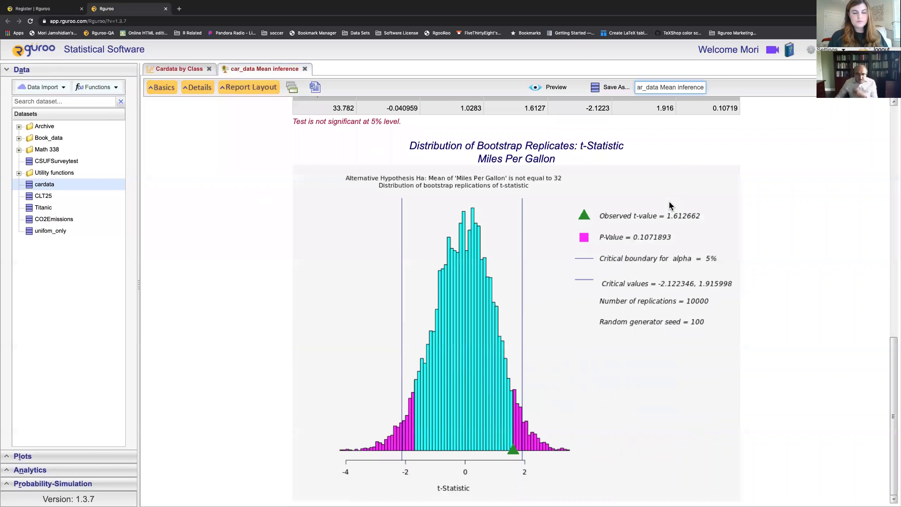
scroll(669, 206, up, 10)
scroll(668, 202, up, 5)
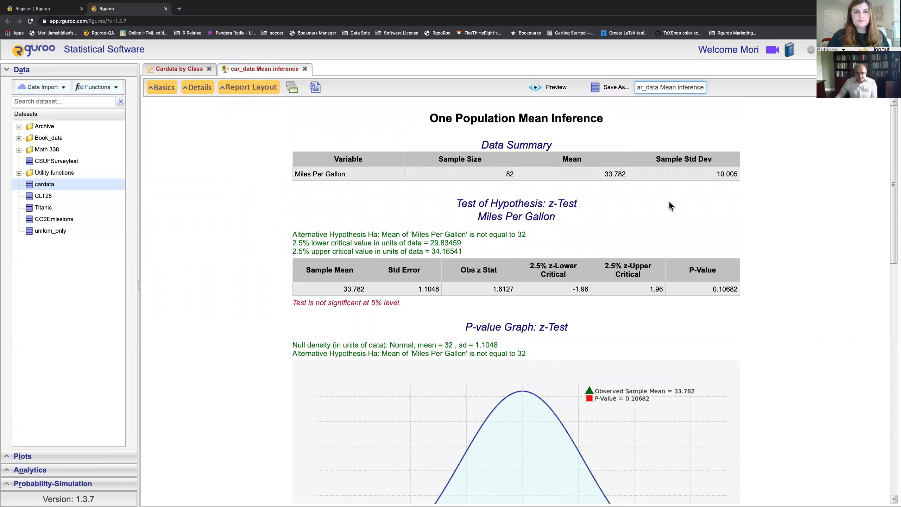
scroll(669, 201, down, 8)
scroll(668, 201, down, 6)
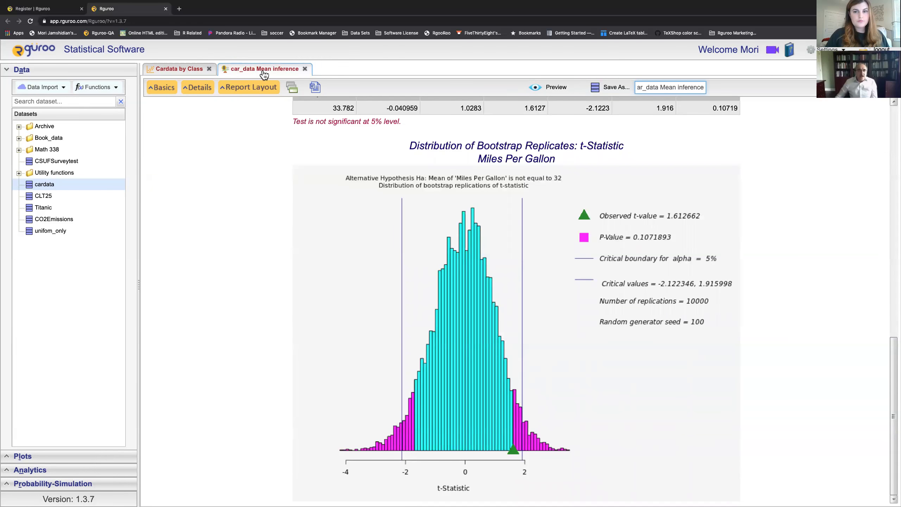
click(609, 93)
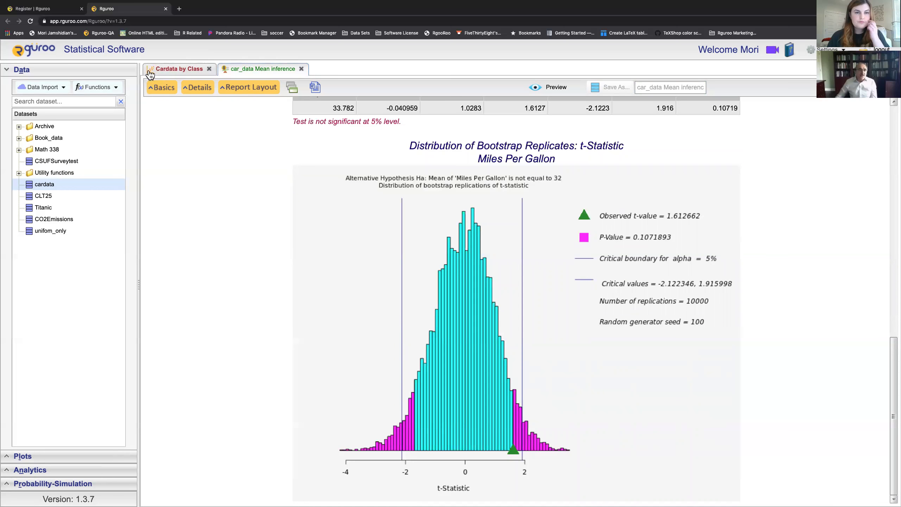
Step: Switch to Cardata by Class and back to the report, then collapse the Data list
click(167, 75)
click(241, 70)
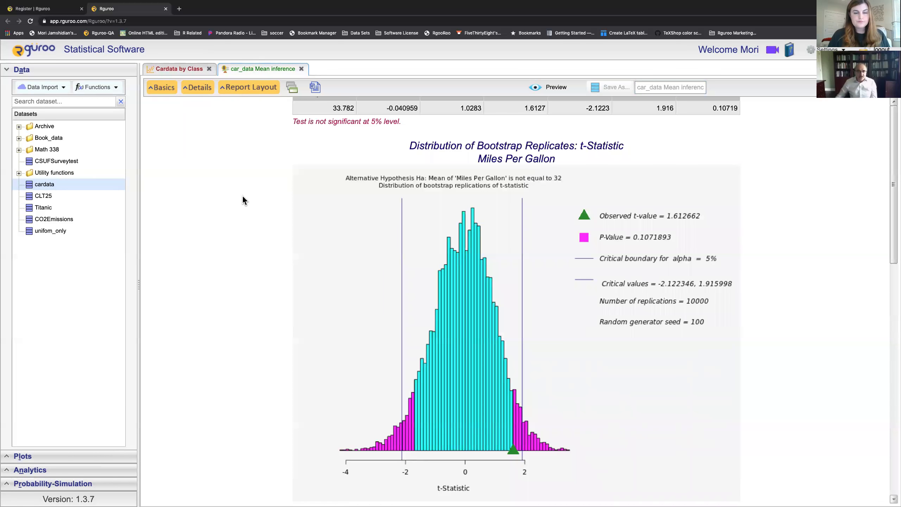
click(102, 71)
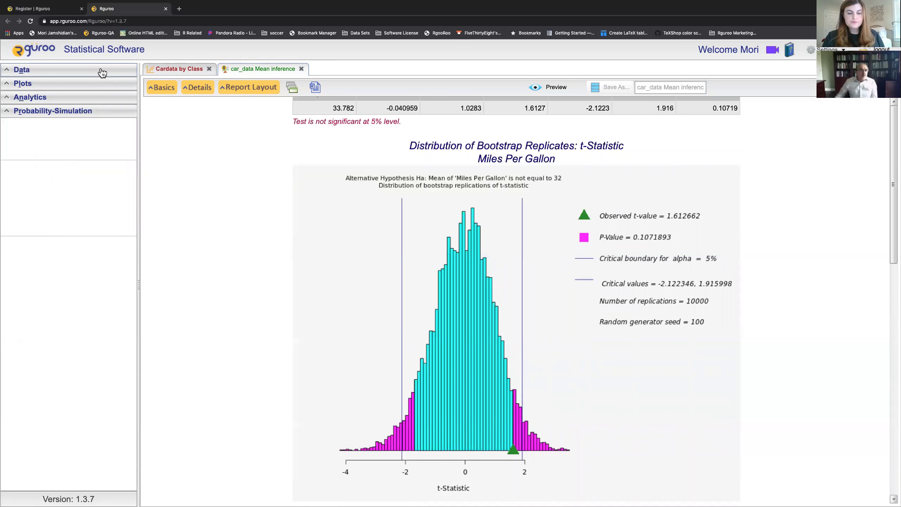
Step: Add a new root plot folder named Hawkes Webinar
click(91, 89)
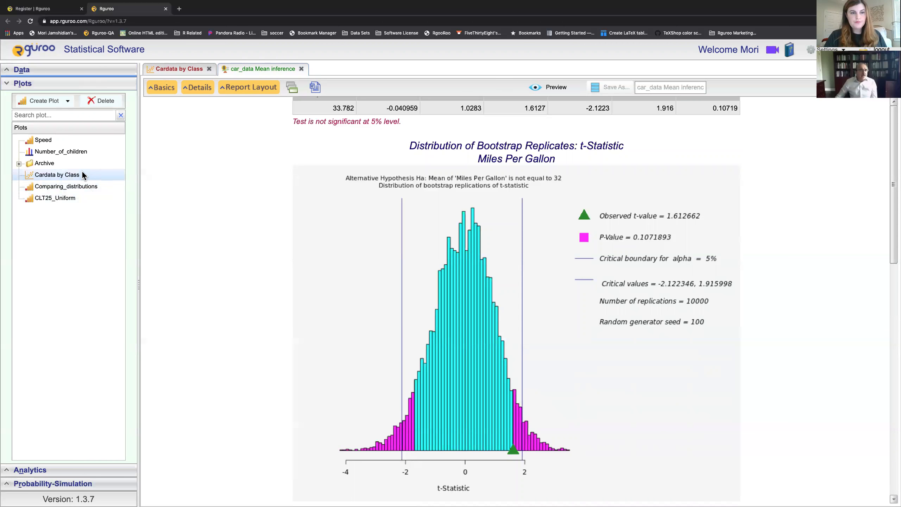
right_click(62, 239)
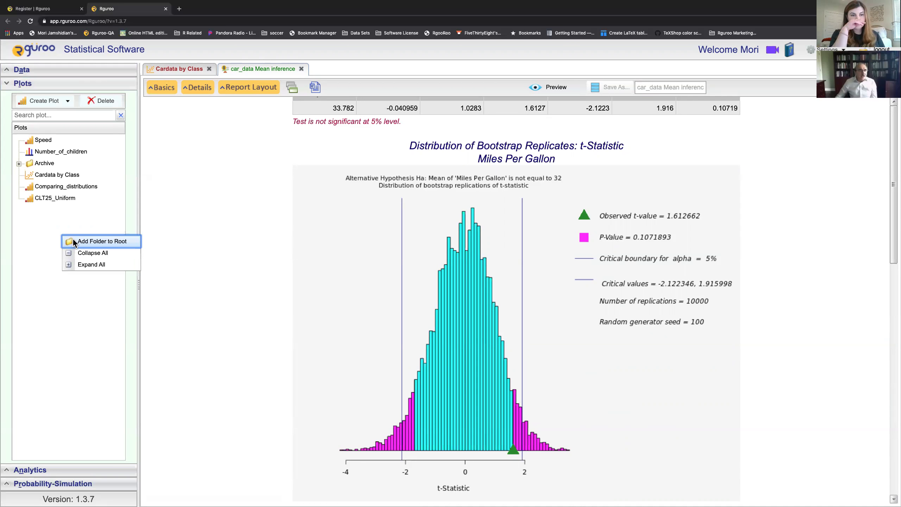
click(73, 243)
text(Webinar)
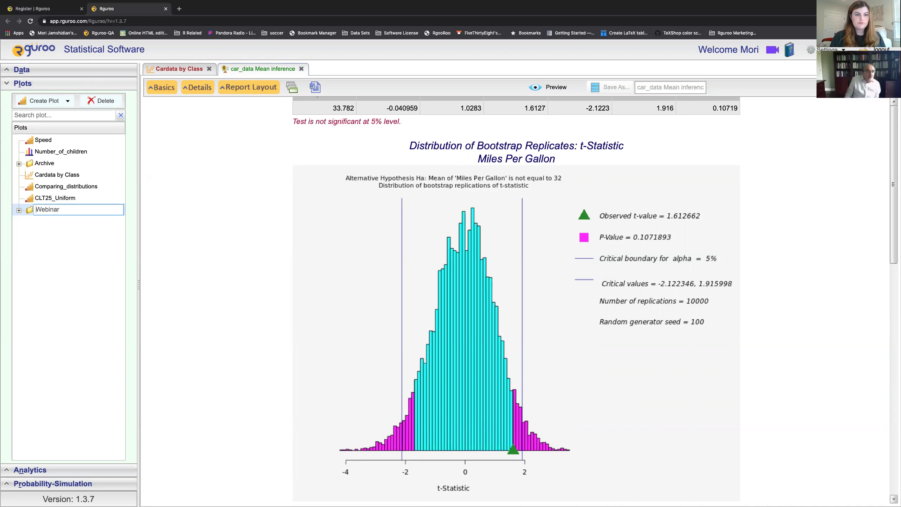
click(36, 209)
text(Hawkes)
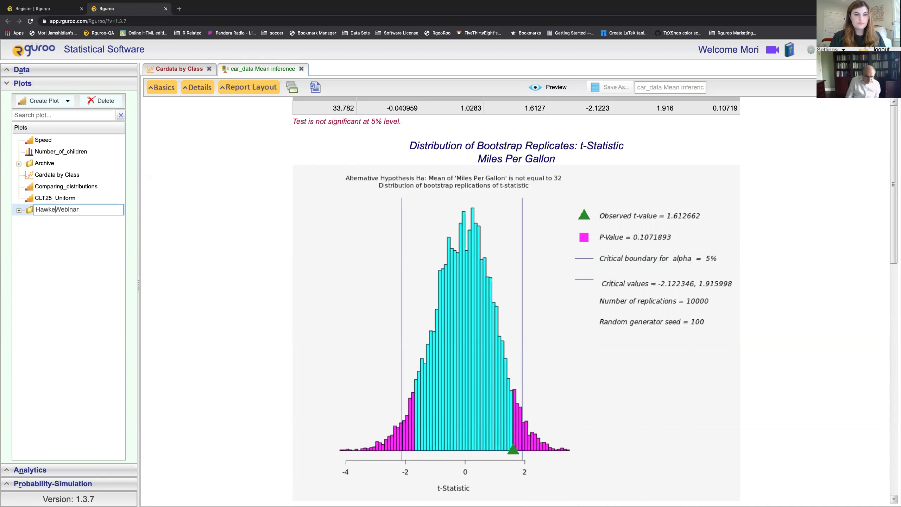
click(55, 264)
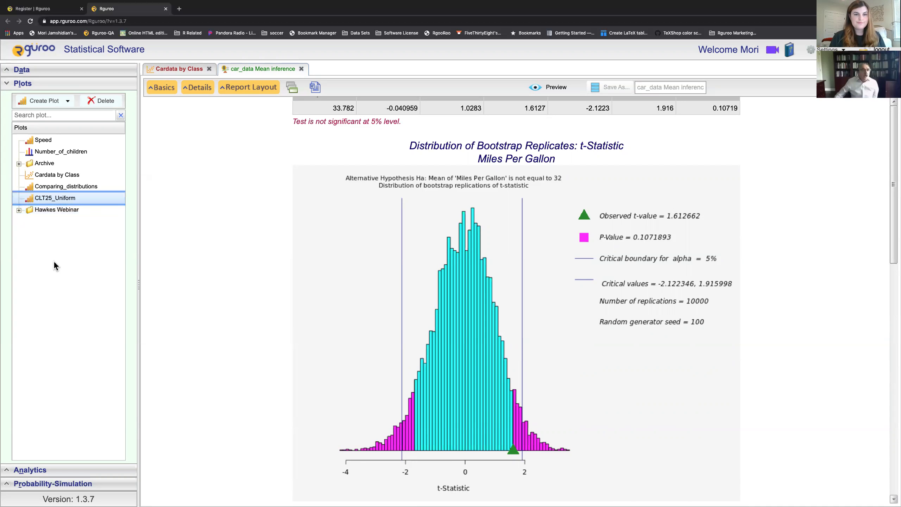
Step: Move Cardata by Class, Comparing_distributions and CLT25_Uniform into the Hawkes Webinar folder
click(55, 175)
shift+click(53, 187)
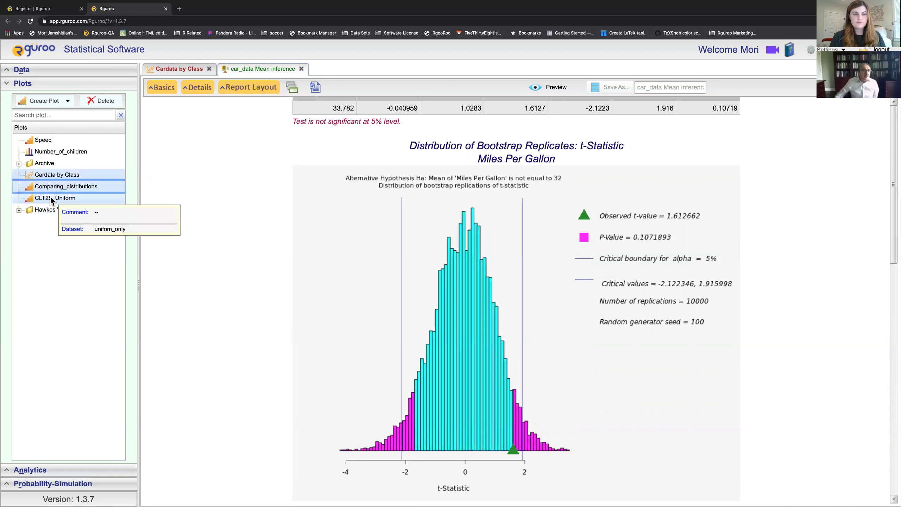
click(52, 200)
click(52, 176)
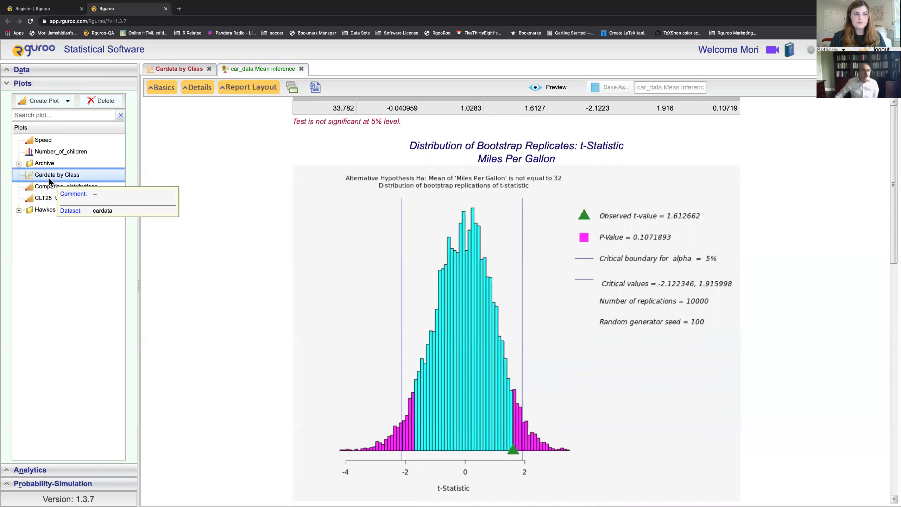
shift+click(46, 198)
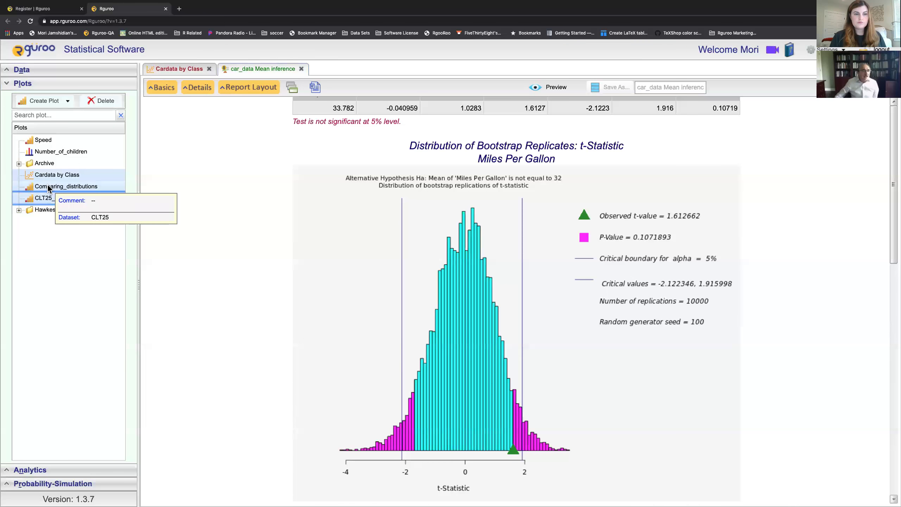
right_click(48, 188)
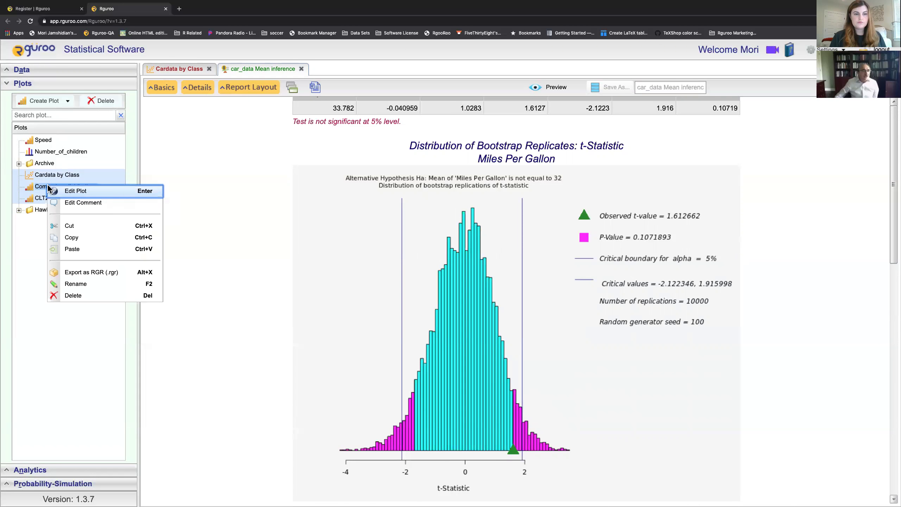
click(38, 240)
drag(54, 187, 62, 212)
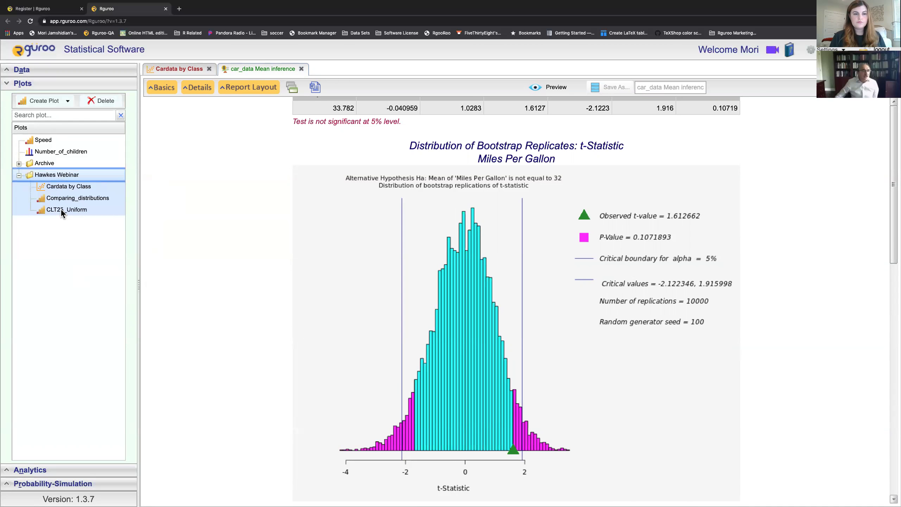
click(20, 175)
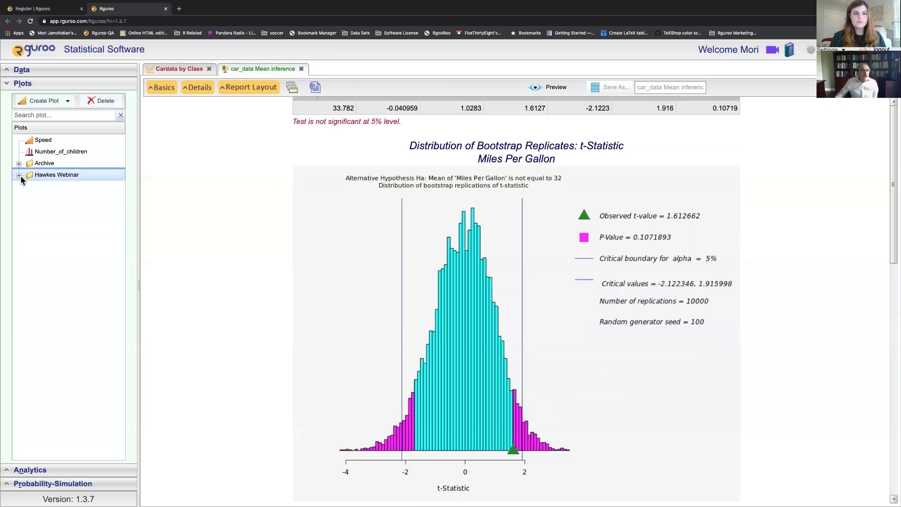
right_click(89, 176)
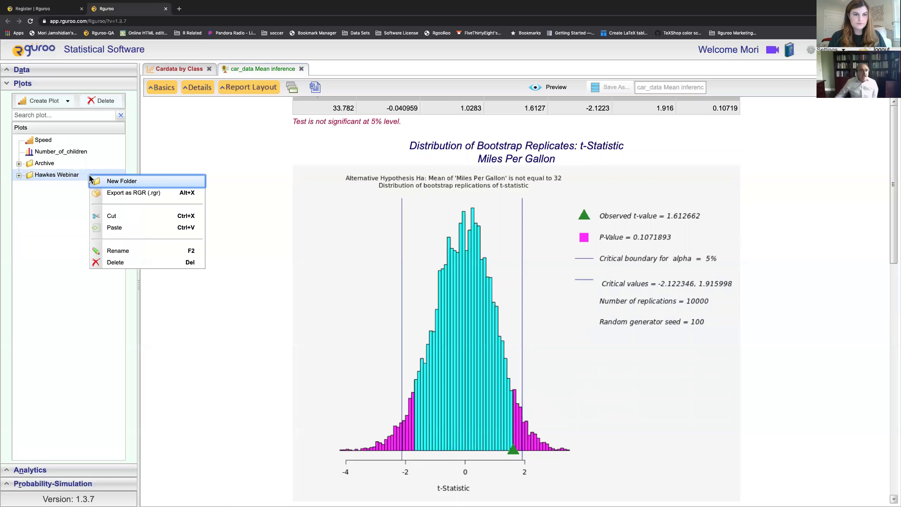
Step: Export the Hawkes Webinar folder via Export as RGR to the Desktop, then exit full screen
click(126, 193)
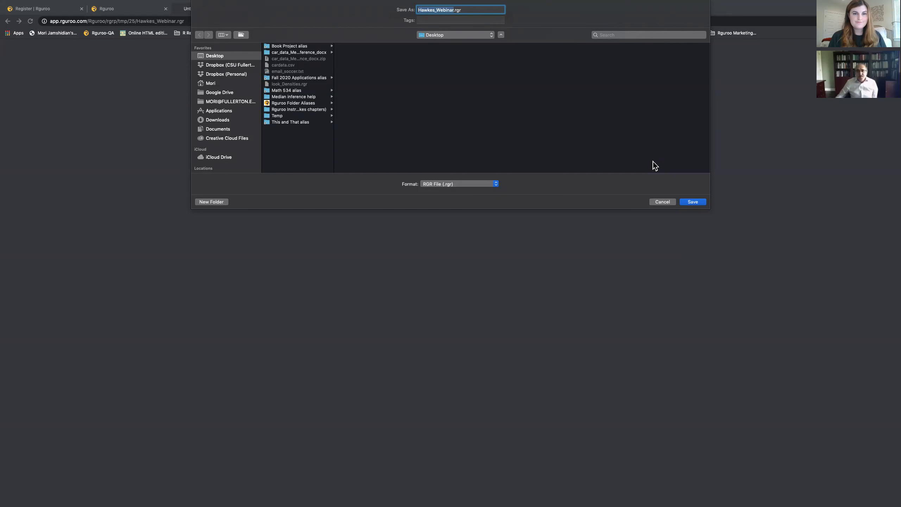
click(694, 202)
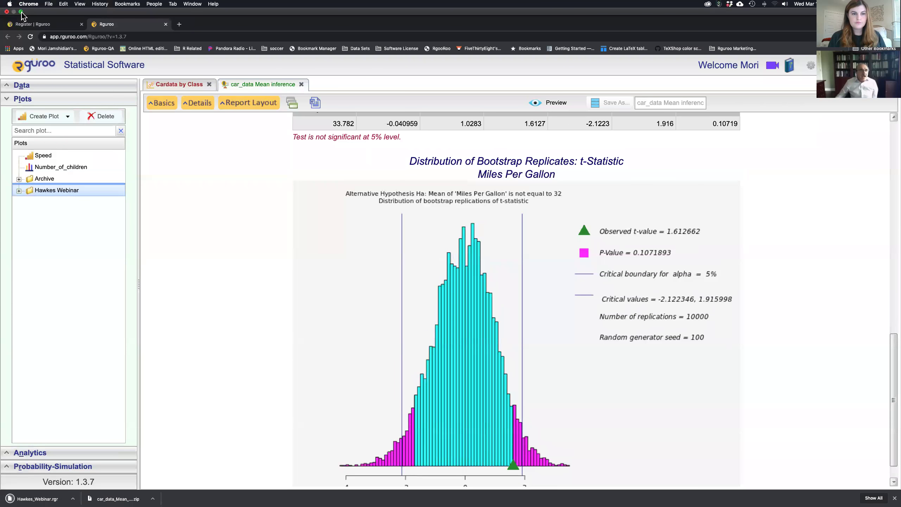
click(20, 11)
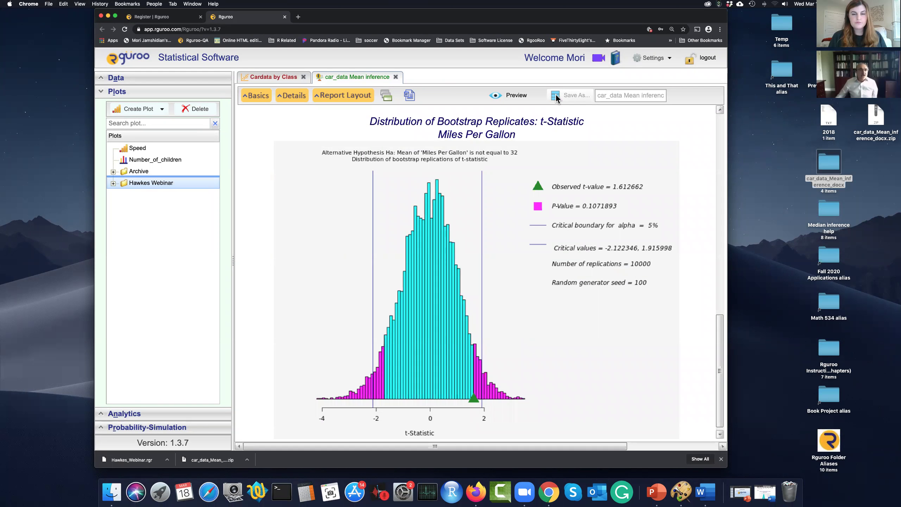
Step: Start an RGR (.rgr) data import from the Data section
click(167, 92)
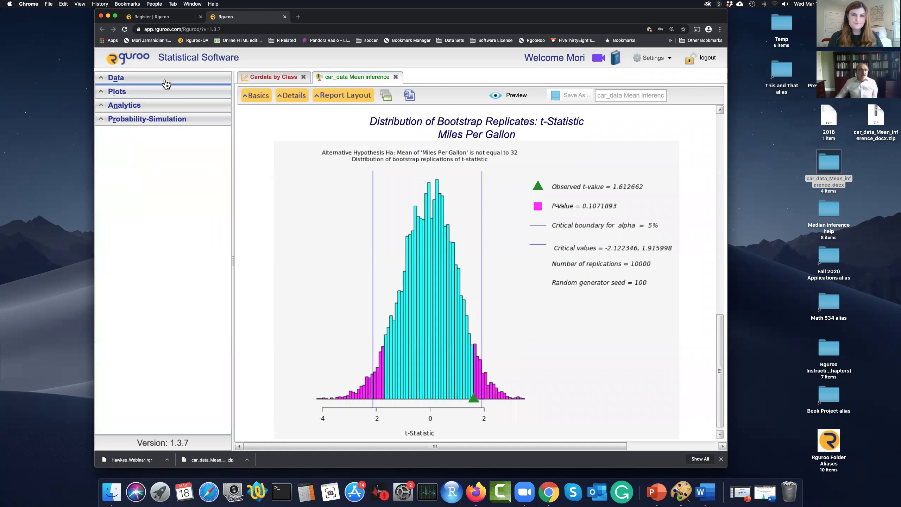
click(165, 80)
click(158, 95)
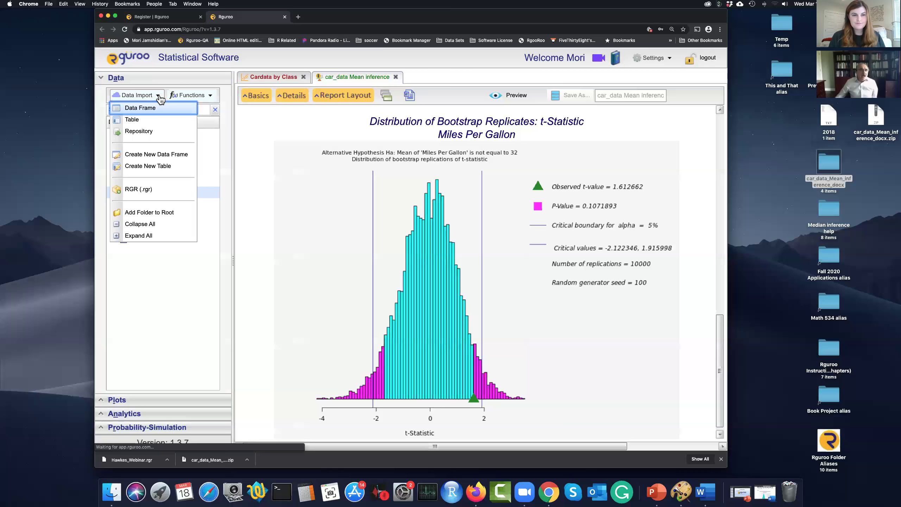
click(134, 191)
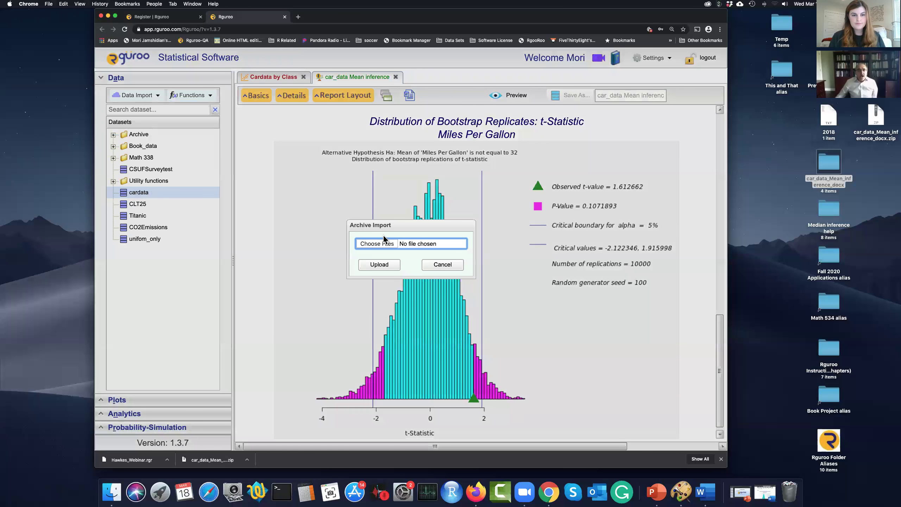
Step: Choose Hawkes_Webinar.rgr and upload it into Rguroo
click(385, 245)
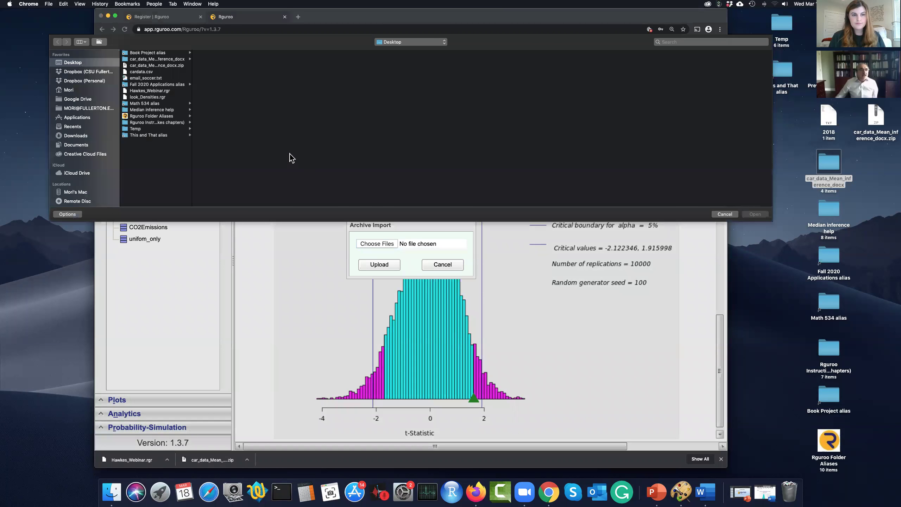
click(148, 90)
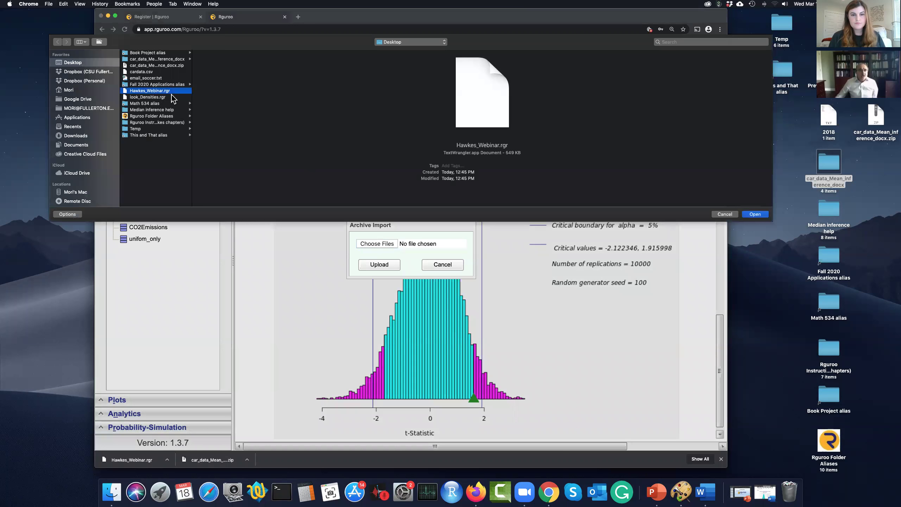
click(756, 214)
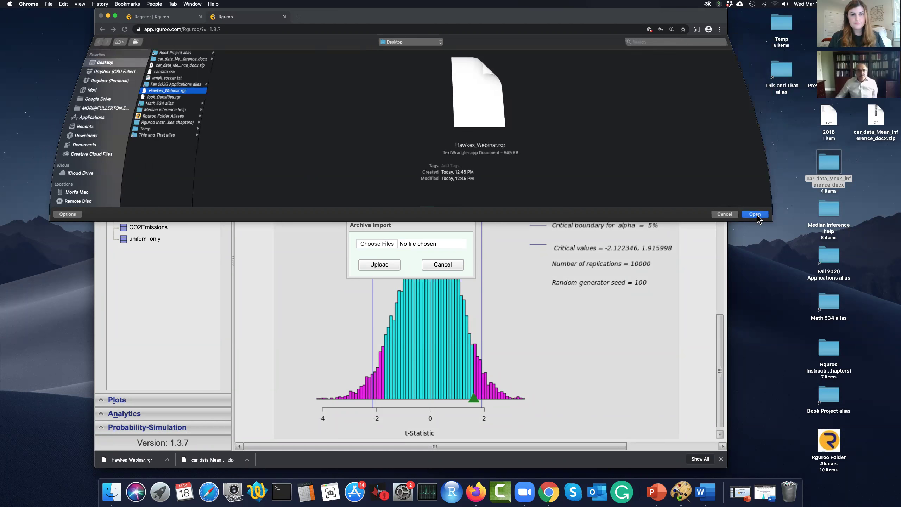
click(387, 267)
click(378, 264)
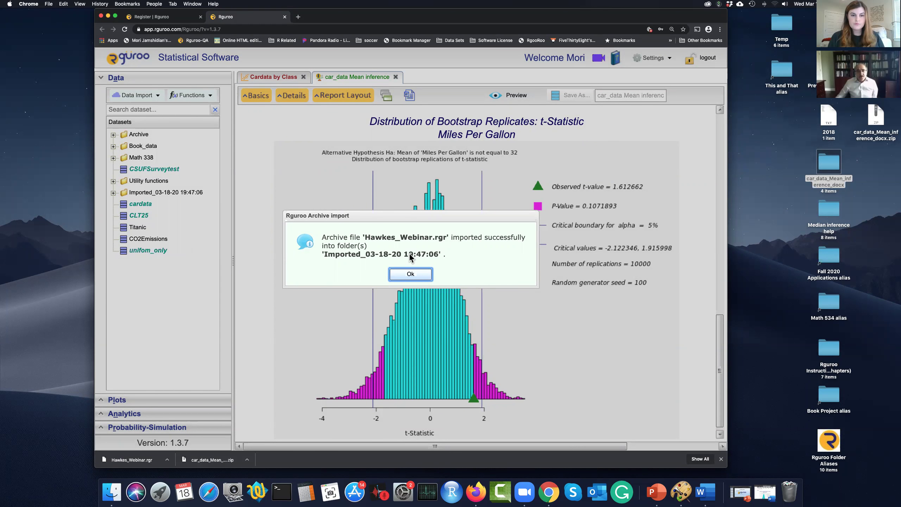
Step: Dismiss the import message and expand Imported_03-18-20 19:47:06 to show cardata, CLT25 and unifom_only
click(413, 276)
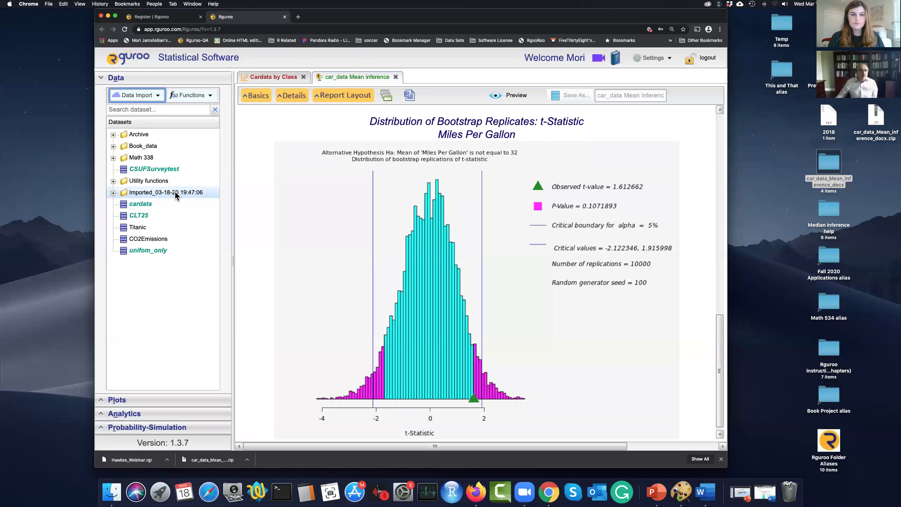
click(114, 193)
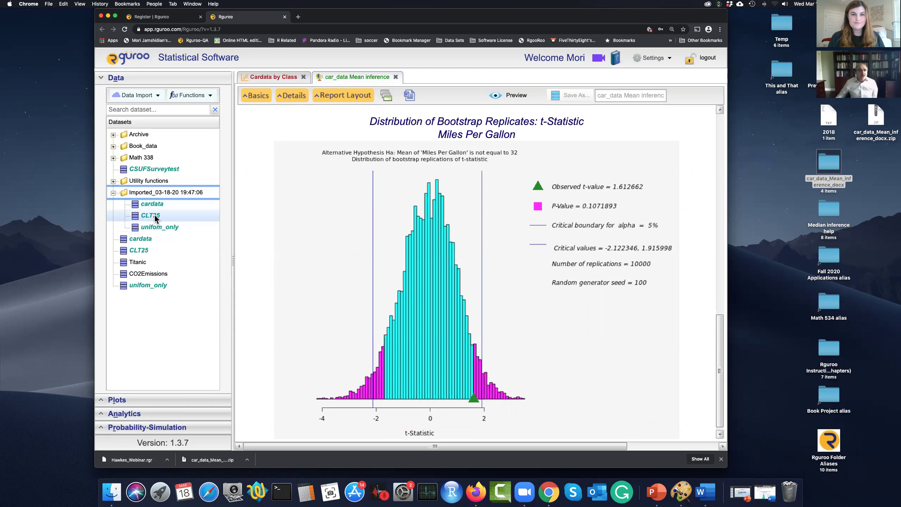
mouse_move(155, 231)
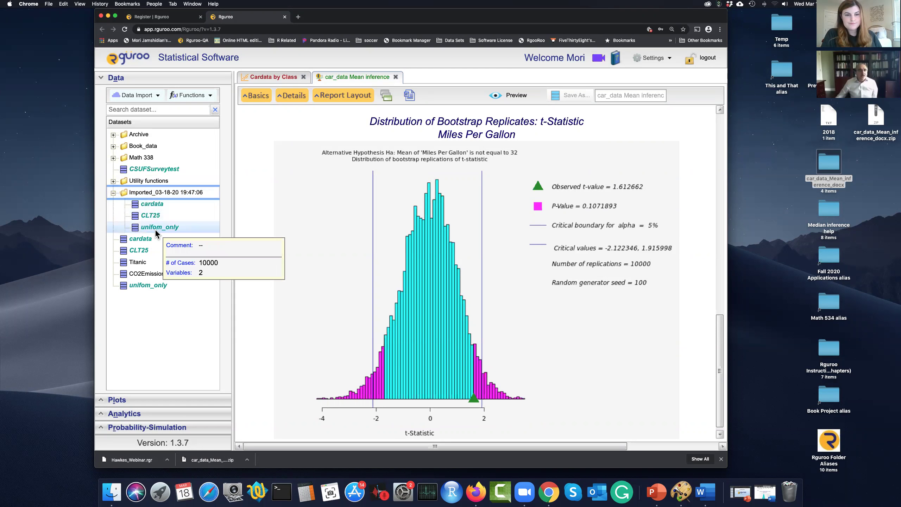
Step: Open Cardata by Class from Plots > Imported_03-18-20 19:47:06 > Hawkes Webinar
click(114, 193)
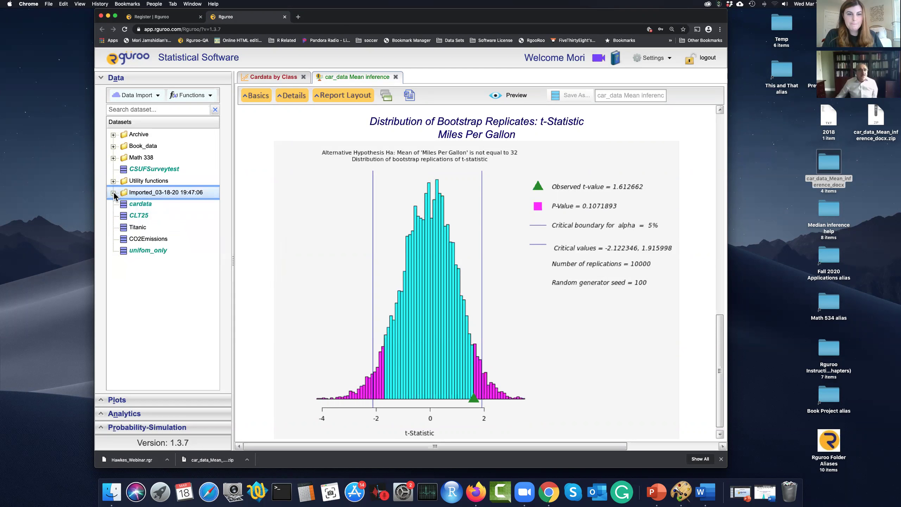
click(127, 78)
click(130, 95)
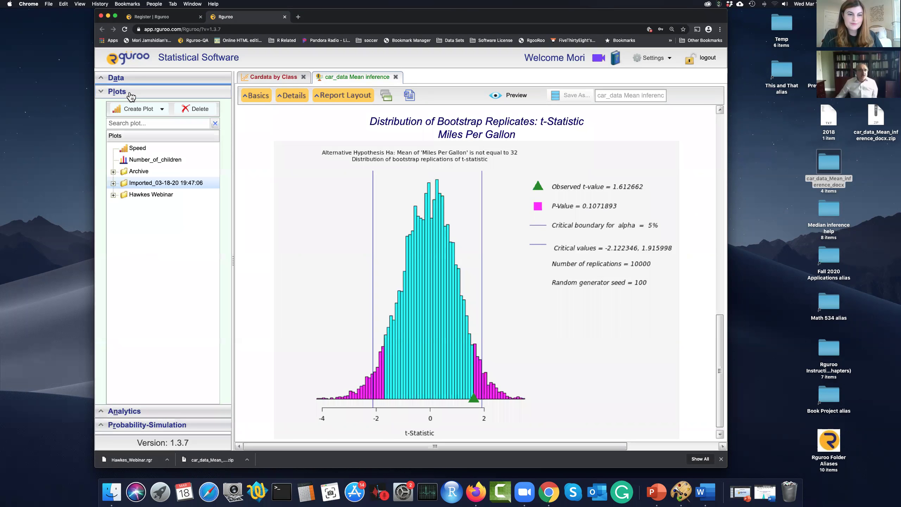
click(114, 183)
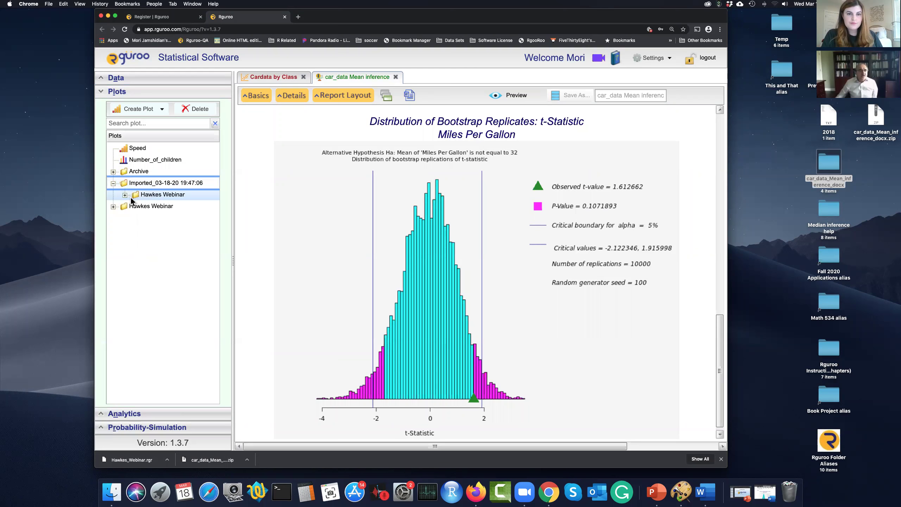
click(125, 195)
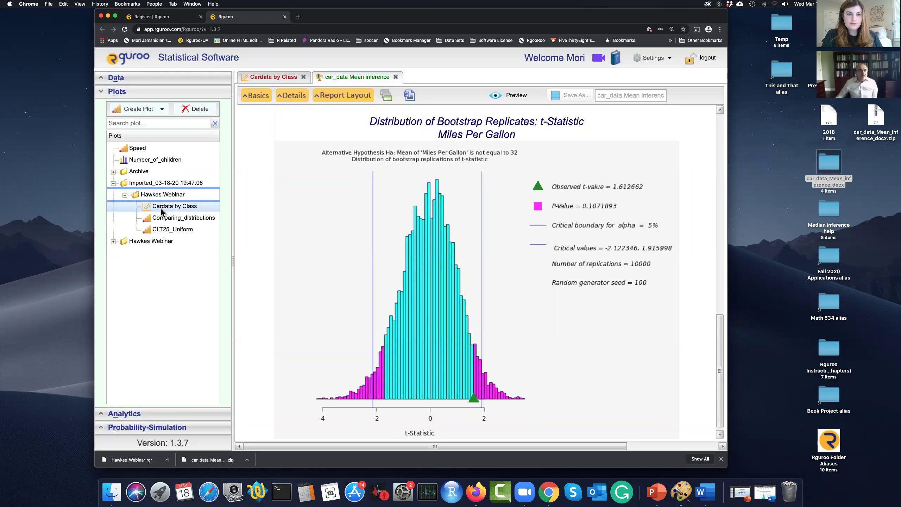
click(113, 241)
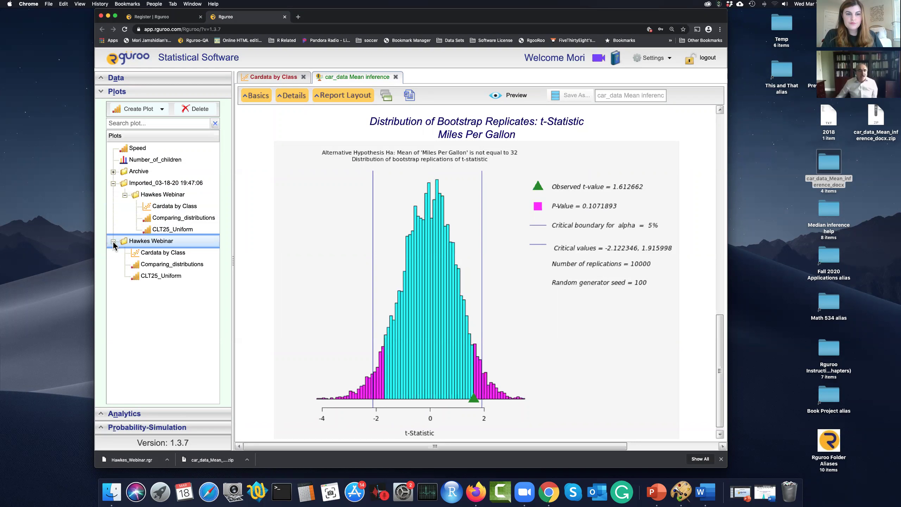
click(113, 241)
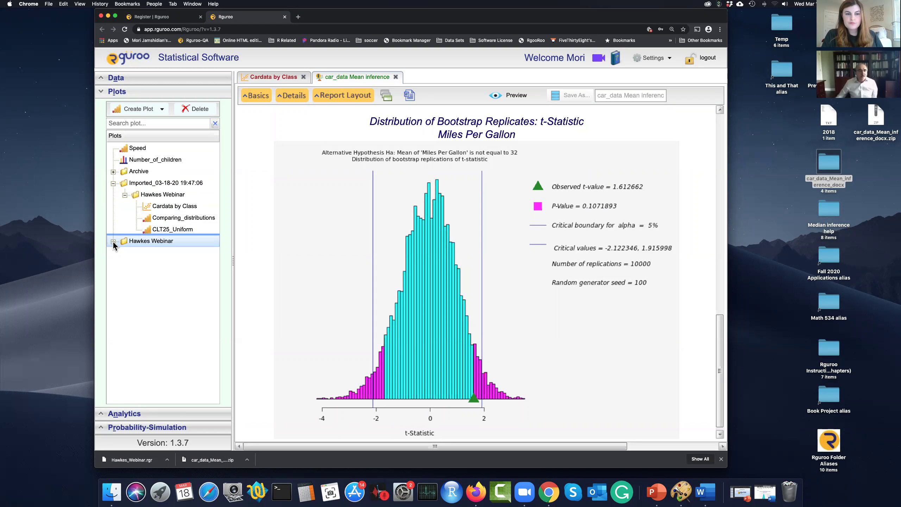
double_click(171, 209)
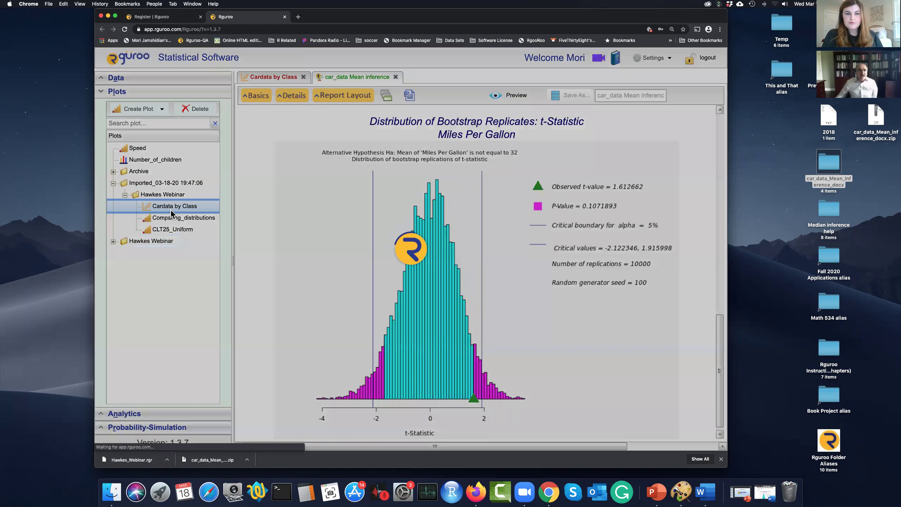
scroll(304, 261, down, 5)
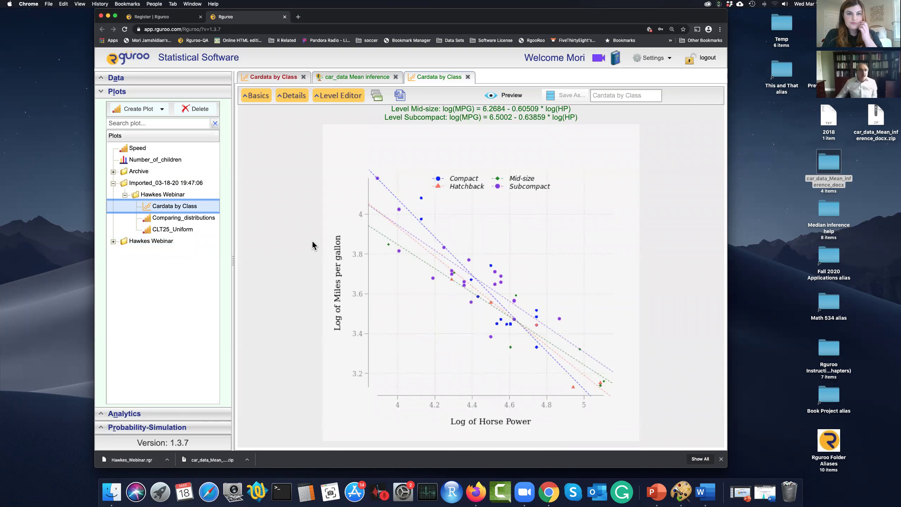
Step: Collapse the Imported_03-18-20 folder, switch the sidebar to Data, and open the Titanic dataset
click(113, 183)
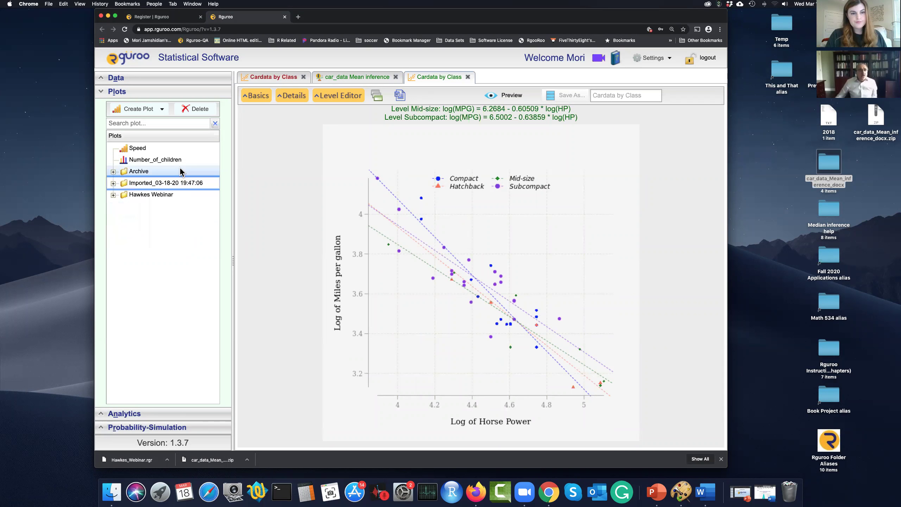
mouse_move(179, 169)
click(159, 93)
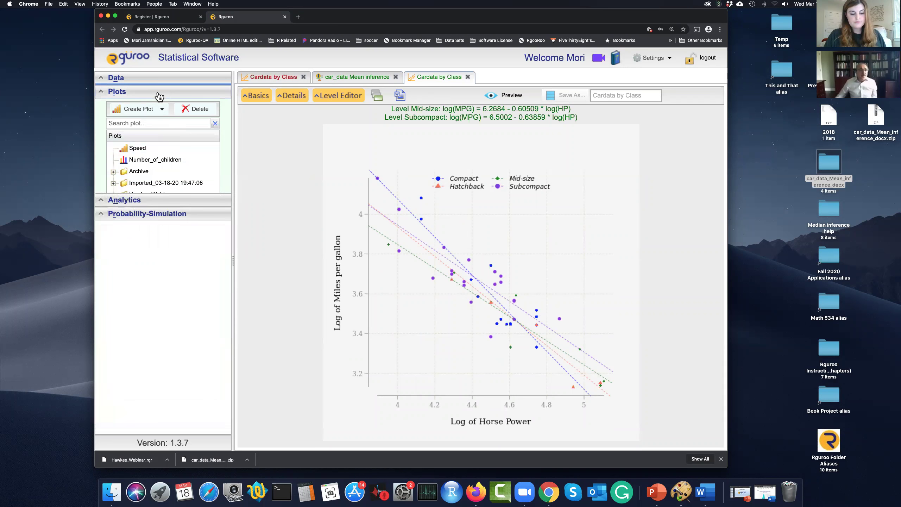
click(158, 81)
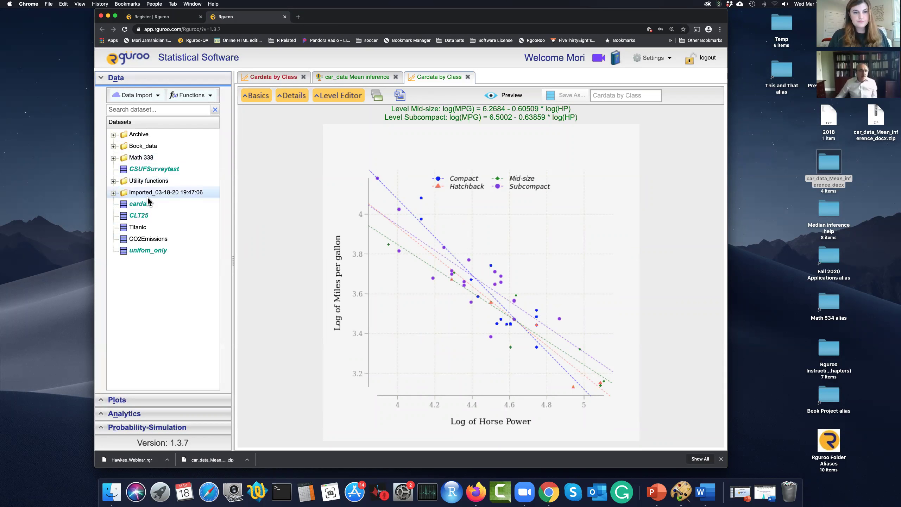
mouse_move(152, 211)
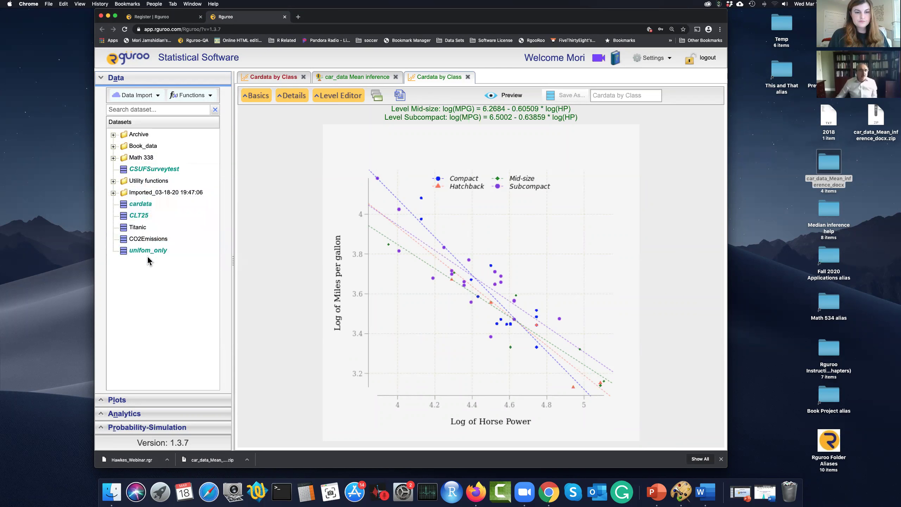
double_click(136, 228)
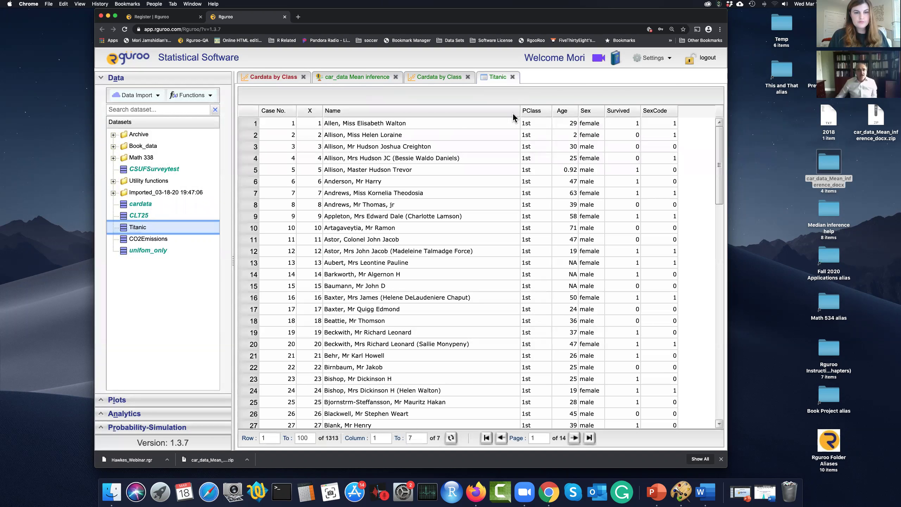
click(512, 77)
mouse_move(173, 211)
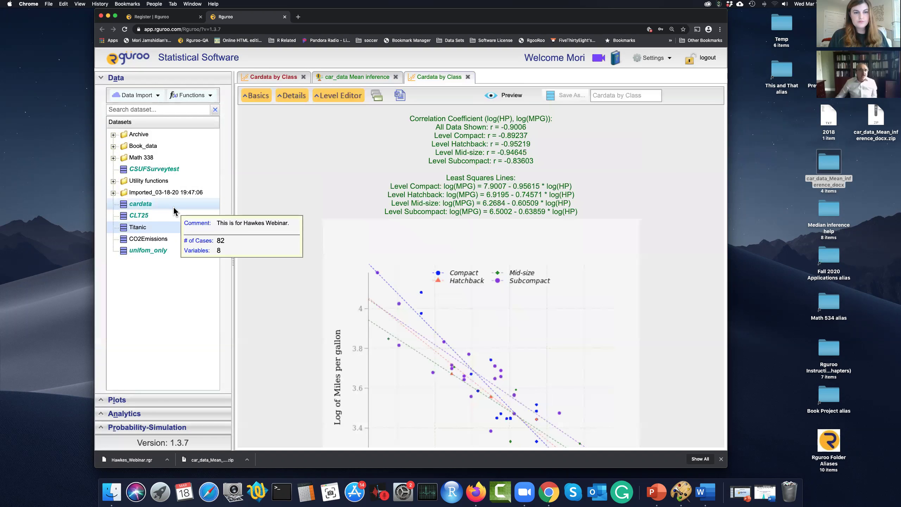
click(145, 221)
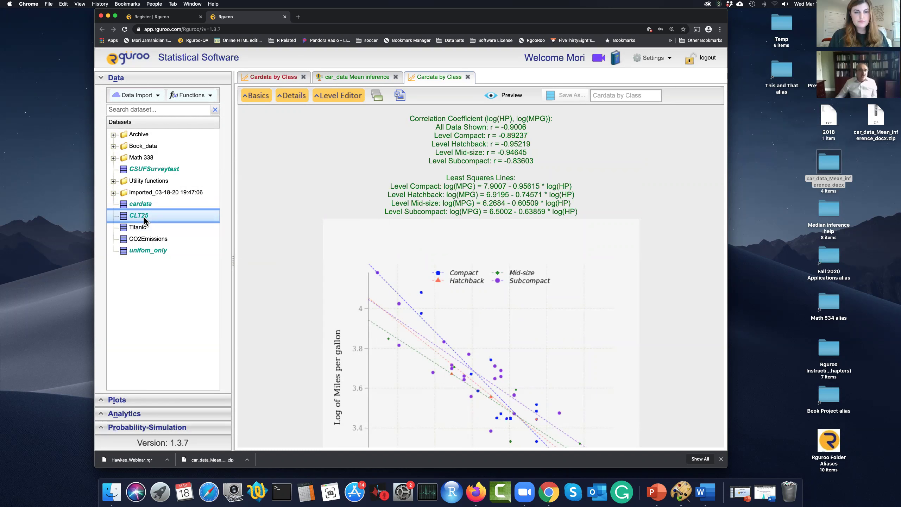
right_click(145, 218)
Step: Show CLT25's dependencies, select the Comparing_distributions plot under Plots, and close the dialog
click(174, 260)
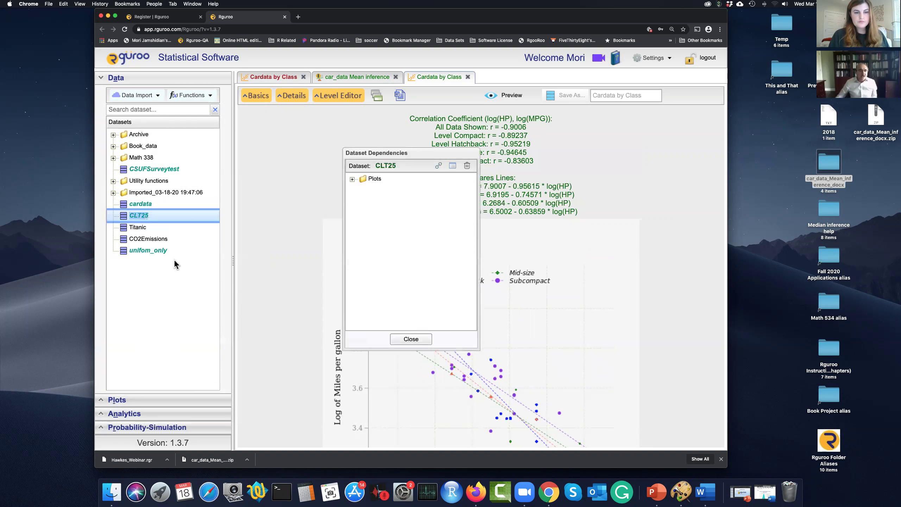
click(351, 179)
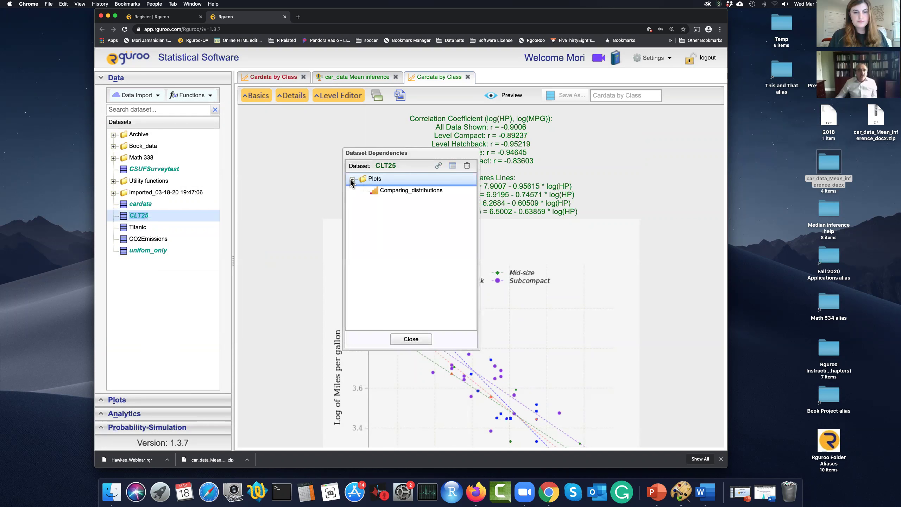
click(404, 194)
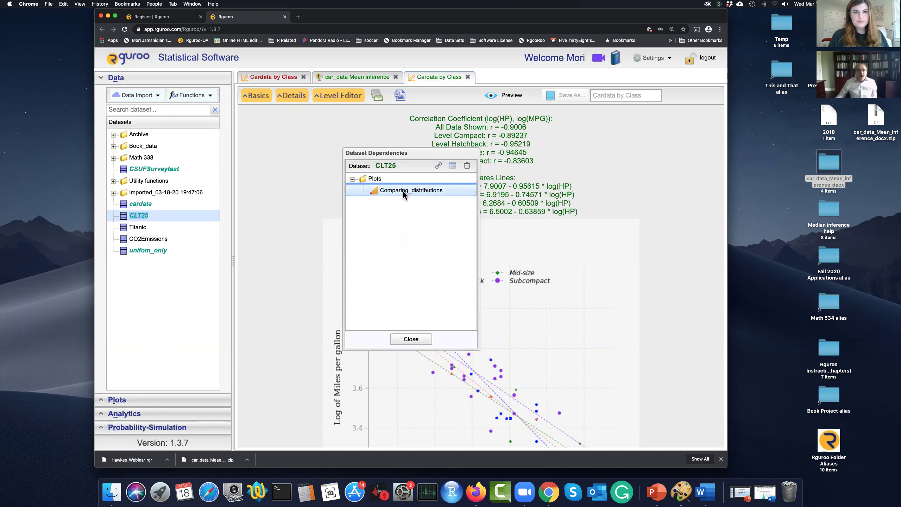
click(411, 338)
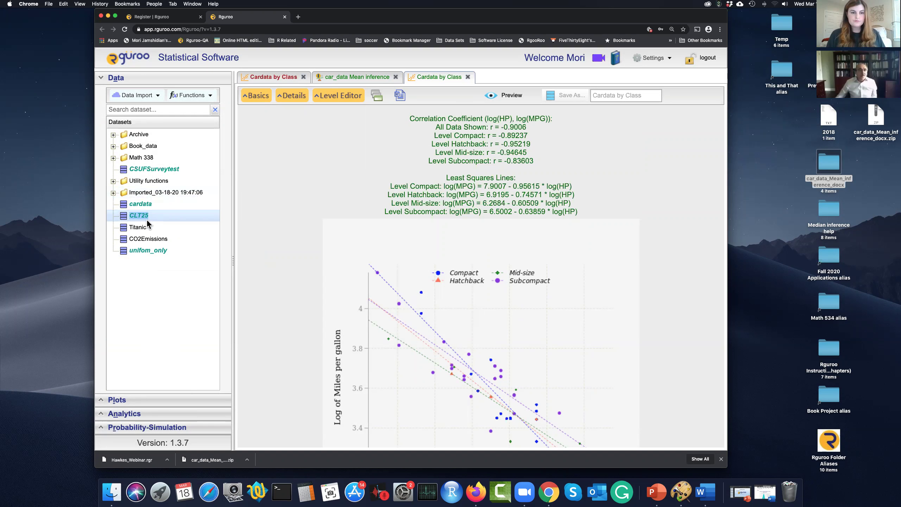
Step: Reopen CLT25's Show Dependencies, open Comparing_distributions from Plots, and close the dialog
click(161, 221)
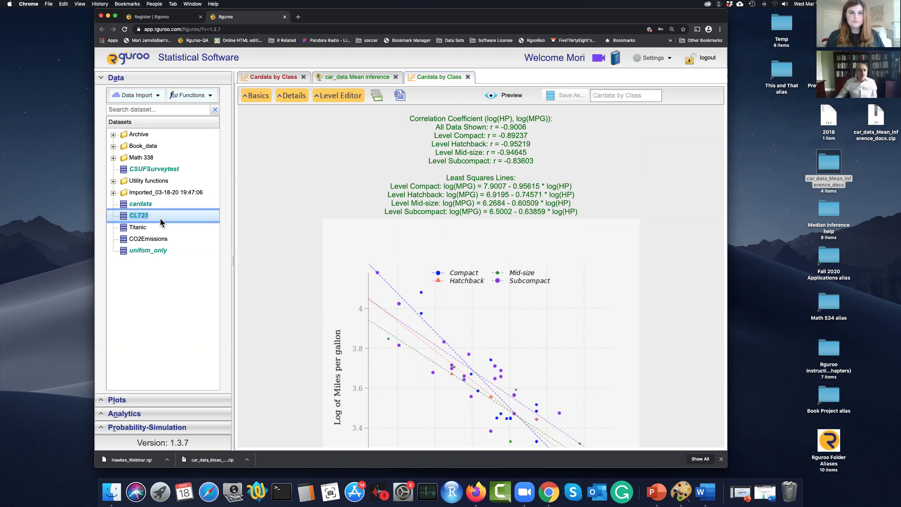
right_click(161, 223)
click(187, 260)
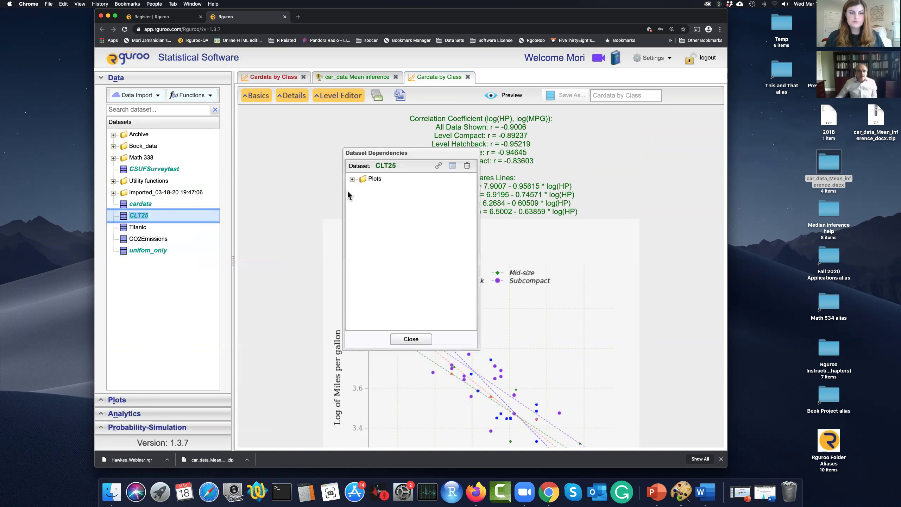
click(352, 179)
double_click(390, 190)
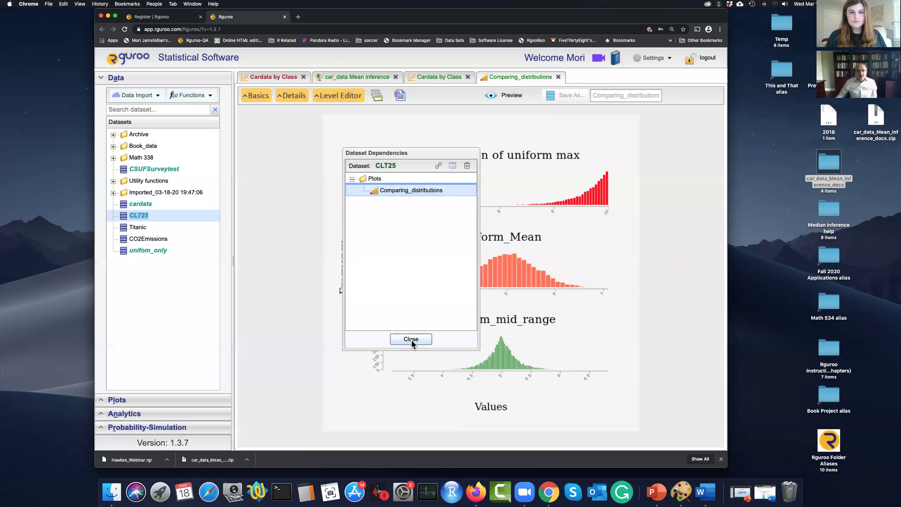
click(411, 340)
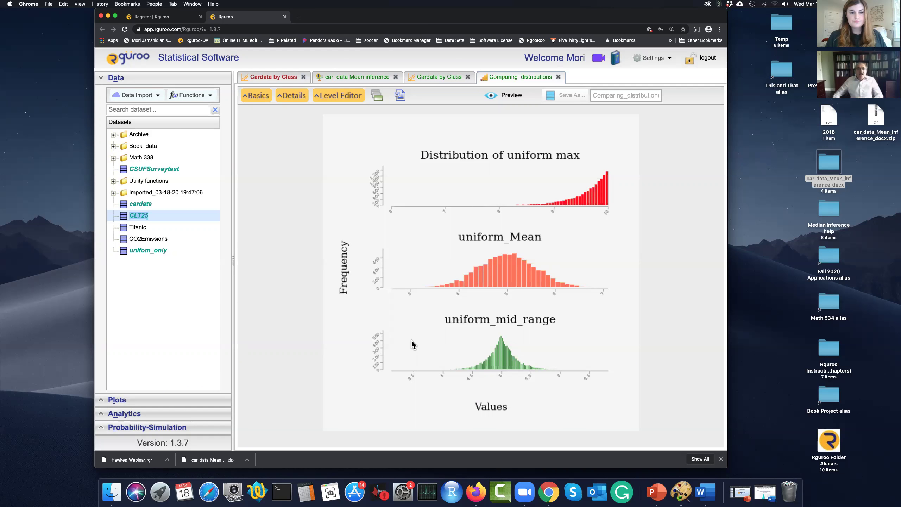
Step: Return to the car_data Mean inference report (P-value 0.1071893) and collapse the Data panel
click(445, 81)
click(361, 82)
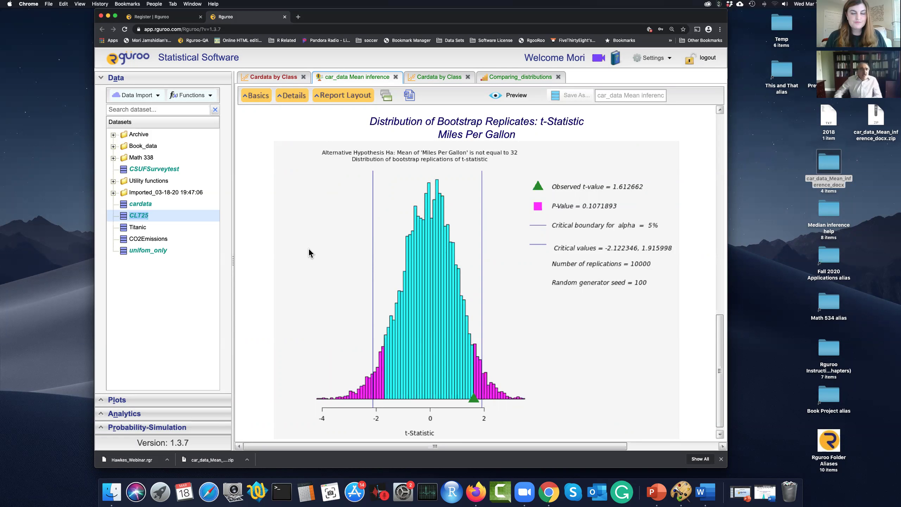
click(162, 85)
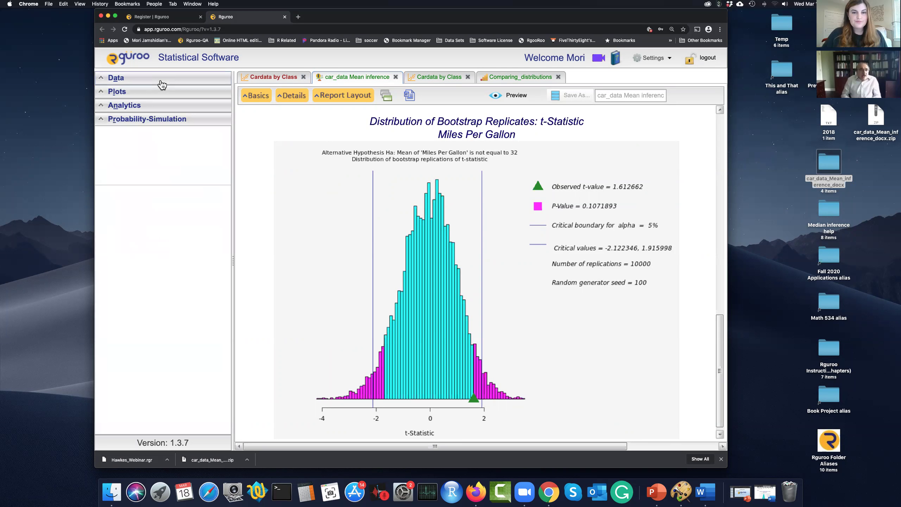
Step: View the Rguroo website page in the other browser tab, then return to the app's bootstrap histogram
click(155, 18)
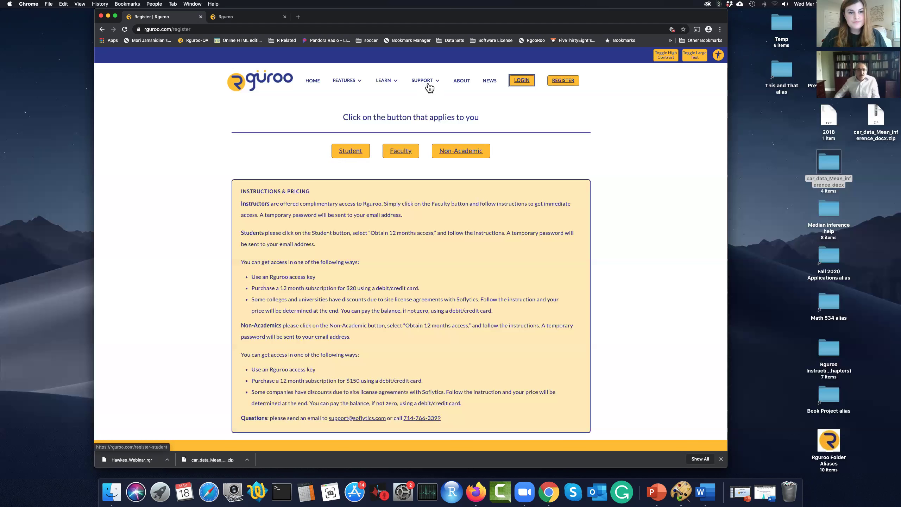
mouse_move(431, 87)
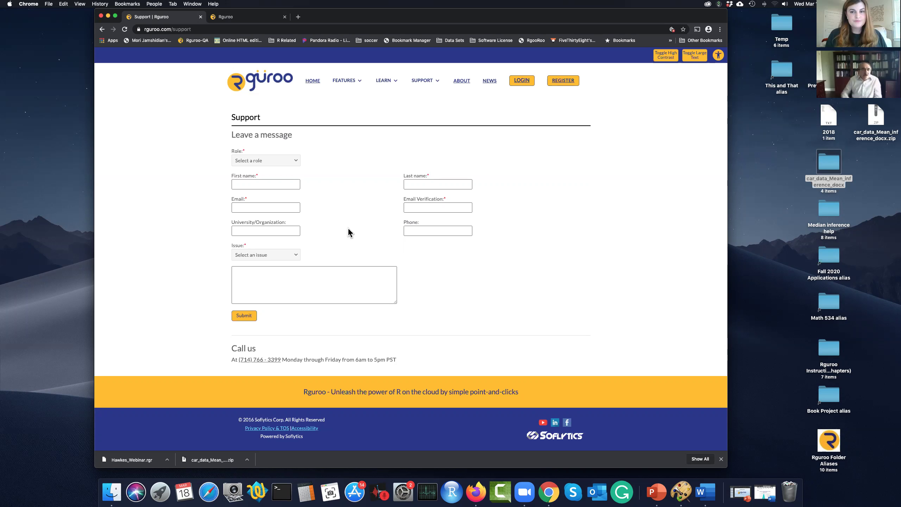
click(245, 20)
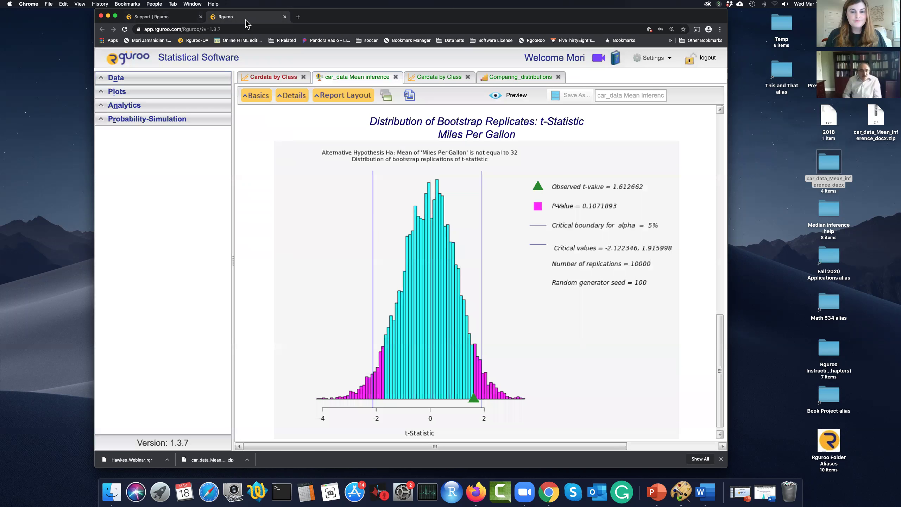